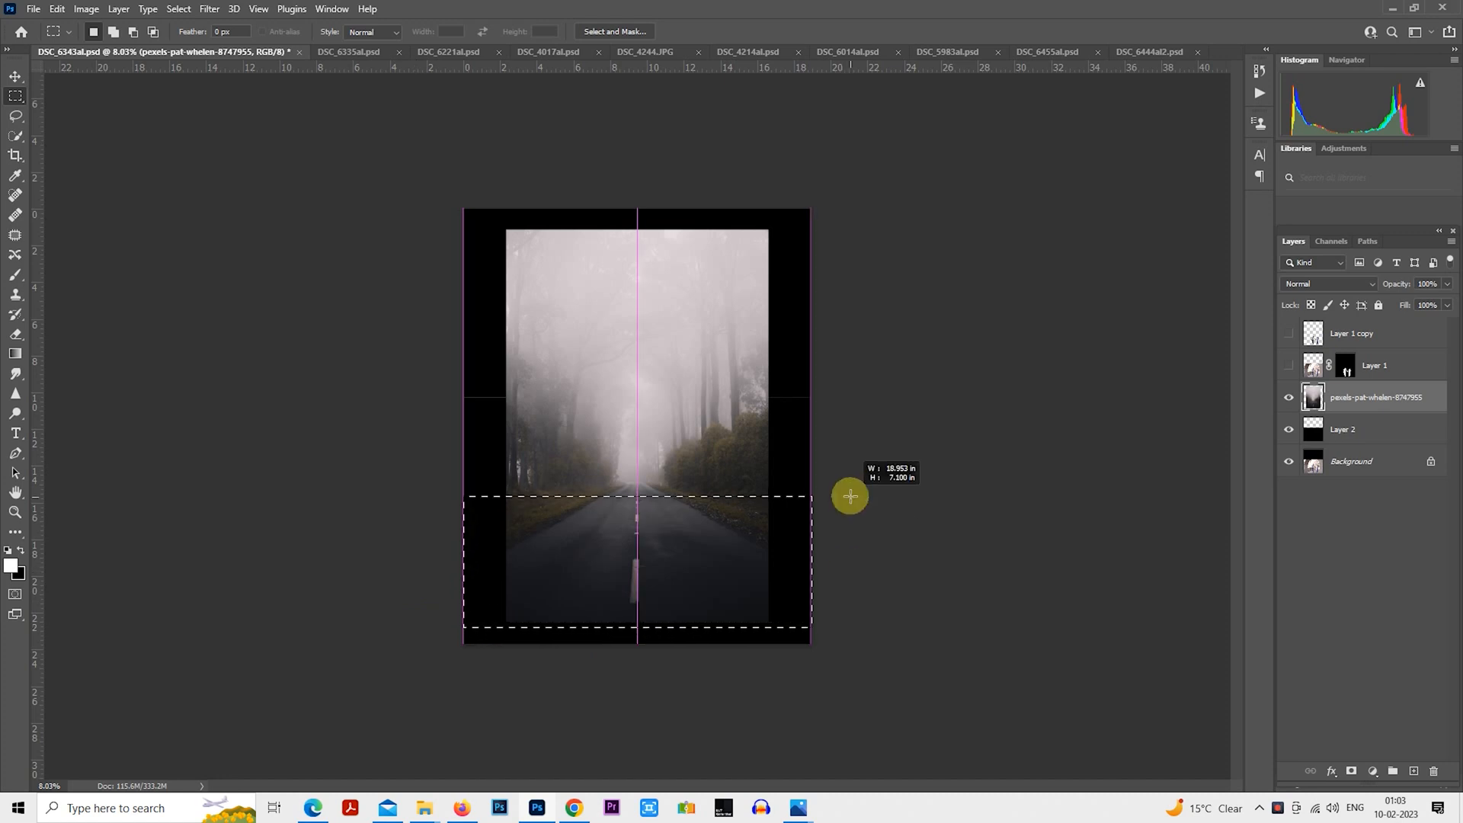
- Compress the selected lower road section of the forest photo vertically with Free Transform, and clear the selection
right_click(630, 461)
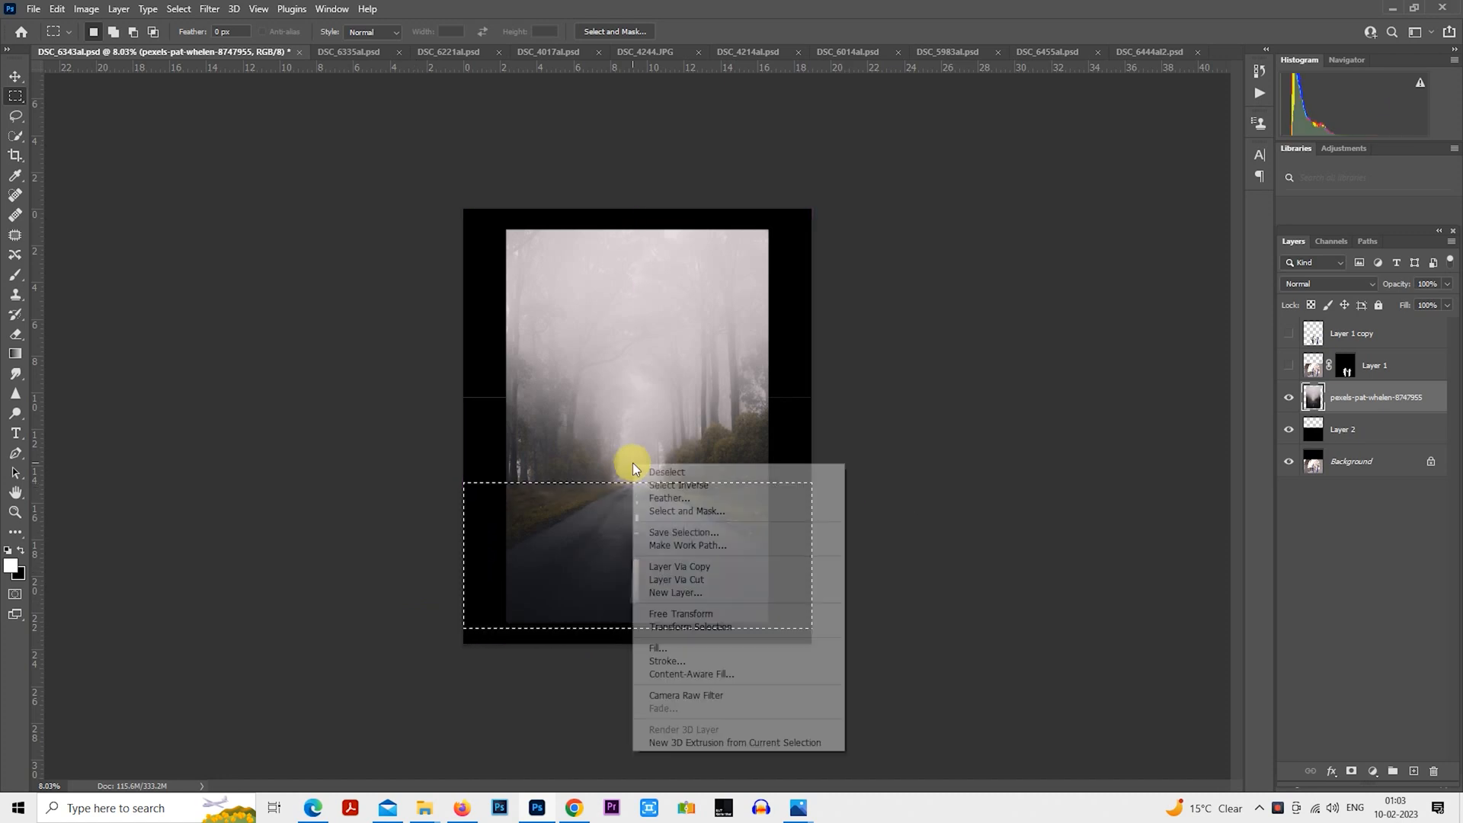
click(685, 610)
drag(637, 627, 642, 579)
key(Return)
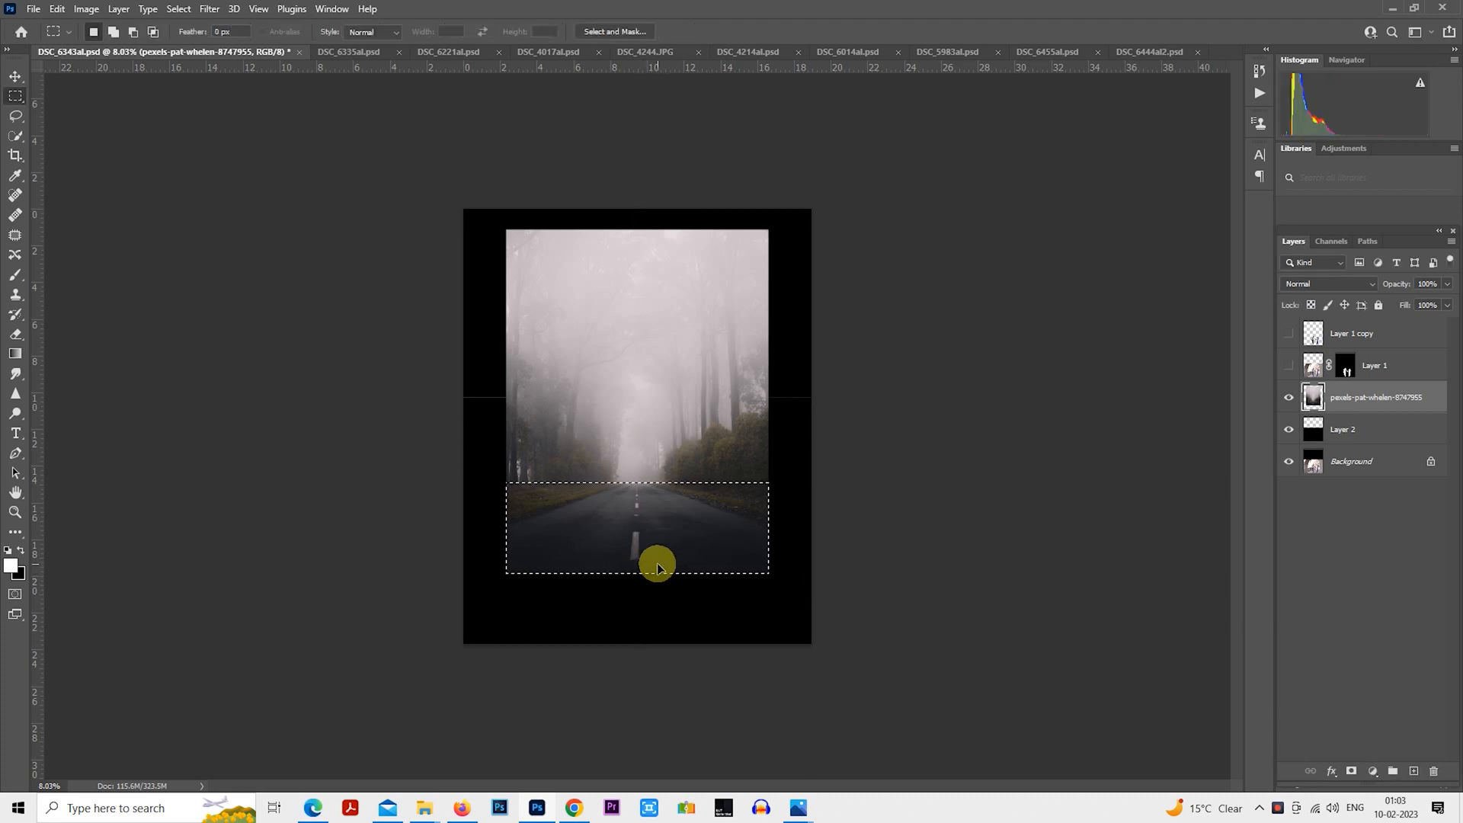
click(851, 429)
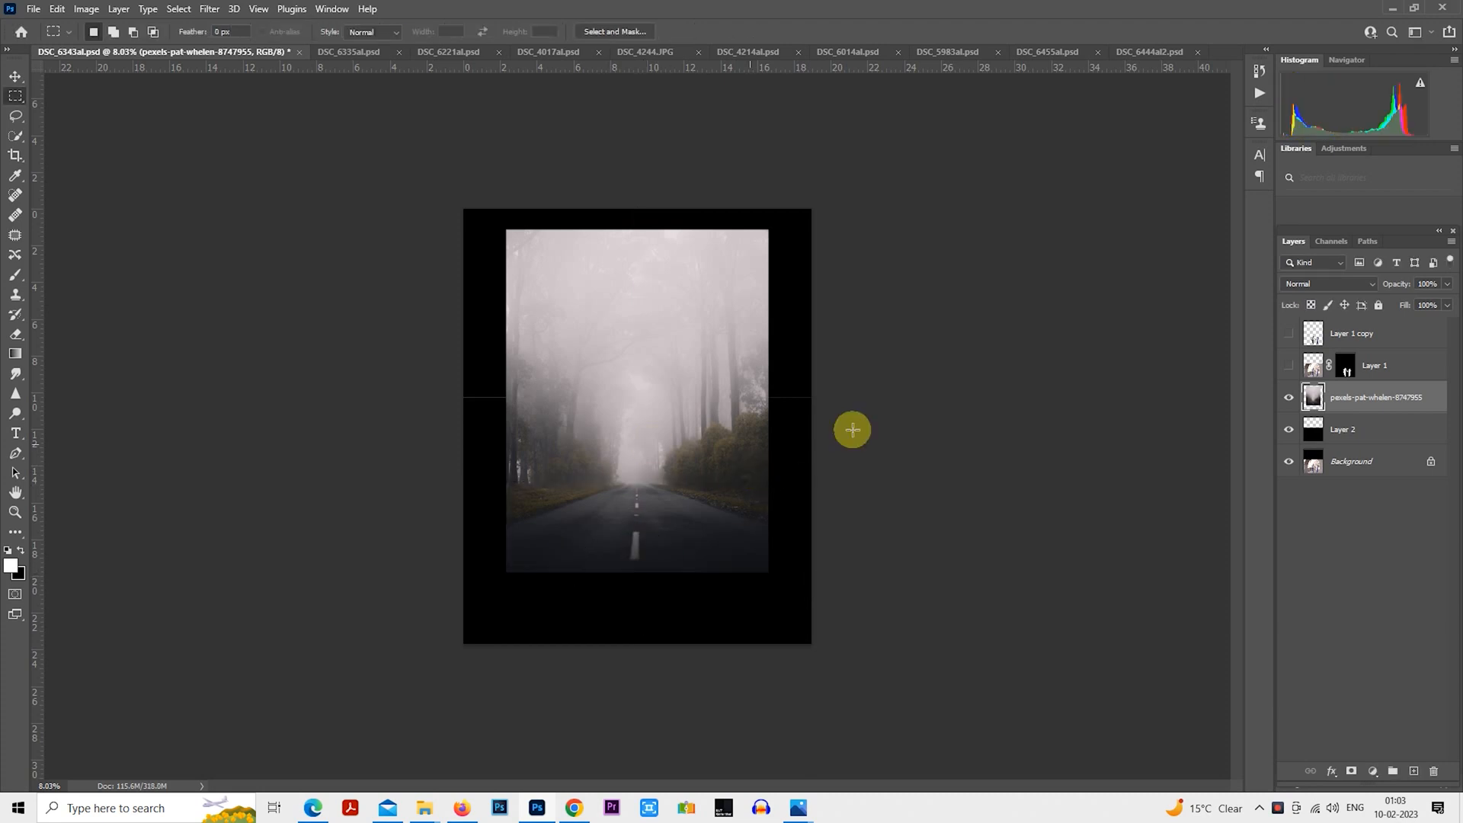
- Scale and position the pexels-pat-whelen-8747955 forest road layer with Free Transform so it covers the whole black canvas
click(1289, 333)
click(1289, 333)
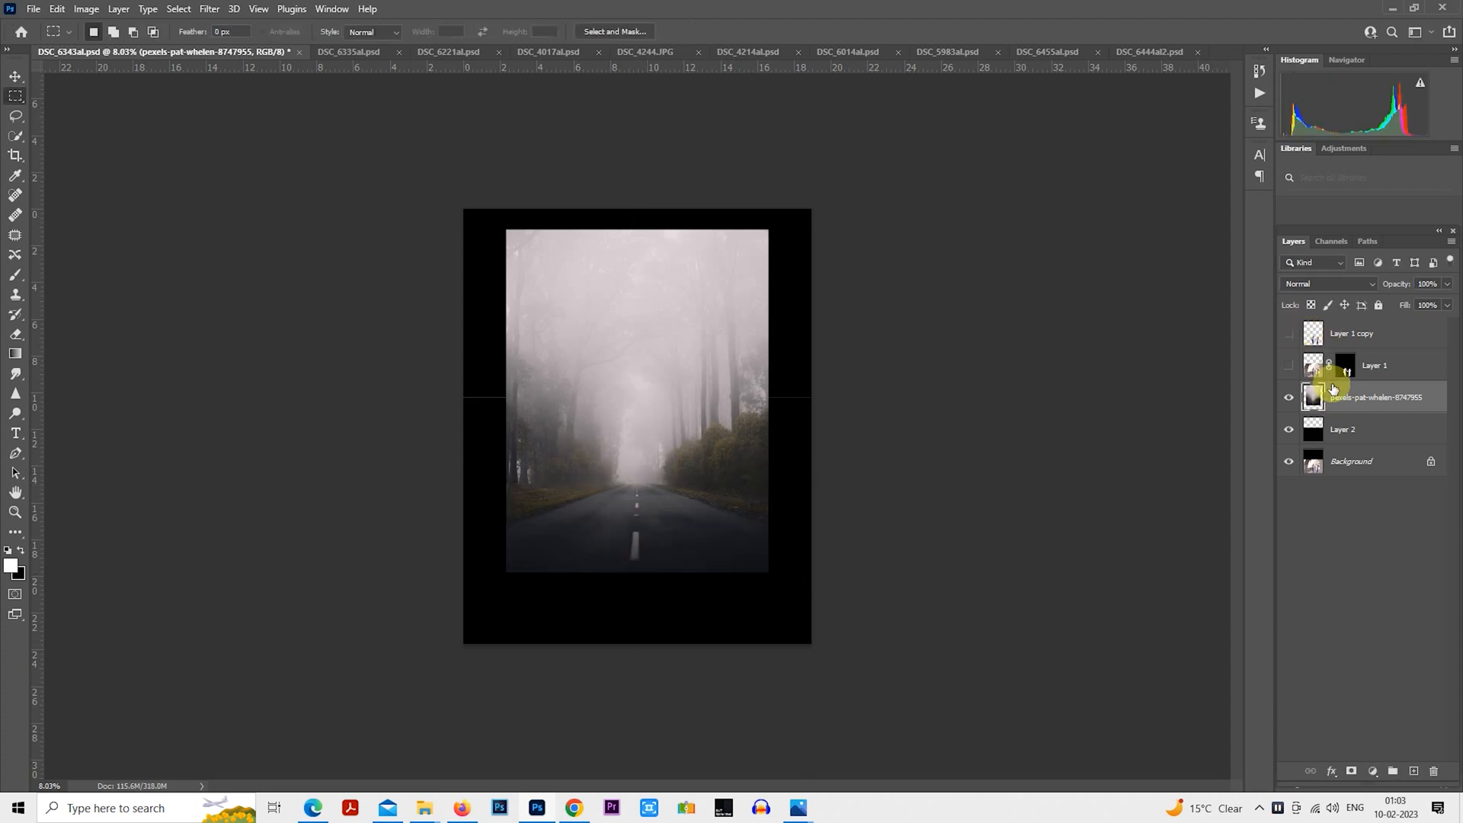
right_click(679, 400)
click(765, 531)
drag(768, 570, 783, 615)
drag(633, 675, 650, 617)
drag(637, 673, 643, 666)
key(Return)
- Lasso the wide lane dash in the middle of the road and remove it with a Content-Aware fill
scroll(533, 583, up, 5)
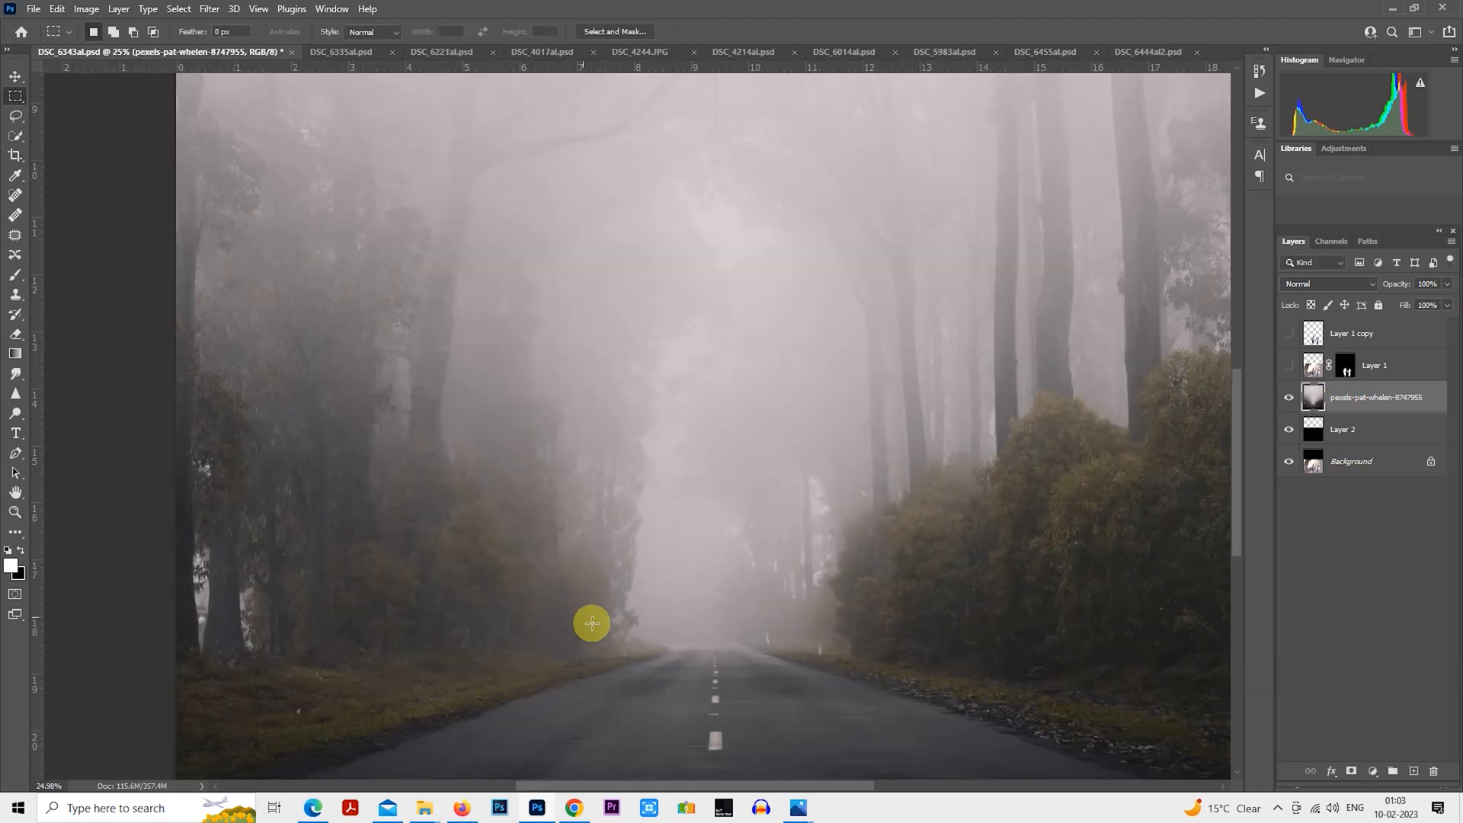
drag(691, 710, 620, 418)
scroll(643, 413, up, 2)
scroll(642, 413, up, 2)
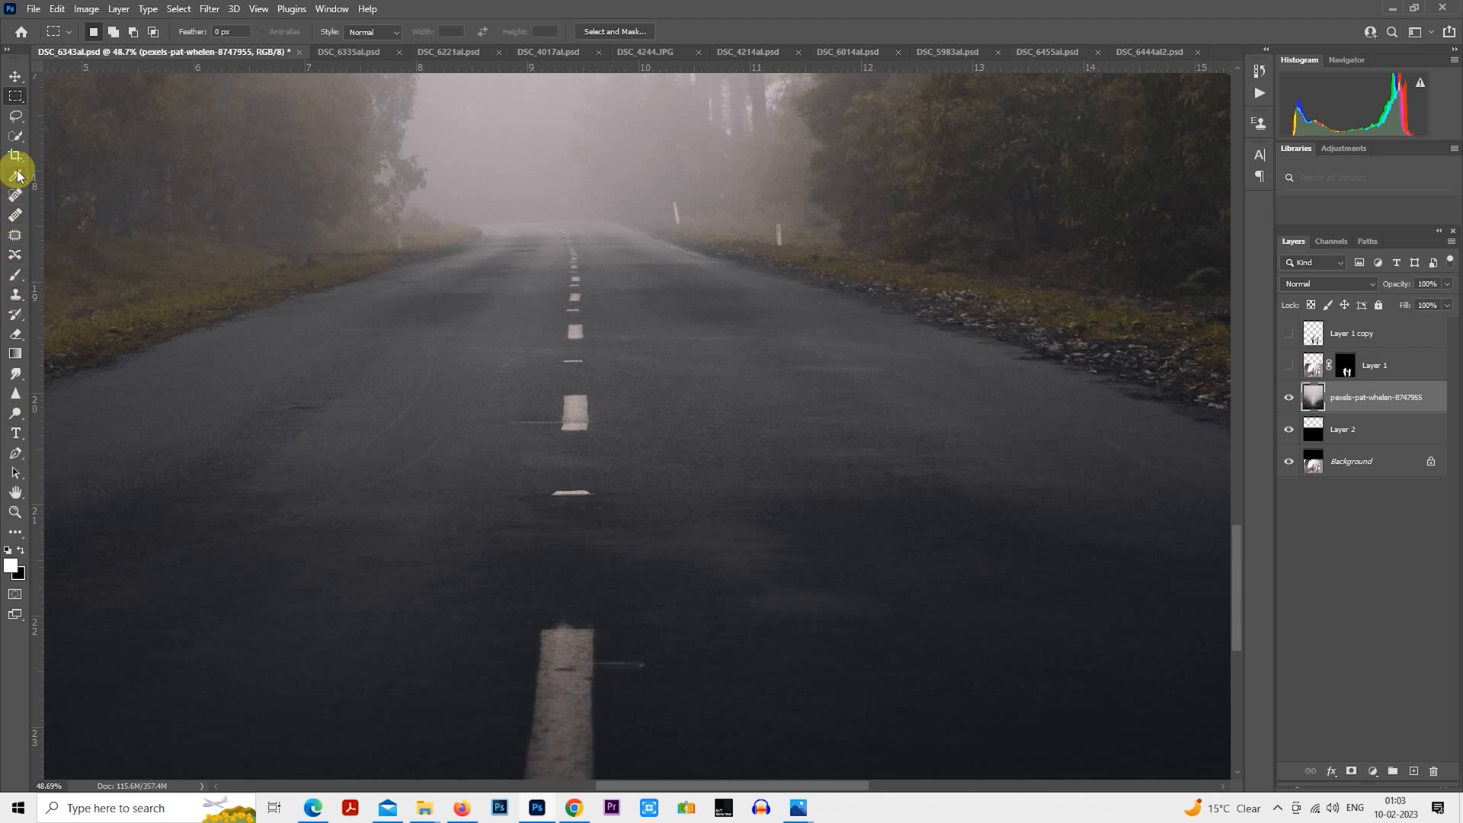
scroll(105, 385, up, 1)
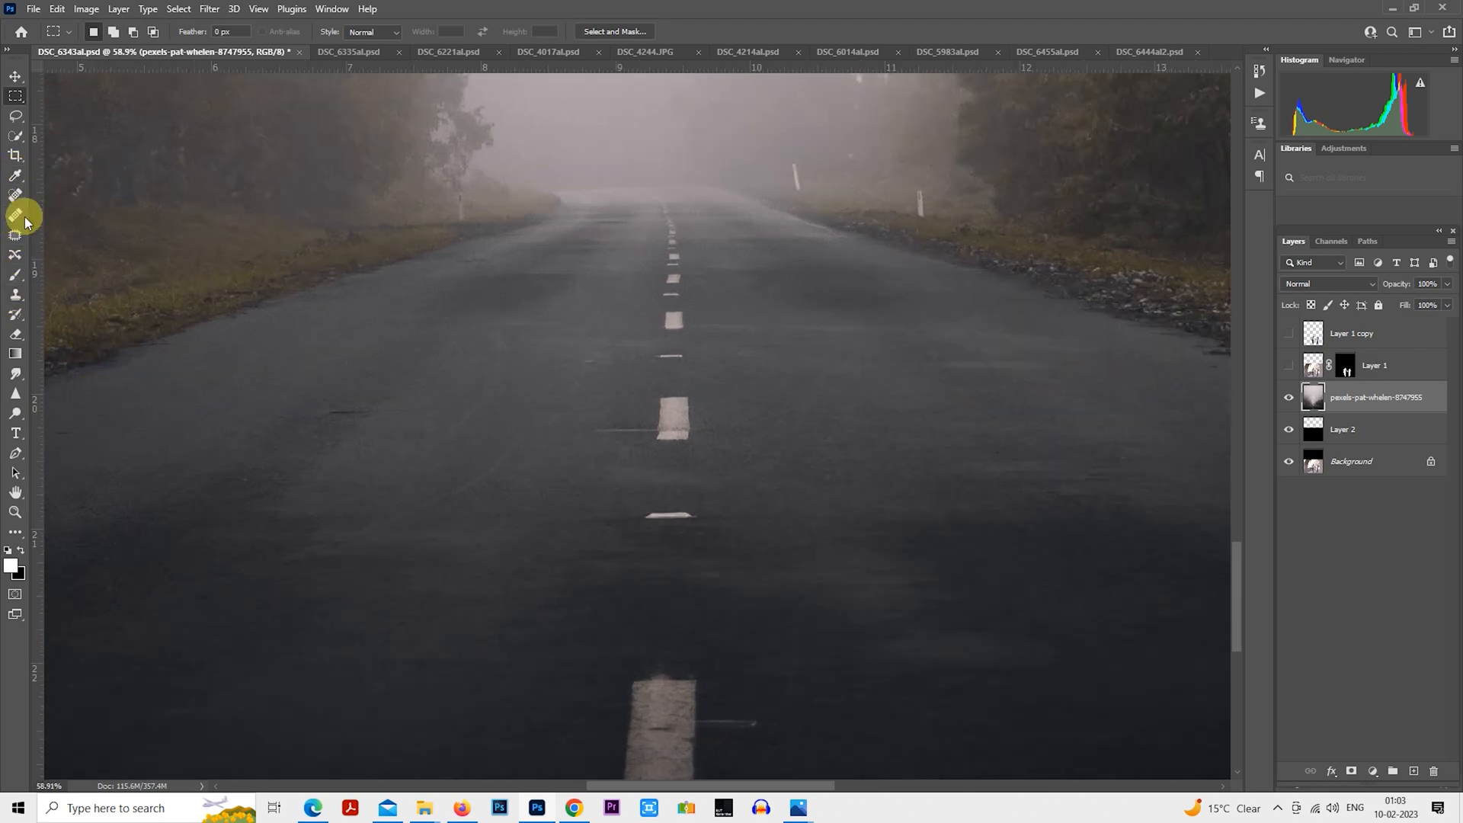
click(16, 117)
scroll(594, 373, up, 2)
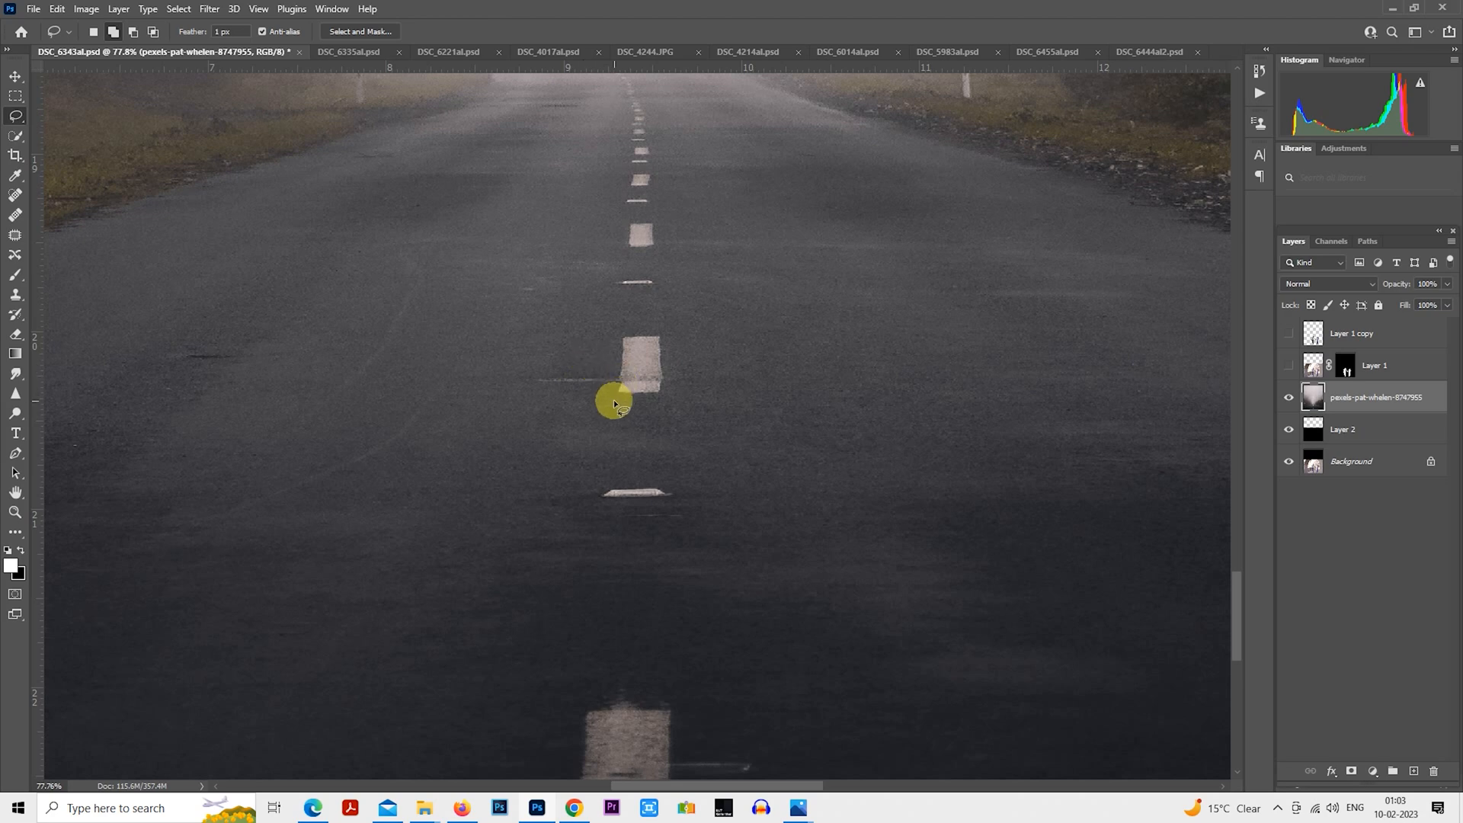
right_click(639, 378)
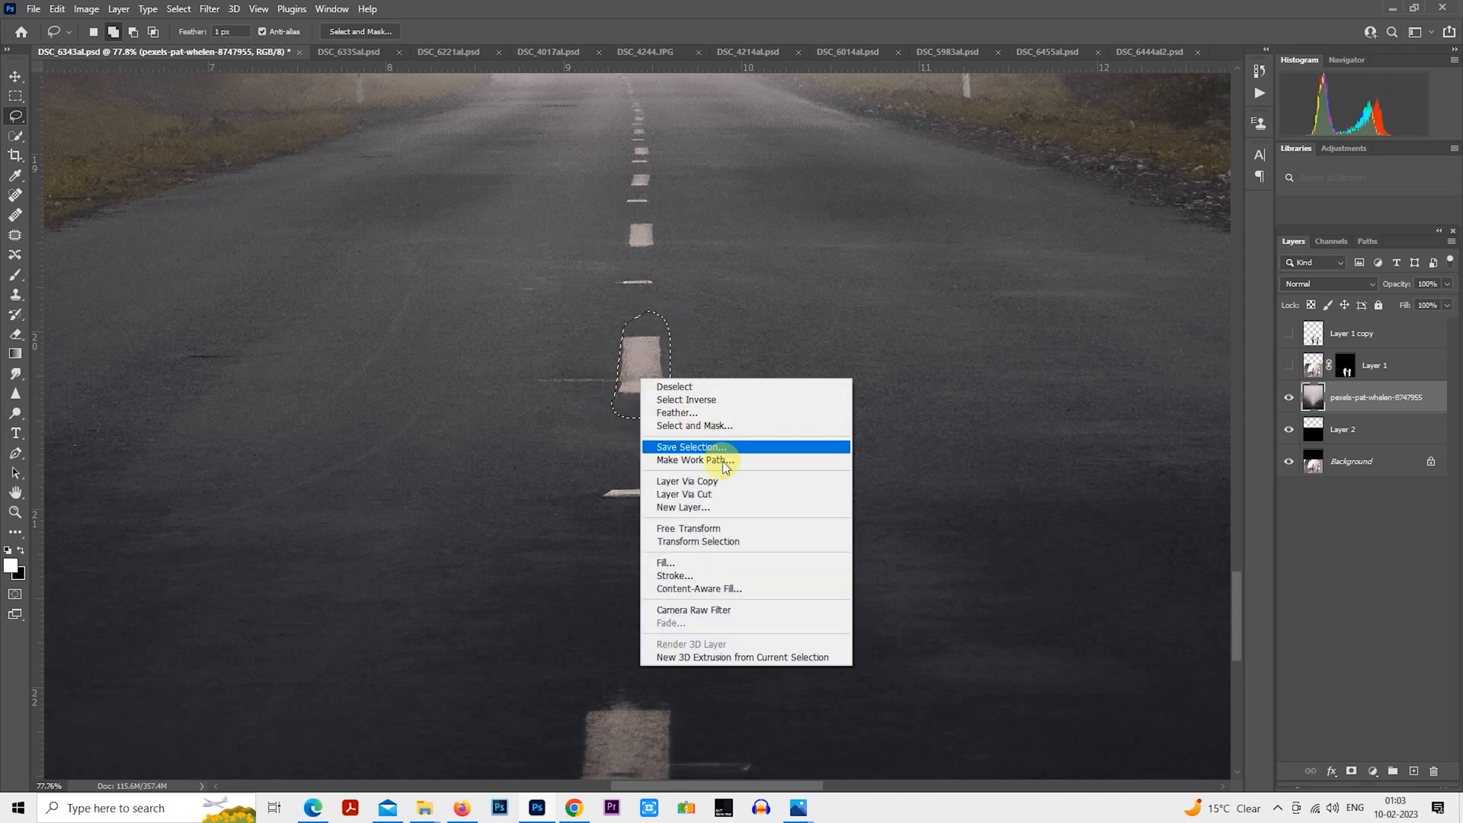
click(702, 556)
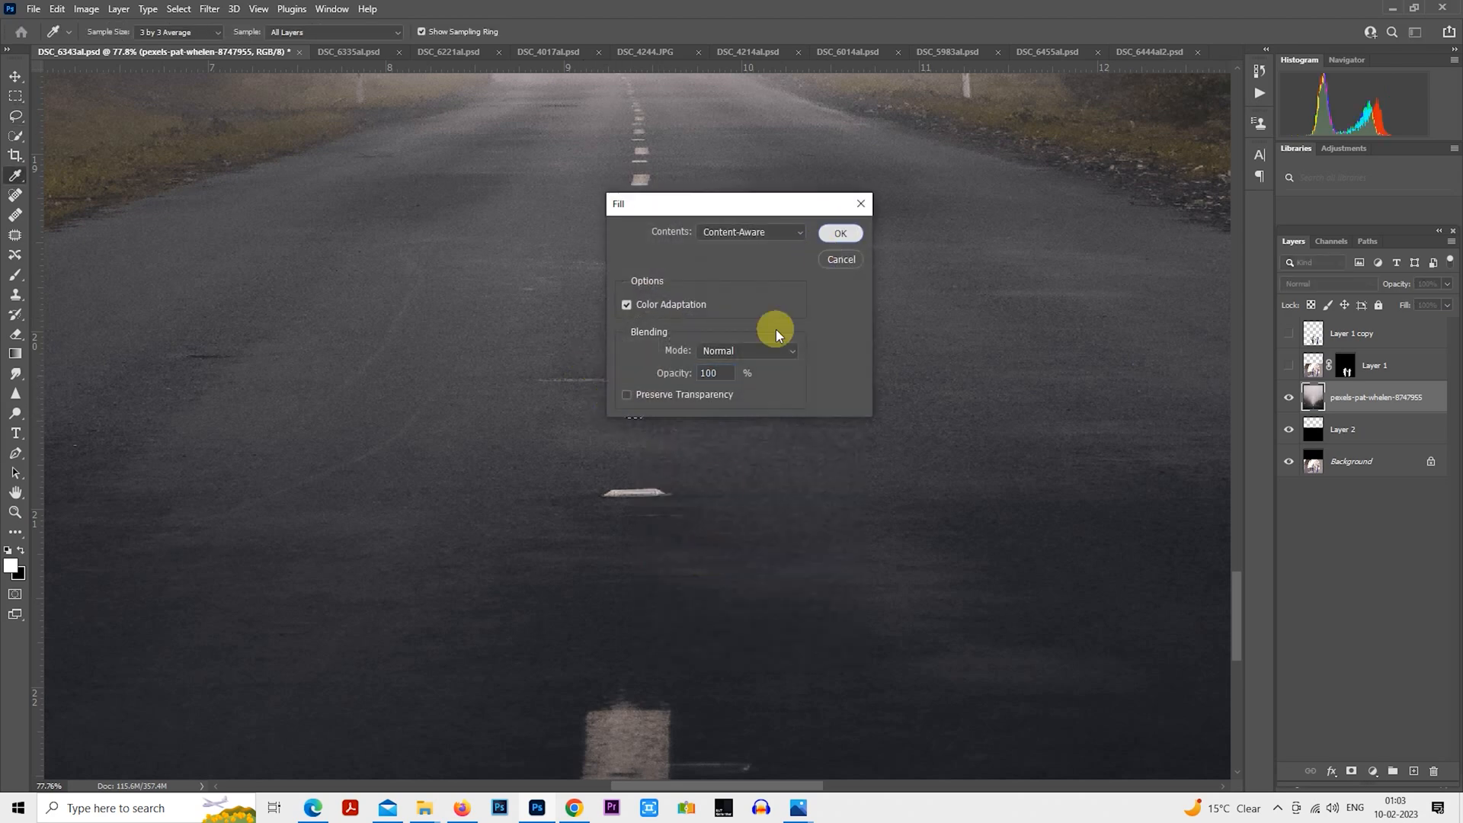
key(Return)
- Lasso the thin lane mark just below the filled area and remove it with a Content-Aware fill
mouse_move(643, 523)
mouse_down()
mouse_move(611, 517)
mouse_move(604, 485)
mouse_move(672, 486)
mouse_move(637, 512)
mouse_up()
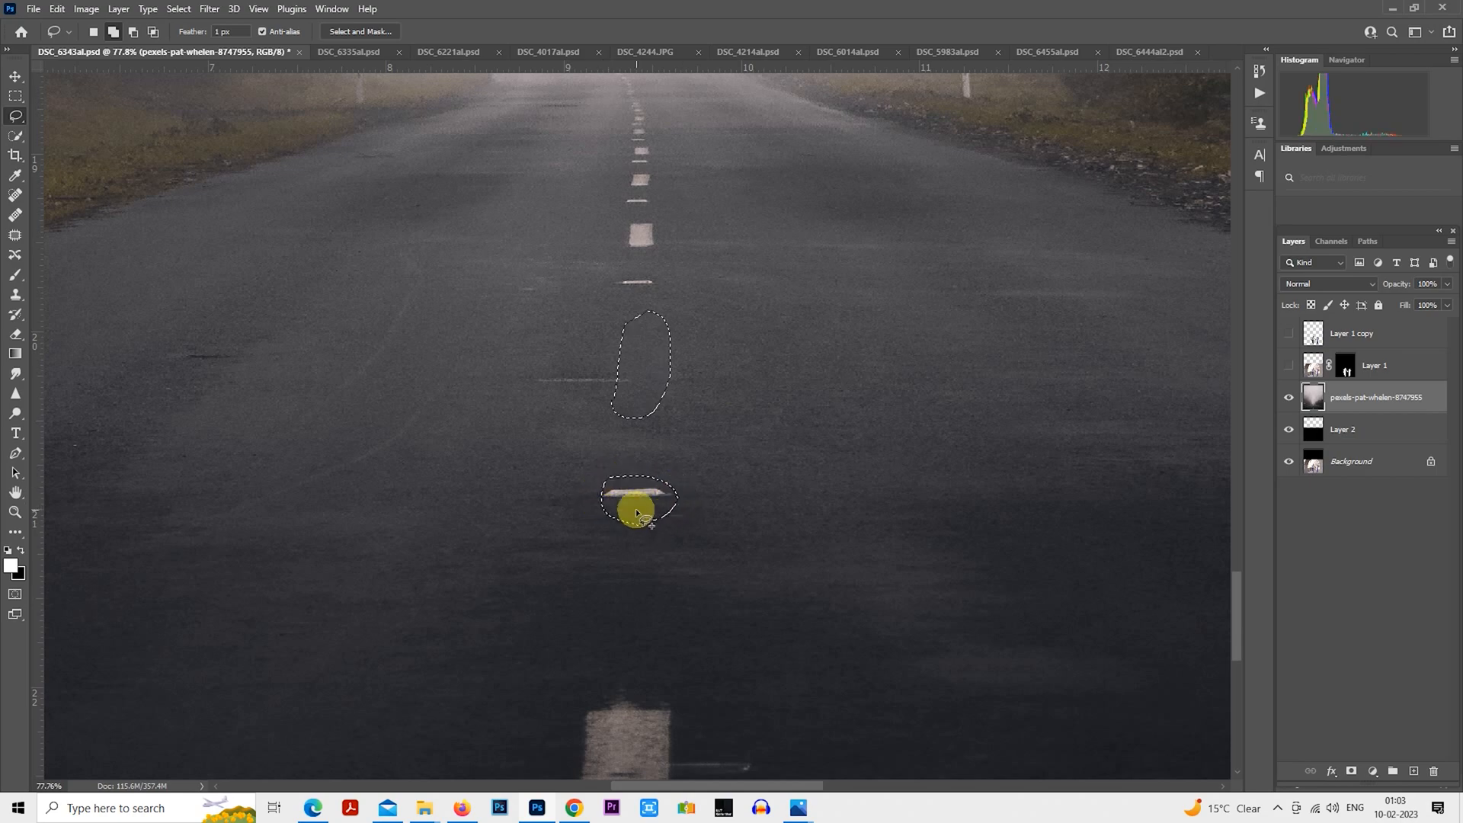
right_click(641, 508)
click(754, 404)
key(Return)
- Select the large lane marking in the foreground down to the photo's lower edge and remove it with Content-Aware fills
mouse_move(499, 516)
mouse_down()
mouse_move(477, 637)
mouse_move(497, 525)
mouse_up()
right_click(532, 456)
click(595, 639)
right_click(529, 602)
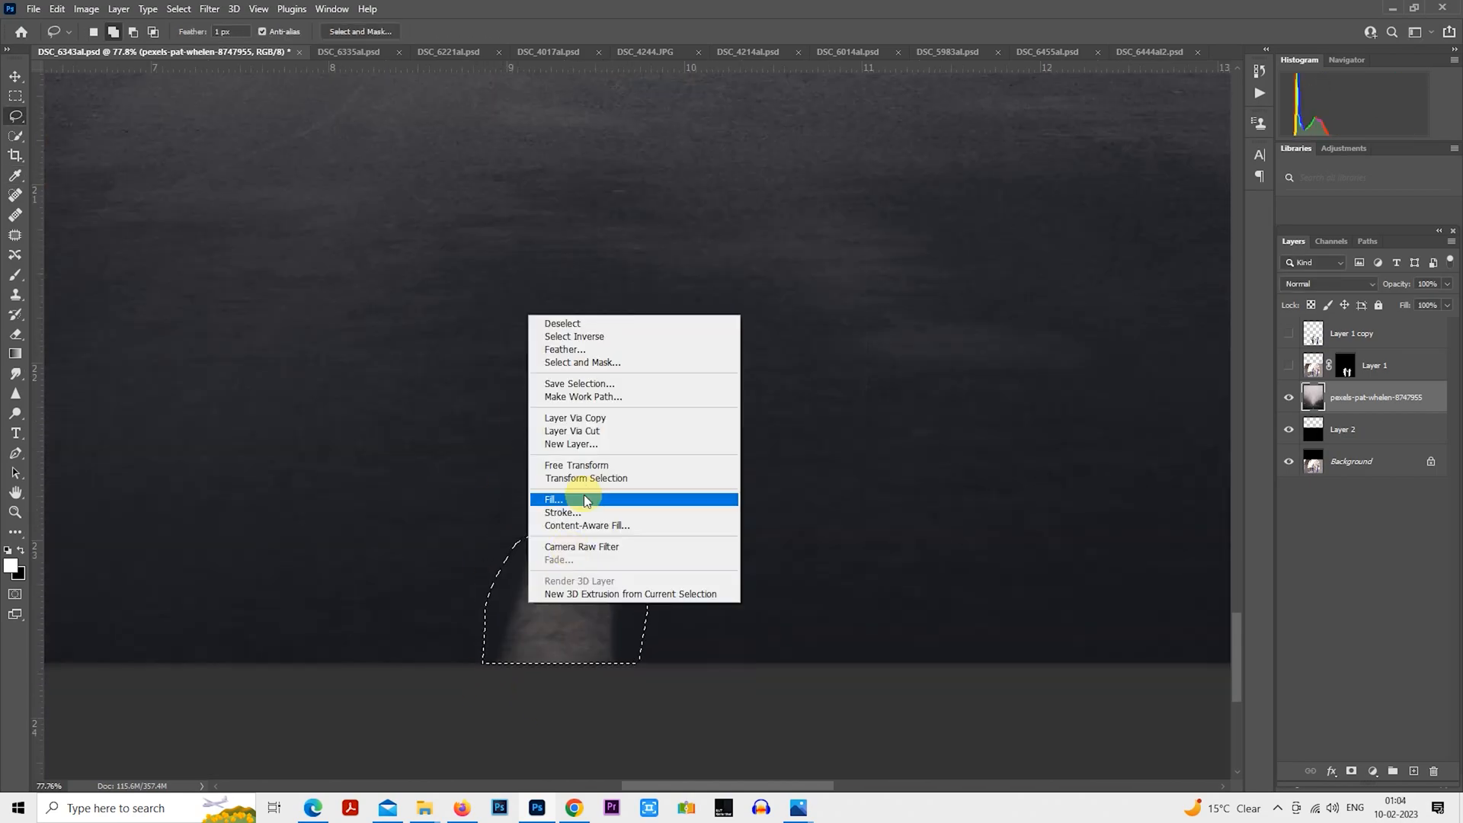
click(586, 501)
click(840, 234)
- Lasso the remaining row of distant centre-line dashes and replace them with road texture using Content-Aware fills
mouse_move(655, 473)
mouse_down()
mouse_move(686, 418)
mouse_move(637, 637)
mouse_move(638, 402)
mouse_up()
scroll(696, 277, up, 3)
right_click(651, 424)
click(701, 608)
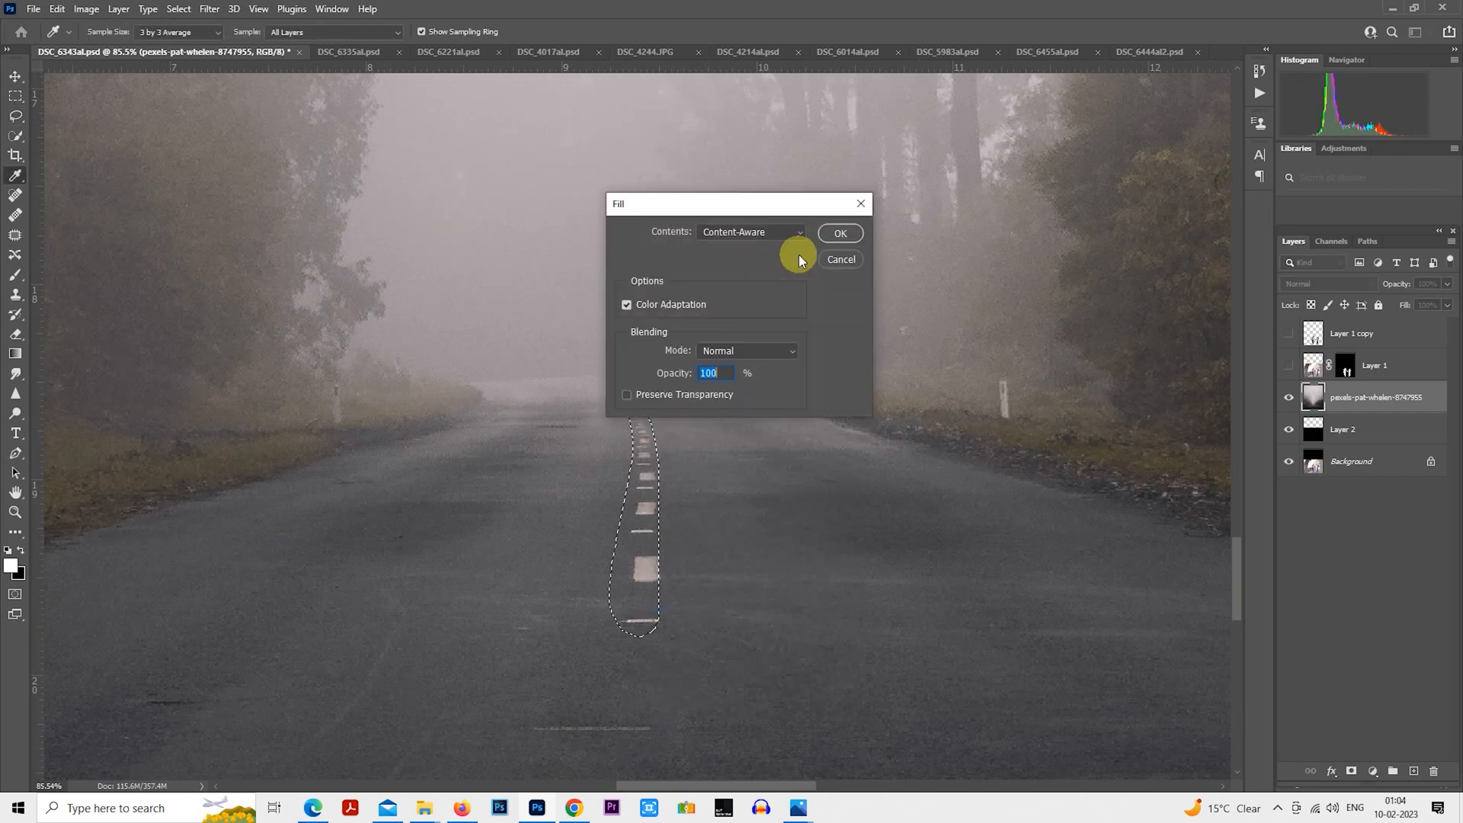
click(840, 233)
drag(644, 550, 637, 591)
right_click(651, 587)
click(709, 485)
click(840, 234)
- Clone clean asphalt over the leftover marks at the road's lower edge with the Clone Stamp tool
scroll(714, 447, down, 4)
key(s)
drag(634, 467, 616, 490)
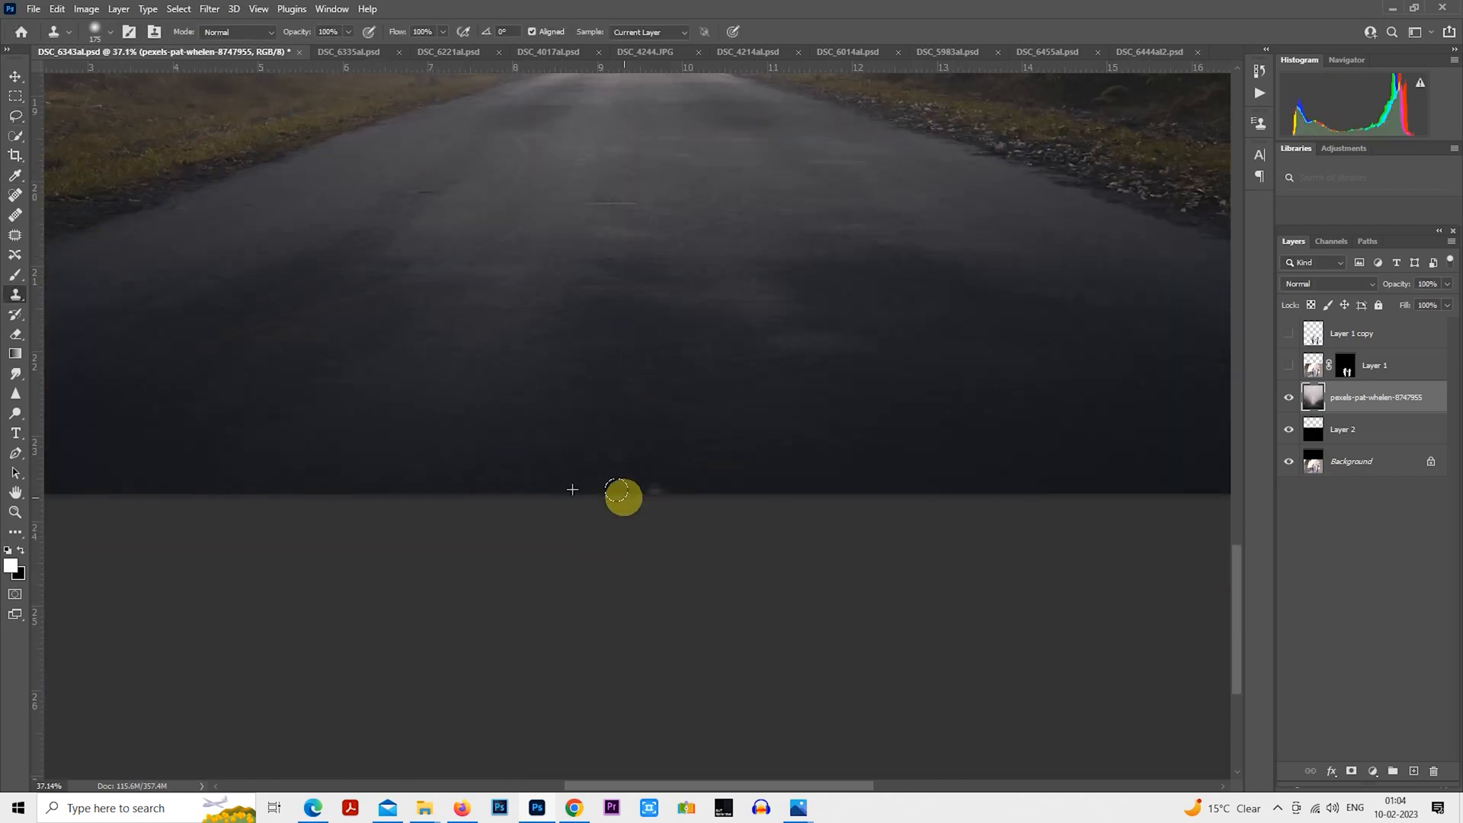
scroll(696, 488, down, 2)
scroll(659, 496, down, 4)
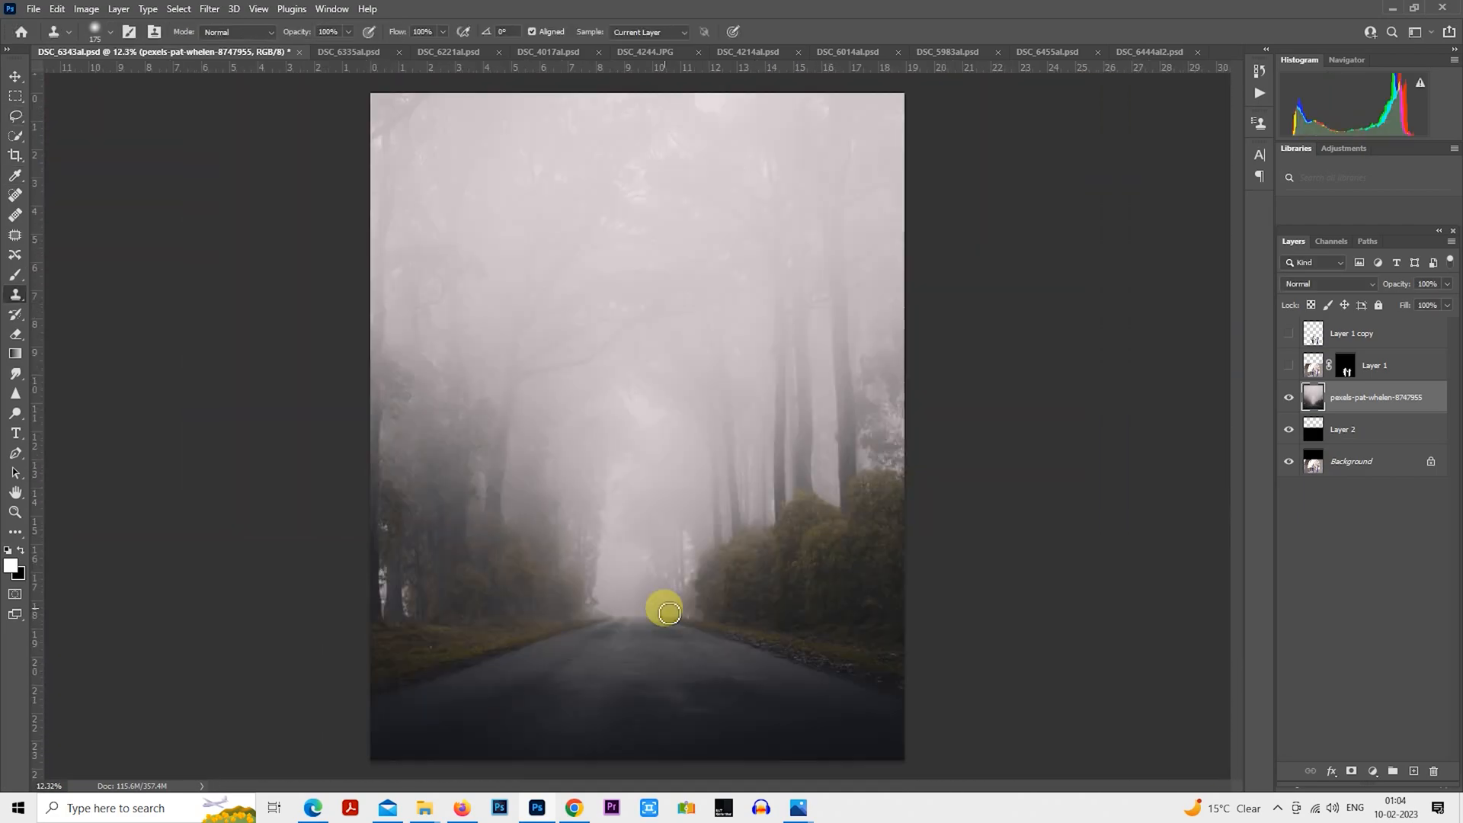
scroll(731, 602, down, 1)
- Show the couple on Layer 1 copy, scale them to 72.17%, and place them in the middle of the road
click(15, 96)
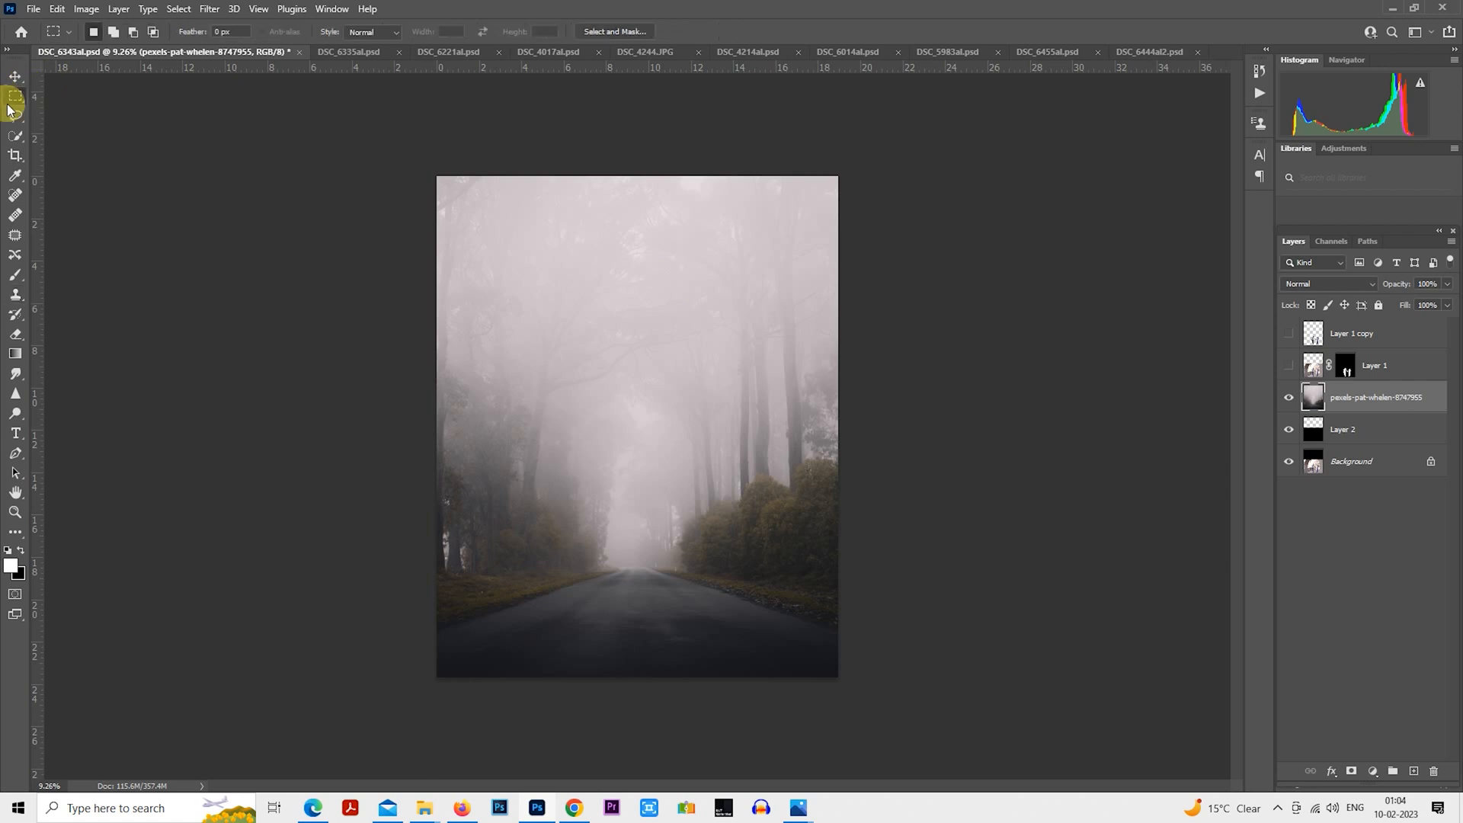
scroll(1002, 320, up, 1)
click(1290, 336)
click(1324, 336)
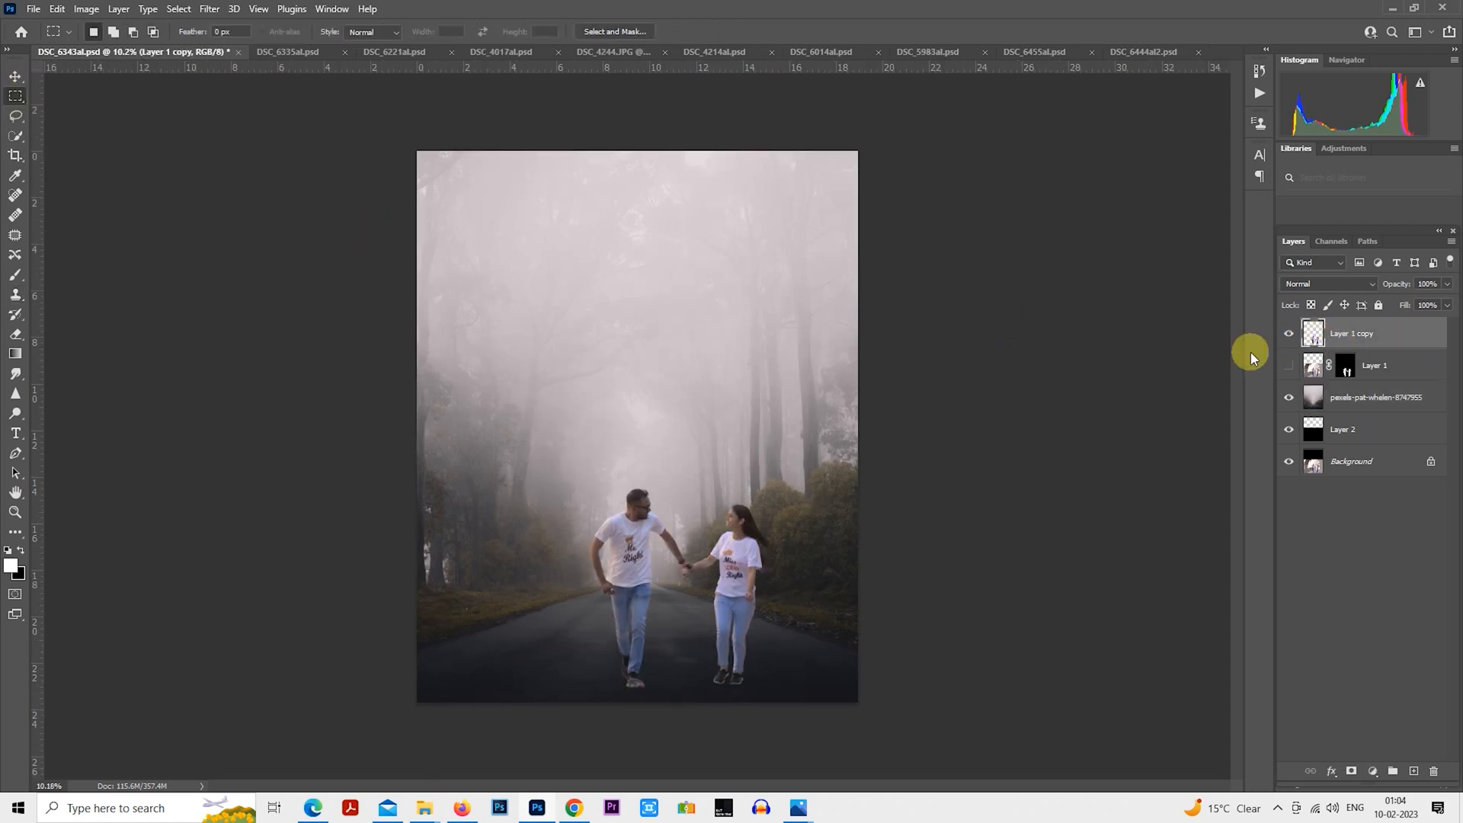
scroll(790, 505, up, 4)
scroll(707, 524, down, 3)
right_click(629, 503)
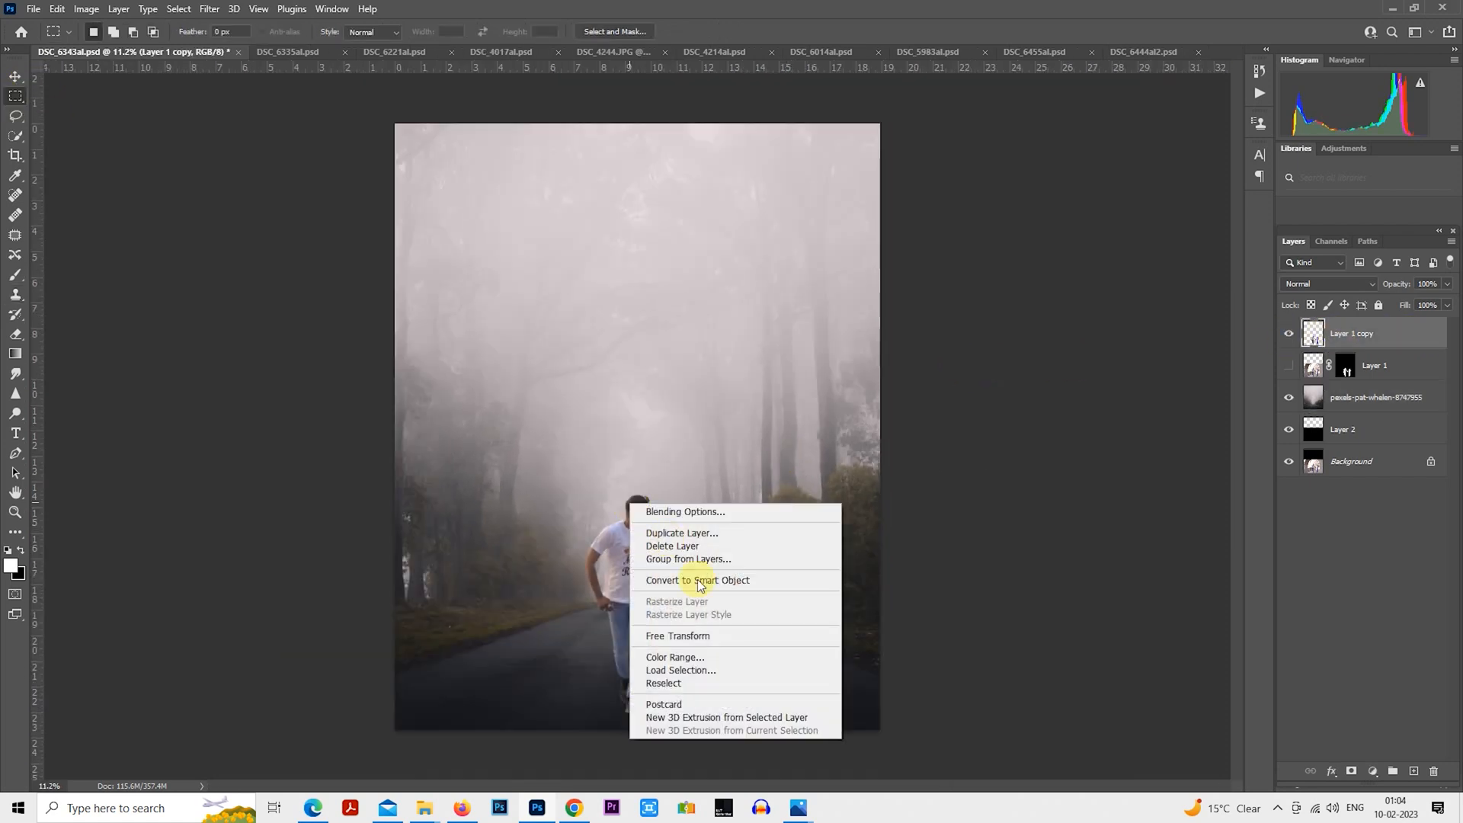
click(707, 636)
drag(793, 490, 682, 521)
drag(722, 462, 670, 521)
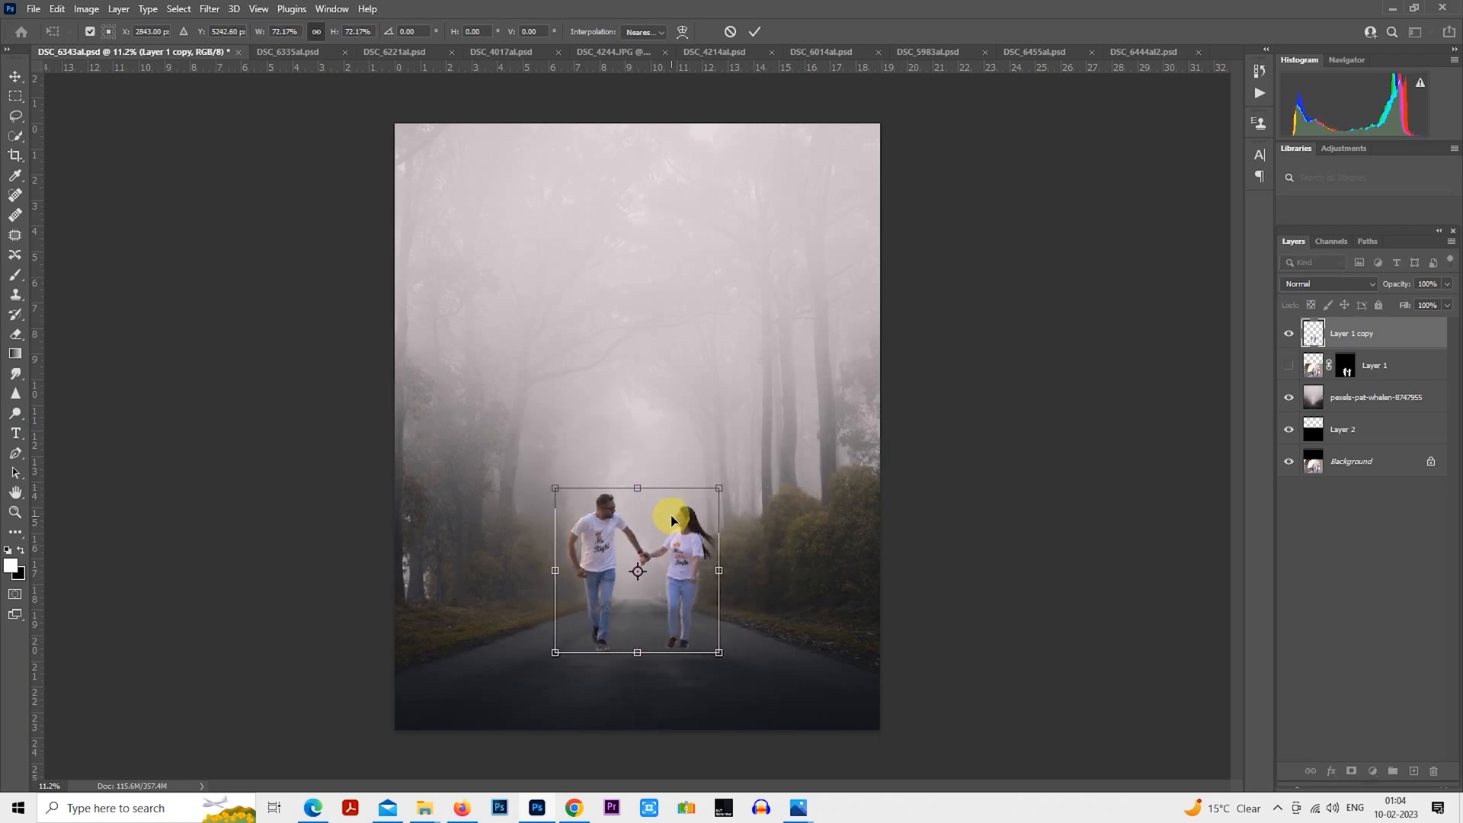
key(Return)
- Retouch the skin on the woman's face with a small Spot Healing Brush in Content-Aware mode
scroll(630, 610, up, 9)
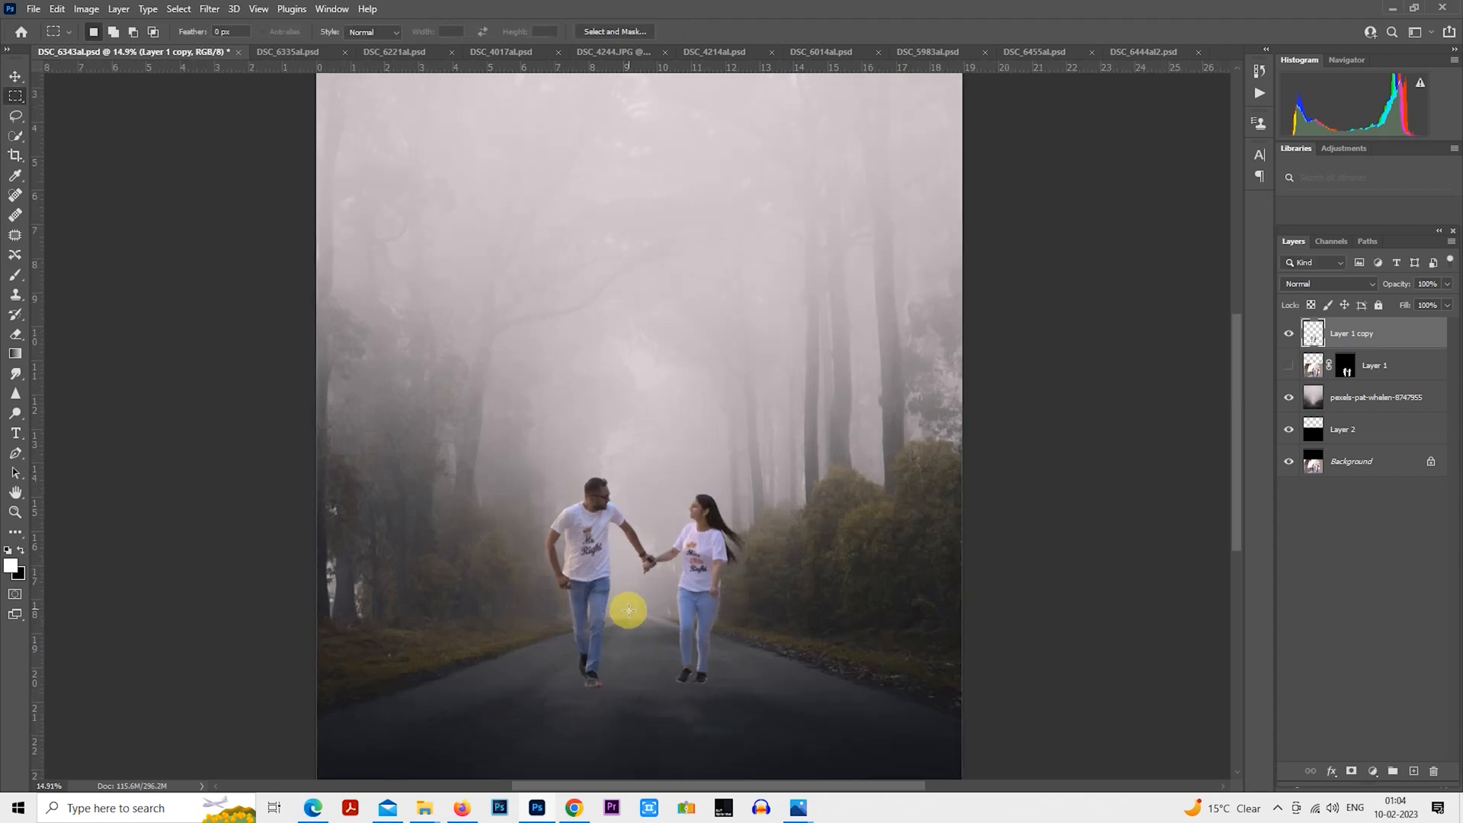
drag(643, 607, 675, 420)
scroll(675, 427, down, 2)
scroll(715, 313, up, 9)
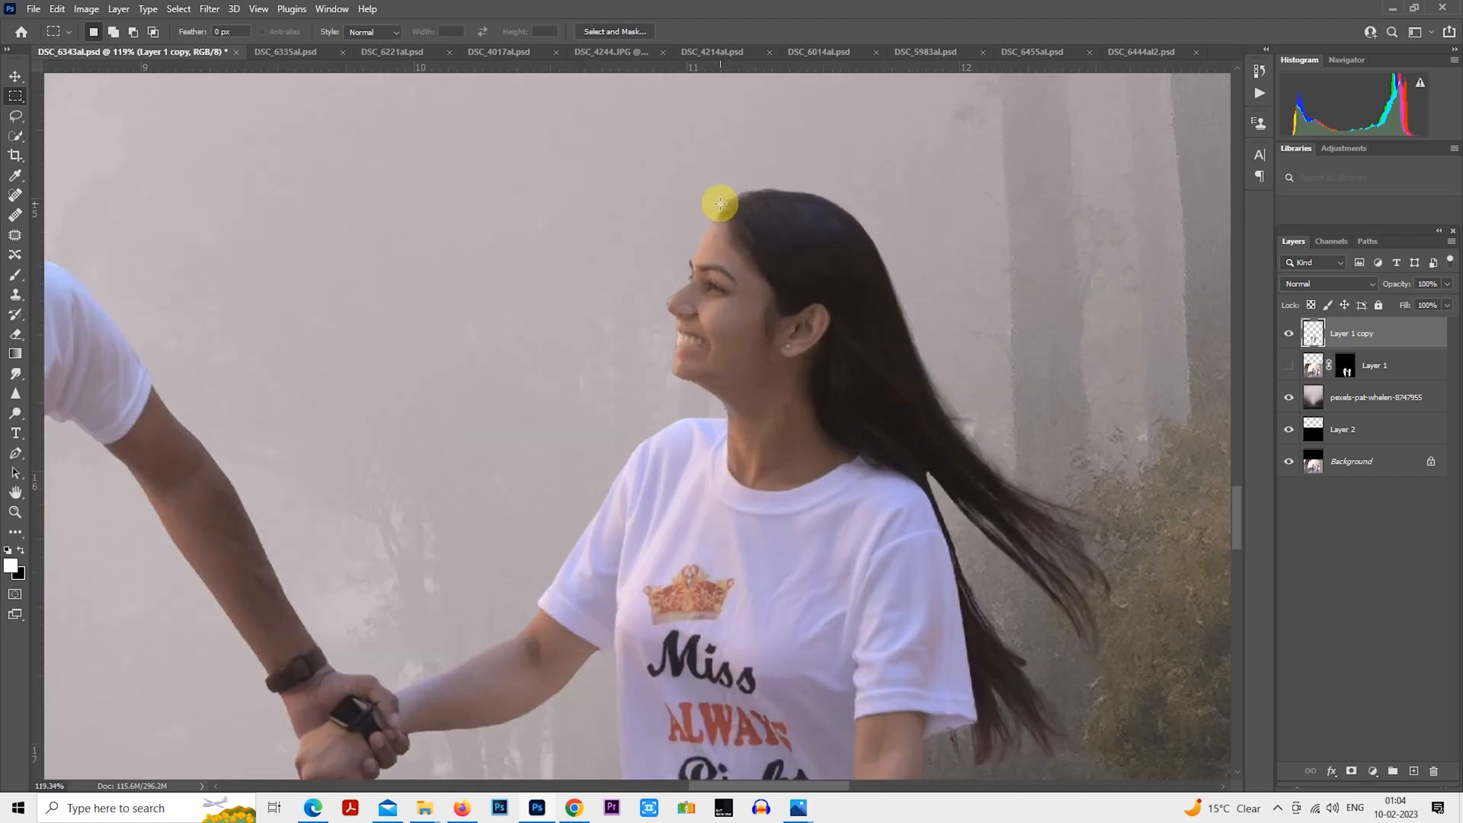
scroll(720, 203, up, 3)
click(16, 215)
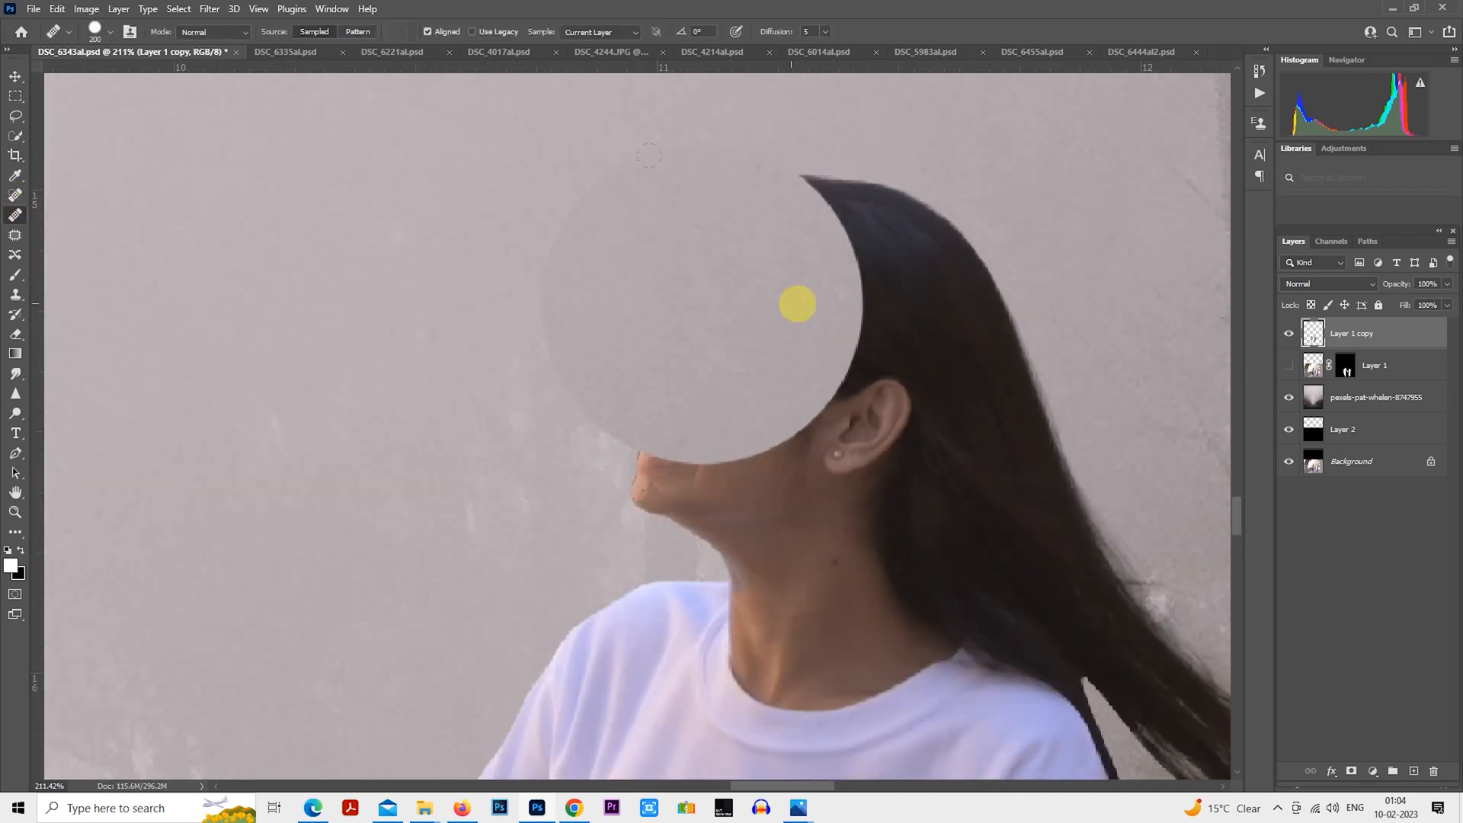
scroll(793, 300, up, 2)
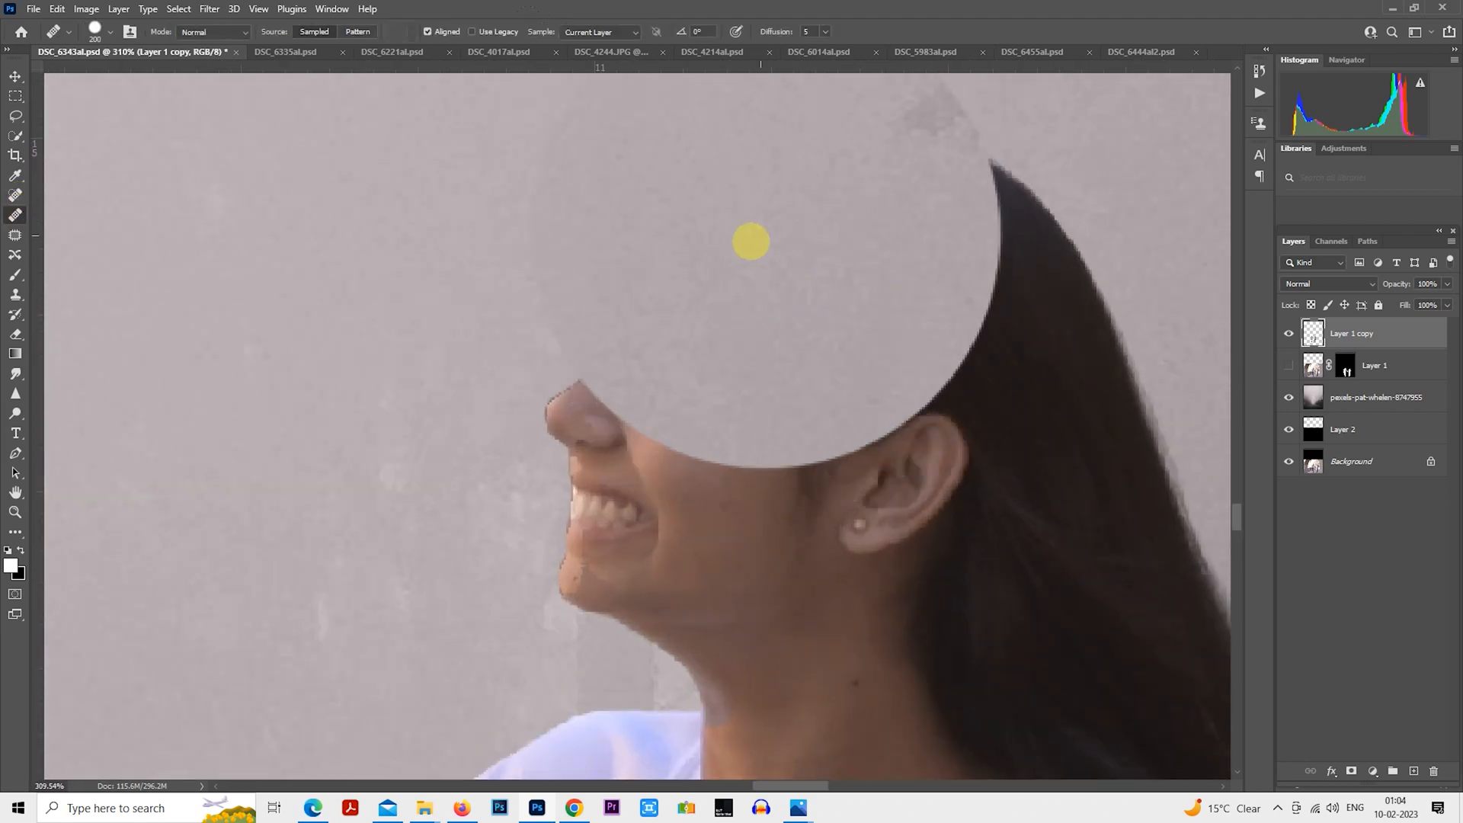
click(14, 195)
scroll(744, 310, up, 1)
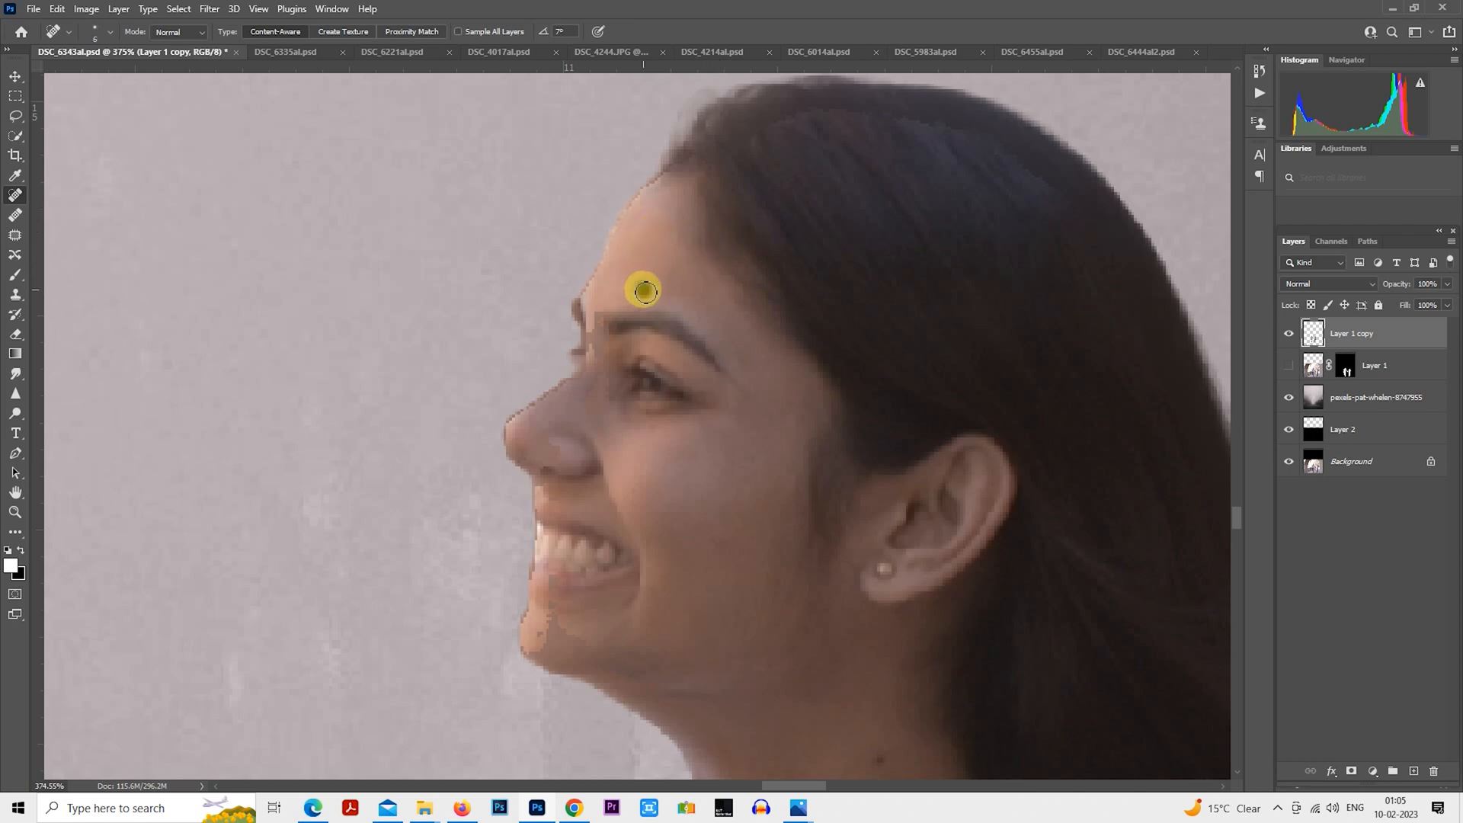
scroll(770, 536, down, 2)
scroll(792, 640, down, 3)
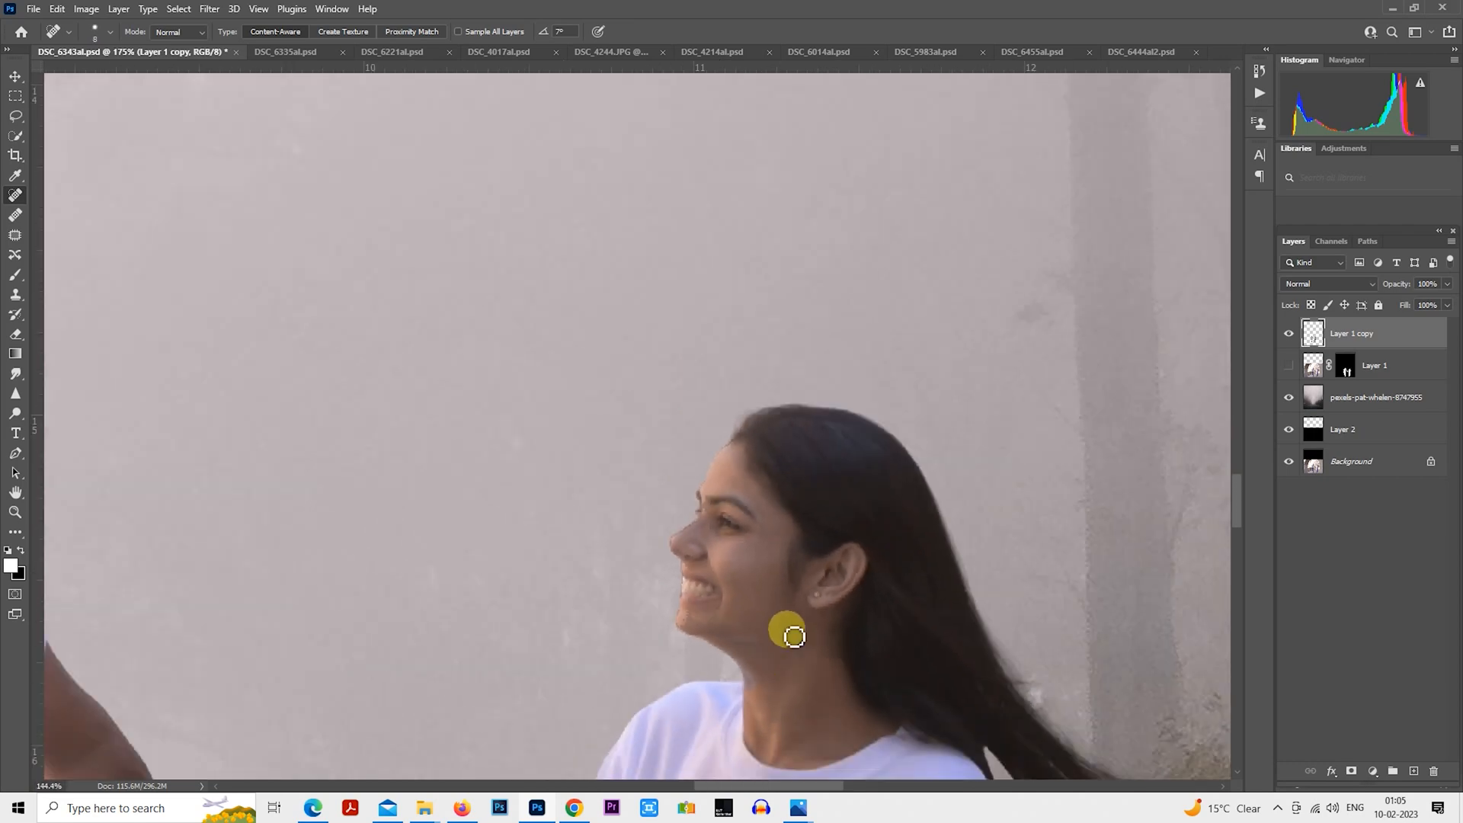
- Retouch the skin on the man's cheek and forehead with the Spot Healing Brush
scroll(571, 457, up, 3)
scroll(560, 400, up, 1)
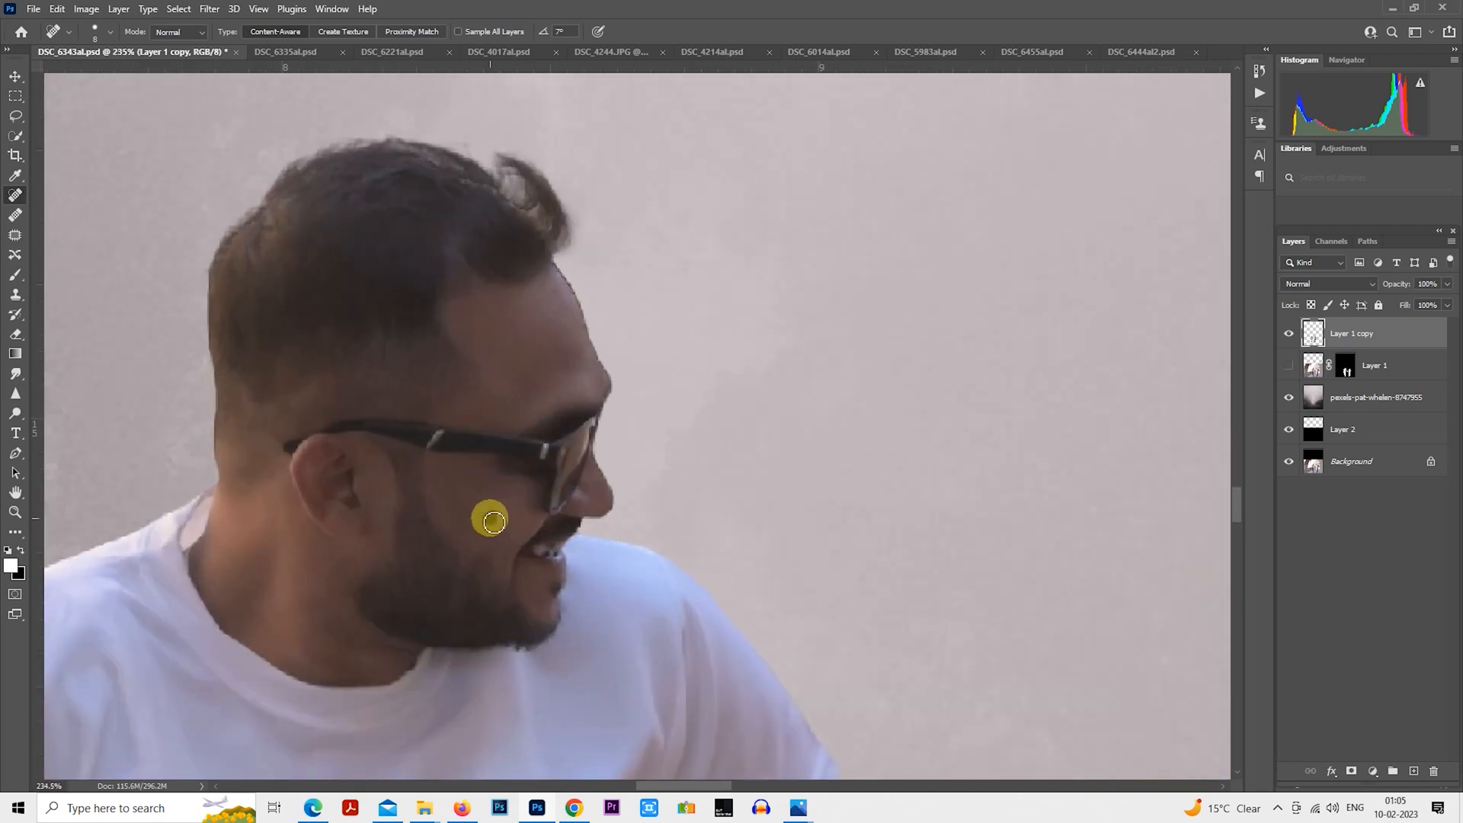
click(477, 491)
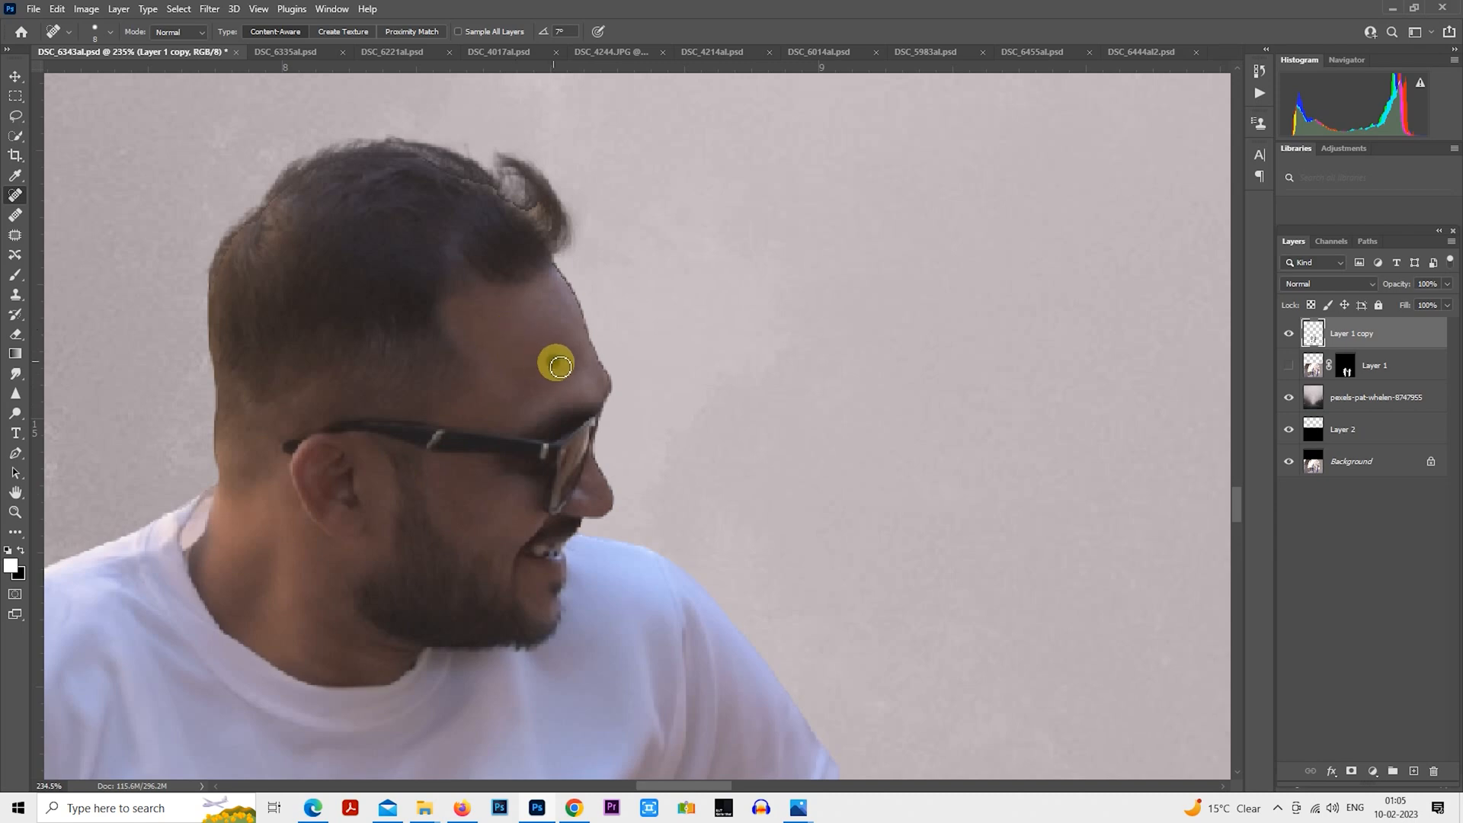
scroll(574, 346, down, 5)
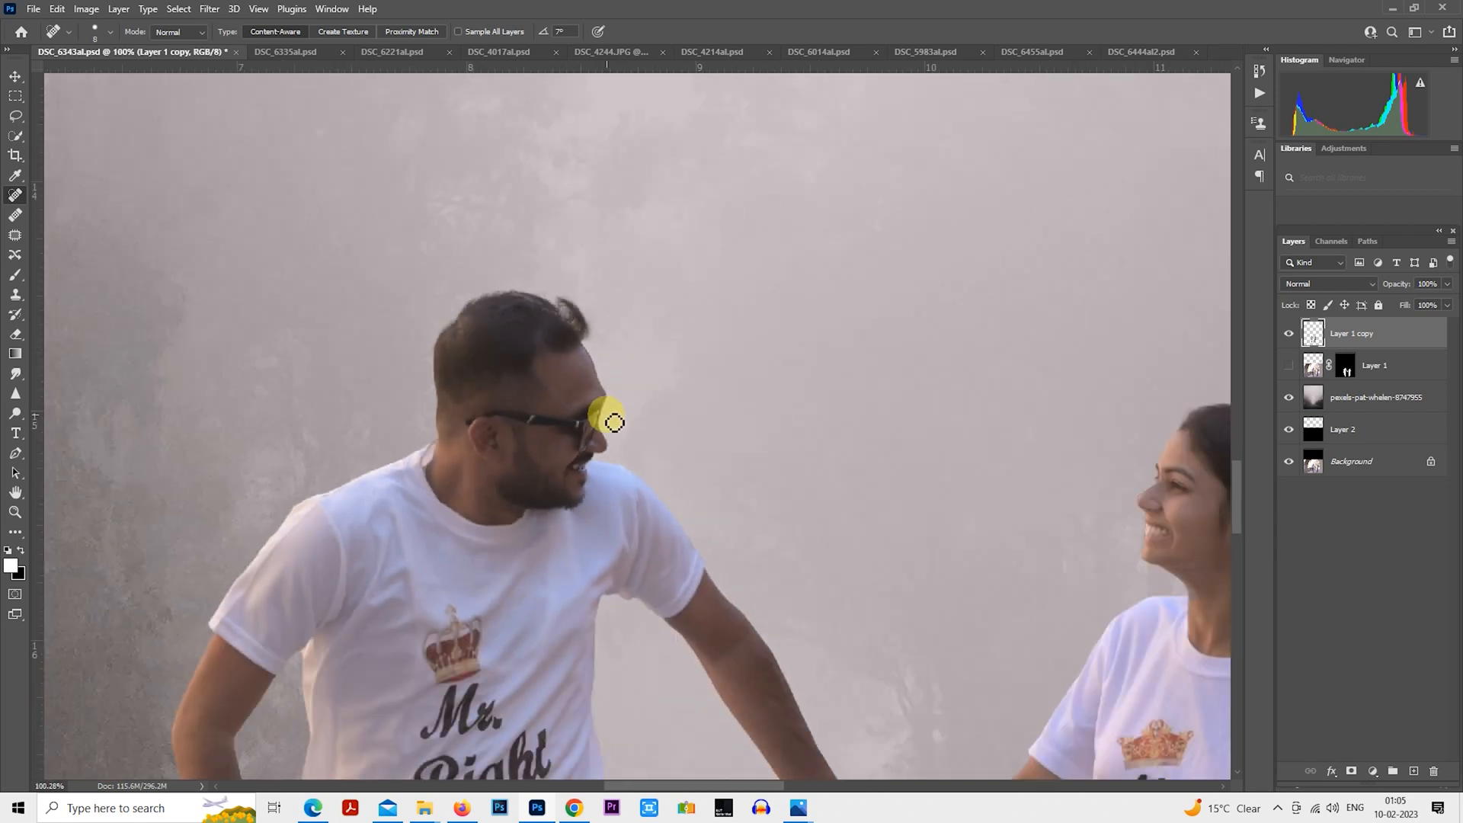
- Add a new empty layer directly below Layer 1 copy and above Layer 1
scroll(621, 460, down, 4)
scroll(683, 621, up, 2)
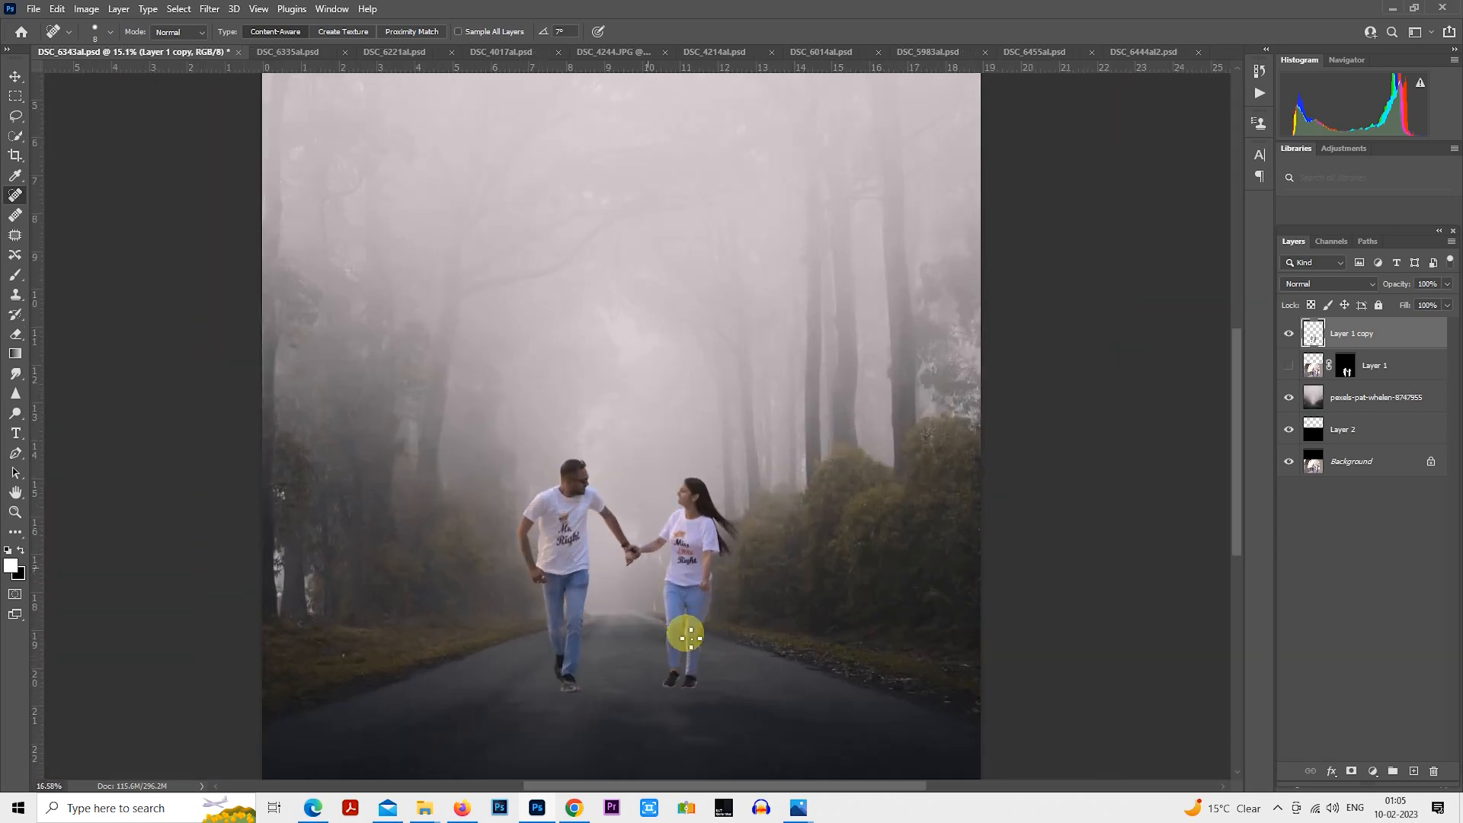
scroll(705, 640, down, 3)
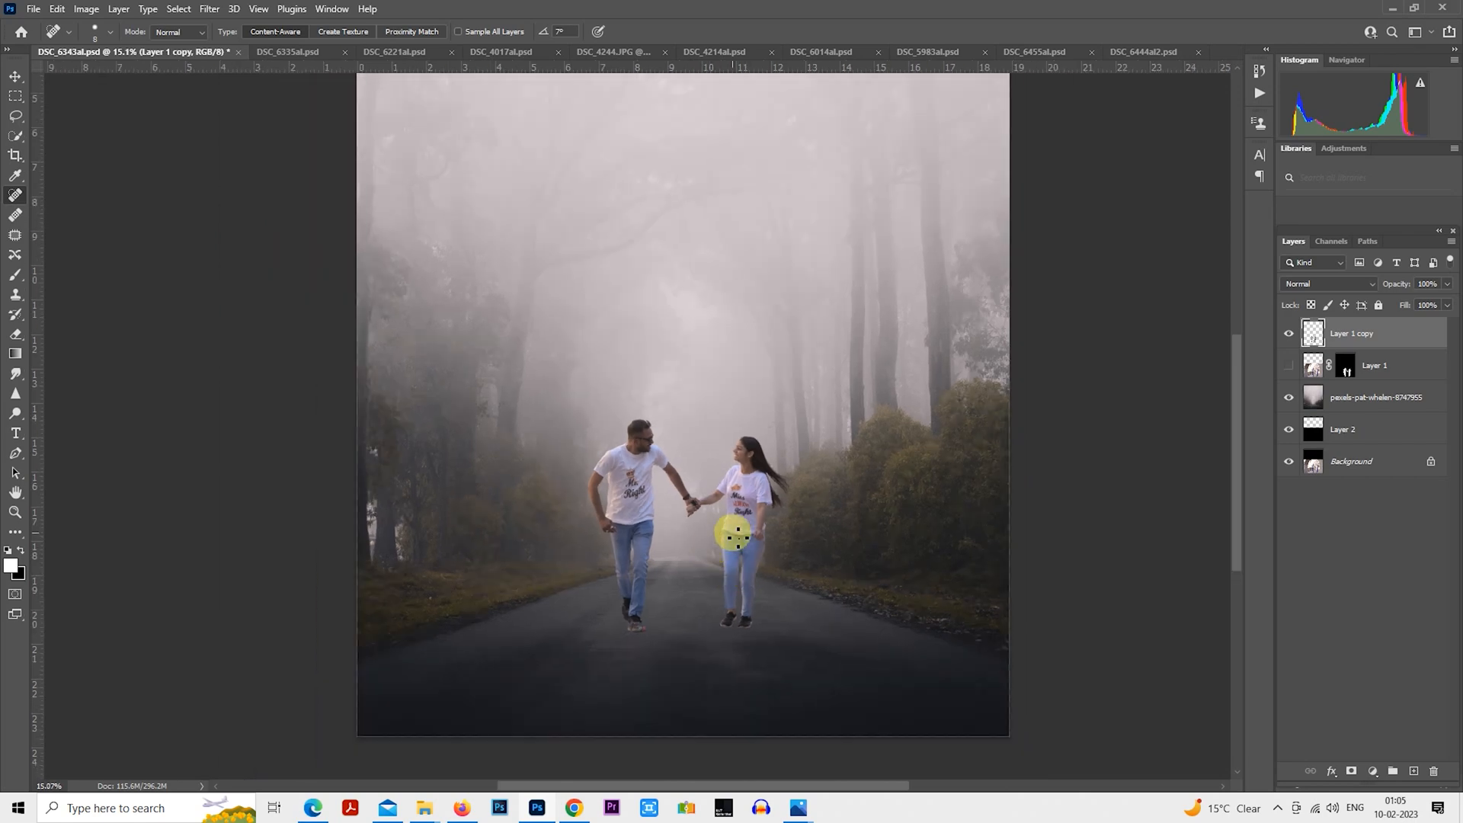
scroll(699, 581, down, 2)
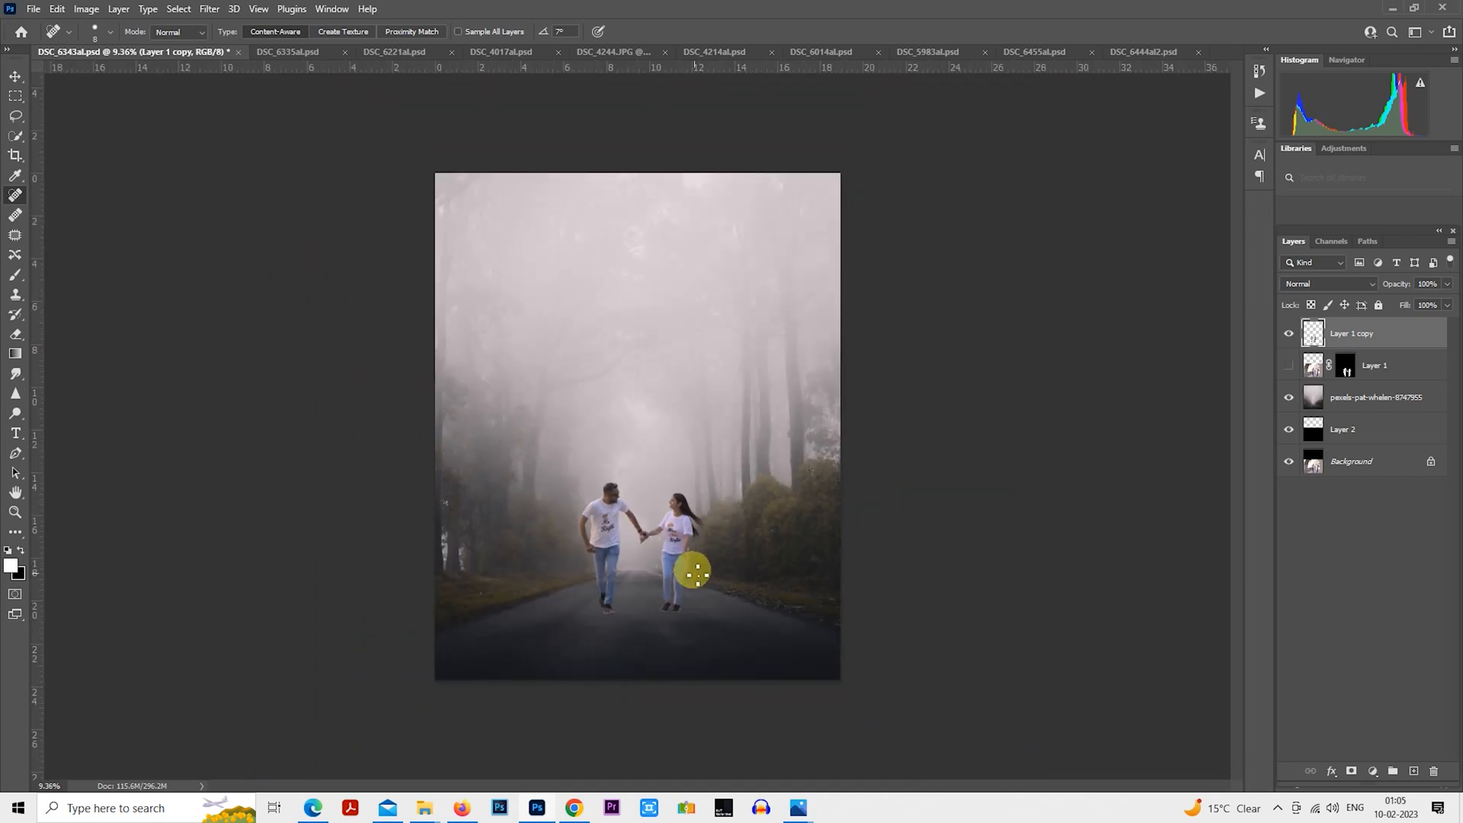
scroll(689, 568, up, 2)
drag(683, 563, 677, 557)
click(1413, 771)
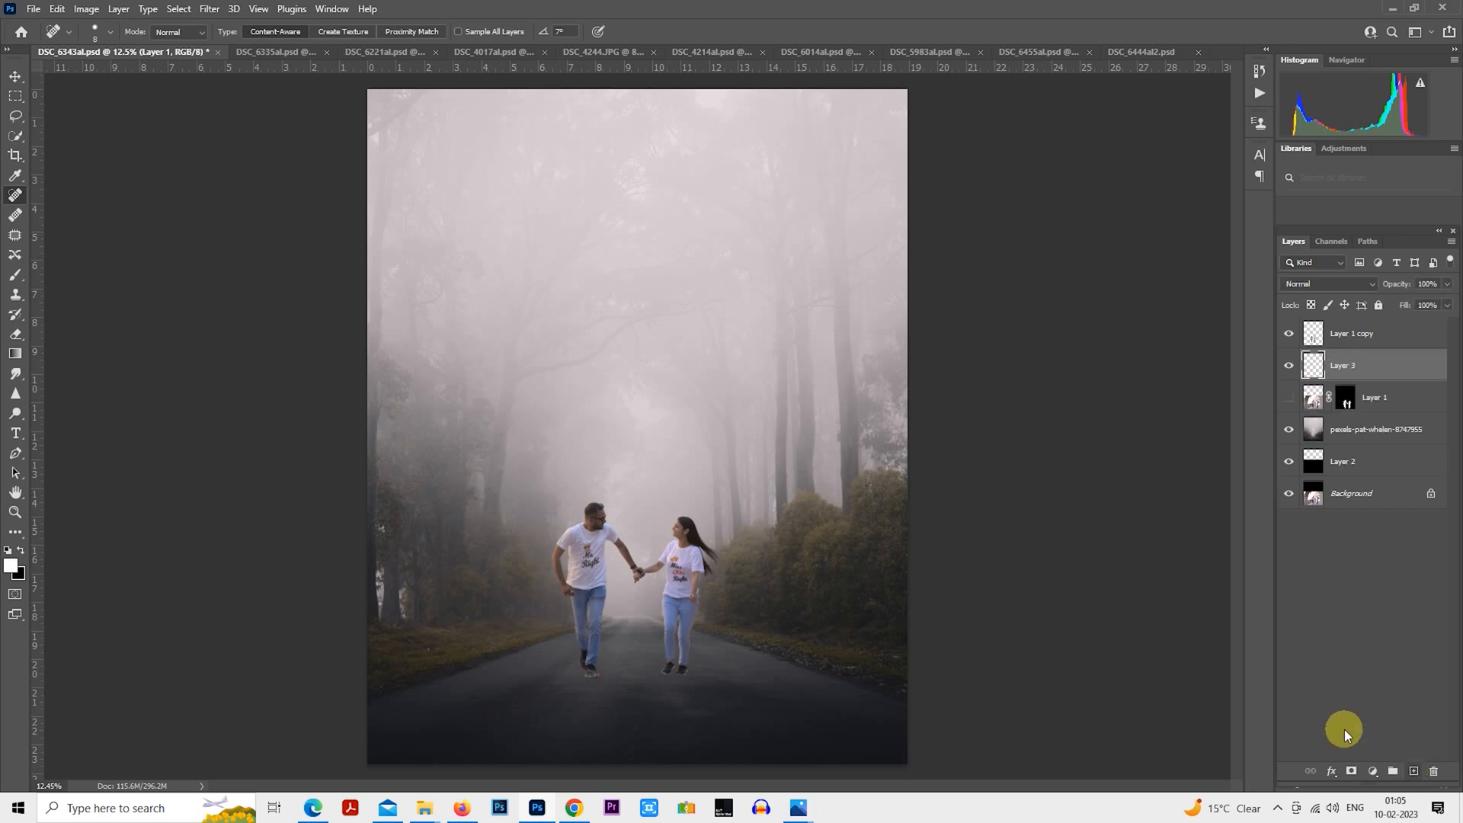
- Switch to the Brush tool with black as the foreground color for painting shadows on Layer 3
scroll(591, 617, up, 3)
drag(634, 660, 572, 304)
scroll(571, 304, up, 1)
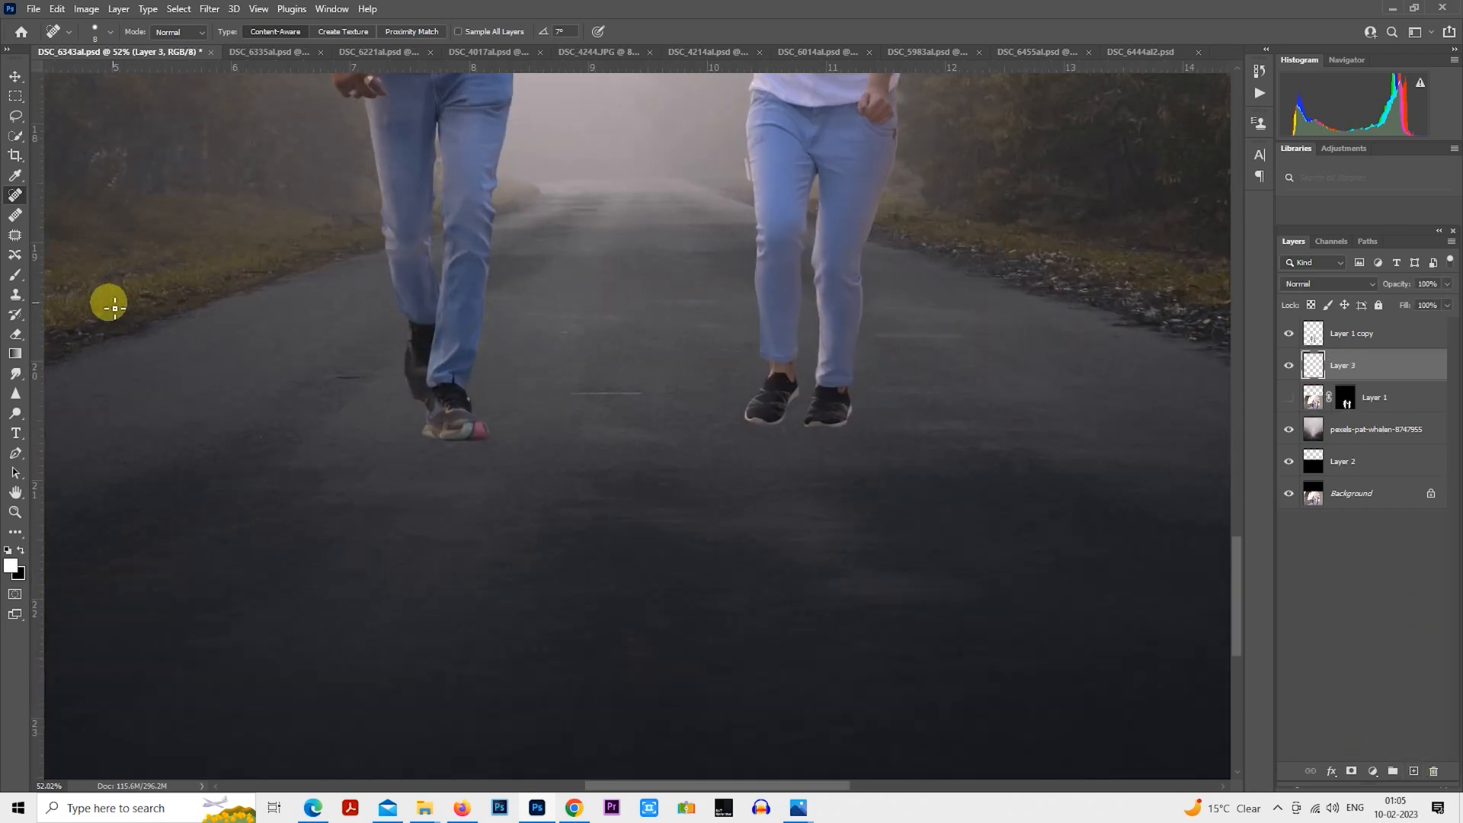
click(16, 280)
click(22, 551)
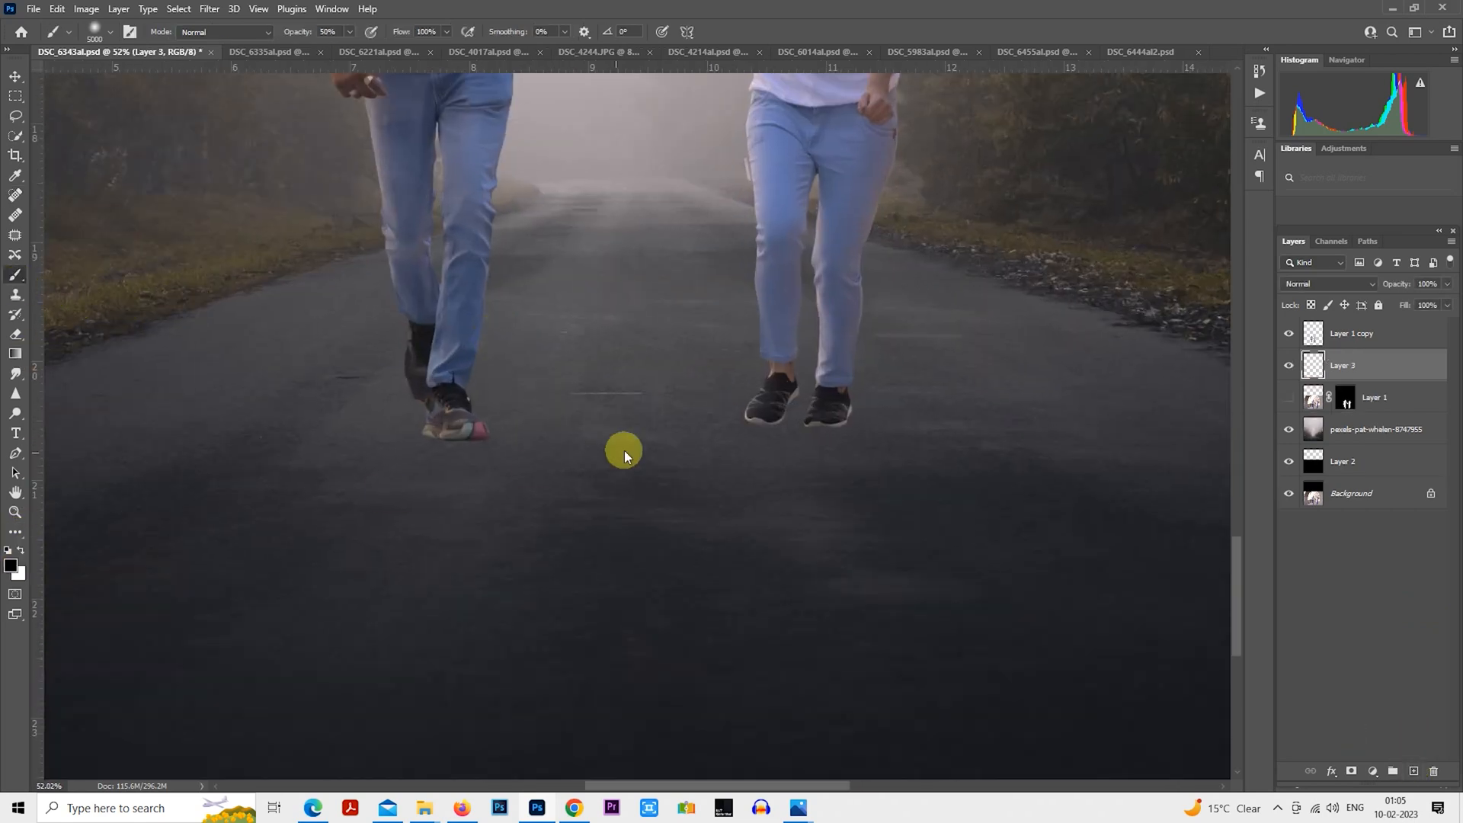
scroll(623, 450, up, 2)
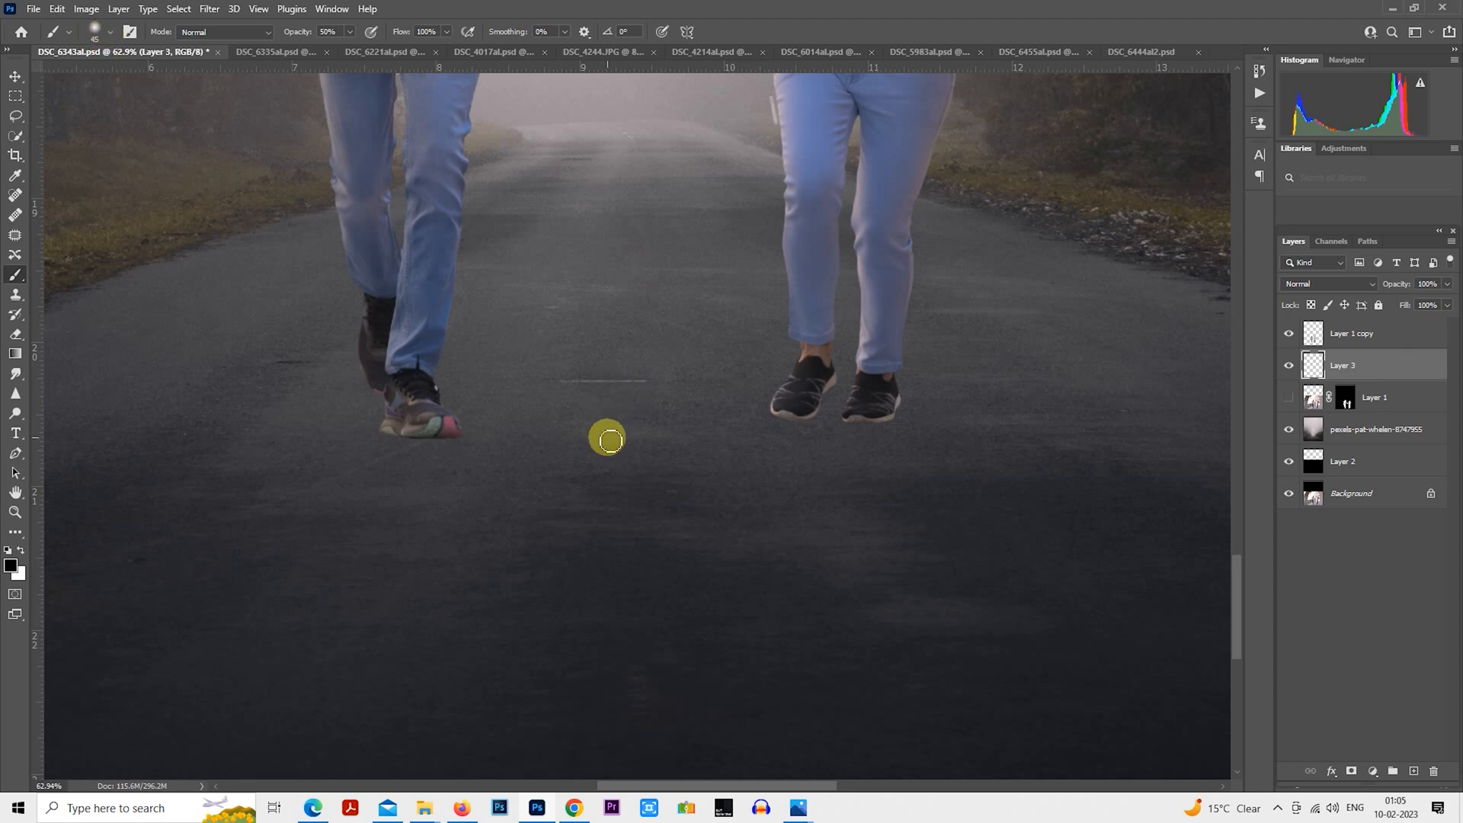
- Paint one soft black dab on the road between the couple with a size 400 brush at 100% opacity
key(bracketright)
key(bracketright)
key(bracketright)
scroll(597, 436, up, 1)
scroll(823, 442, up, 4)
scroll(602, 444, down, 6)
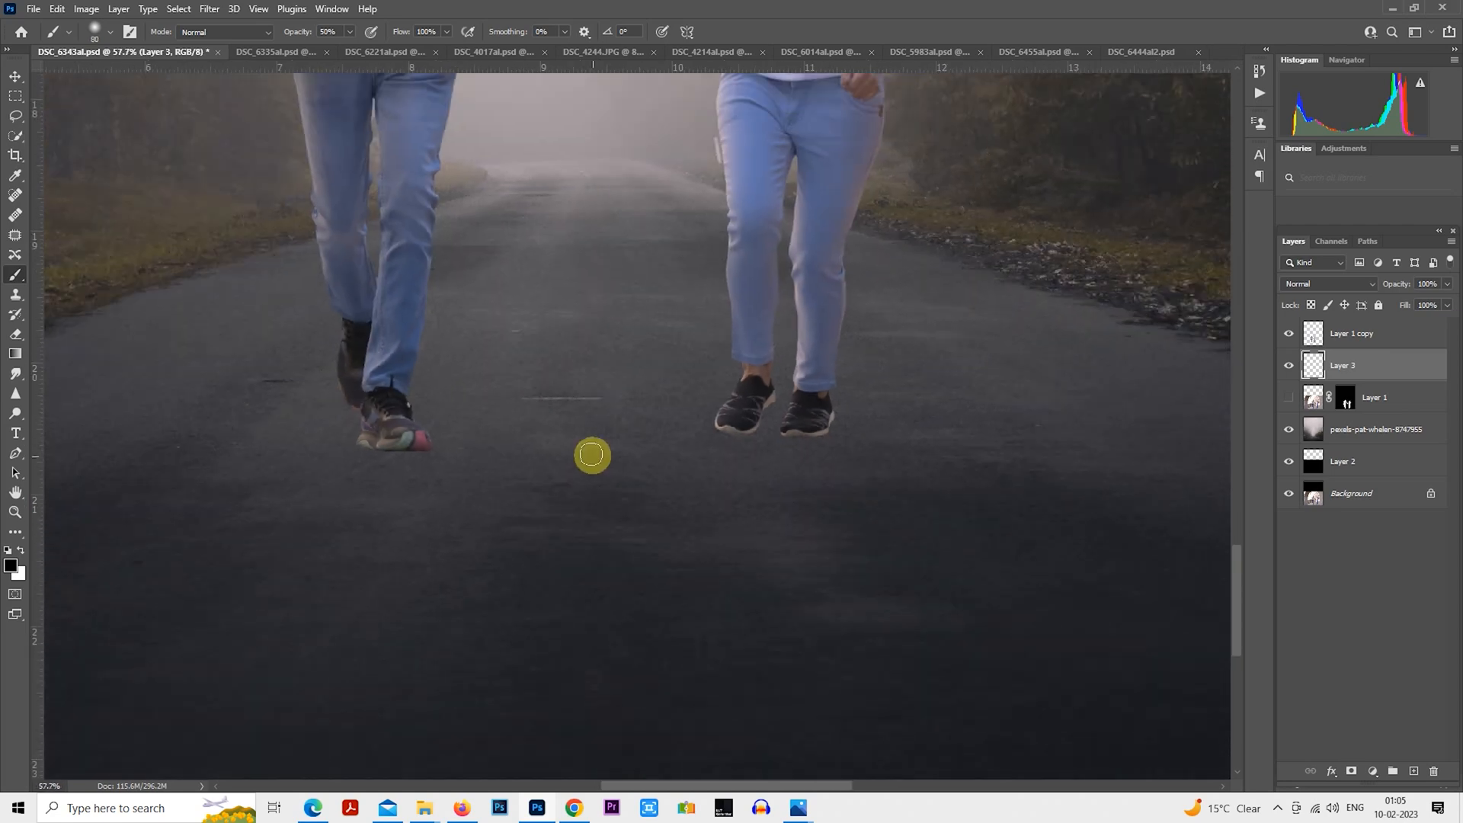
click(572, 439)
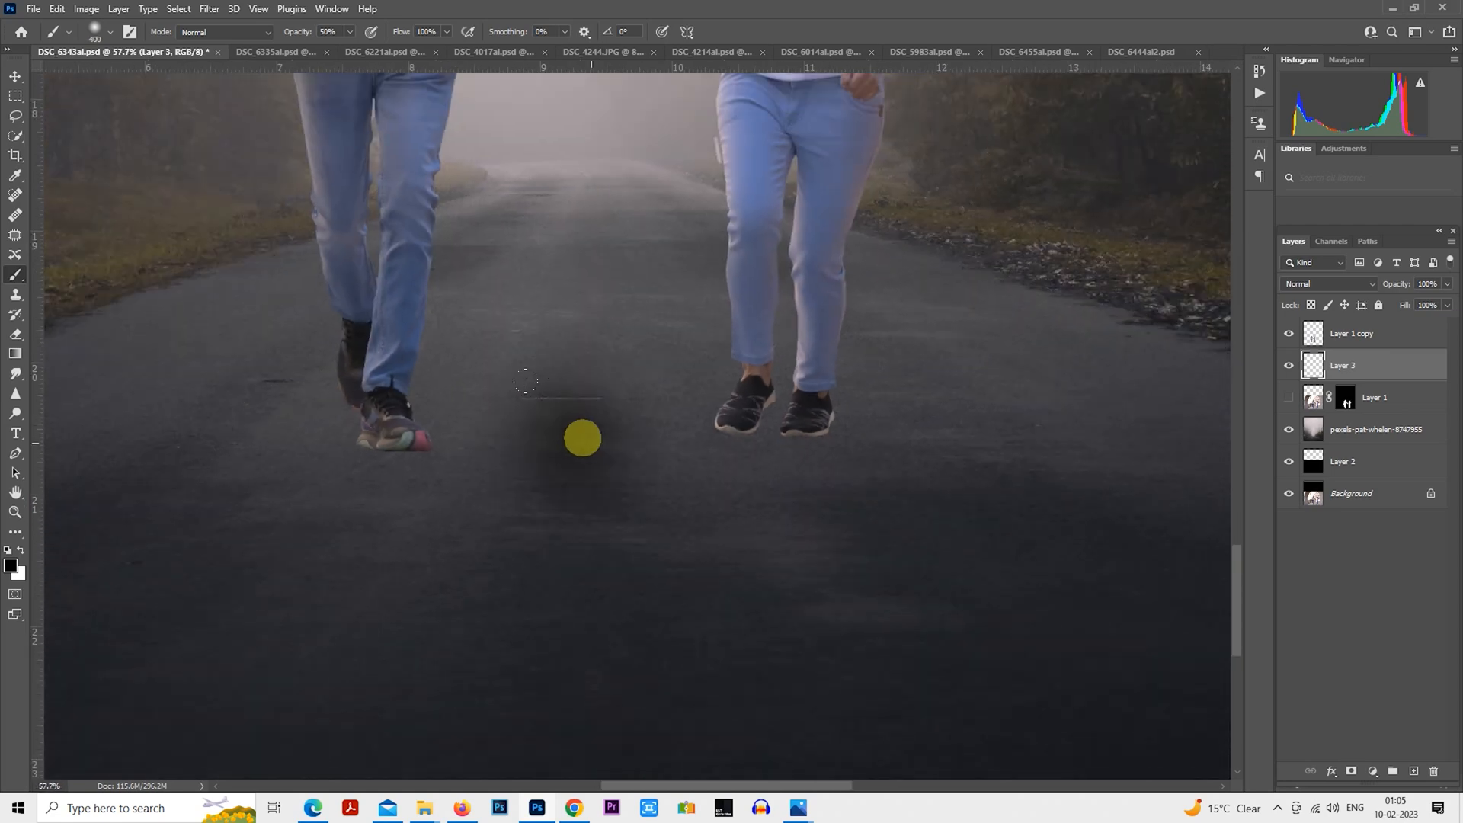
key(ctrl+z)
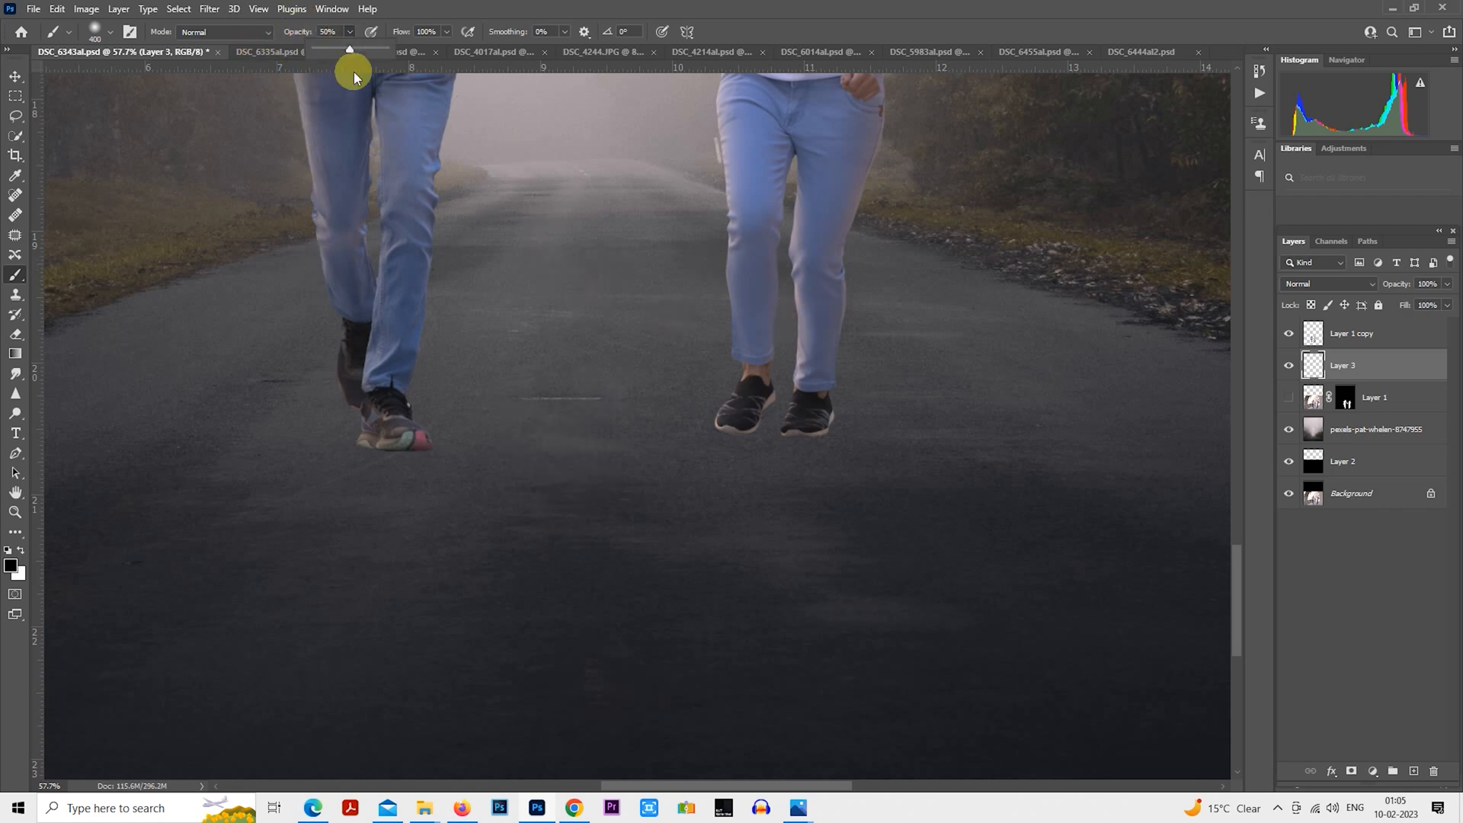
drag(593, 486, 587, 460)
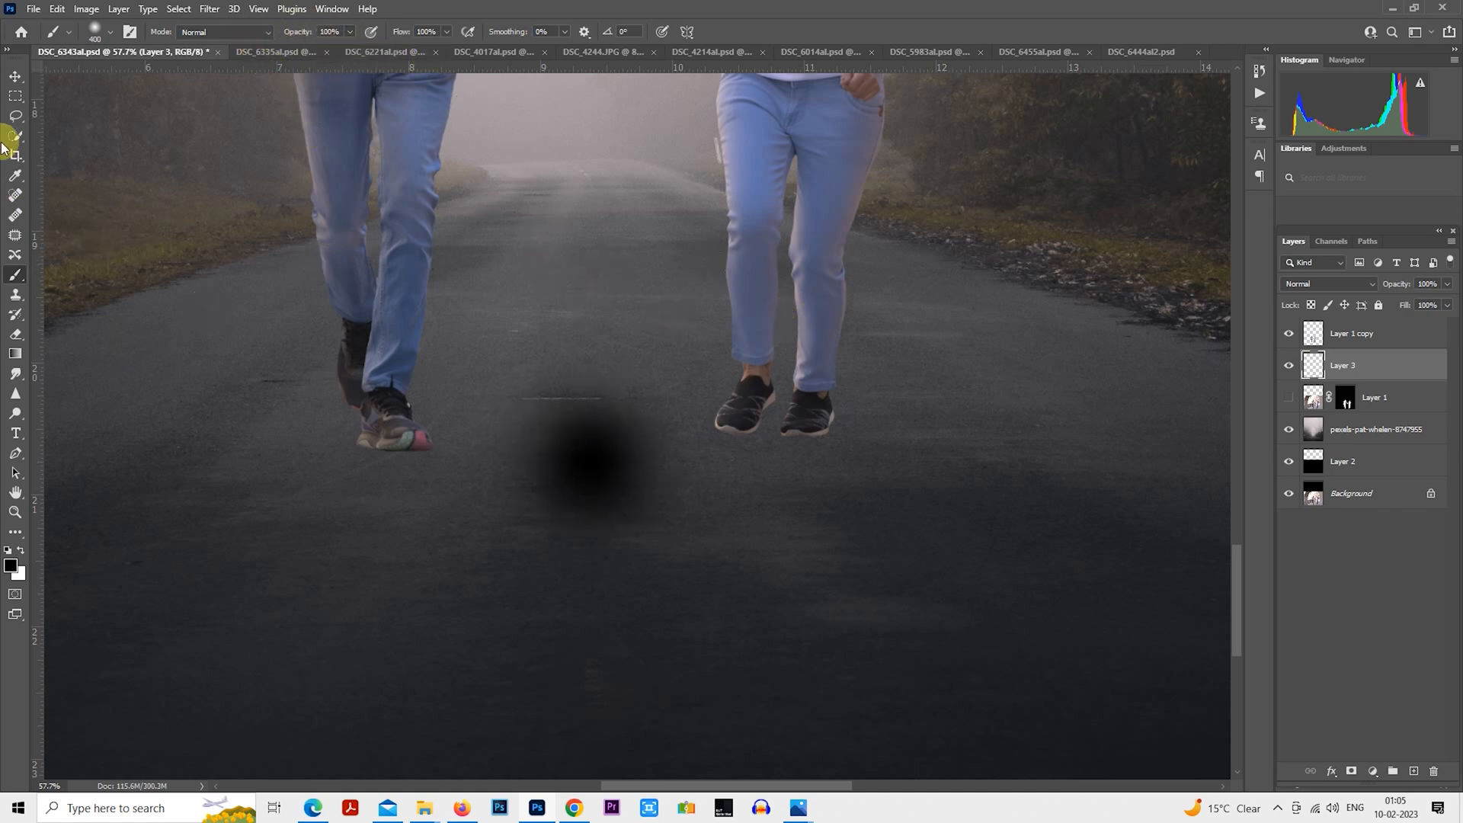
- Flatten the black dab into a thin, small shadow with Free Transform and place it at the man's front shoe
click(15, 97)
right_click(648, 406)
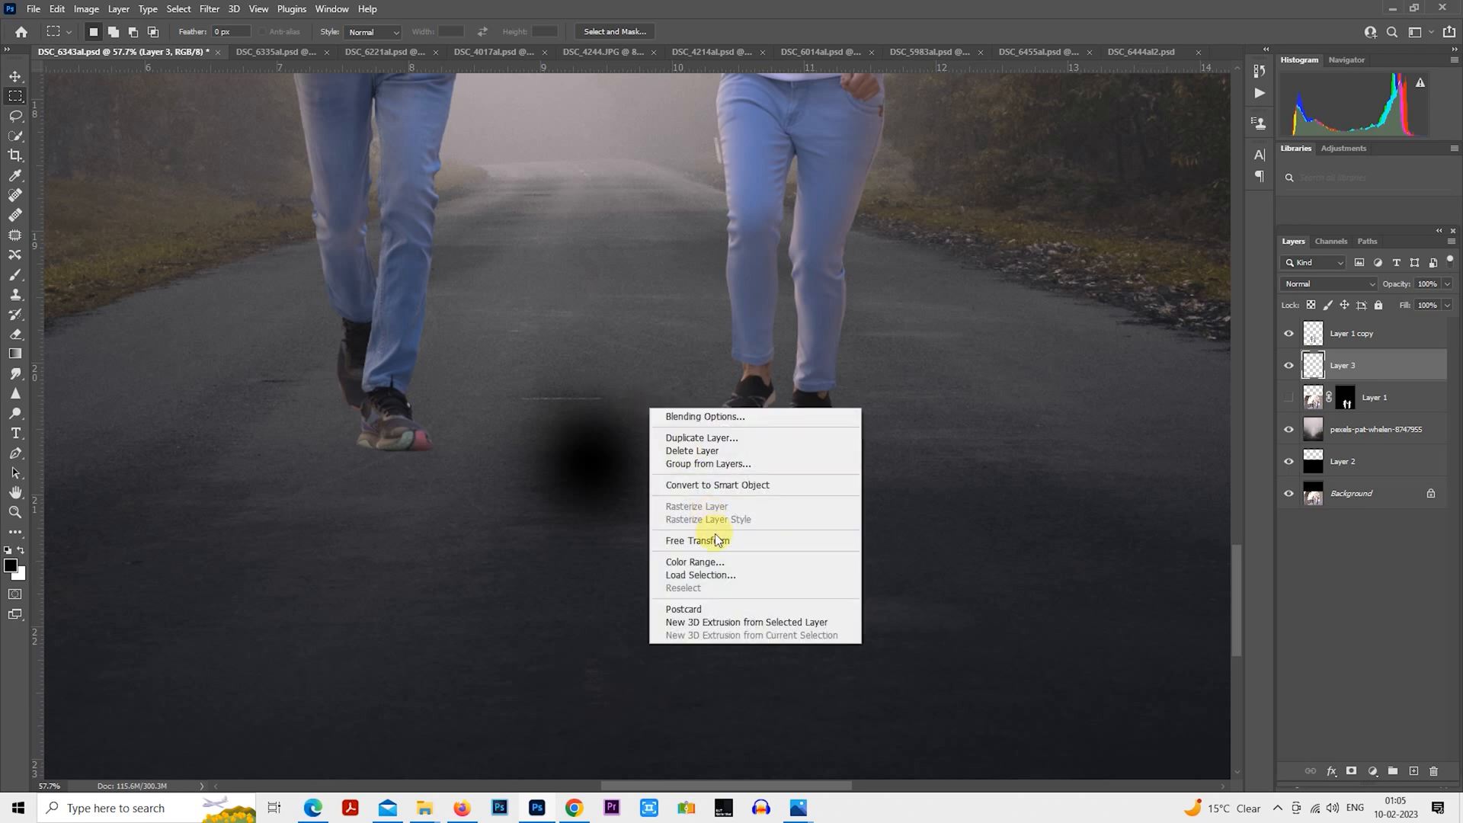
click(697, 540)
mouse_move(733, 320)
mouse_down()
mouse_move(777, 450)
mouse_move(644, 573)
mouse_move(480, 448)
mouse_up()
key(Return)
key(m)
scroll(427, 418, up, 6)
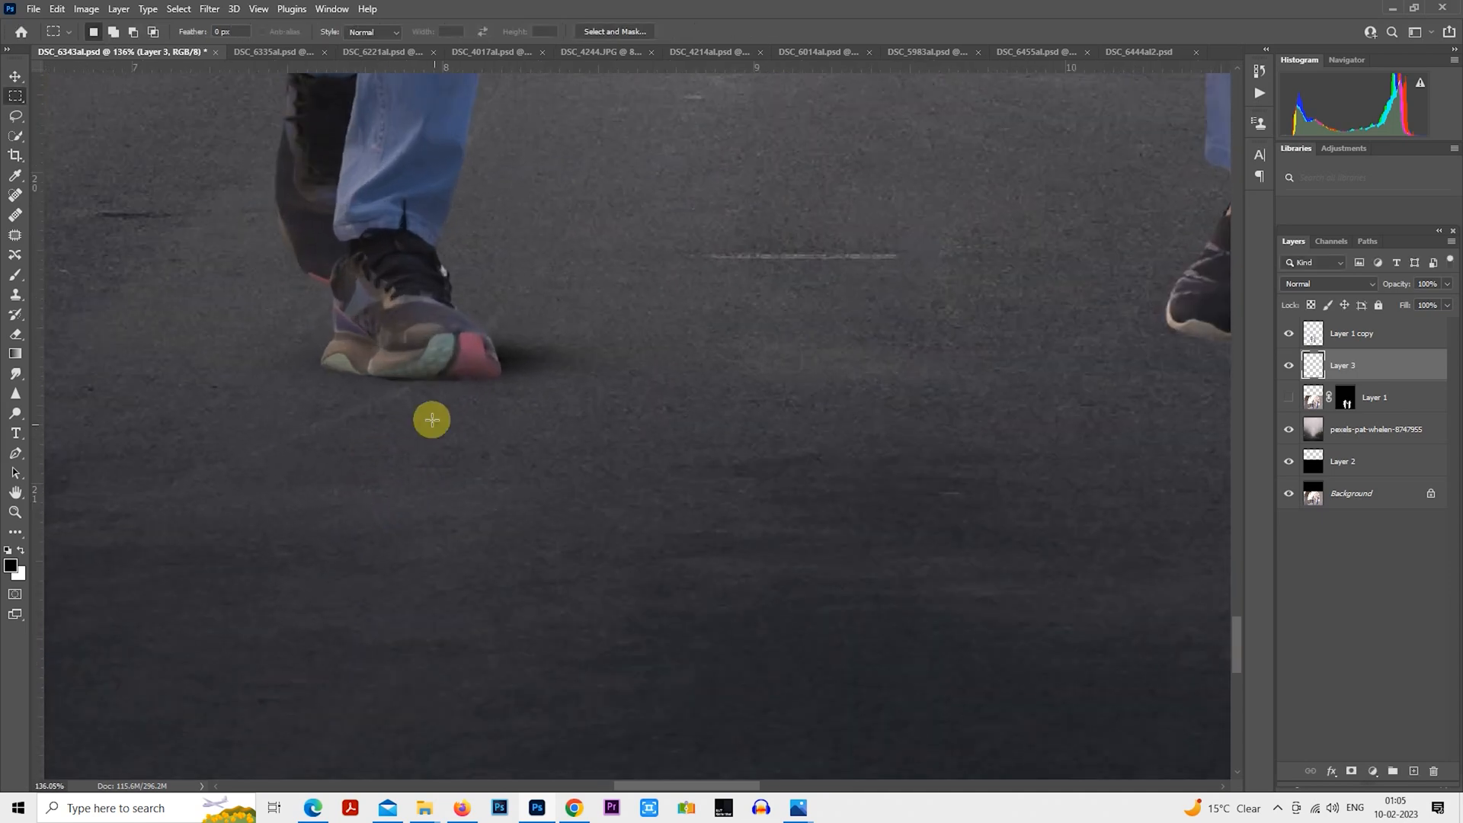
- Scale the shadow down further with Free Transform and fit it beneath the heel of the man's front shoe
right_click(581, 360)
click(724, 494)
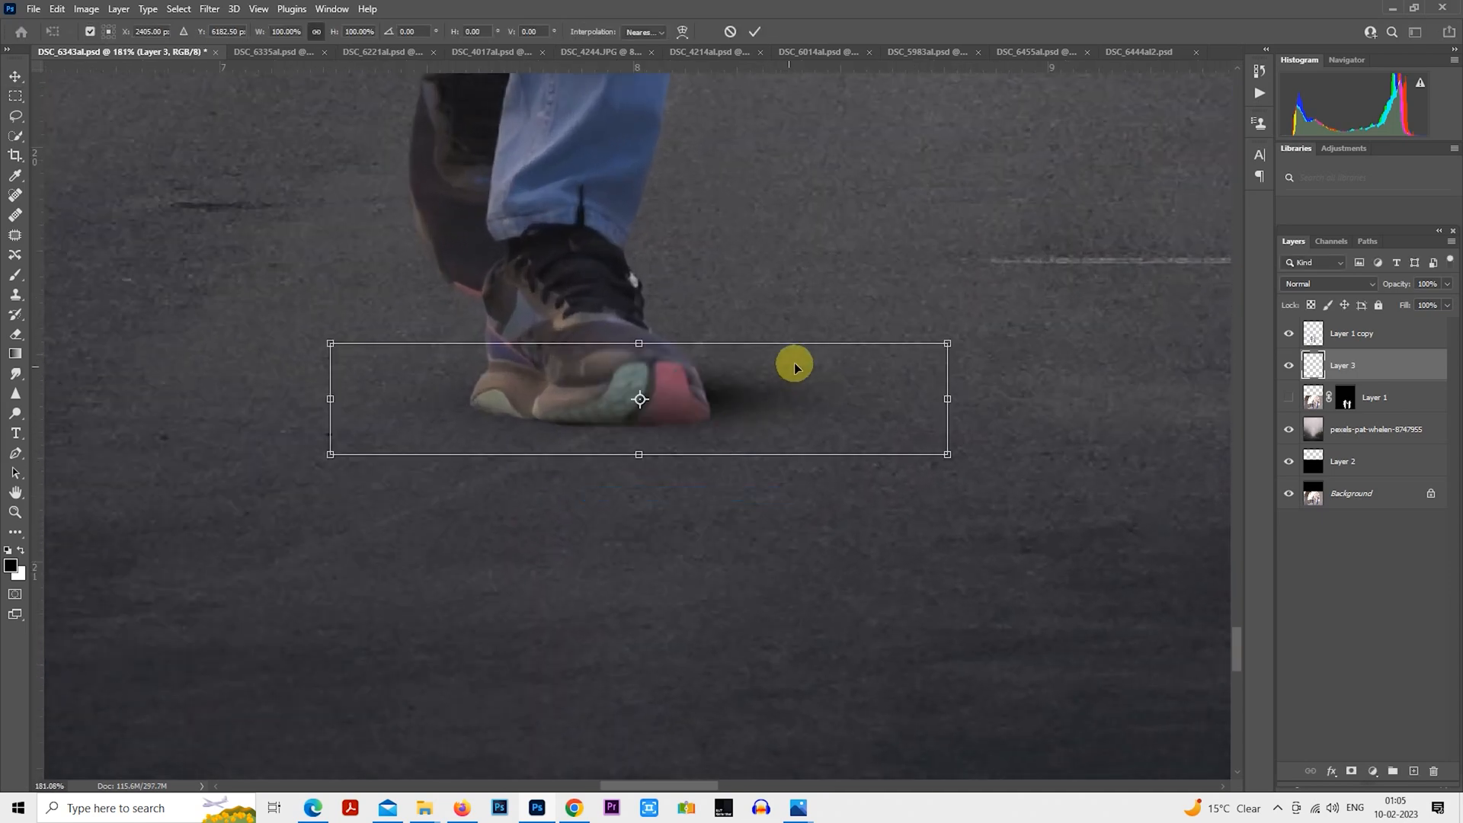
drag(944, 342, 682, 412)
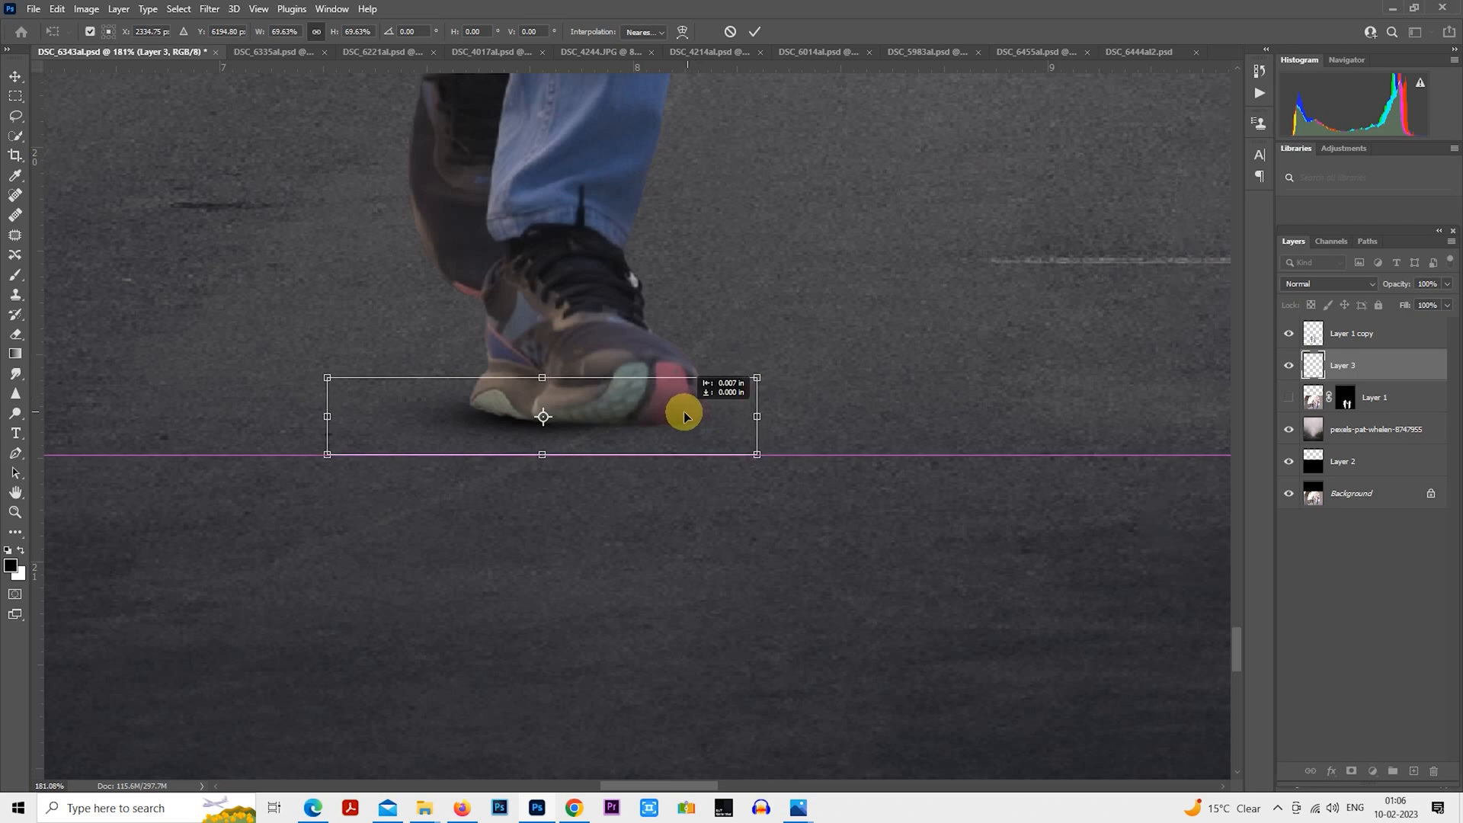
scroll(686, 410, up, 2)
drag(789, 364, 595, 398)
- Duplicate the heel shadow and place the copy under the toe of the man's front shoe
drag(524, 427, 711, 428)
key(Return)
key(ctrl+j)
scroll(684, 446, up, 2)
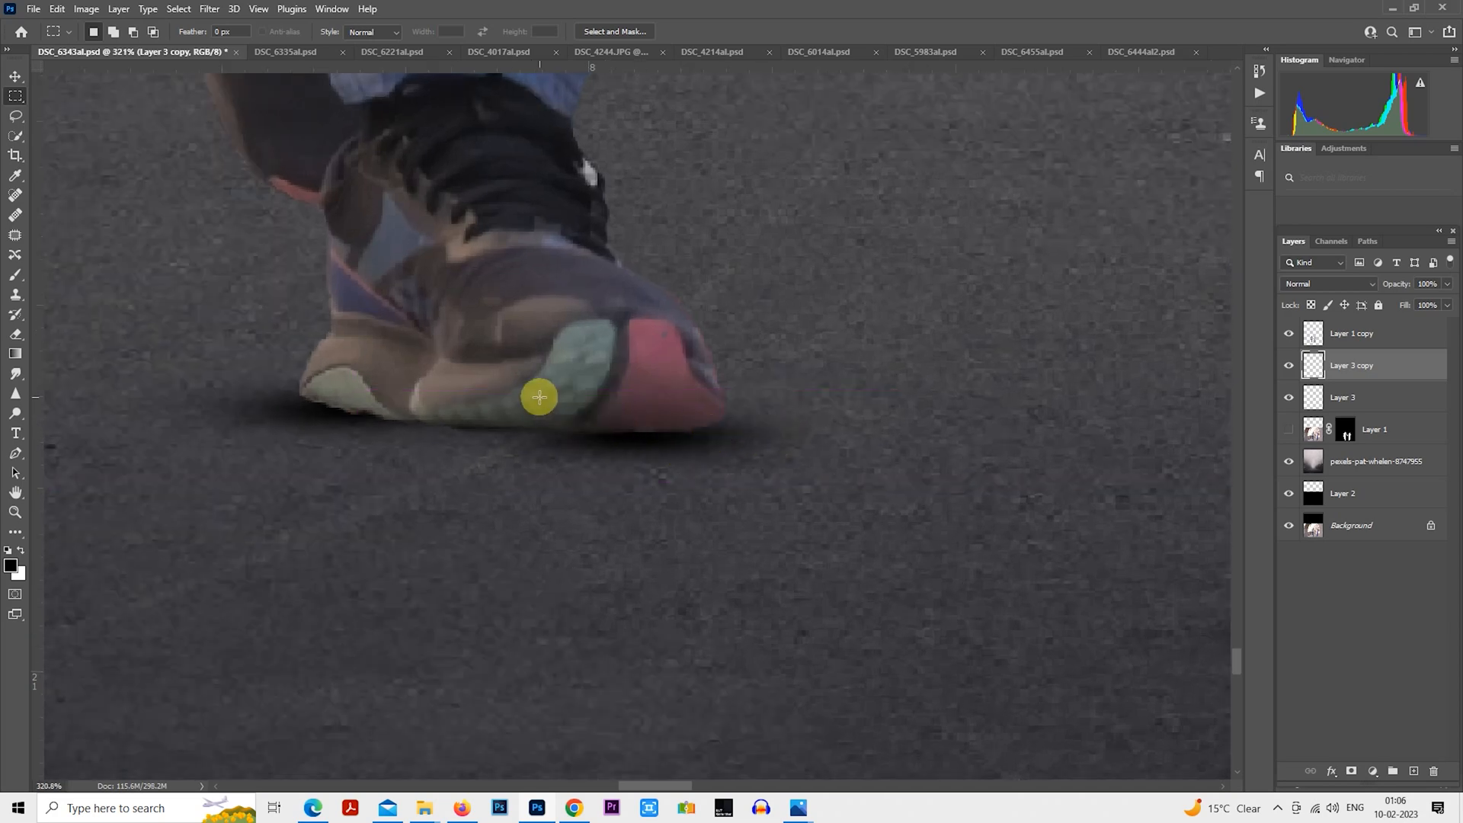
- Duplicate the shadow again and place the copy beneath the man's rear shoe
scroll(650, 427, down, 3)
drag(827, 394, 419, 398)
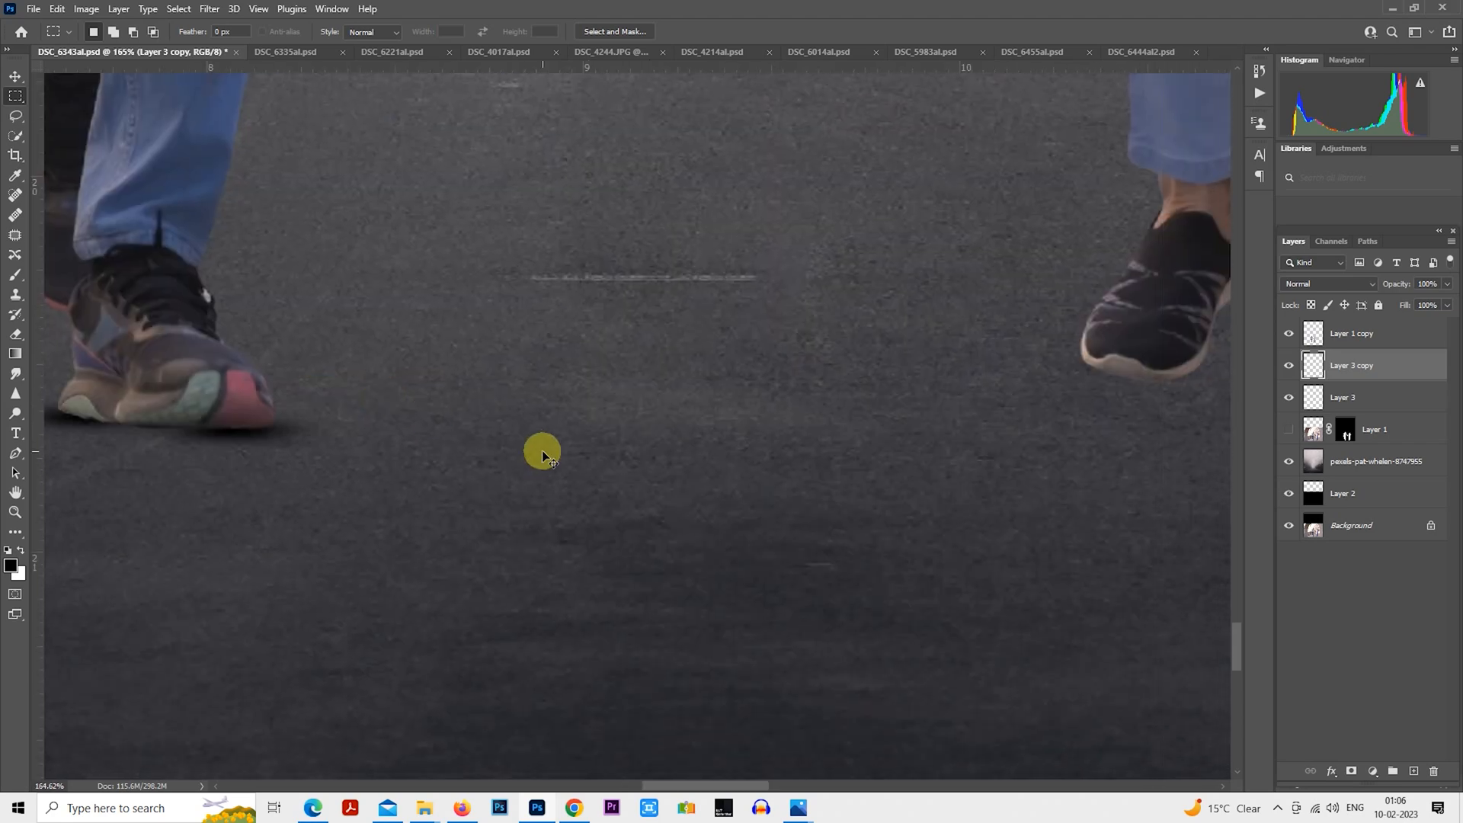
key(ctrl+j)
scroll(532, 462, down, 2)
drag(758, 417, 566, 451)
drag(296, 495, 691, 482)
drag(462, 482, 746, 515)
scroll(817, 526, up, 5)
drag(872, 509, 264, 413)
drag(265, 412, 543, 574)
scroll(544, 574, down, 3)
drag(843, 564, 353, 407)
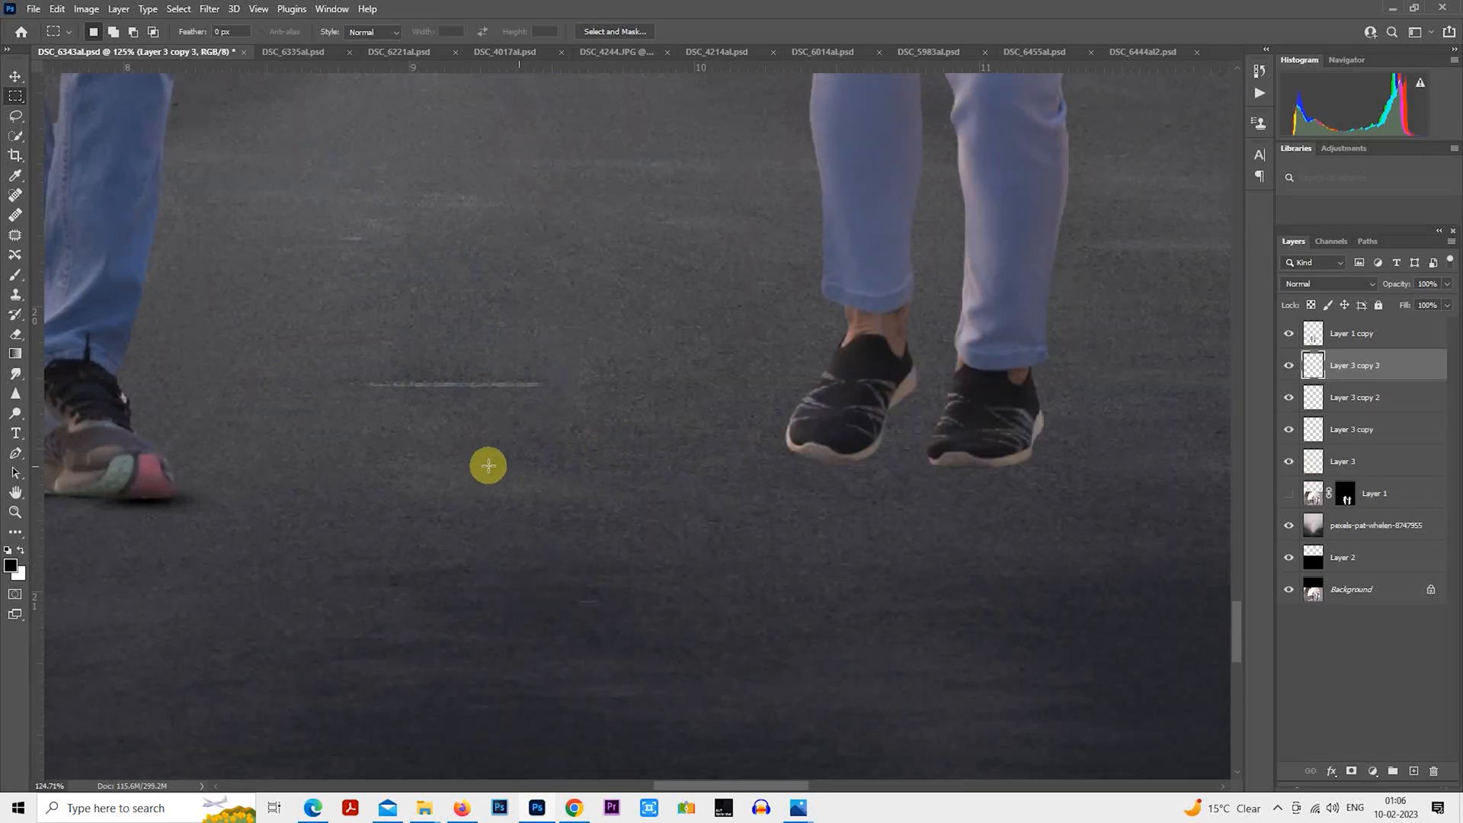
- Place further copies of the shadow beneath both of the woman's shoes
drag(488, 464, 1087, 511)
scroll(842, 561, up, 3)
scroll(842, 561, up, 1)
drag(987, 457, 599, 530)
scroll(450, 523, up, 3)
drag(529, 476, 532, 476)
key(ctrl+j)
drag(614, 500, 869, 517)
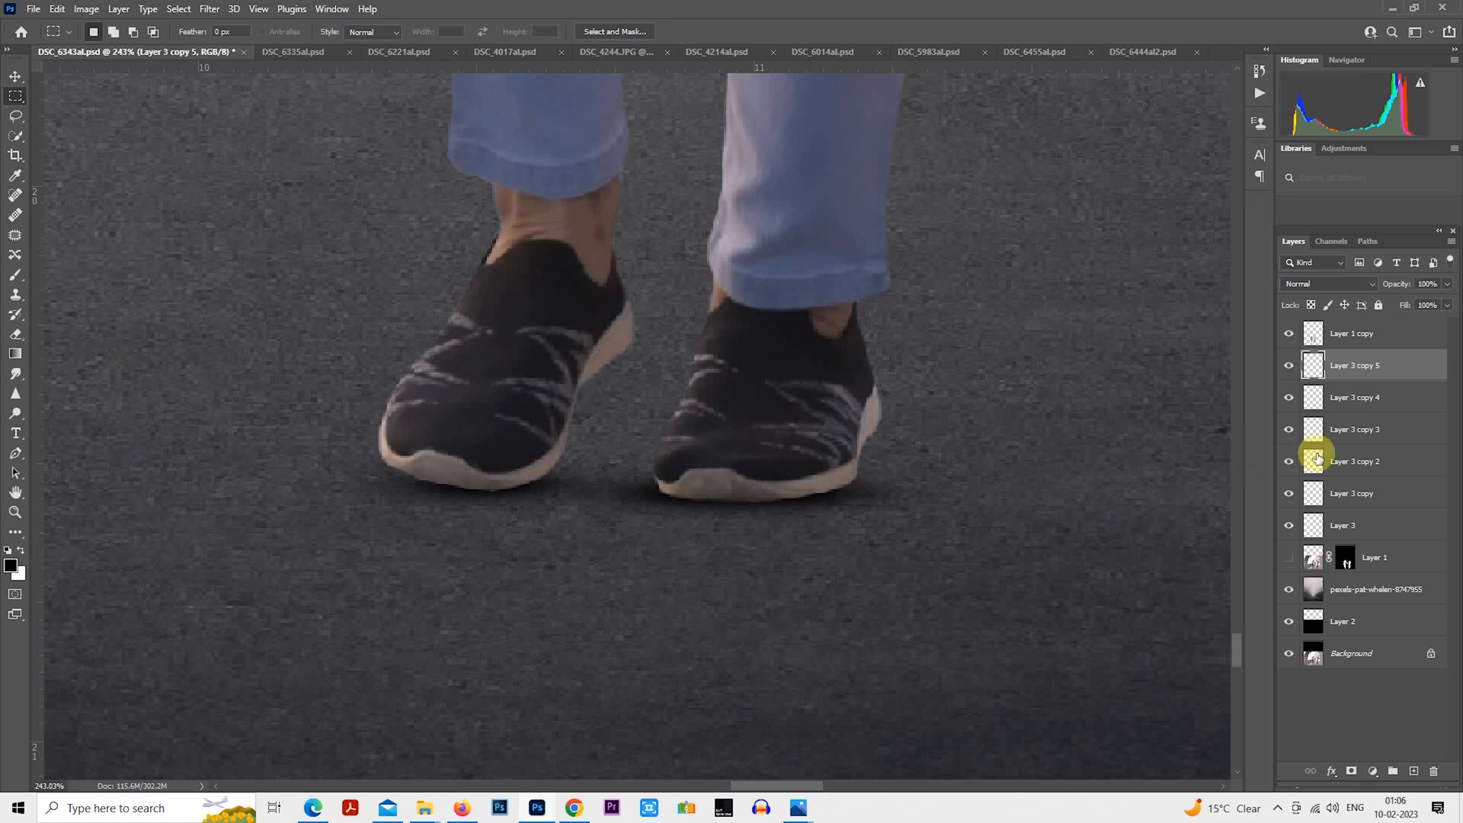
- Merge Layer 3 and all its copies into one shadow layer, and add a new empty layer above it
shift+click(1334, 518)
right_click(1334, 518)
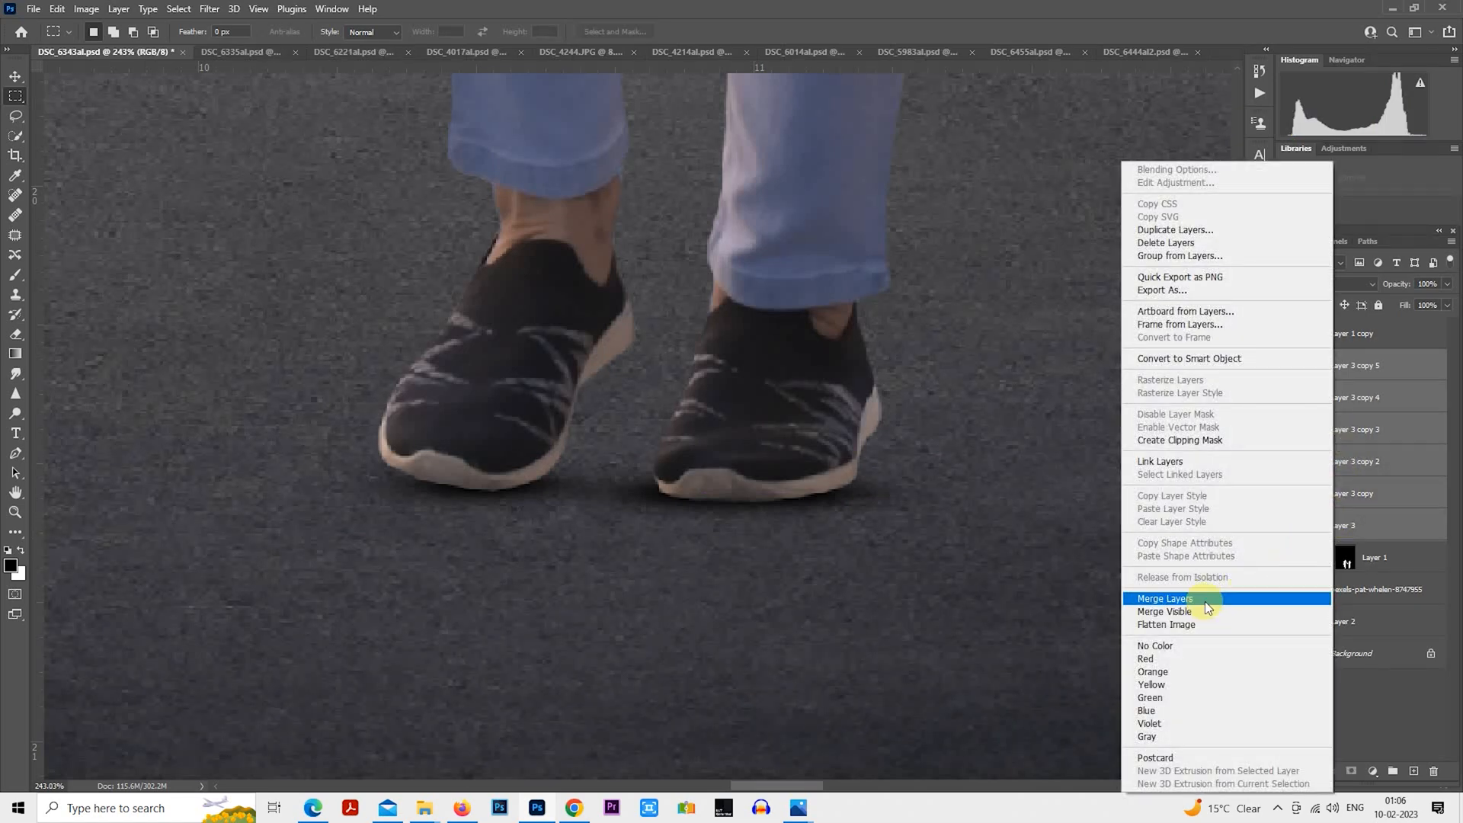
click(1207, 602)
scroll(960, 572, down, 8)
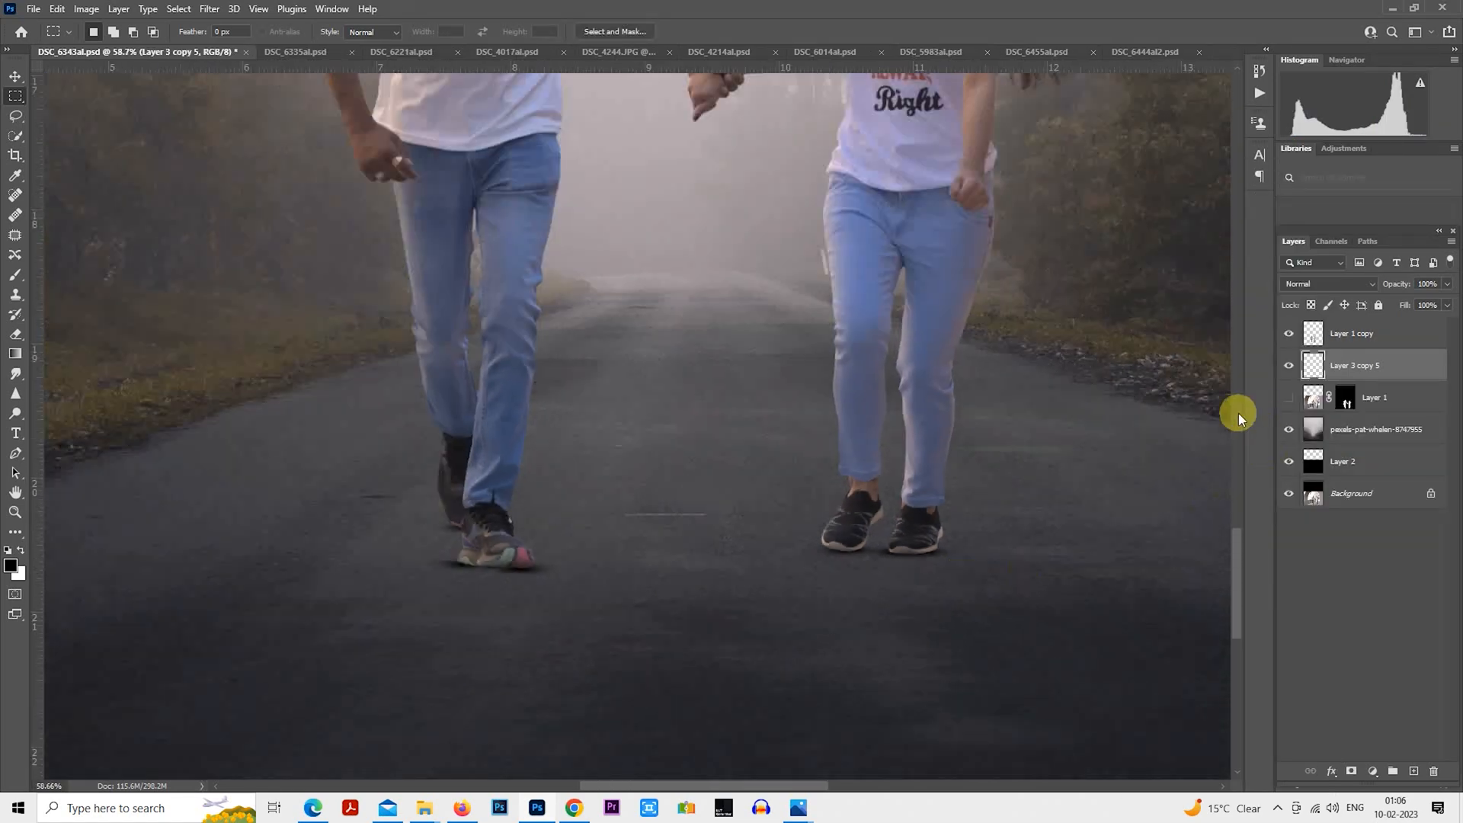
click(1412, 775)
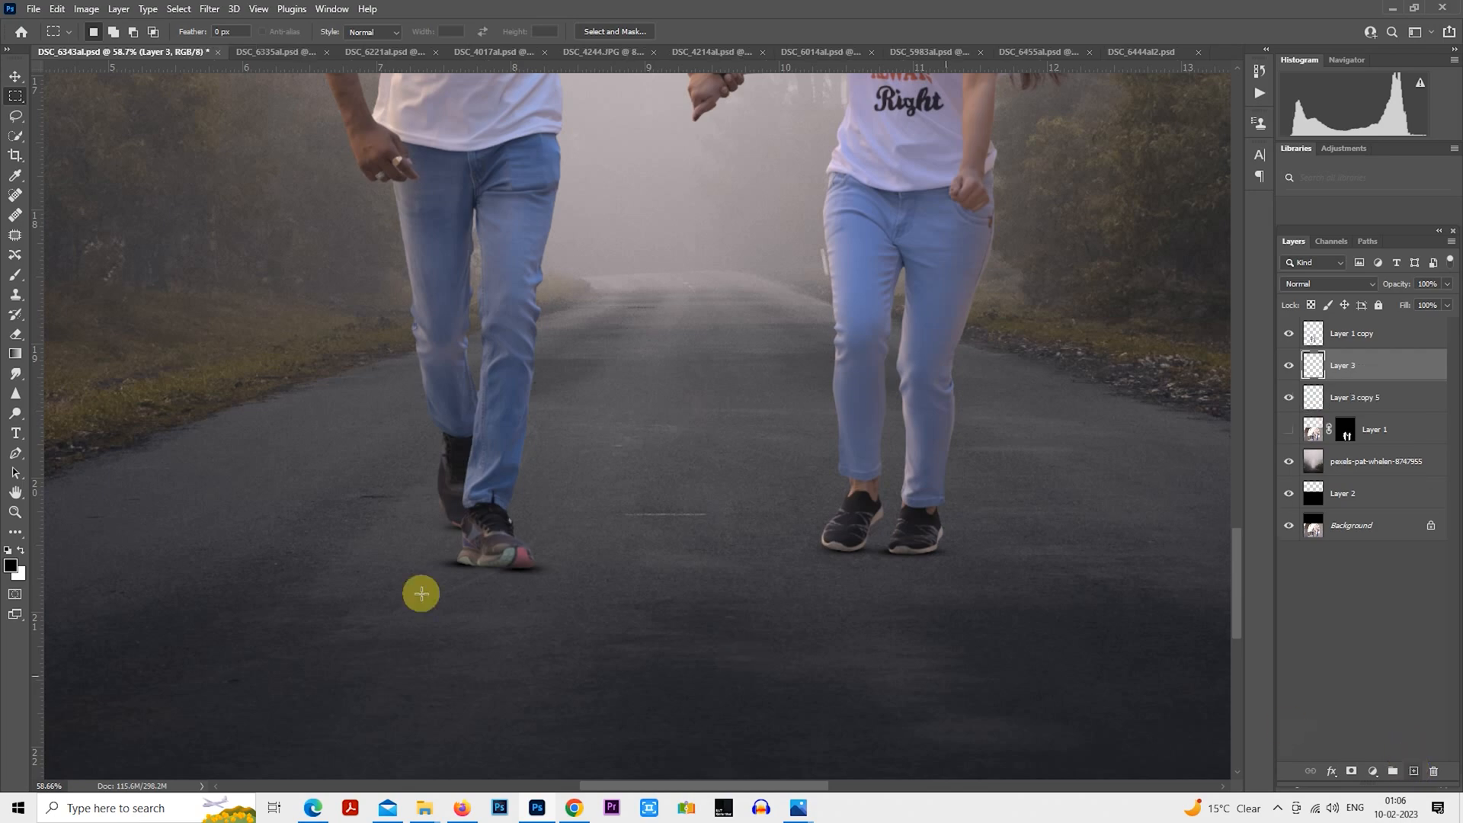
- Paint a thin black contact shadow along the sole of the man's front shoe with a size 20 soft brush
click(16, 276)
scroll(499, 492, up, 10)
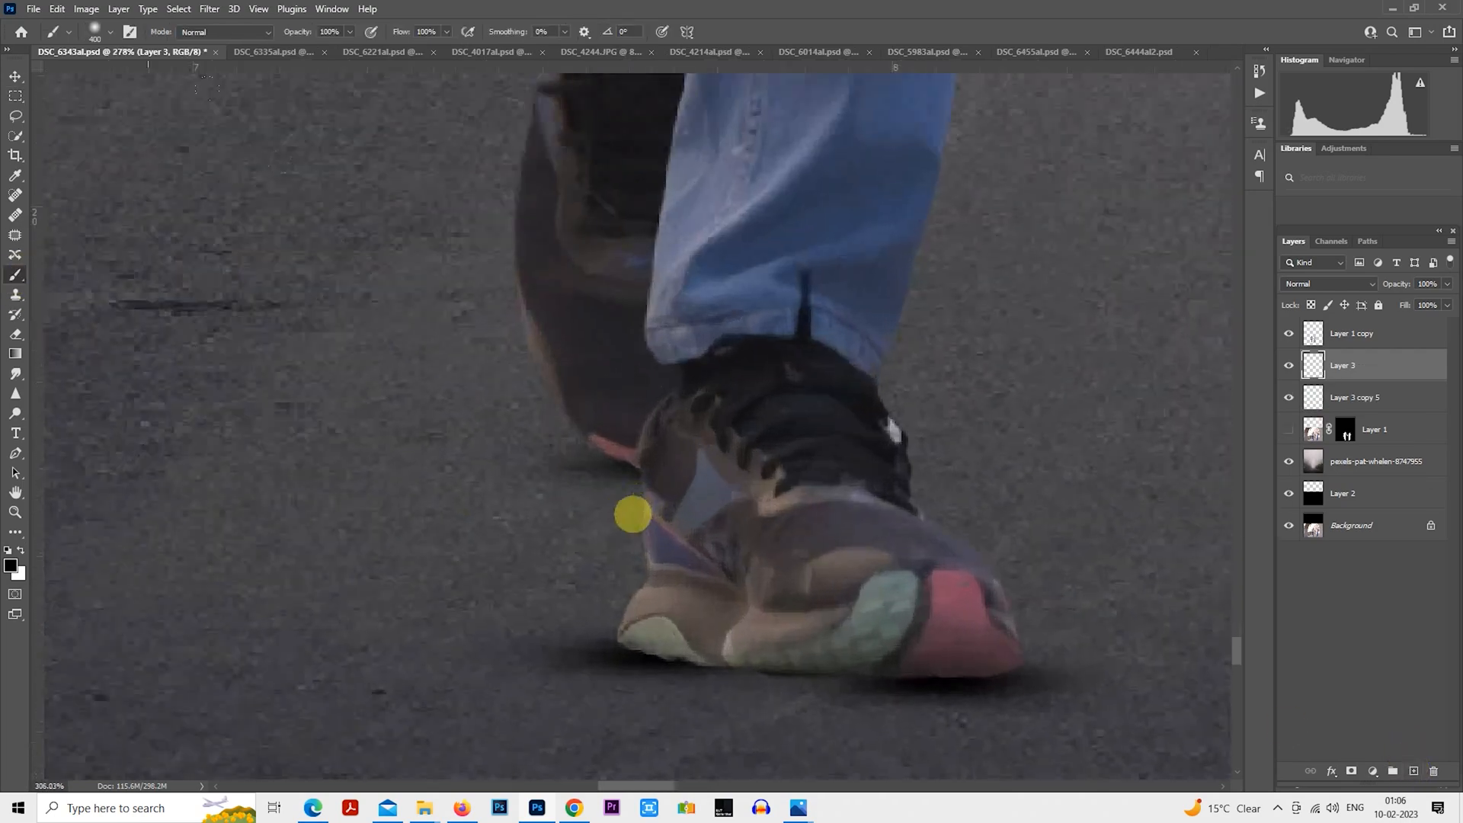
key(bracketleft)
key(bracketleft)
key(bracketleft)
key(bracketleft)
key(bracketleft)
key(bracketleft)
key(bracketleft)
key(bracketleft)
key(bracketleft)
key(bracketleft)
key(bracketleft)
key(bracketleft)
key(bracketleft)
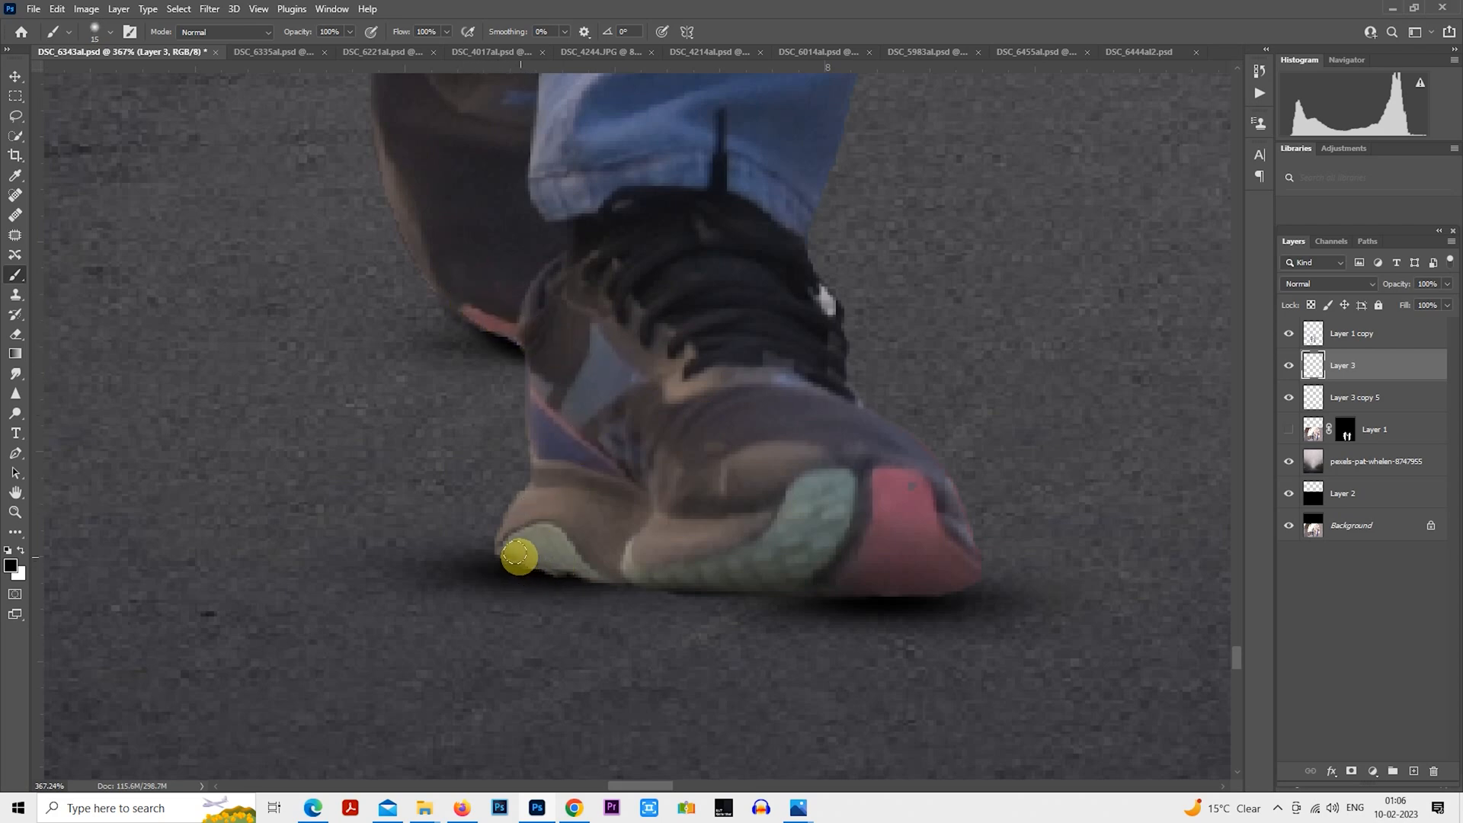
key(bracketright)
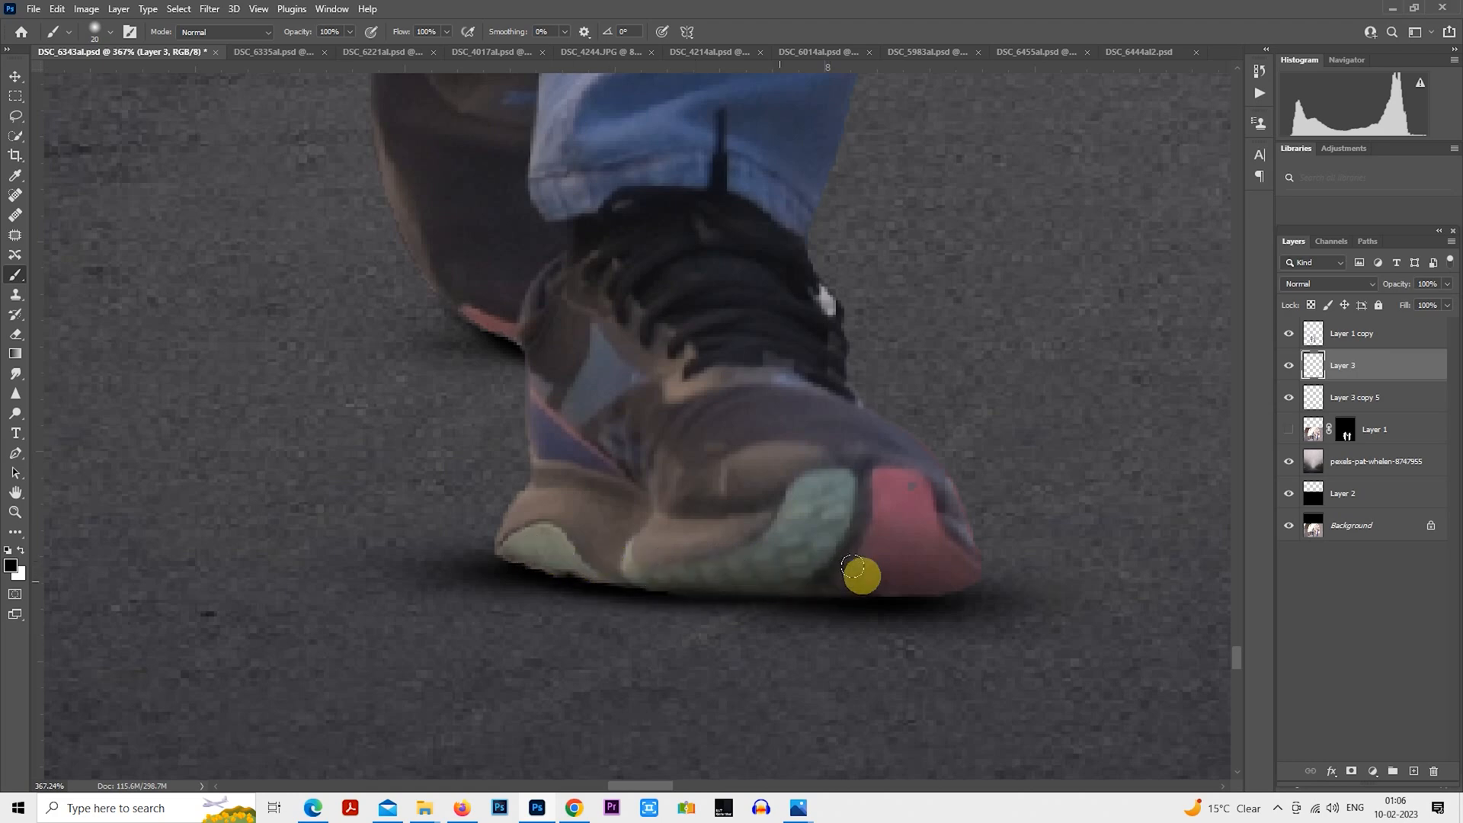
mouse_move(852, 566)
mouse_down()
mouse_move(713, 563)
mouse_move(792, 581)
mouse_move(652, 564)
mouse_move(854, 585)
mouse_up()
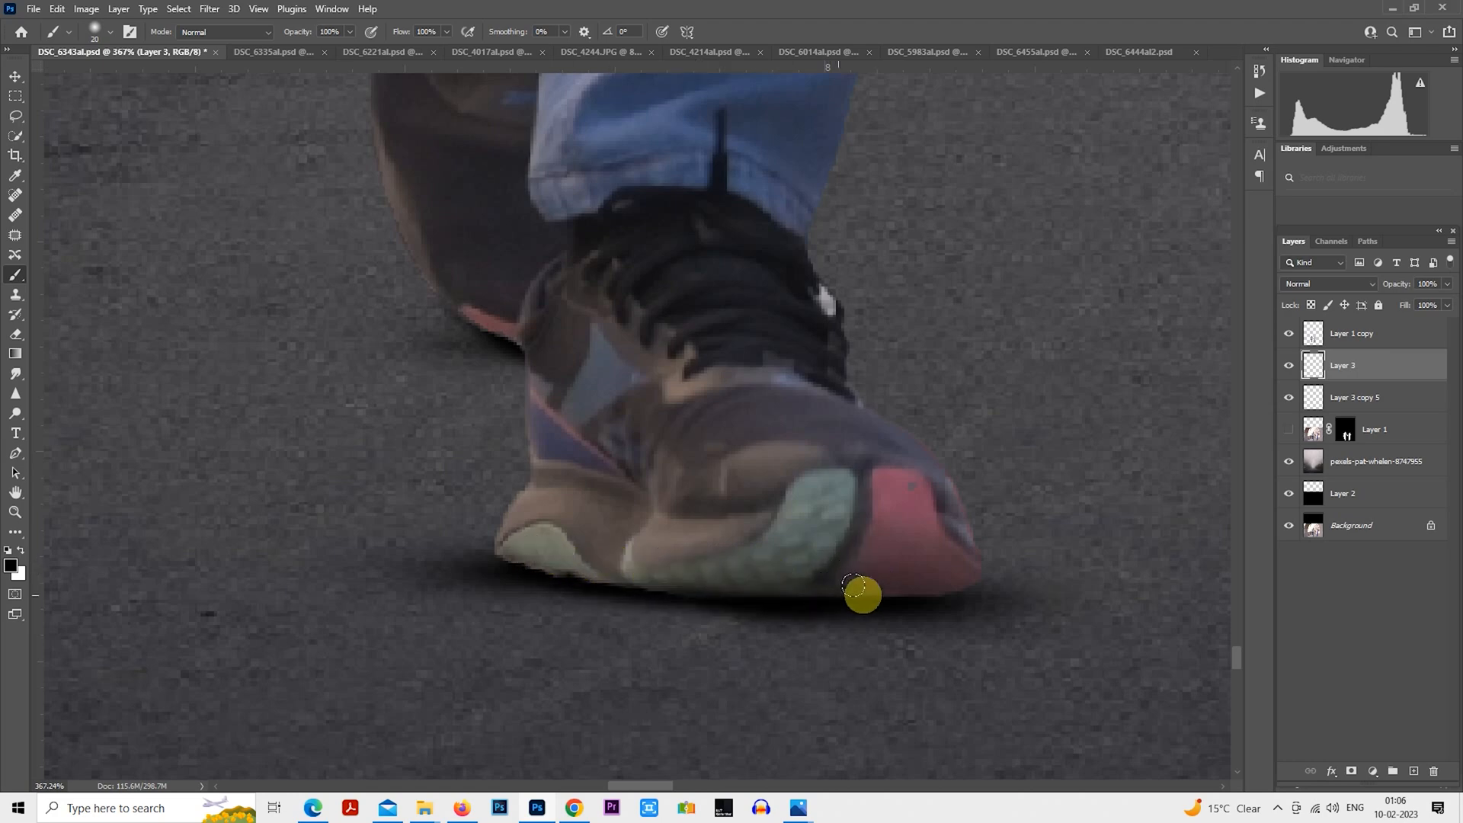
- Paint thin black contact shadows along the soles of the woman's shoes on Layer 3
scroll(861, 594, down, 3)
scroll(835, 477, right, 6)
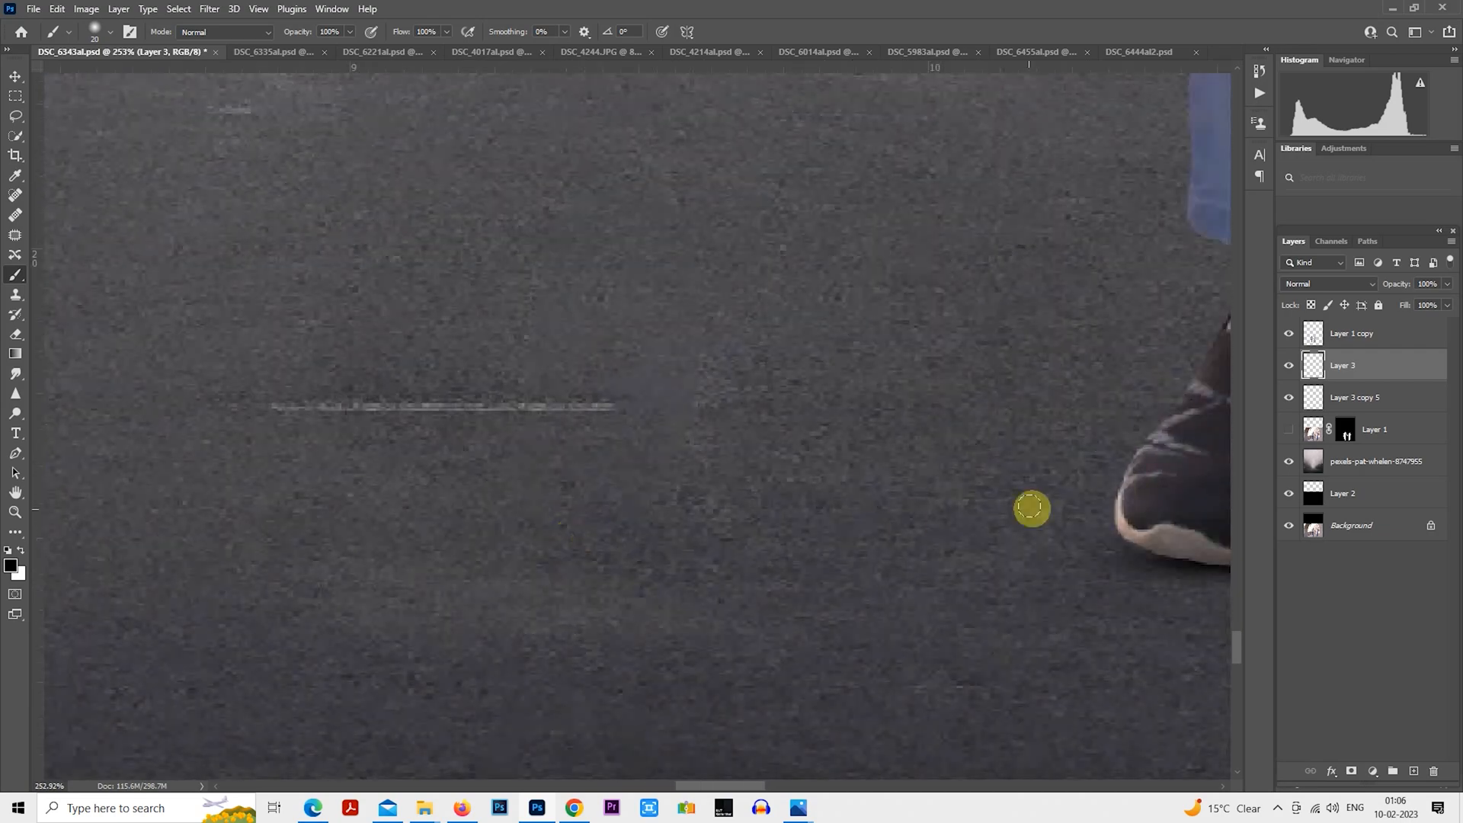
scroll(376, 473, left, 6)
scroll(542, 490, up, 3)
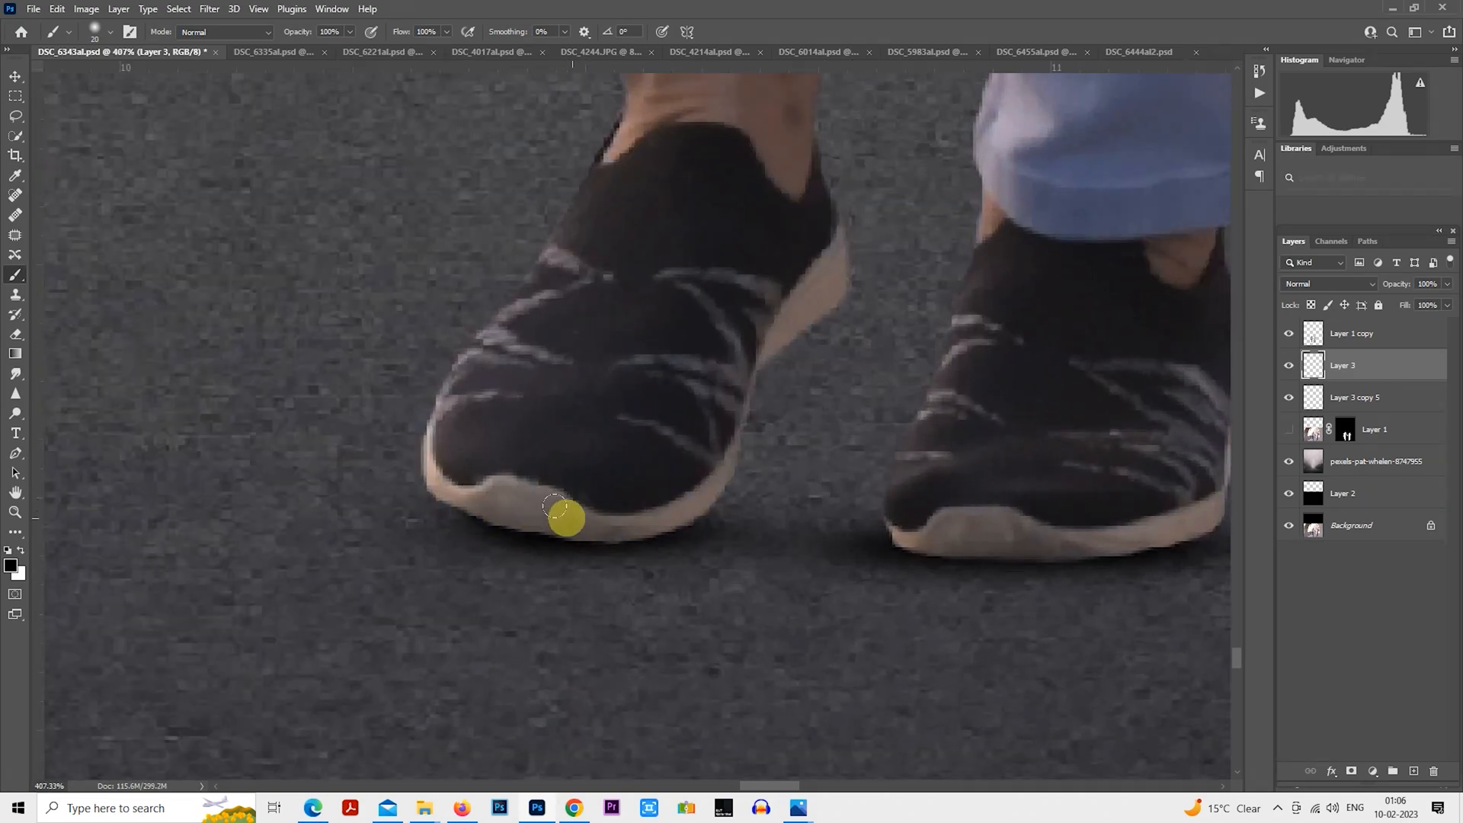
scroll(641, 517, right, 4)
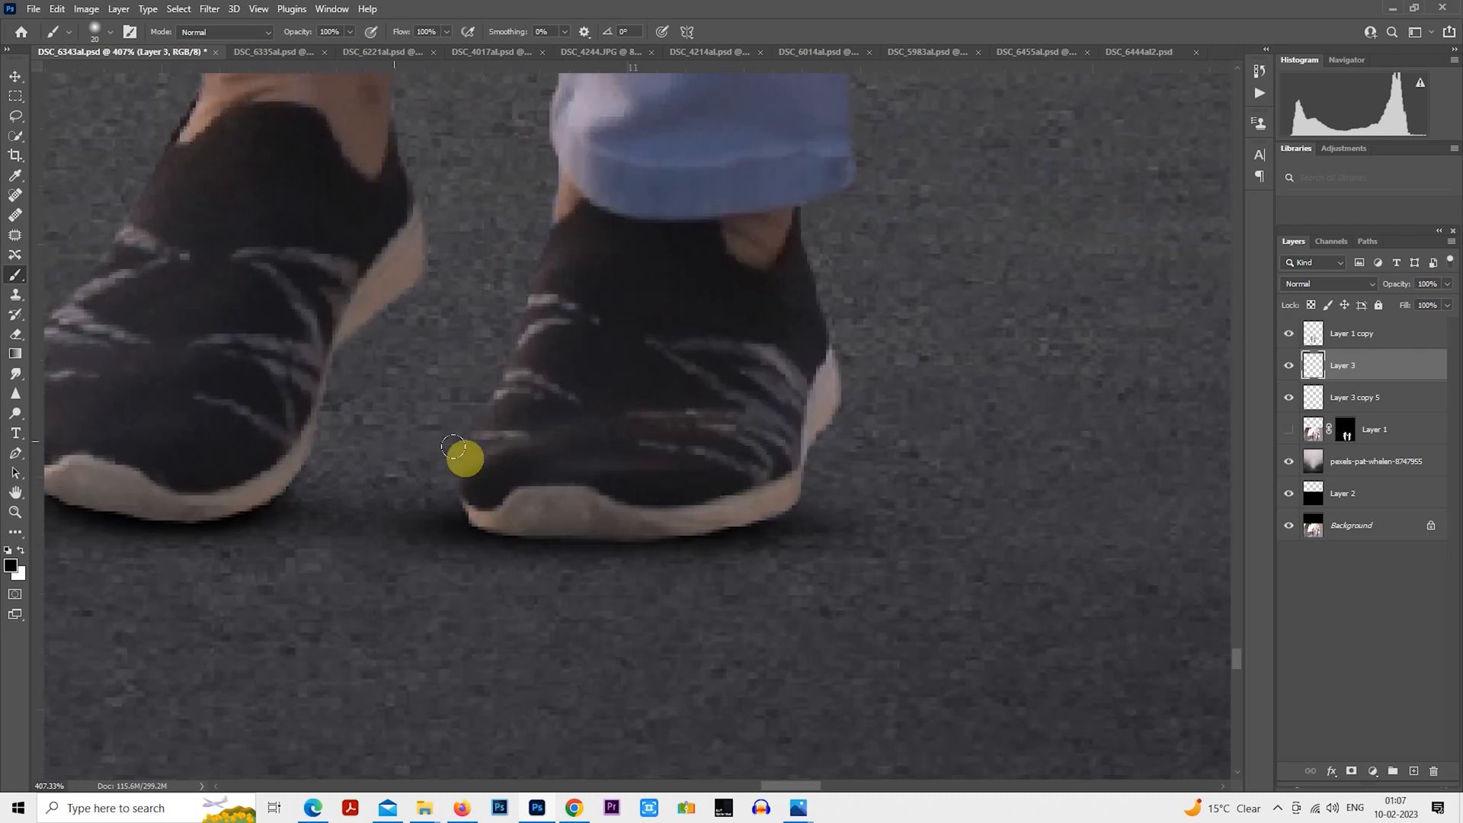
mouse_move(486, 503)
mouse_down()
mouse_move(697, 502)
mouse_move(756, 464)
mouse_move(723, 494)
mouse_move(792, 391)
mouse_move(755, 455)
mouse_move(686, 485)
mouse_move(736, 503)
mouse_up()
scroll(736, 502, down, 1)
scroll(736, 503, down, 1)
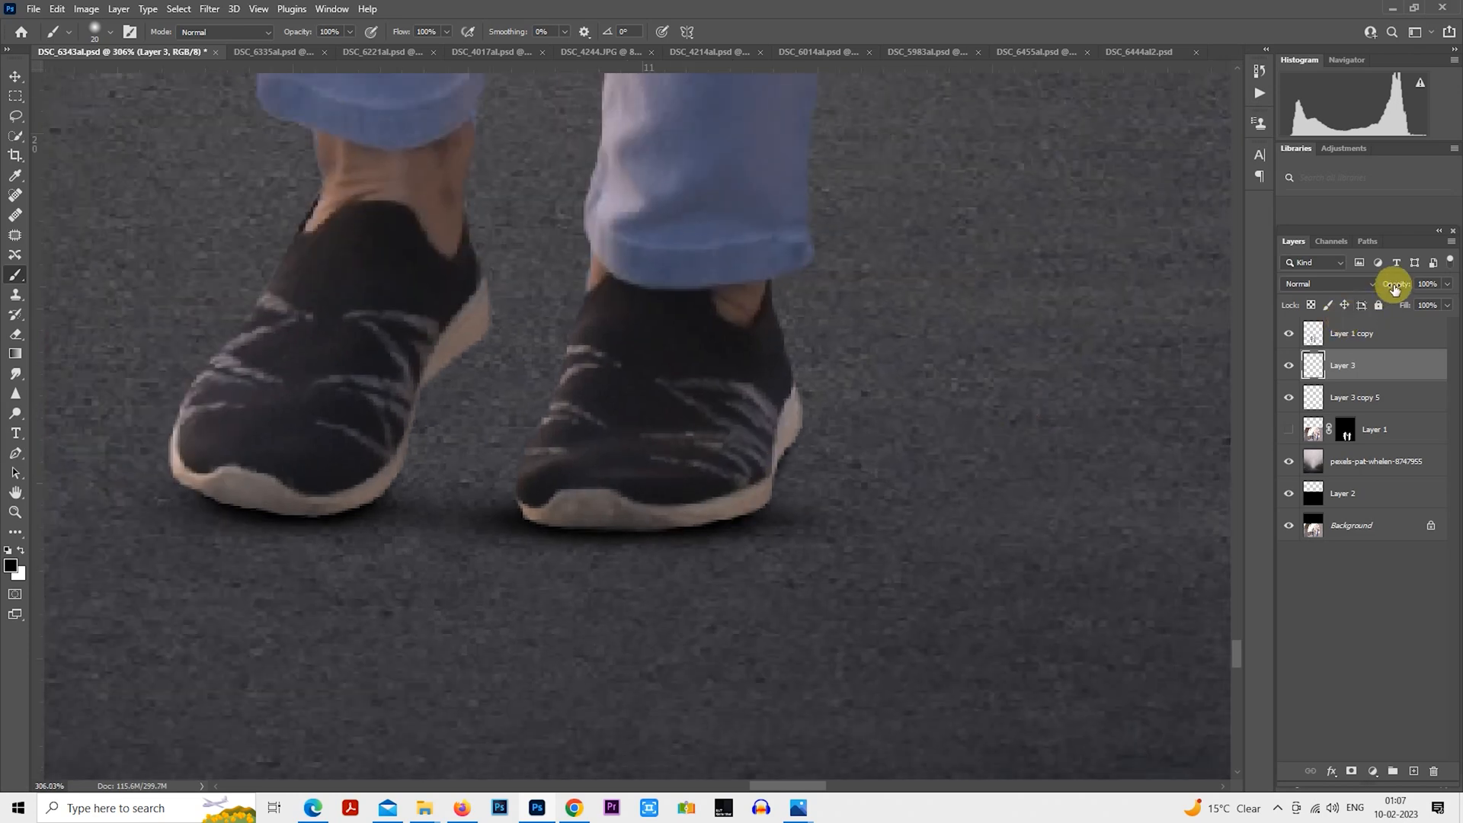
- Lower the opacity of the merged shadow layer, Layer 3 copy 5, to 80%
click(1350, 392)
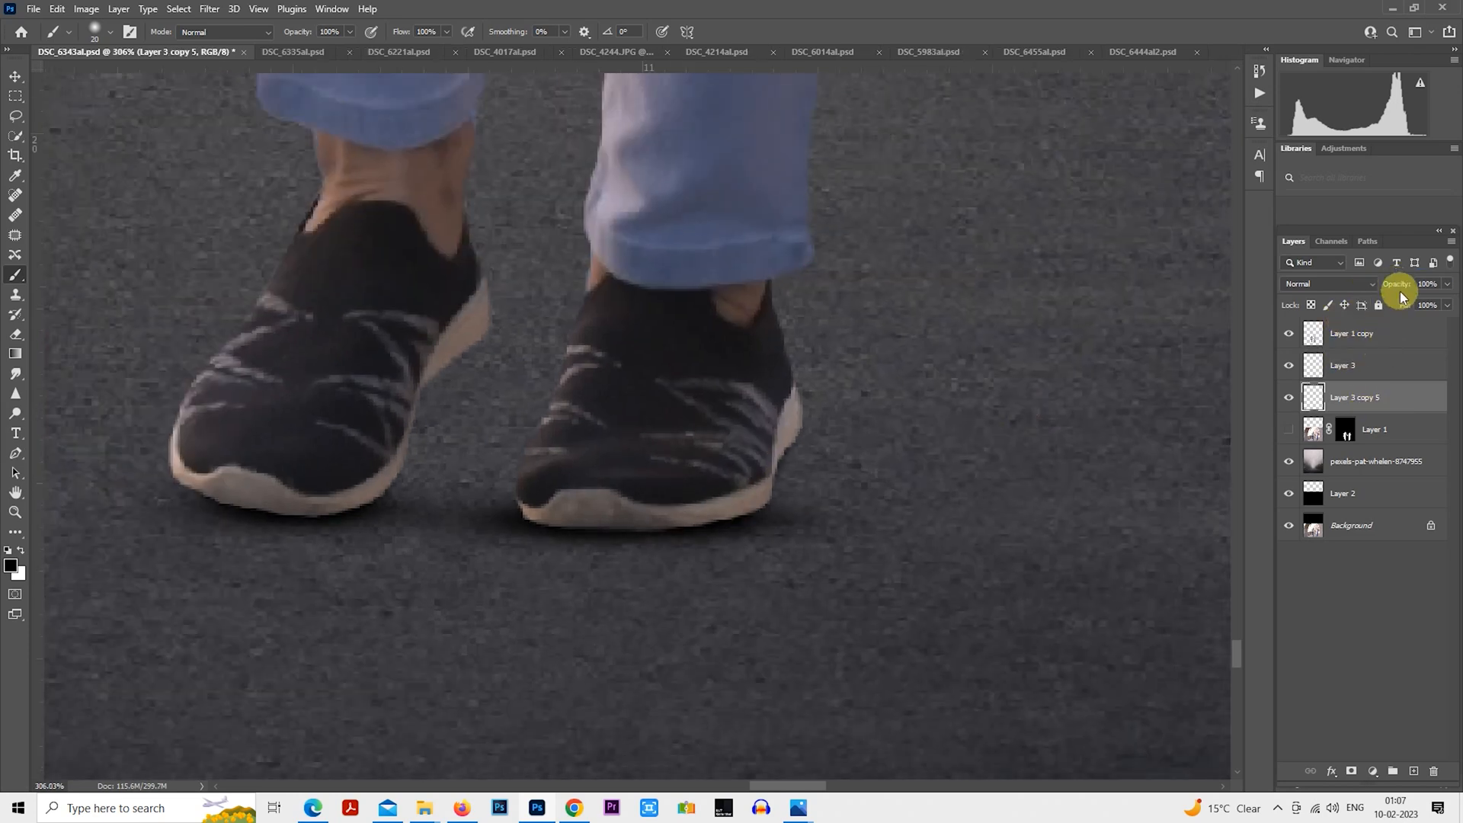
scroll(963, 525, down, 12)
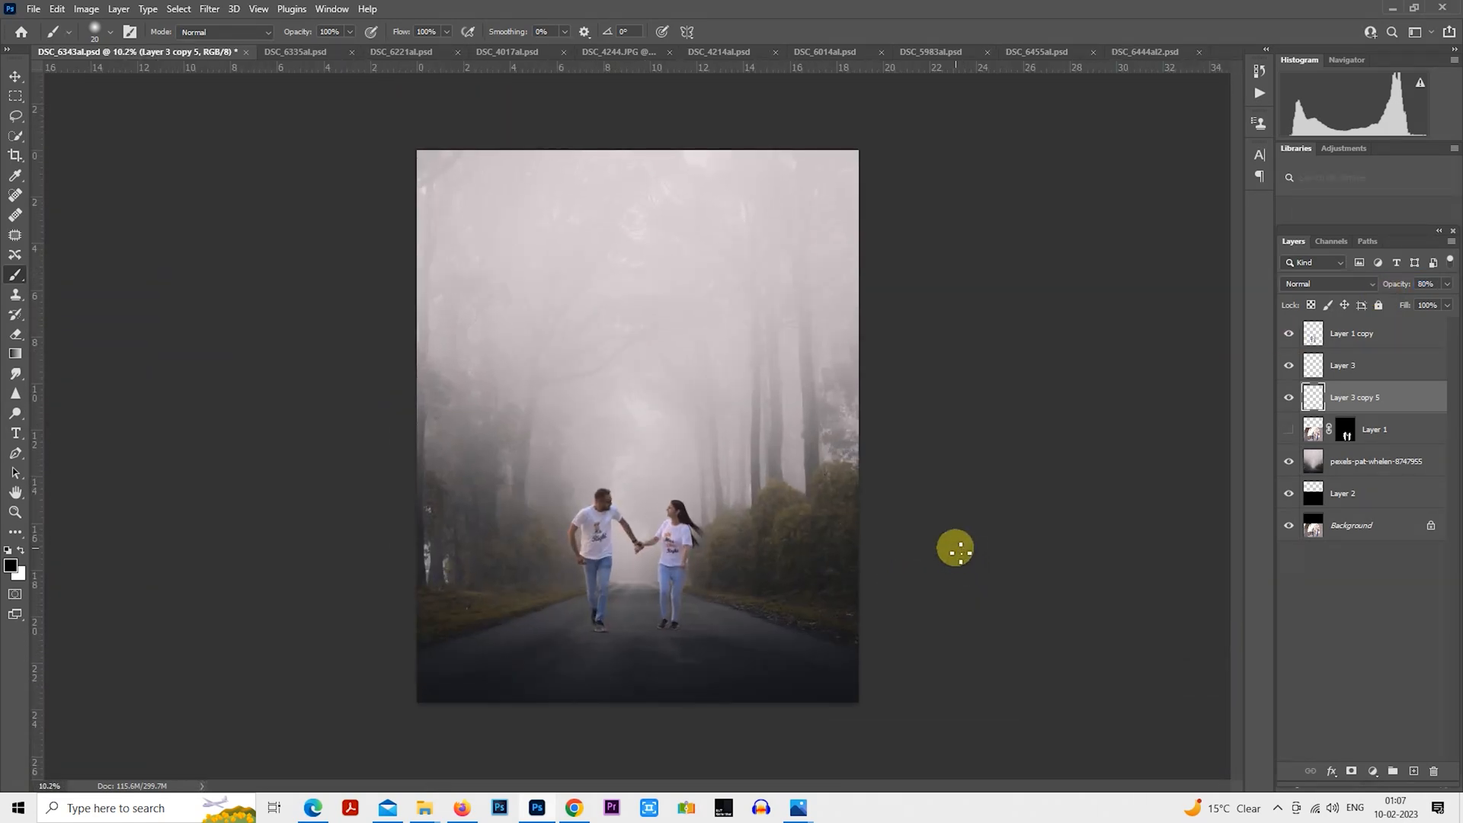
- Start the Tilt-Shift blur filter on the foggy road layer pexels-pat-whelan-8747955
click(1329, 462)
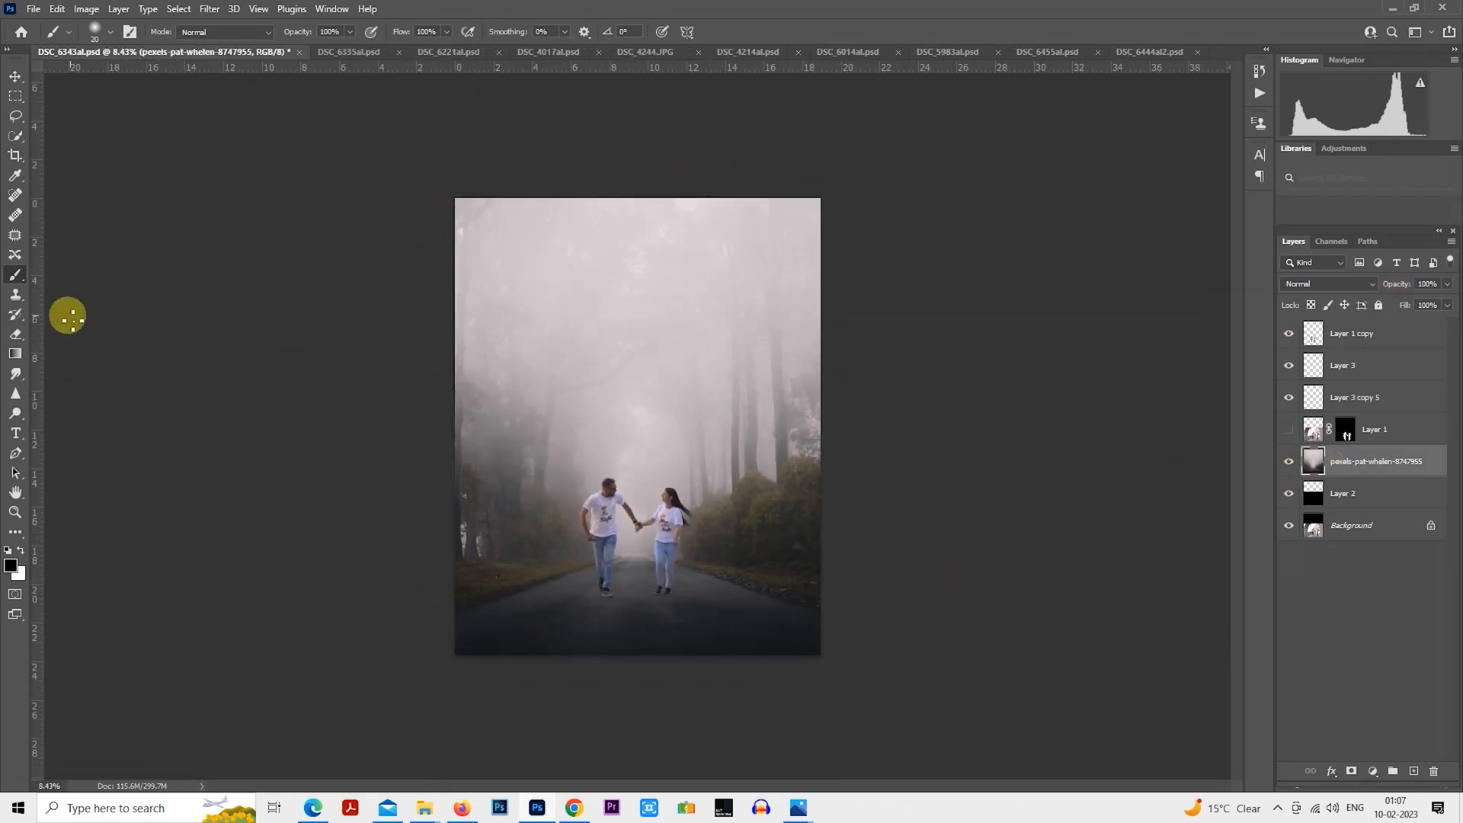
click(15, 96)
scroll(20, 98, up, 1)
click(178, 8)
mouse_move(209, 11)
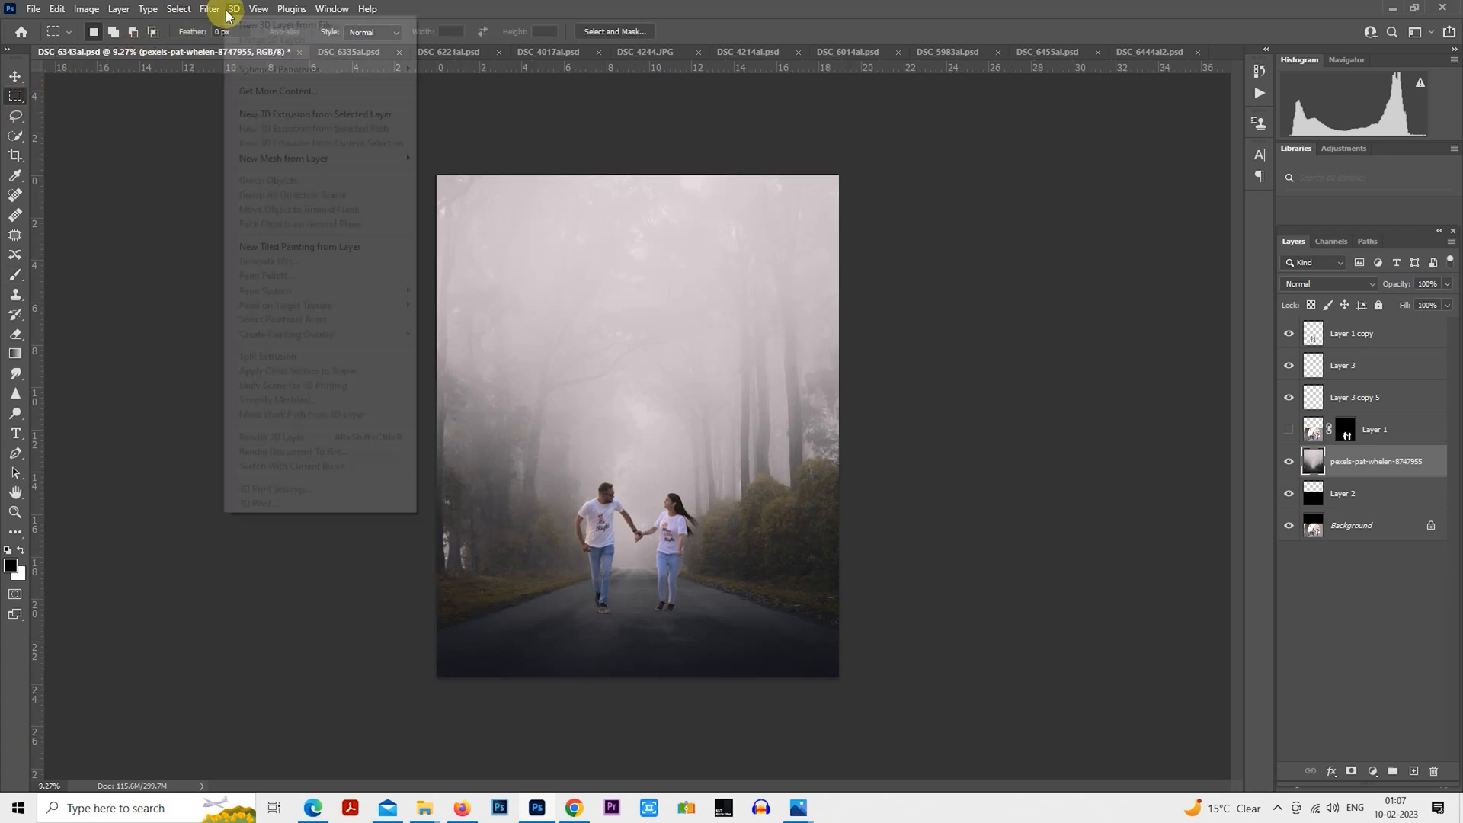
mouse_move(286, 230)
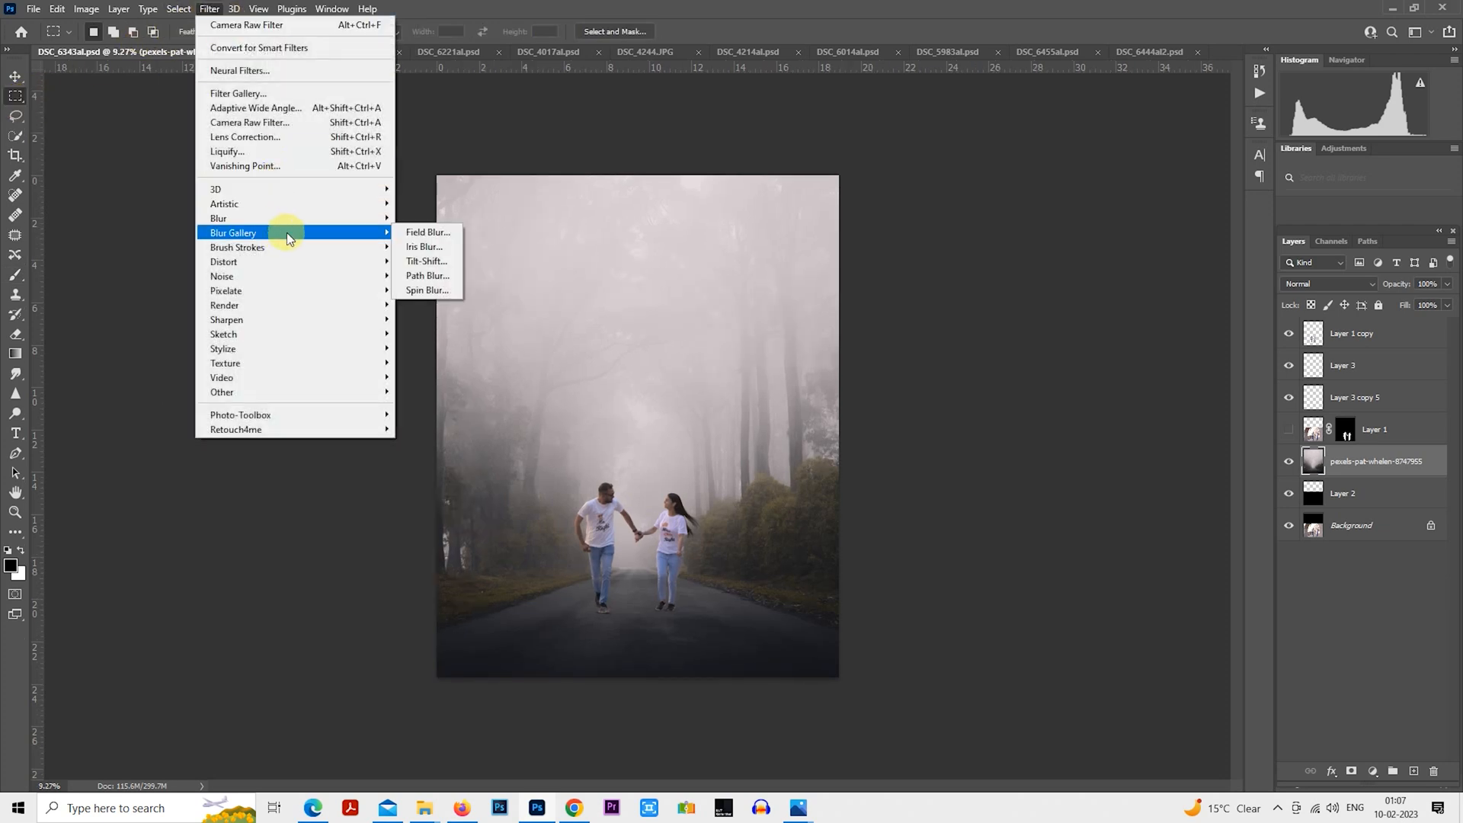
click(429, 271)
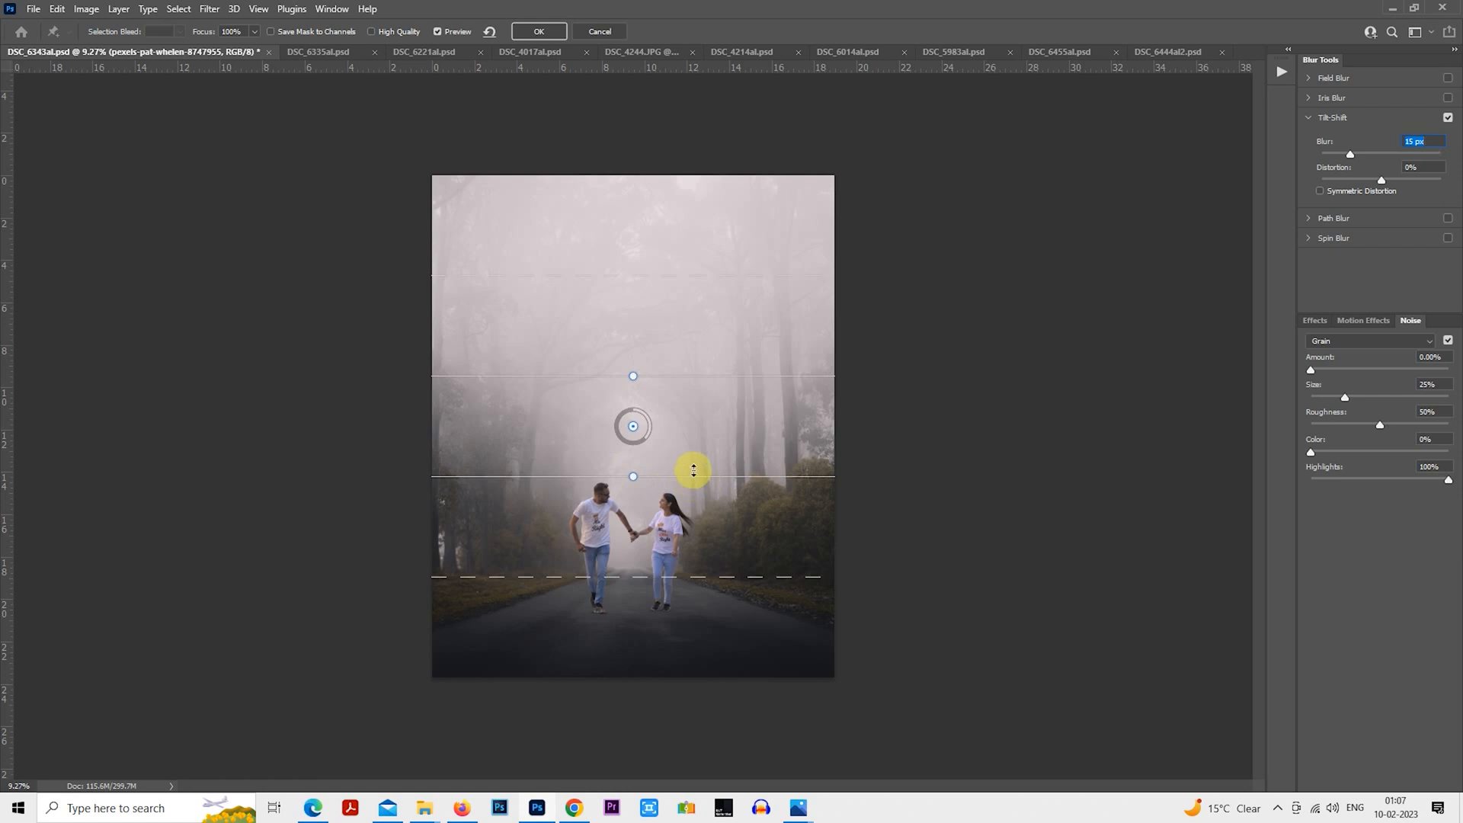
- Place the Tilt-Shift focus band over the road surface at the couple's feet, with the blur transition ending around their waists
drag(697, 476, 699, 713)
drag(691, 488, 683, 678)
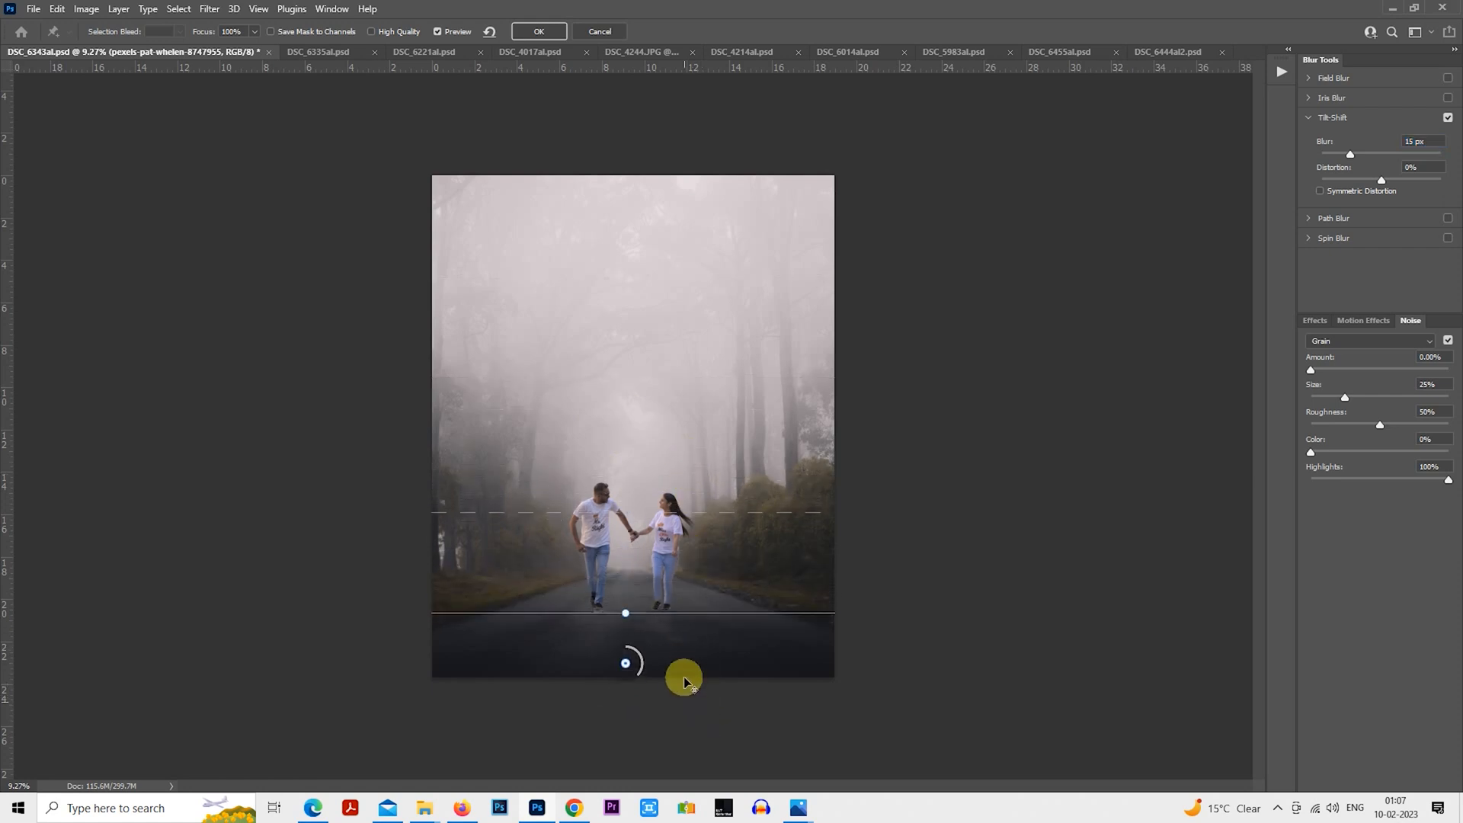
drag(711, 498, 711, 523)
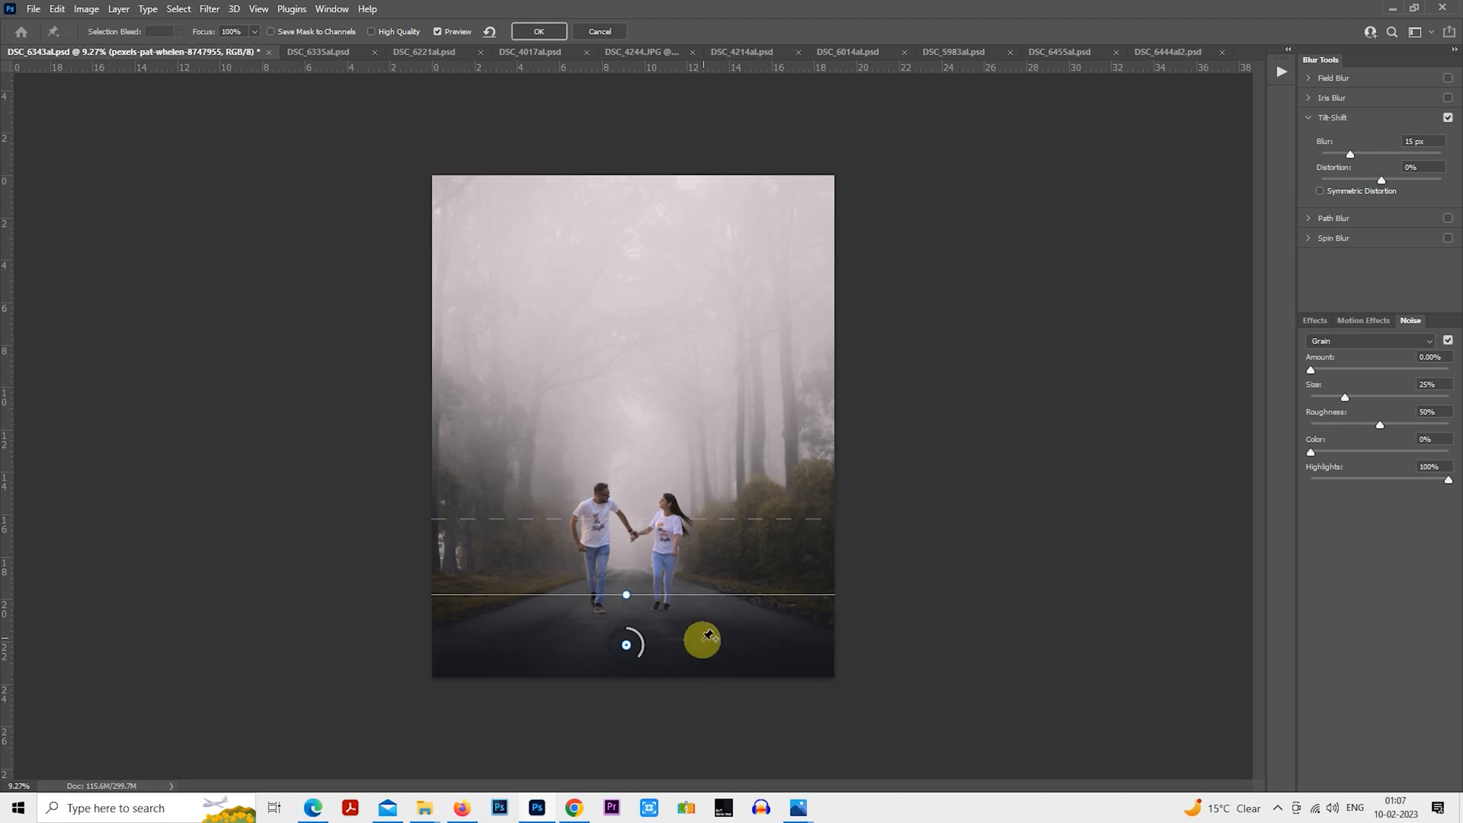
drag(702, 637, 696, 654)
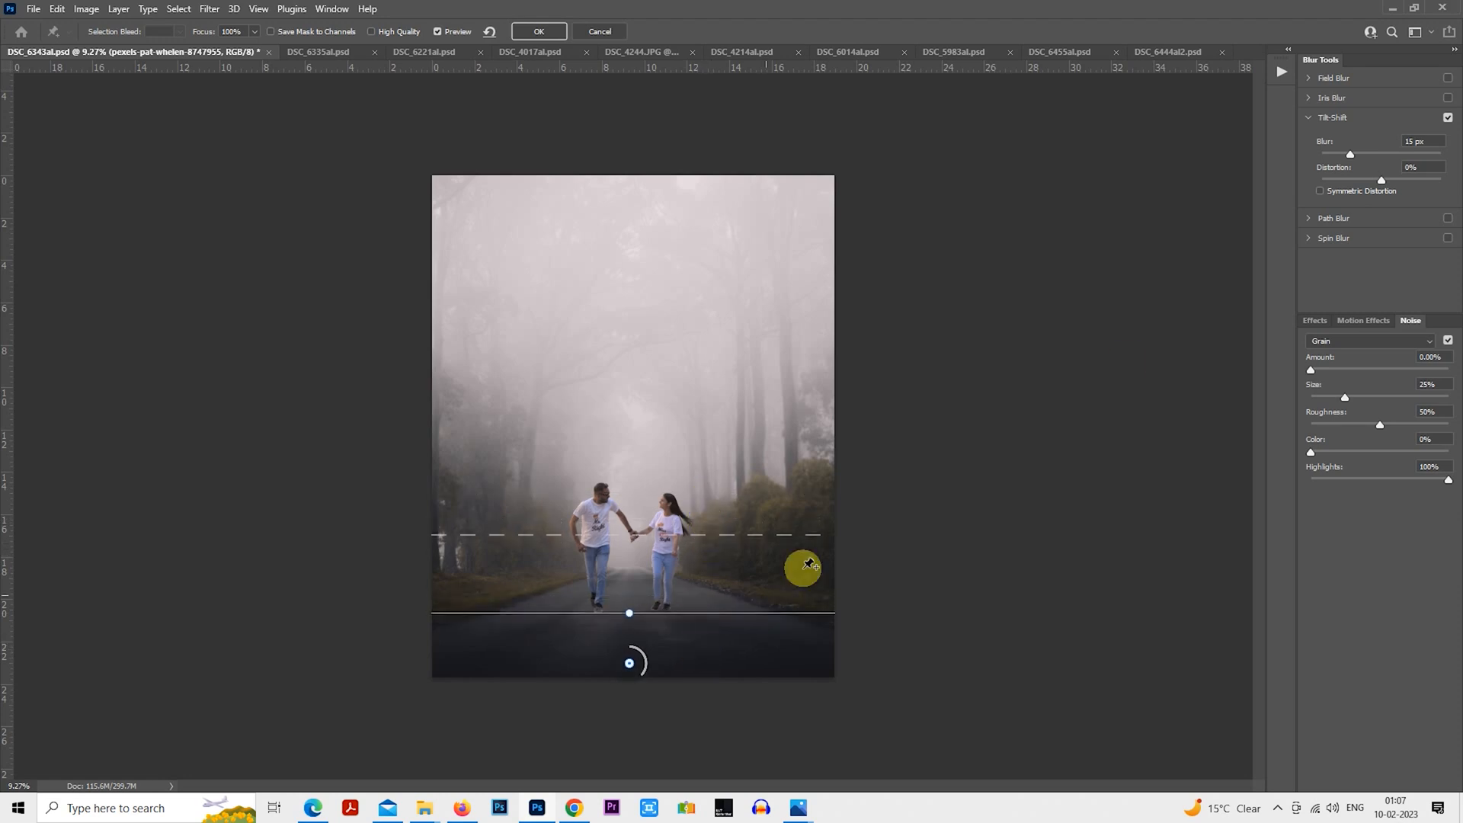
- Increase the Tilt-Shift blur to about 60 px and apply the filter to the road layer
click(1374, 154)
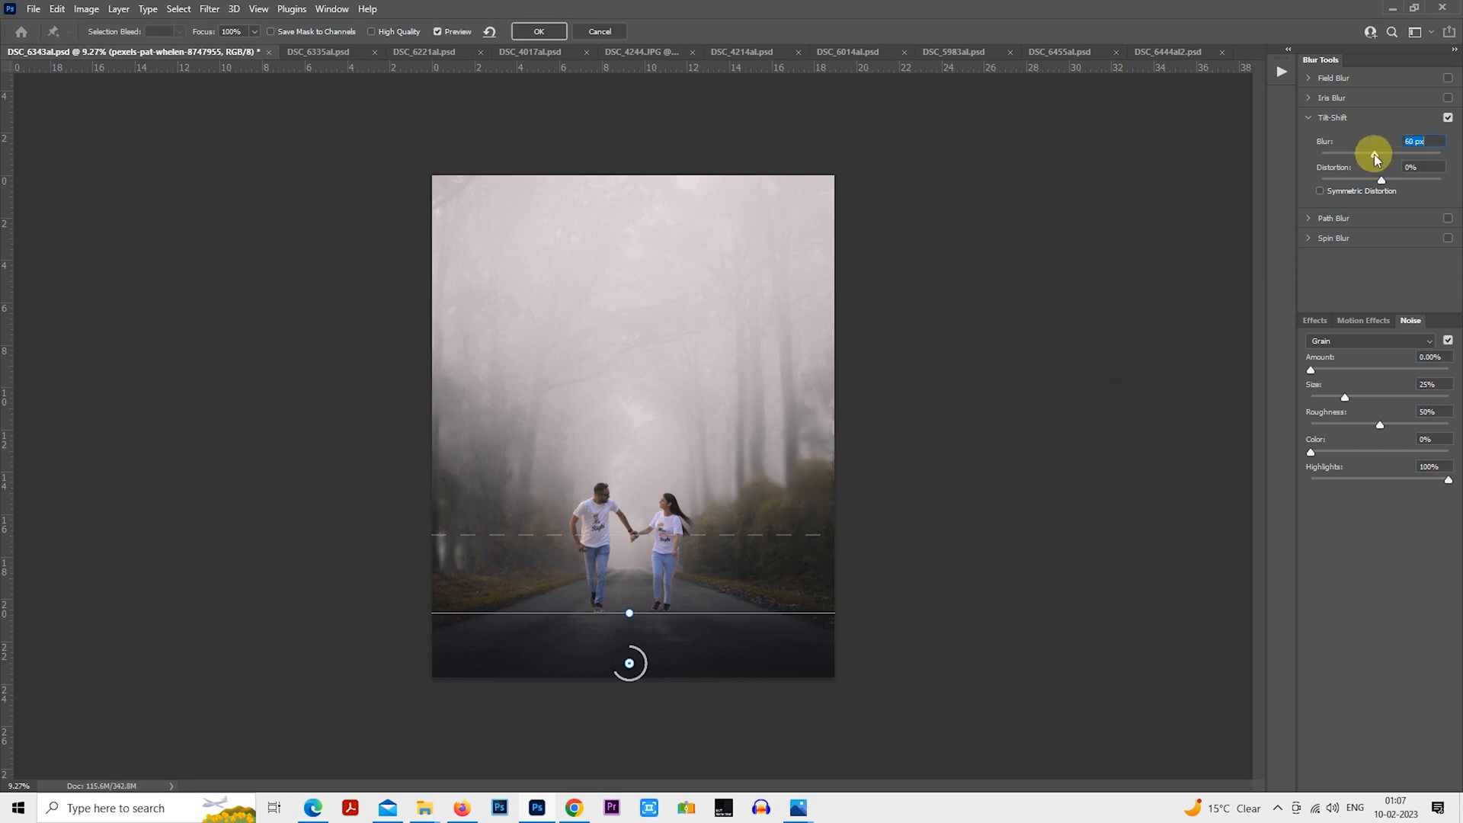
drag(1370, 154, 1368, 153)
click(526, 31)
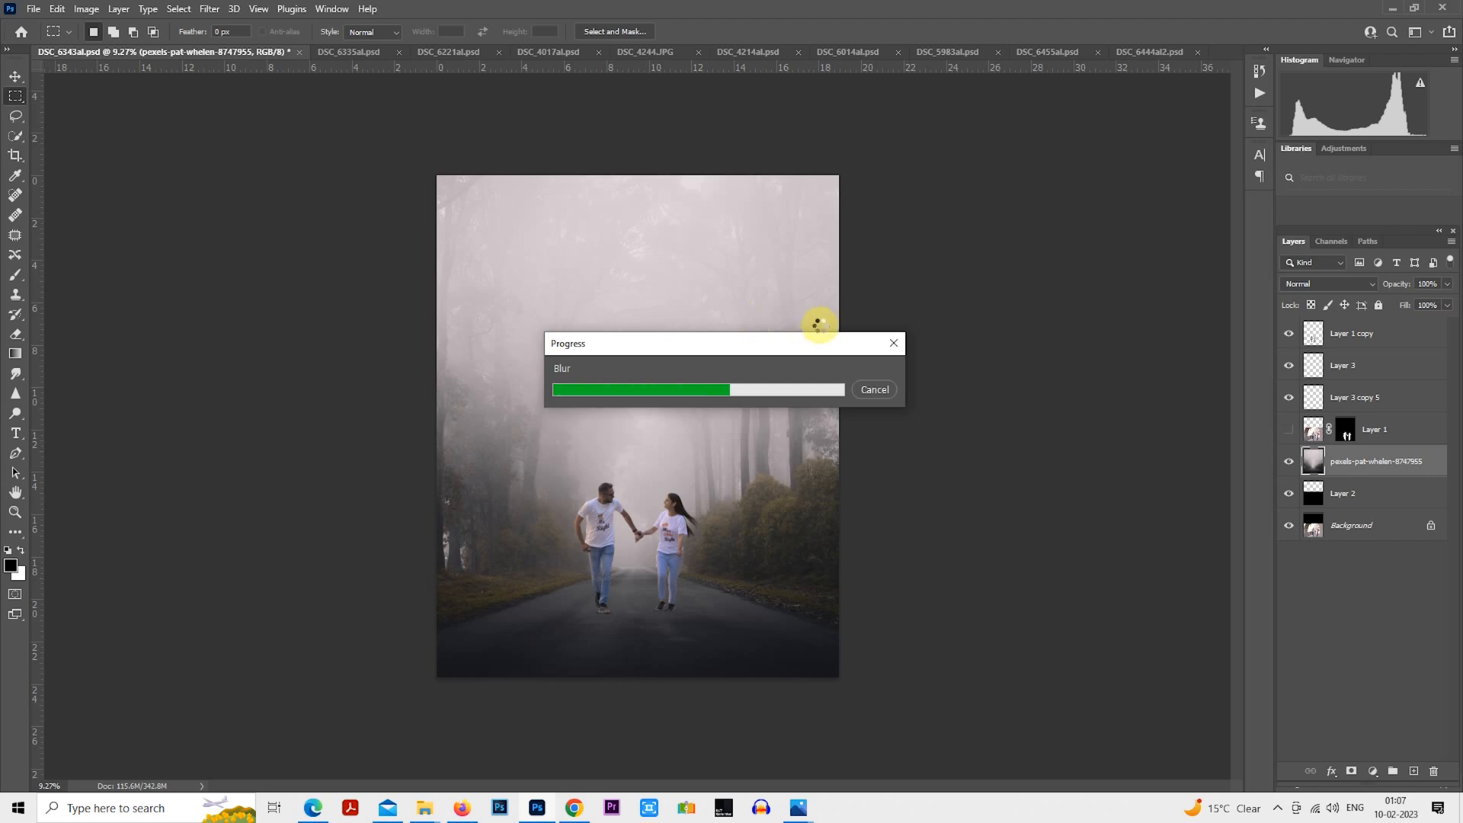
- Select the cut-out couple's outline from Layer 1 copy and open that layer's Basic adjustments in the Camera Raw filter
click(1318, 343)
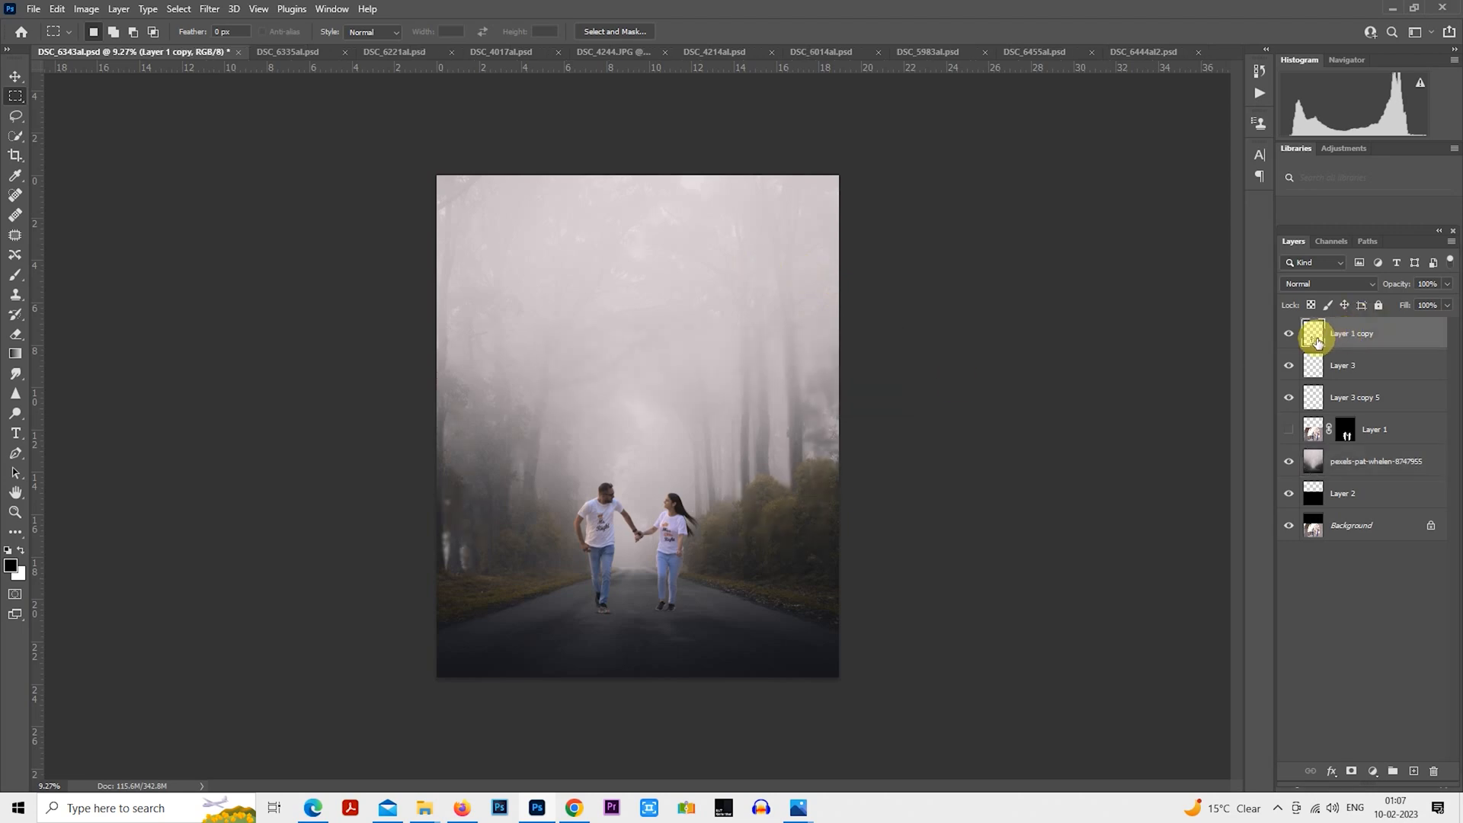
ctrl+click(1318, 343)
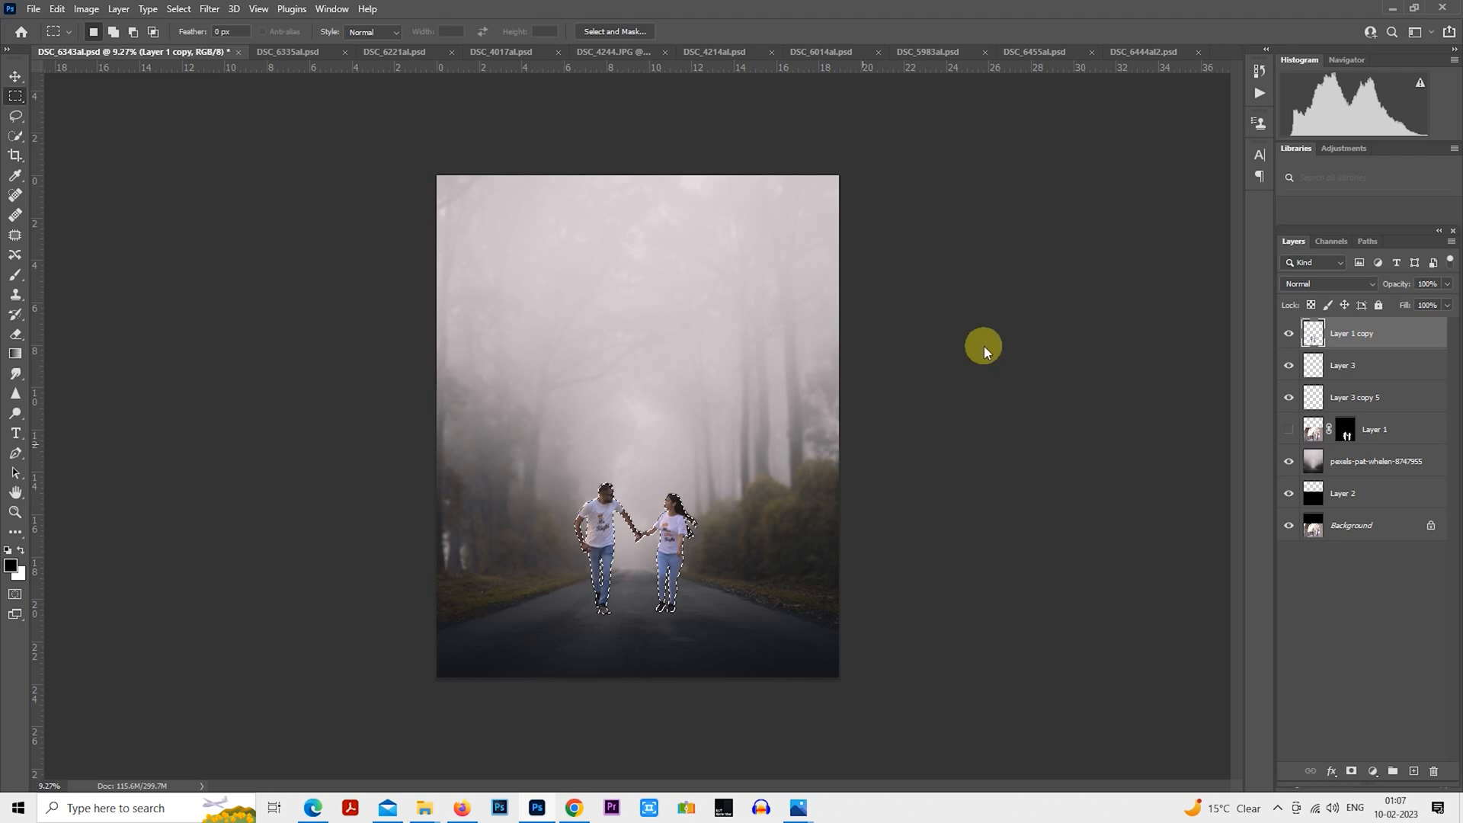
key(ctrl+shift+a)
click(1045, 263)
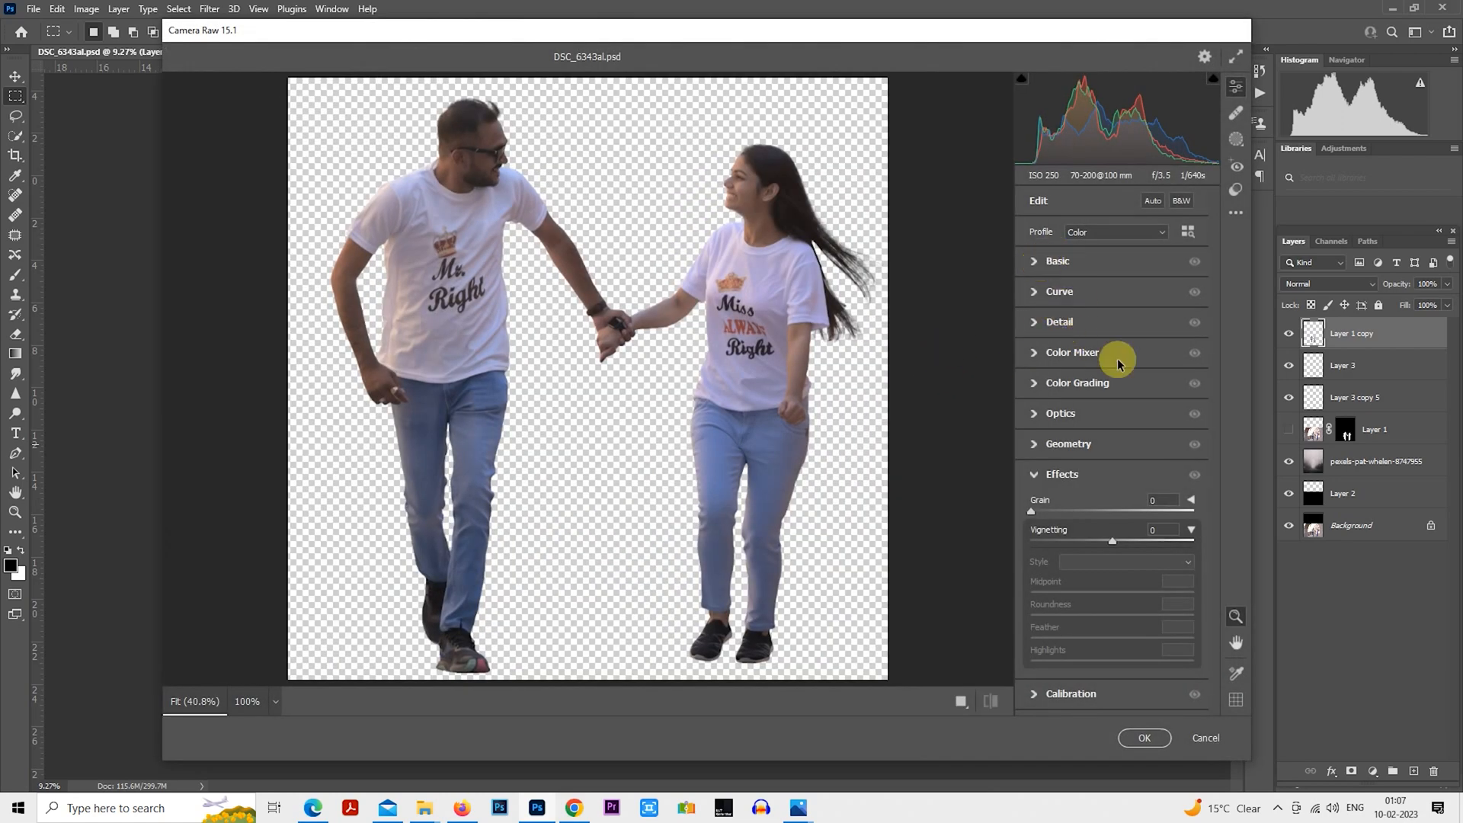
- Set the couple's contrast to -33, highlights to 0 and shadows to +59 in Camera Raw
drag(1126, 404, 1091, 403)
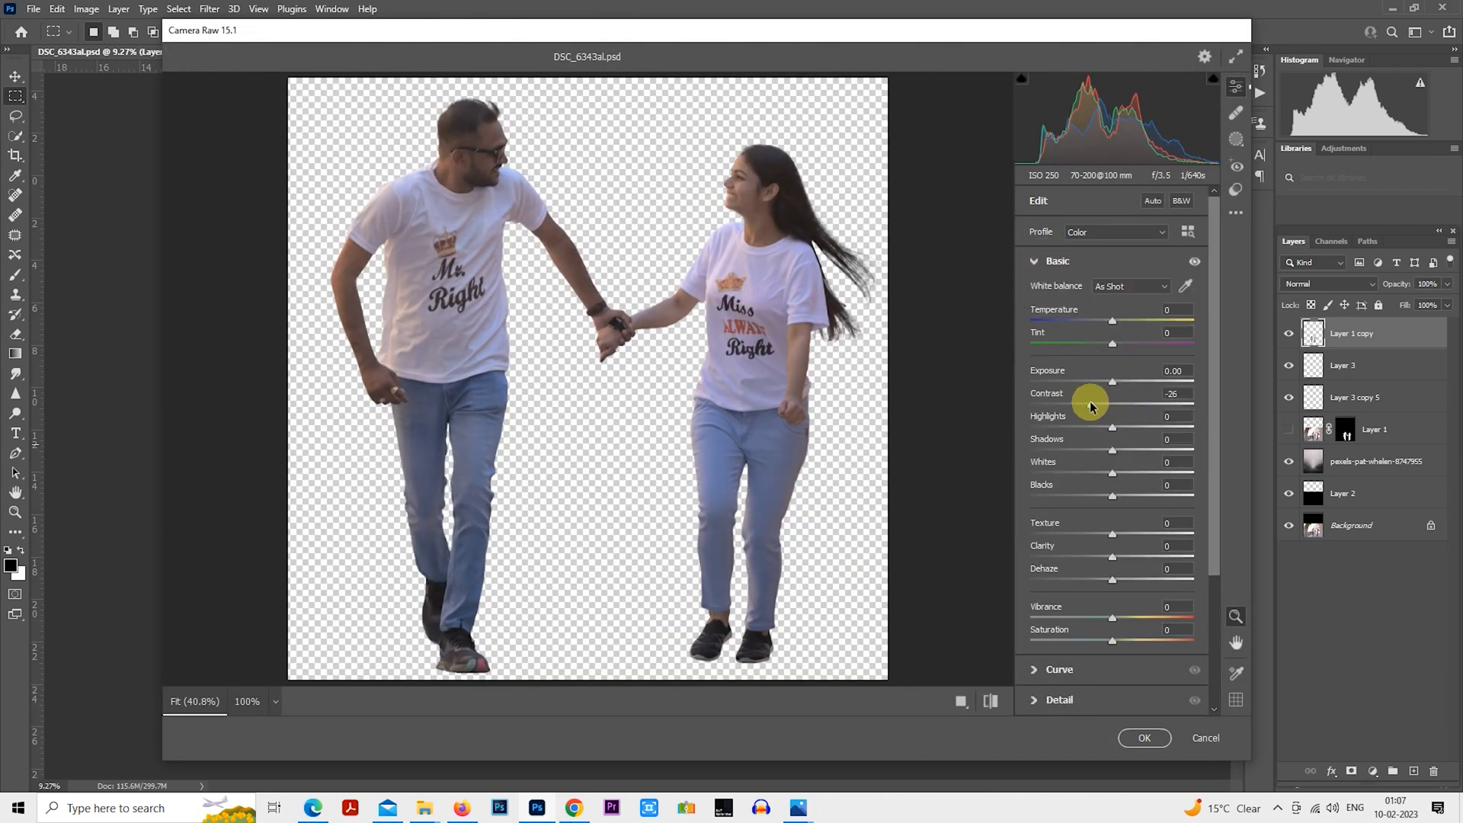
drag(1086, 432, 1090, 425)
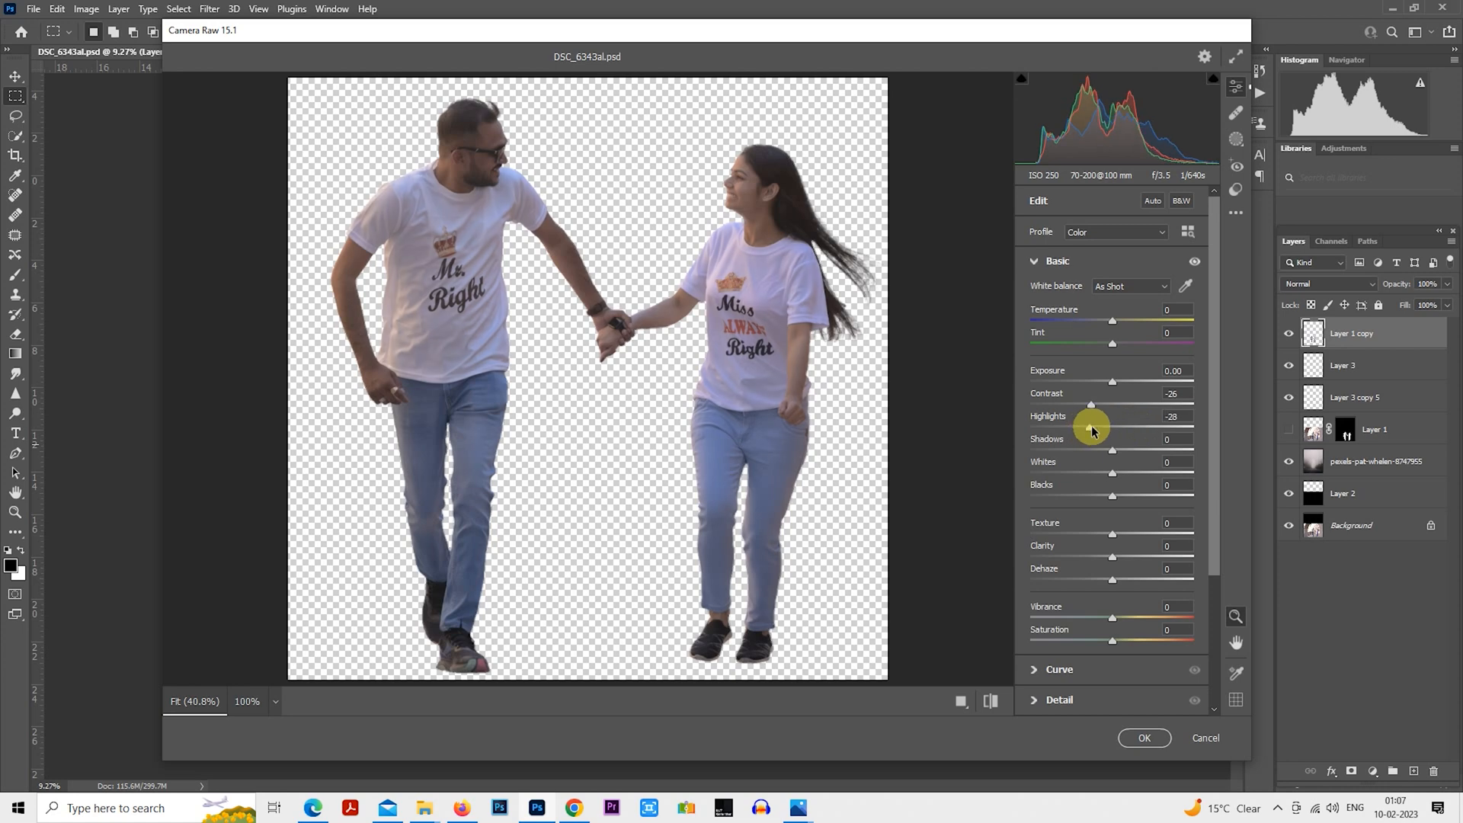
click(1151, 448)
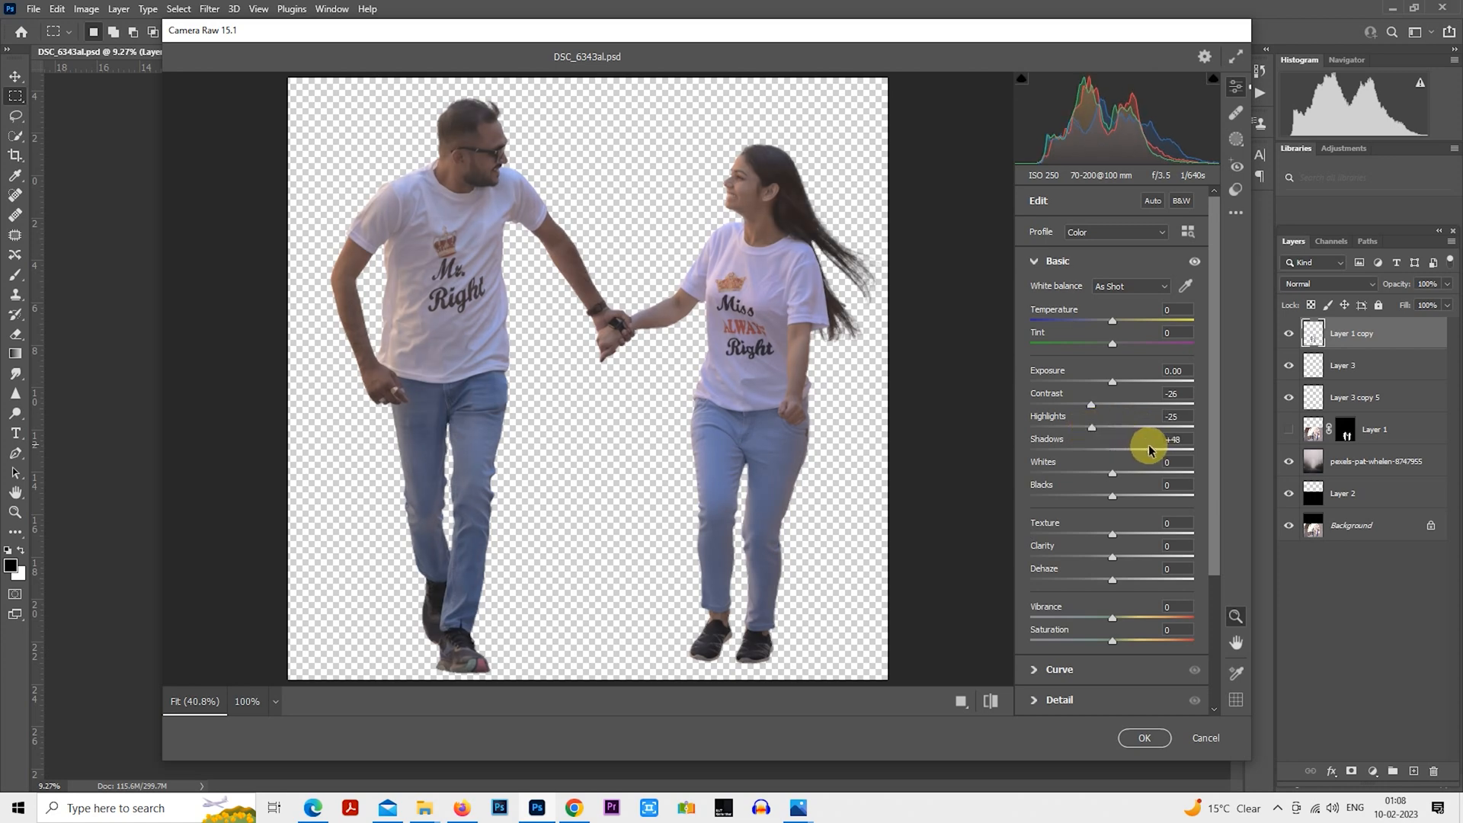
click(1105, 403)
drag(1071, 403, 1107, 427)
double_click(1173, 418)
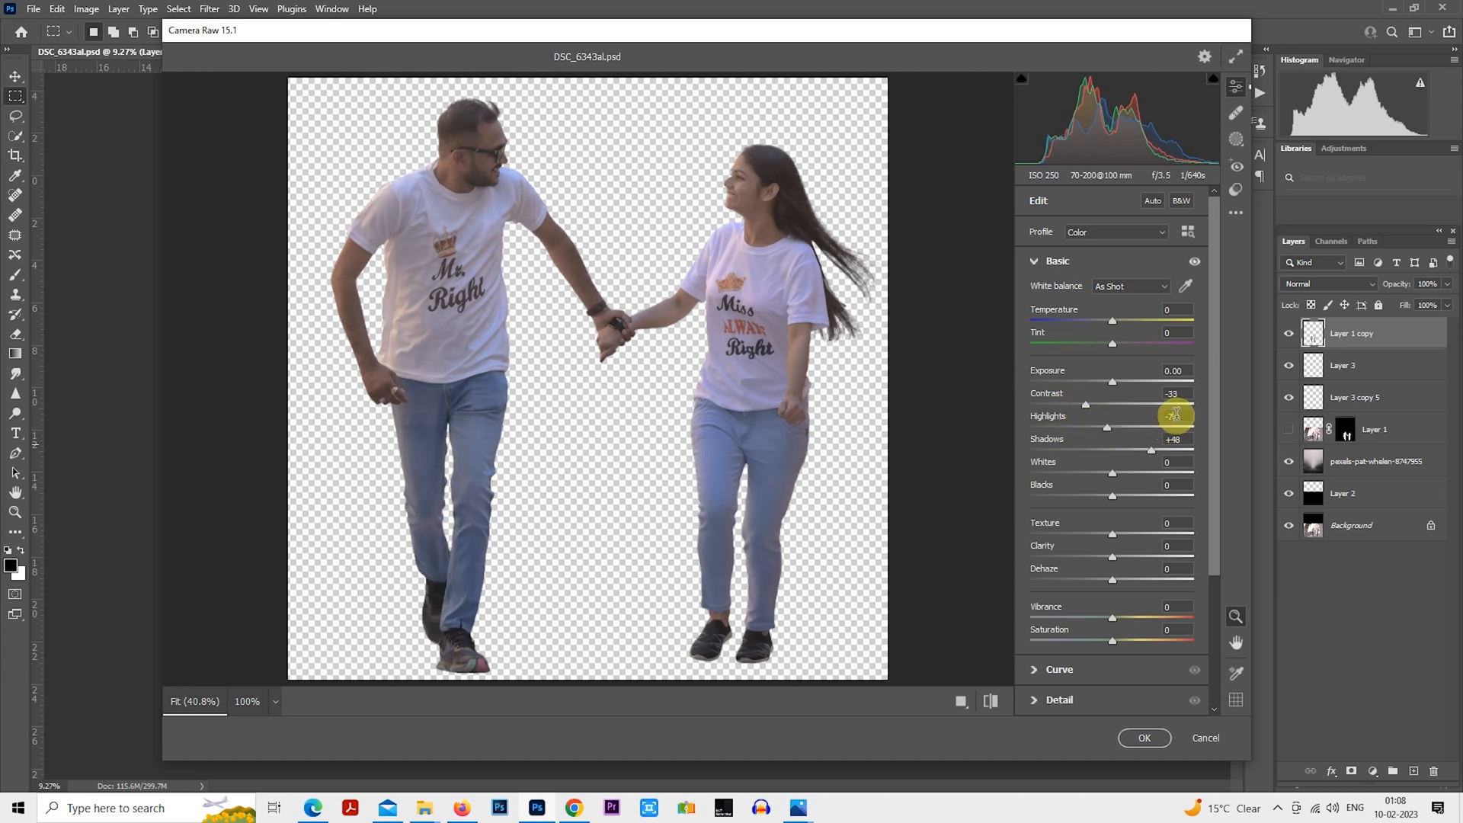
text(0)
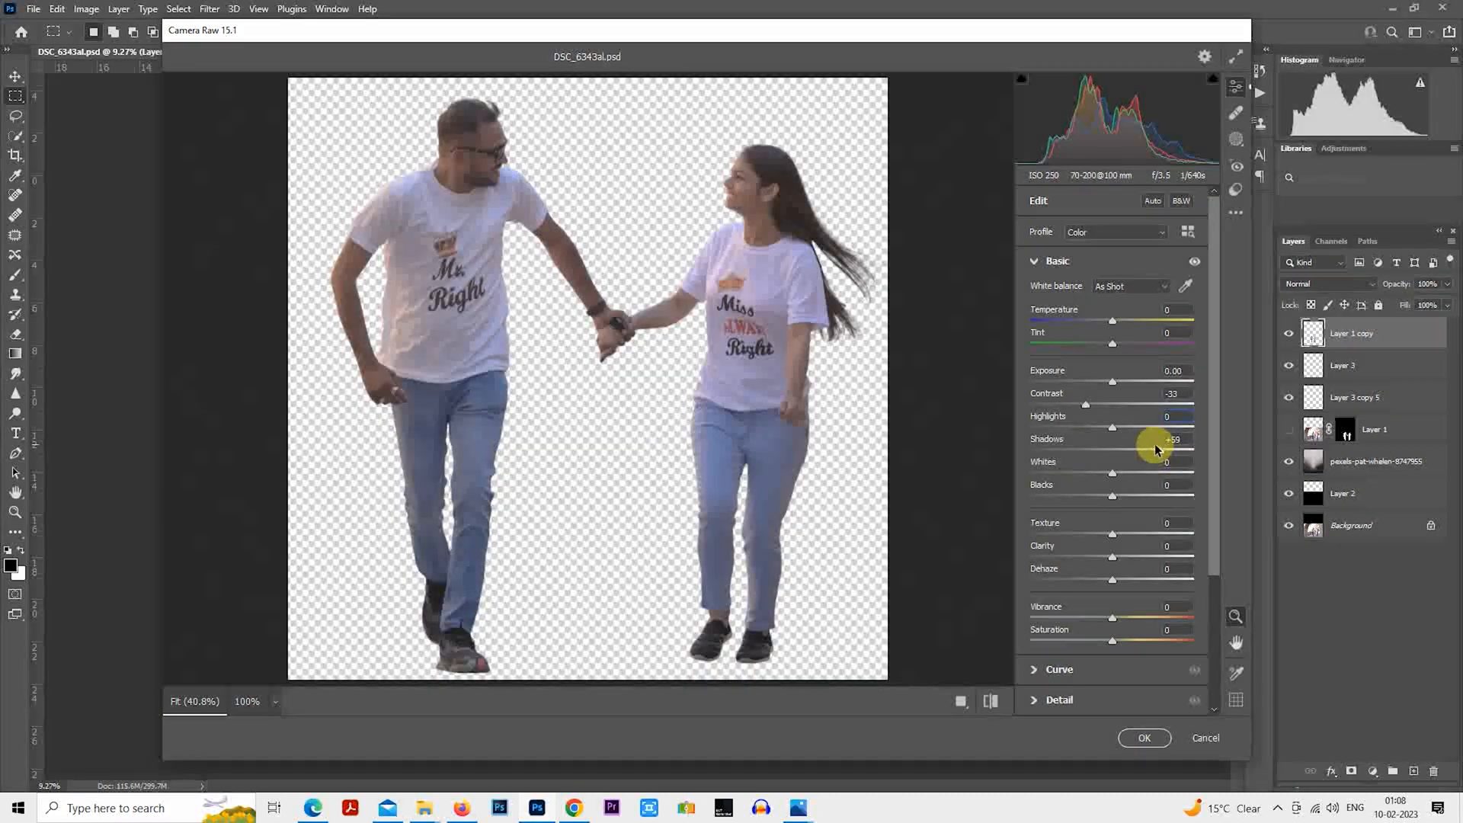
- Raise the luminance of the oranges in the Color Mixer to brighten the couple's skin tones
click(1034, 263)
click(1030, 355)
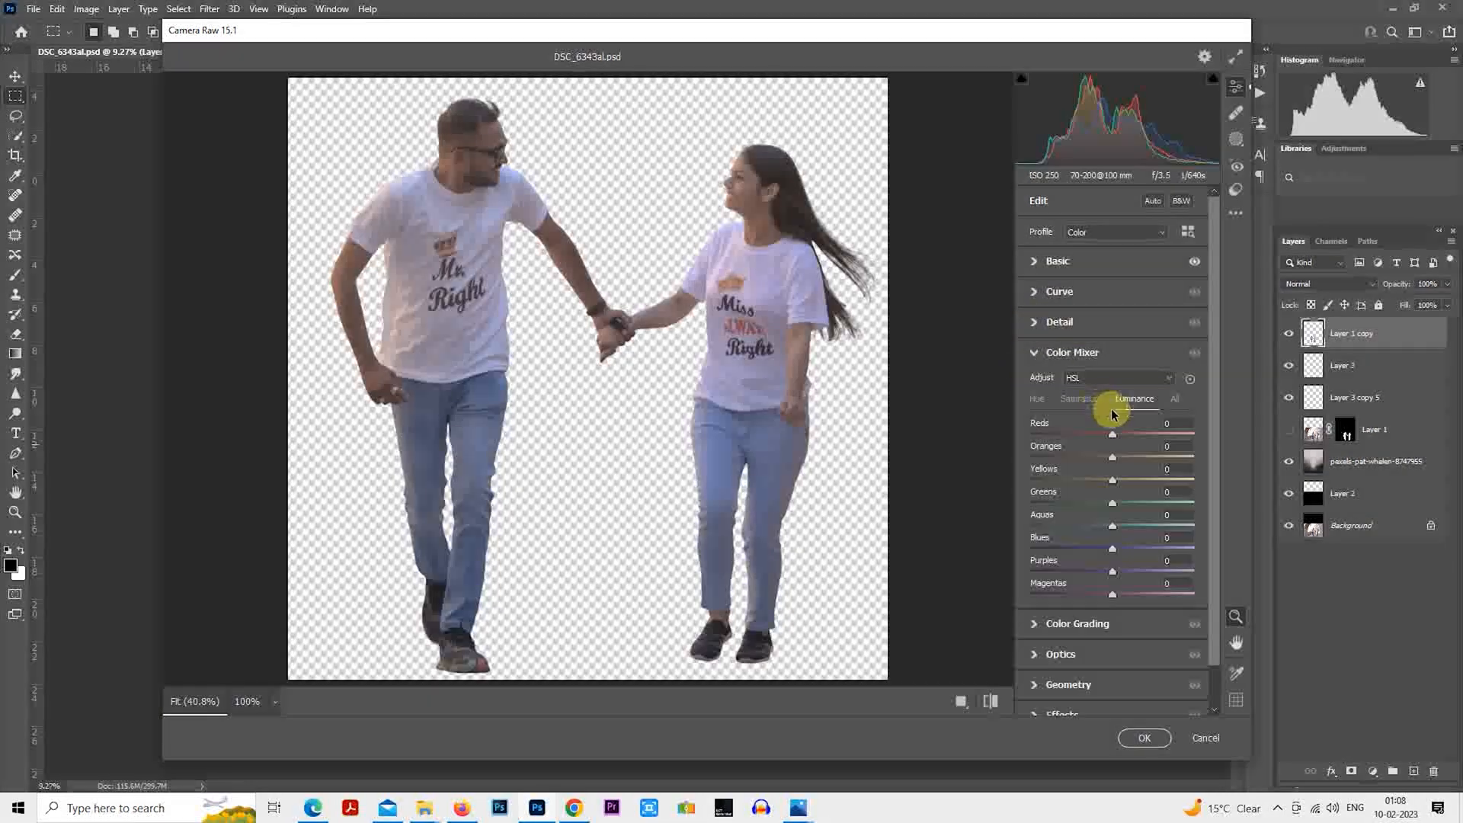
click(1129, 398)
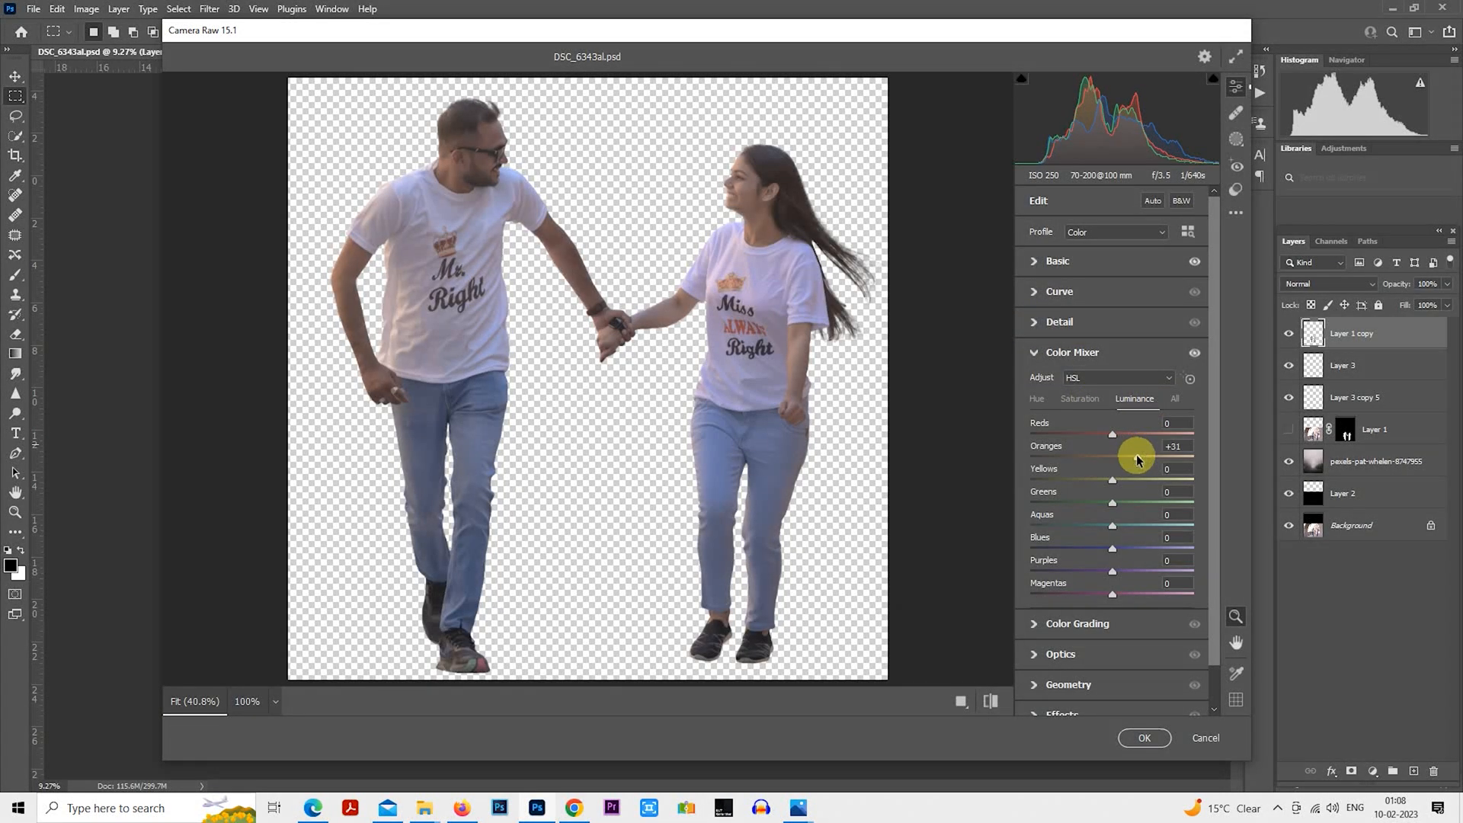
drag(1136, 458, 1127, 455)
click(1089, 398)
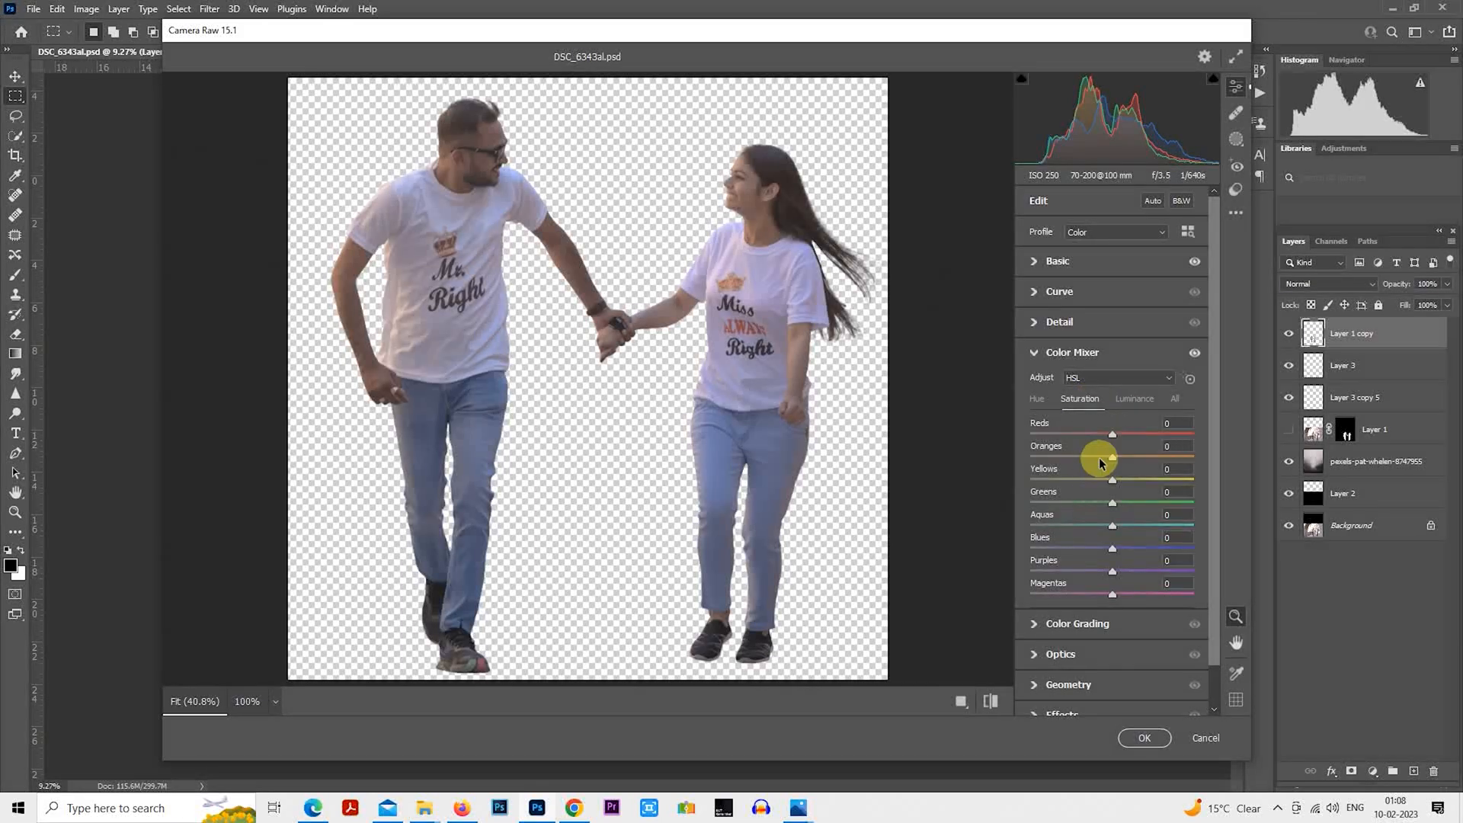
- Set exposure to +0.10, whites to -33 and blacks to +28, apply the Camera Raw adjustments and deselect the couple
click(1034, 261)
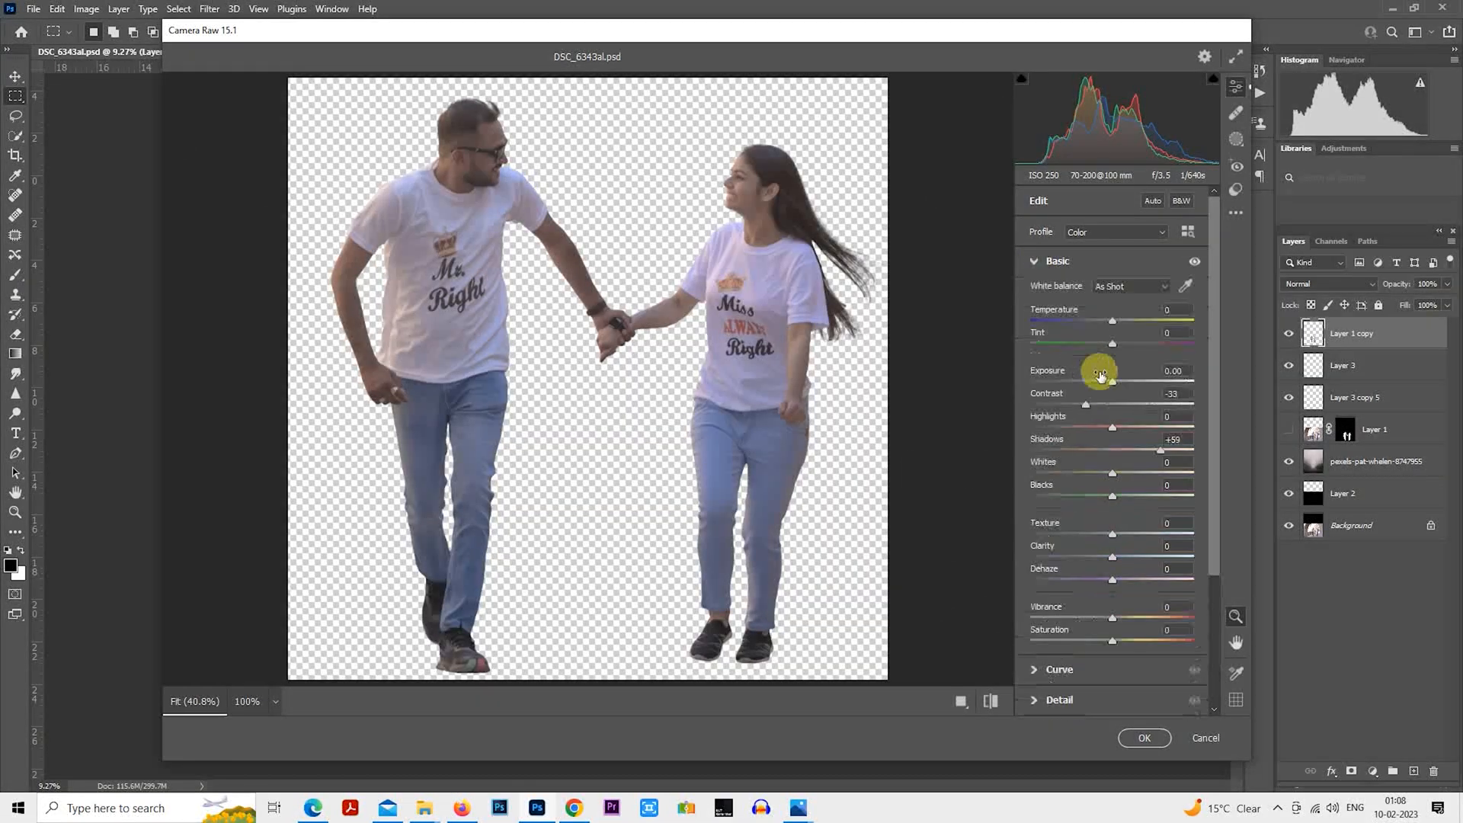
click(1114, 381)
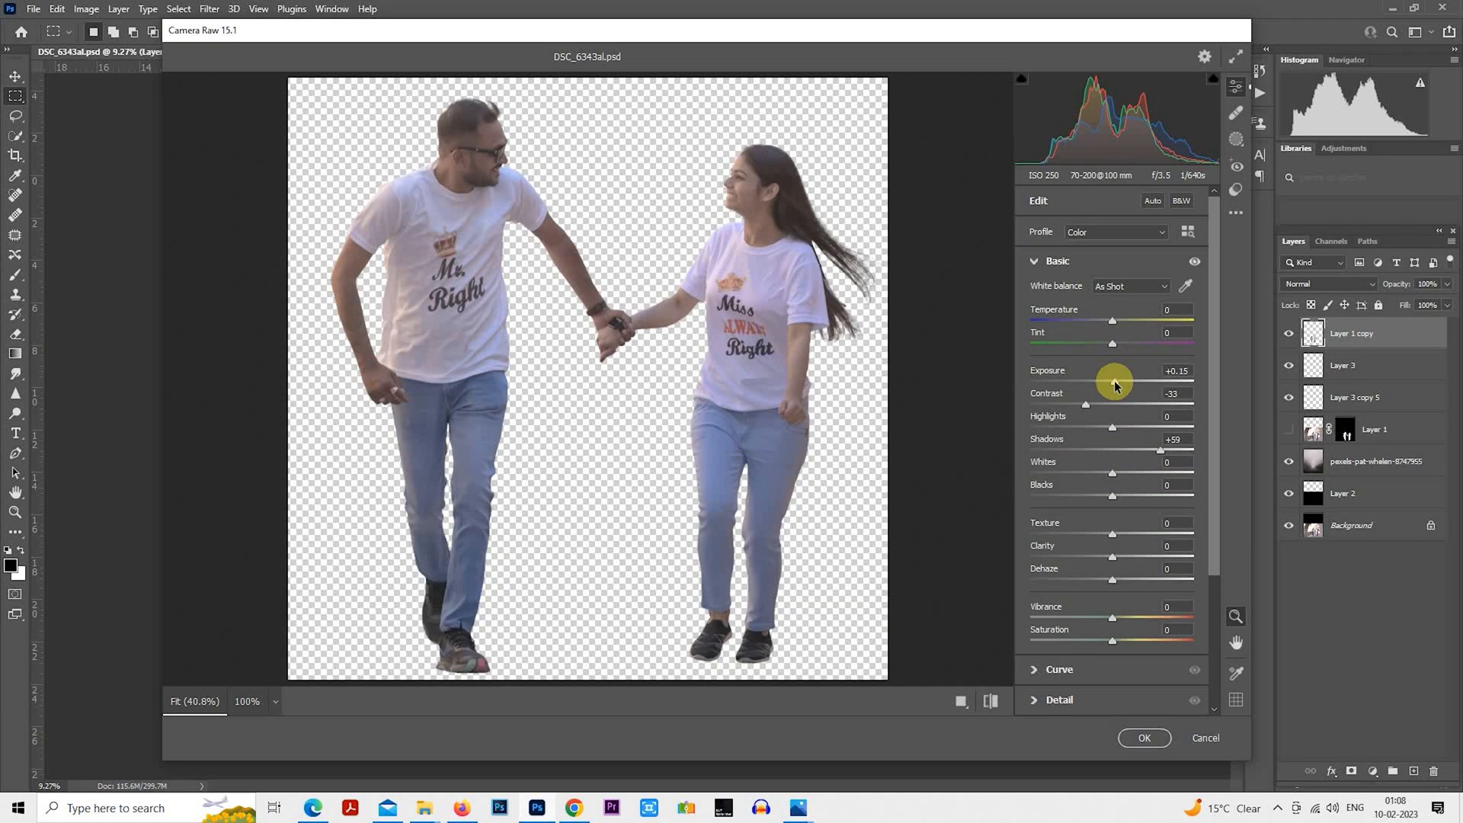
drag(1114, 381, 1113, 381)
mouse_move(1113, 472)
mouse_down()
mouse_move(1081, 473)
mouse_move(1142, 499)
mouse_move(1127, 496)
mouse_up()
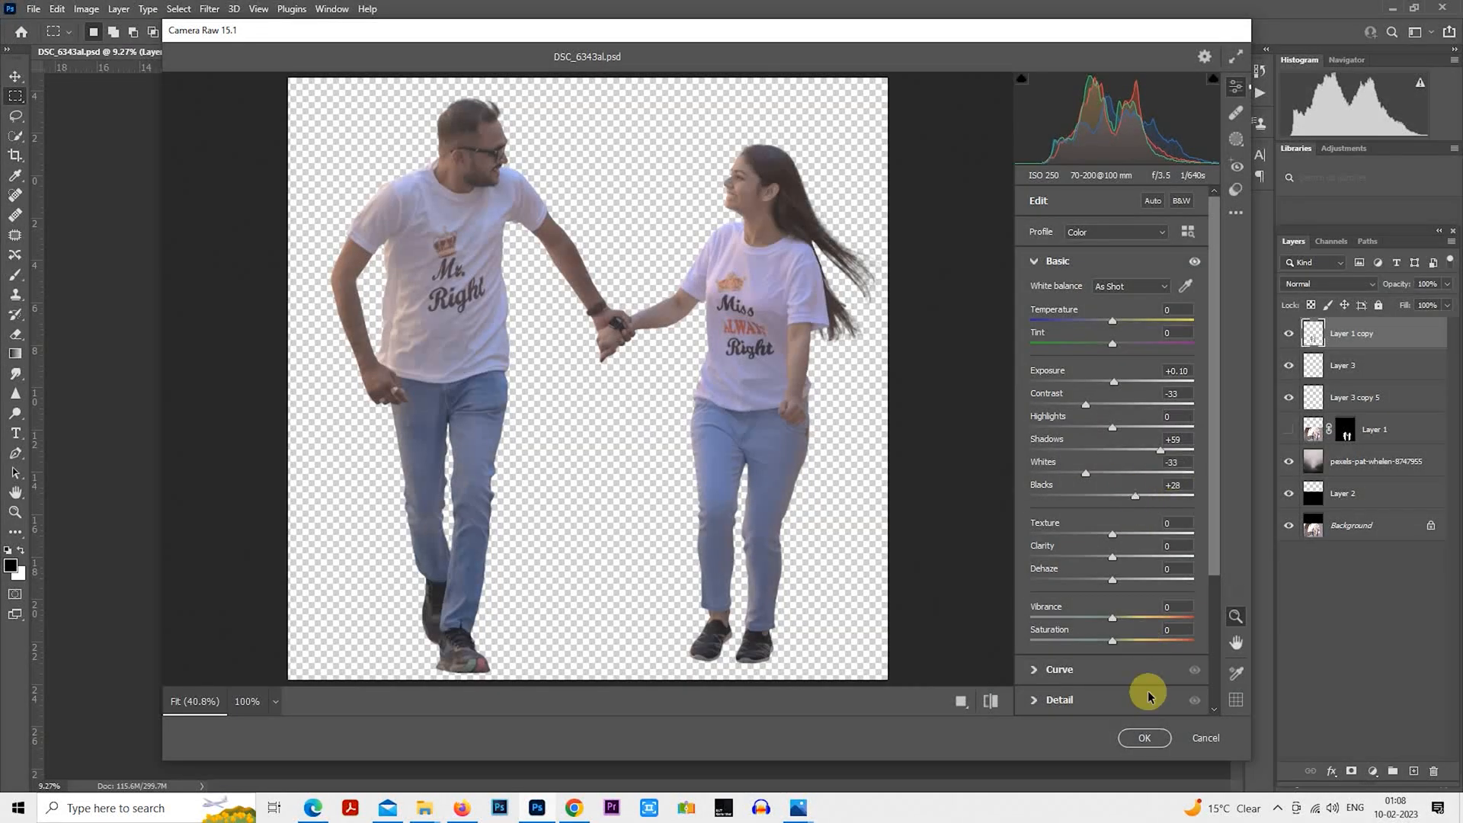
click(1144, 737)
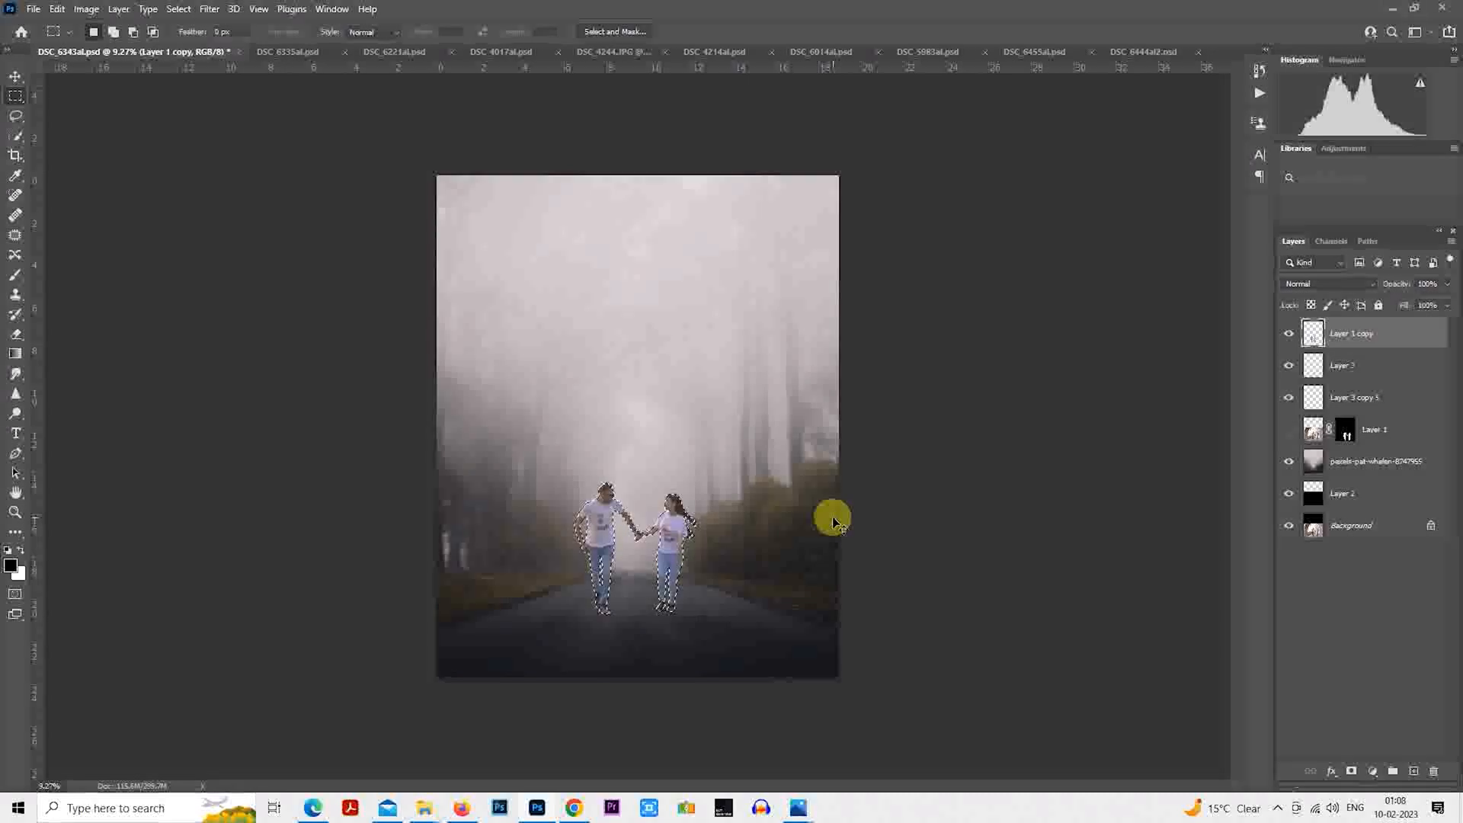
key(ctrl+d)
key(ctrl+0)
key(ctrl+minus)
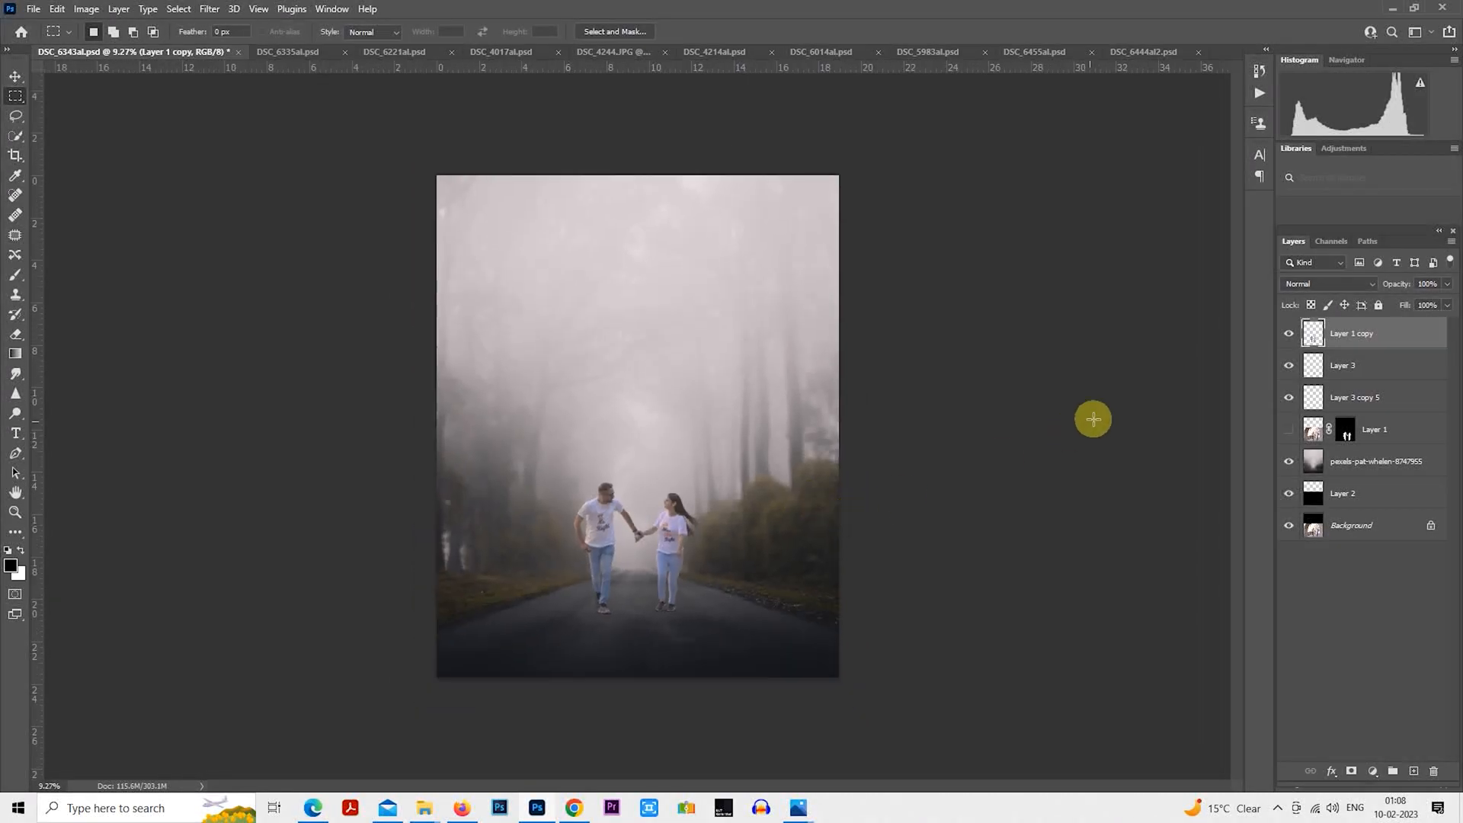
- Bring the cut-out couple with outstretched arms from DSC_6335al.psd into the foggy road composite, just above Layer 3
click(1341, 366)
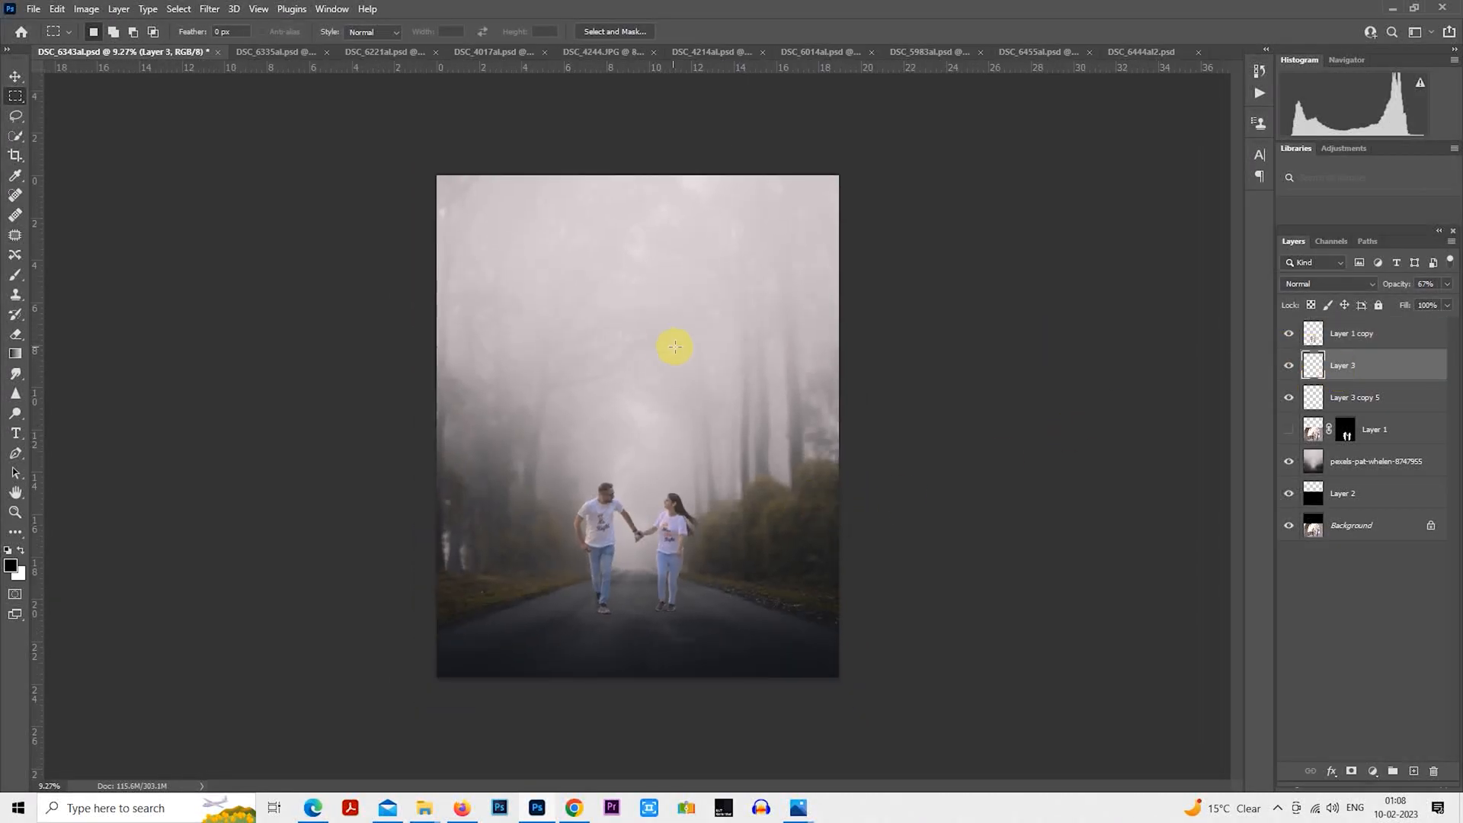
click(294, 54)
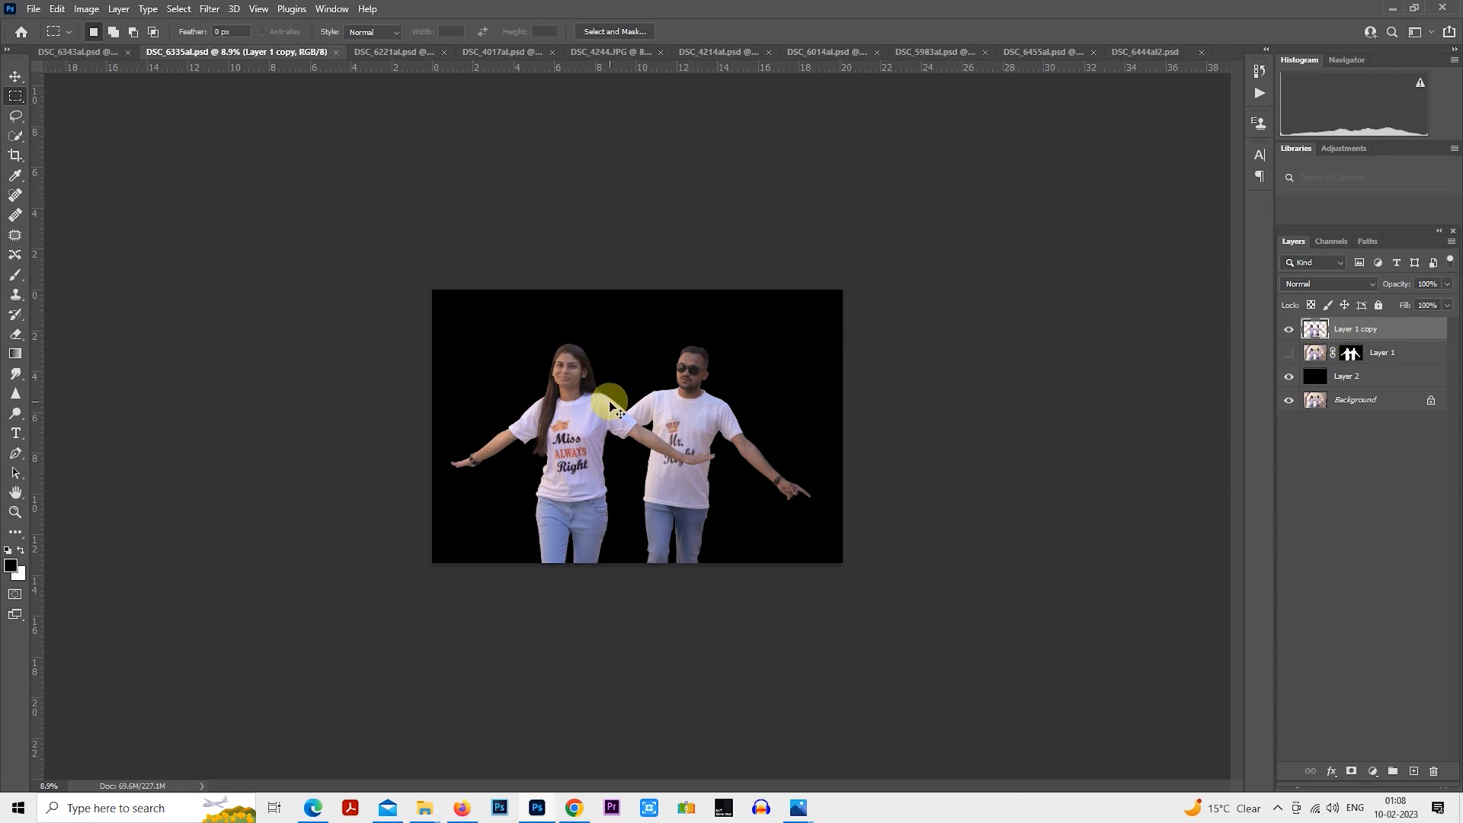
drag(610, 400, 643, 374)
key(ctrl+0)
- Retouch the man's face on the newly added couple layer with the Spot Healing Brush at size 20
click(16, 195)
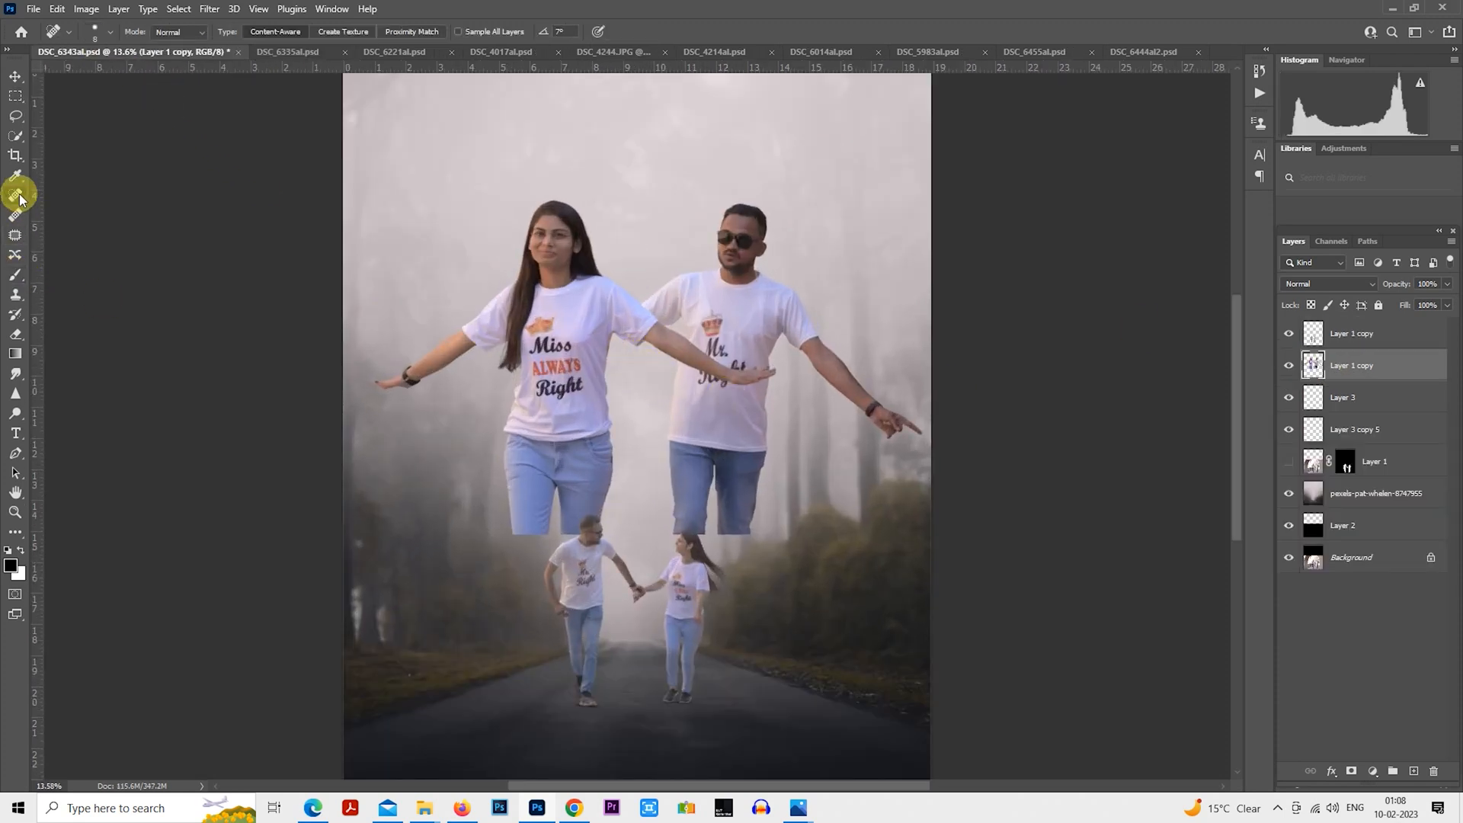
scroll(784, 248, up, 10)
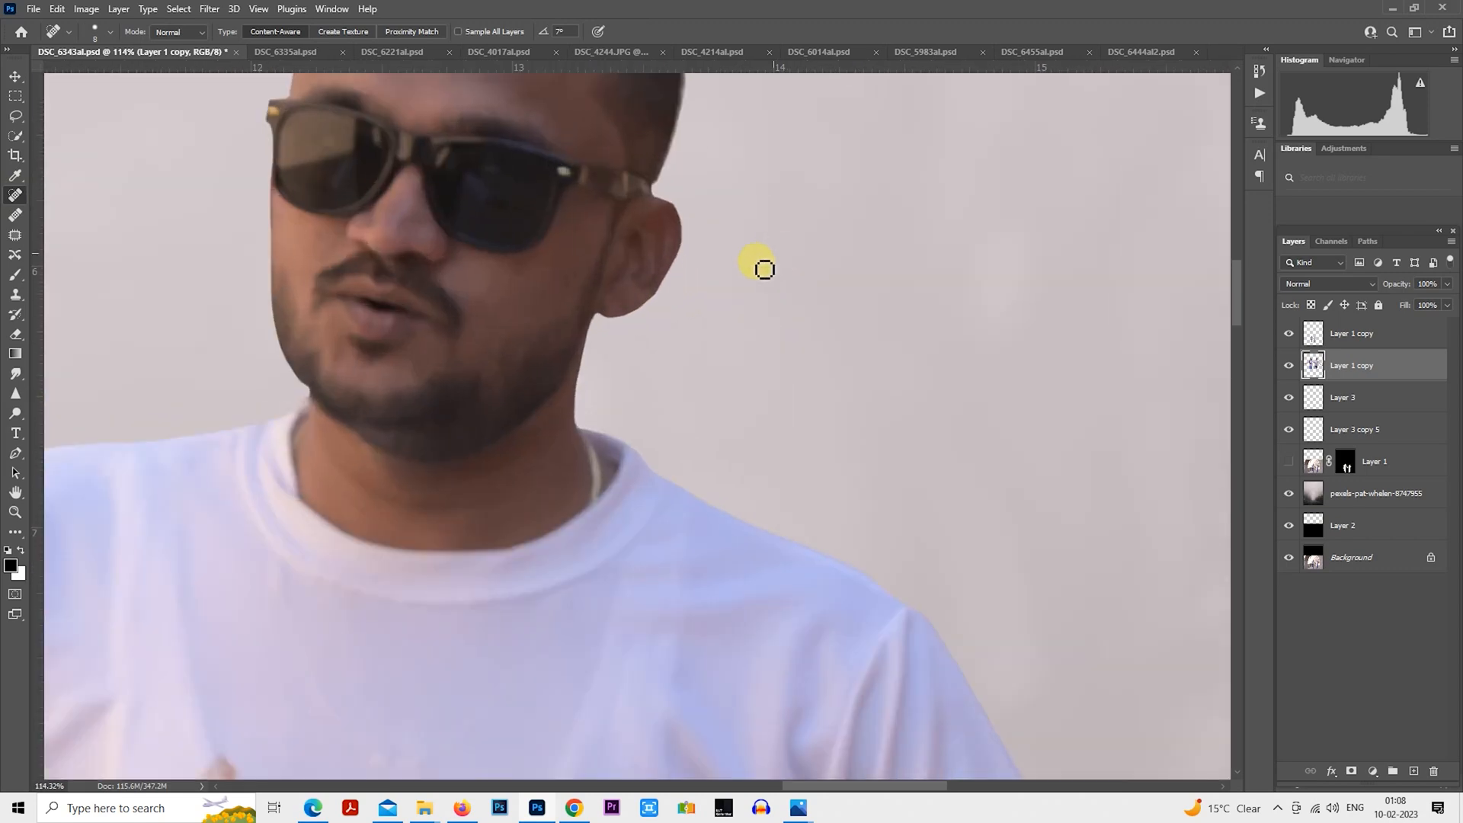
drag(596, 280, 757, 496)
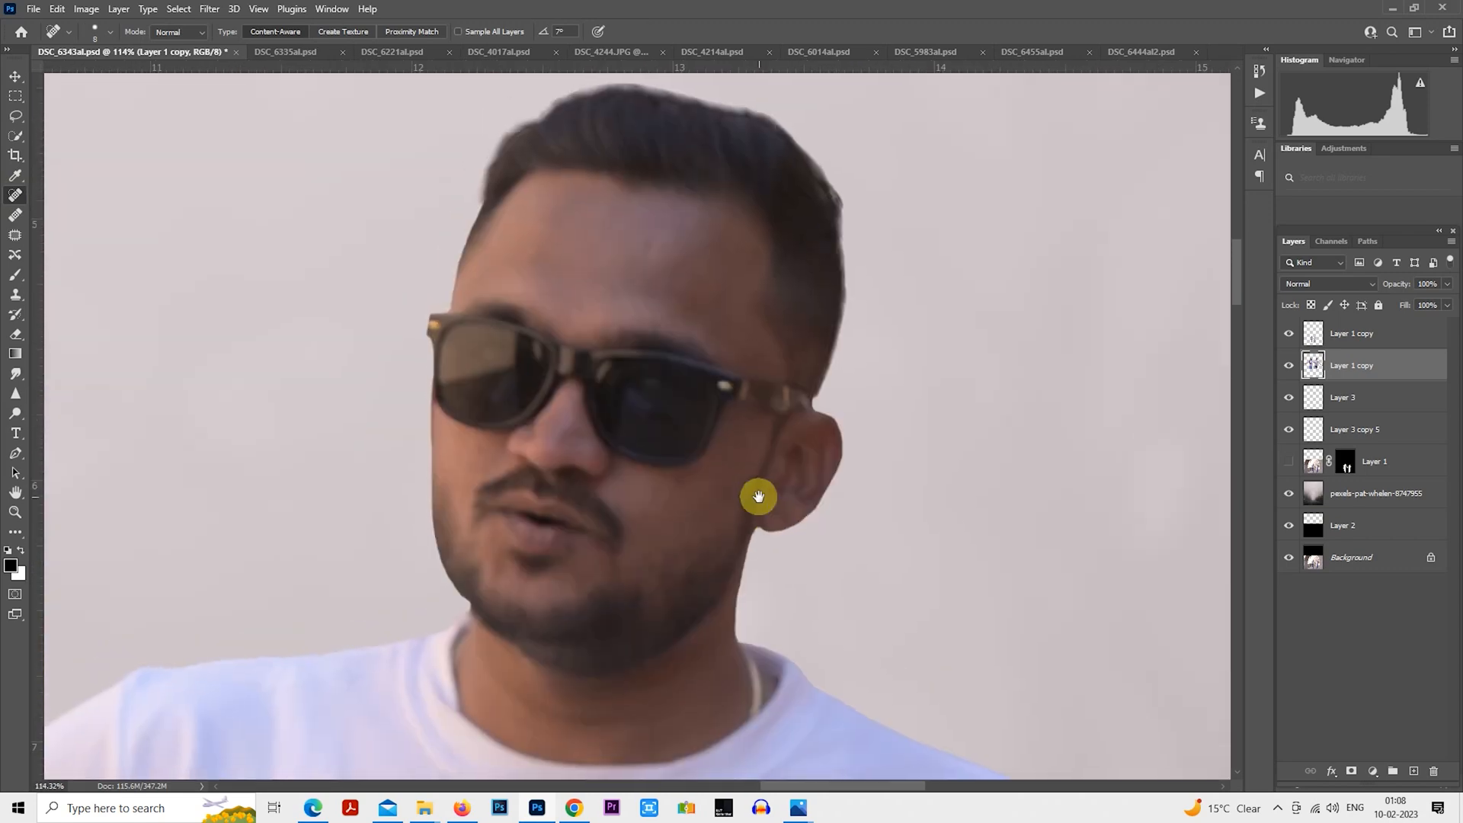
scroll(695, 333, up, 3)
scroll(694, 340, down, 2)
key(bracketright)
key(bracketright)
scroll(610, 270, up, 1)
key(bracketright)
key(bracketright)
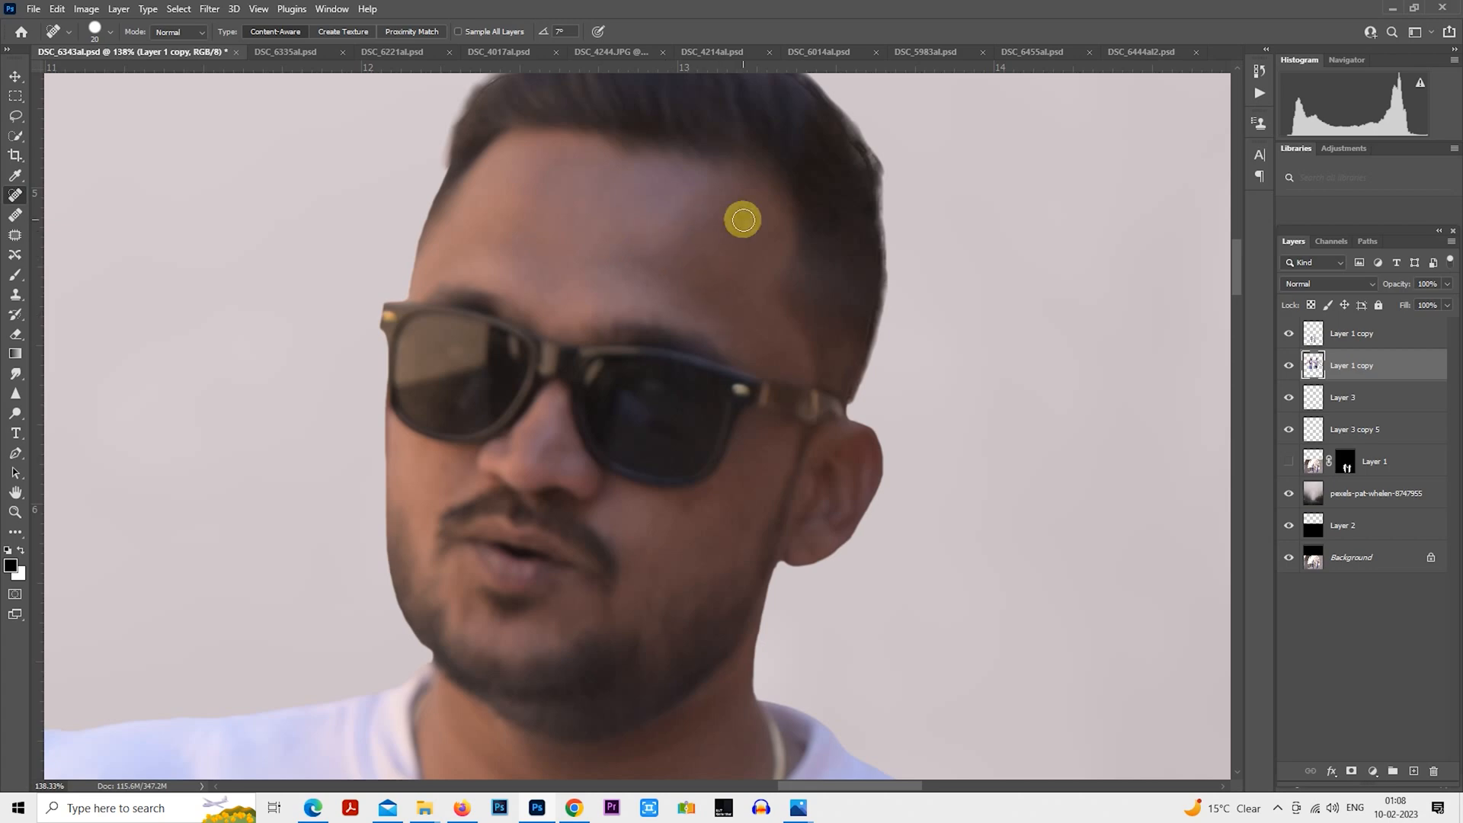
mouse_move(674, 526)
mouse_down()
mouse_move(721, 317)
mouse_move(769, 413)
mouse_up()
- Remove small blemishes from the woman's chin and forehead with the Spot Healing Brush
scroll(770, 413, down, 1)
click(598, 487)
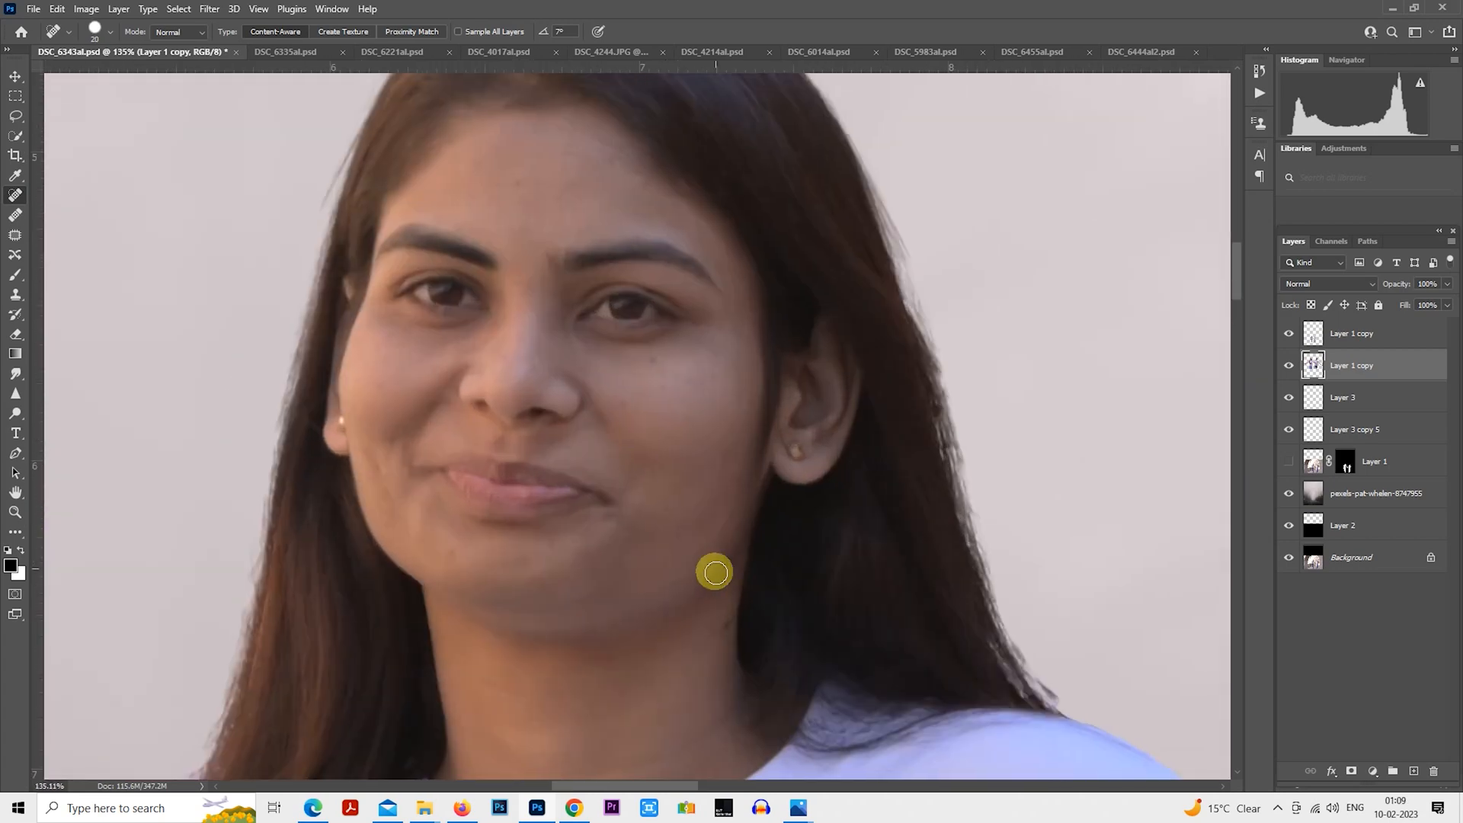
scroll(649, 391, up, 1)
click(676, 414)
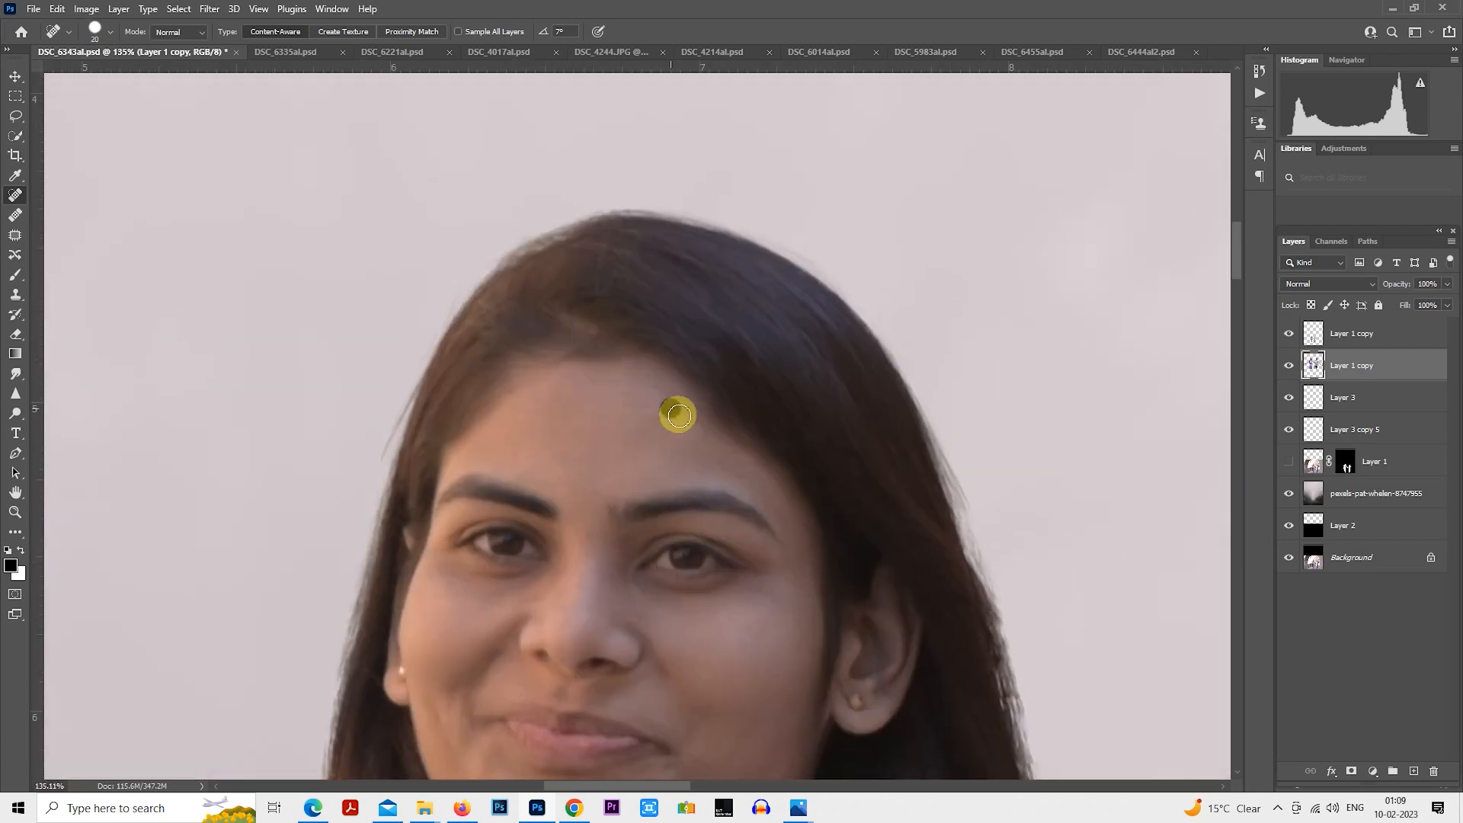
scroll(678, 415, down, 12)
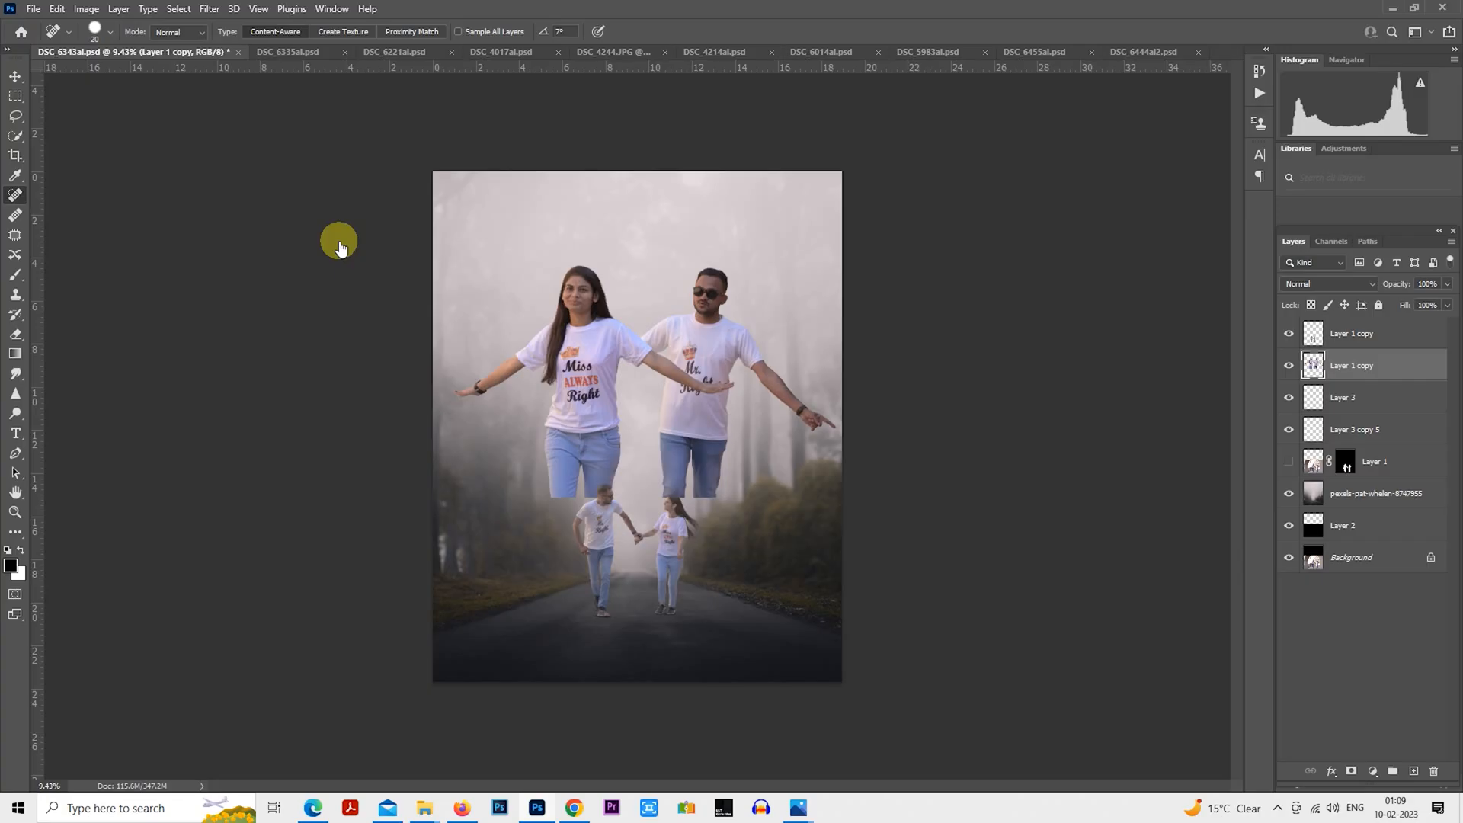
- Move the large couple up into the foggy sky, scale the layer to about 102.5% and rotate it about -1.3°
click(15, 96)
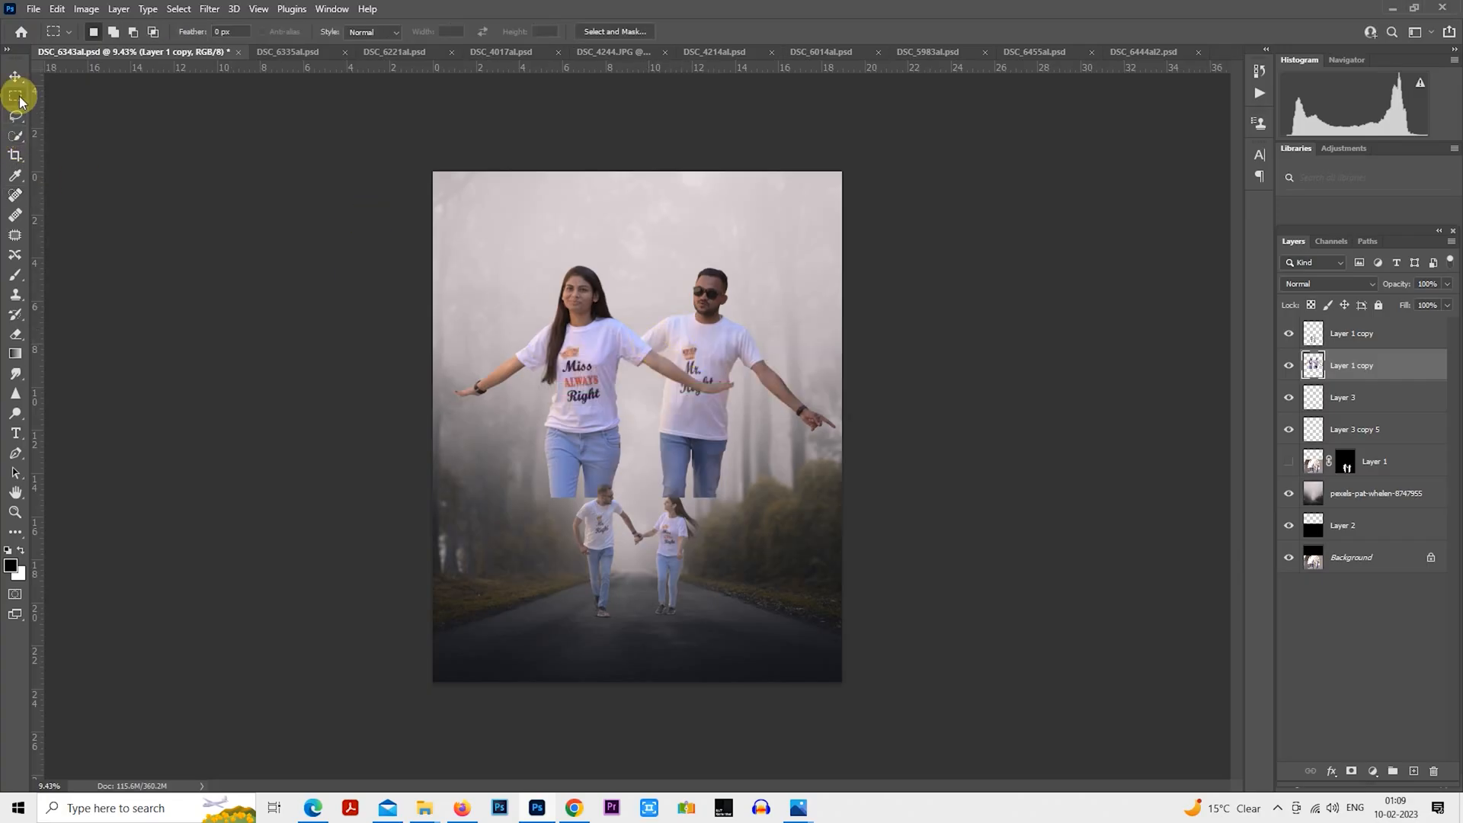
right_click(726, 326)
click(821, 461)
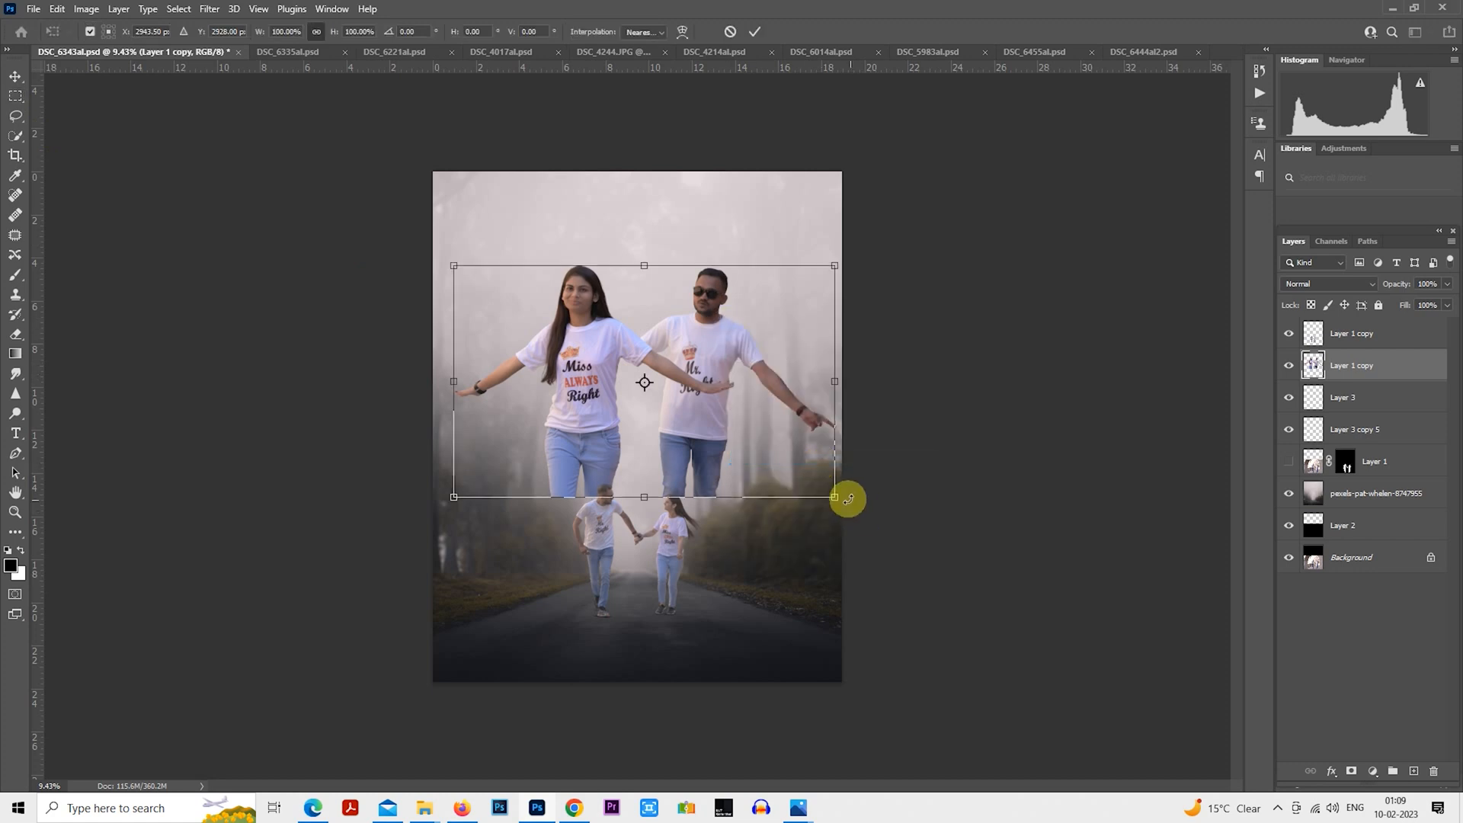
mouse_move(802, 437)
mouse_down()
mouse_move(757, 421)
mouse_move(794, 433)
mouse_up()
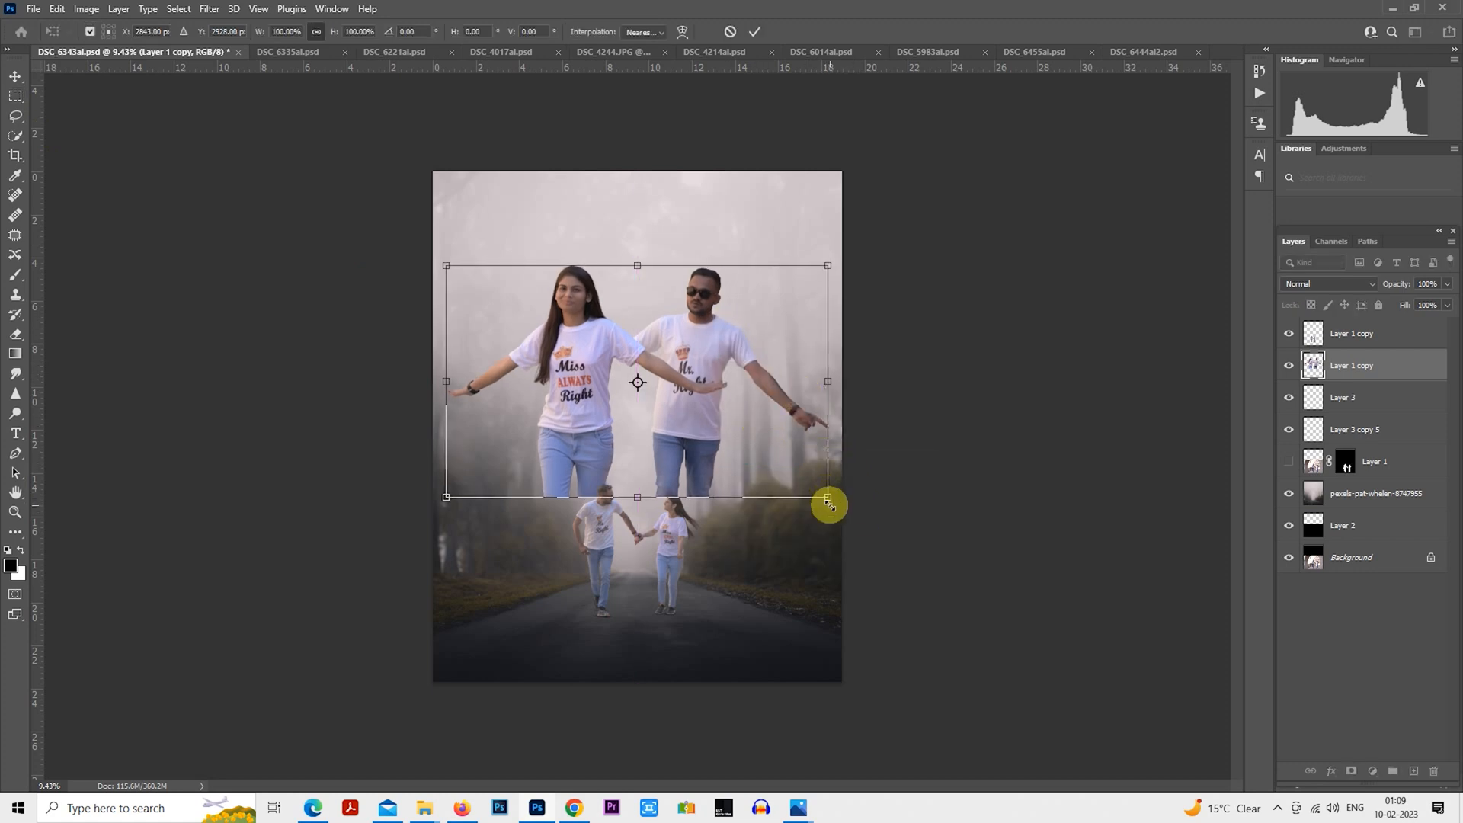
drag(831, 498, 801, 428)
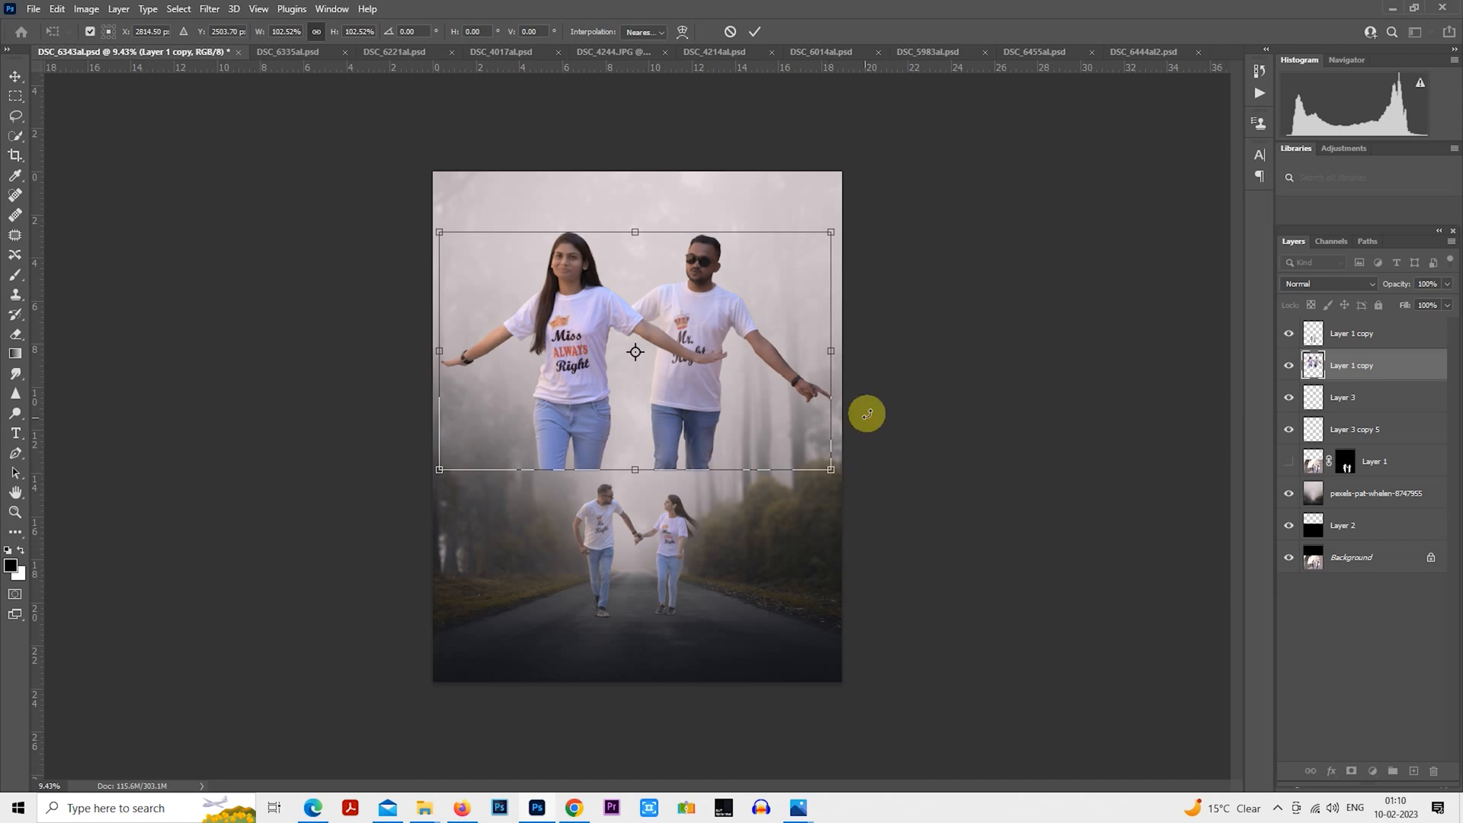
drag(865, 415, 879, 389)
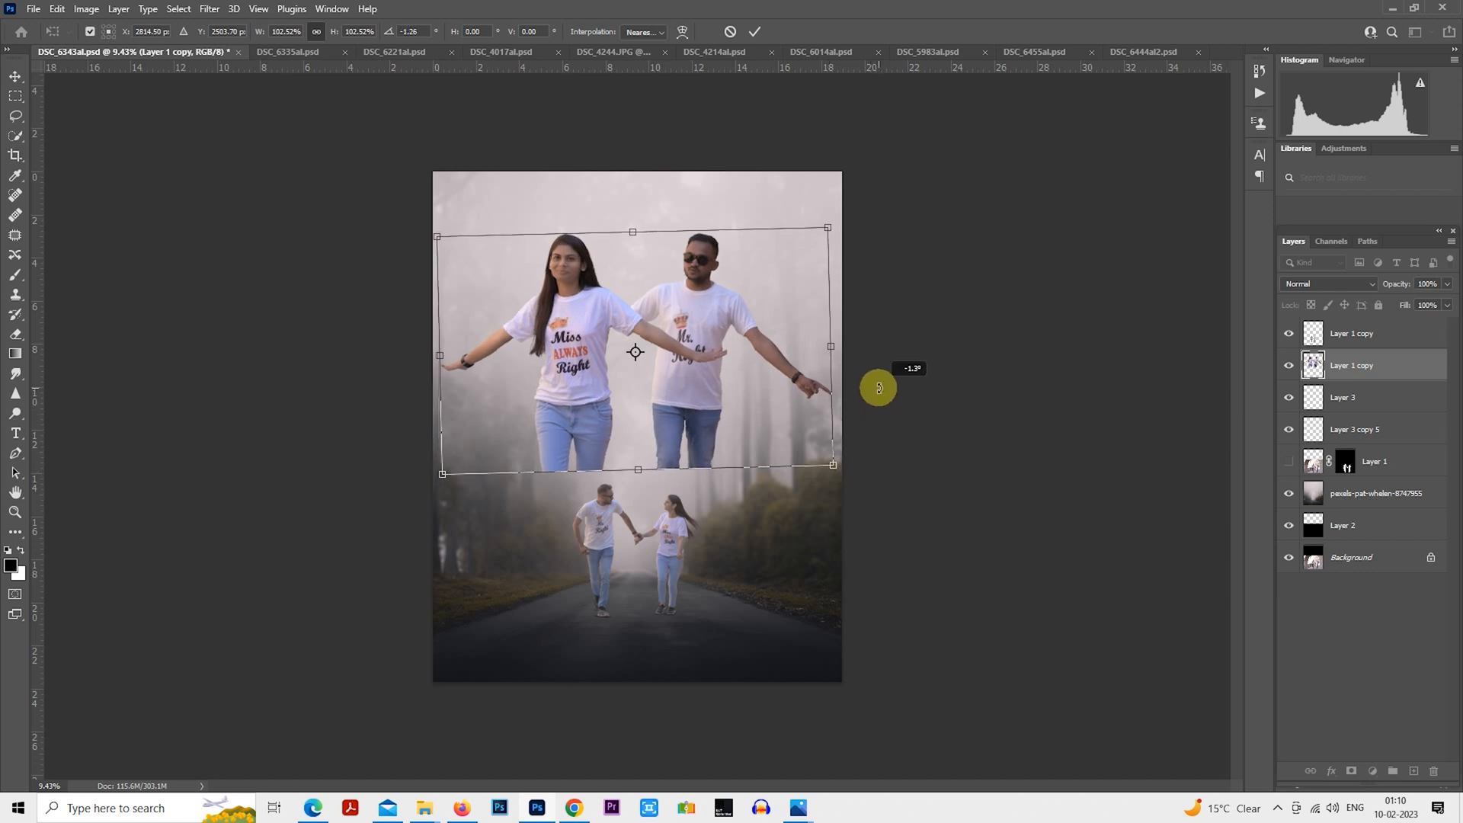
mouse_move(833, 464)
mouse_down()
mouse_move(914, 582)
mouse_move(876, 549)
mouse_move(838, 470)
mouse_up()
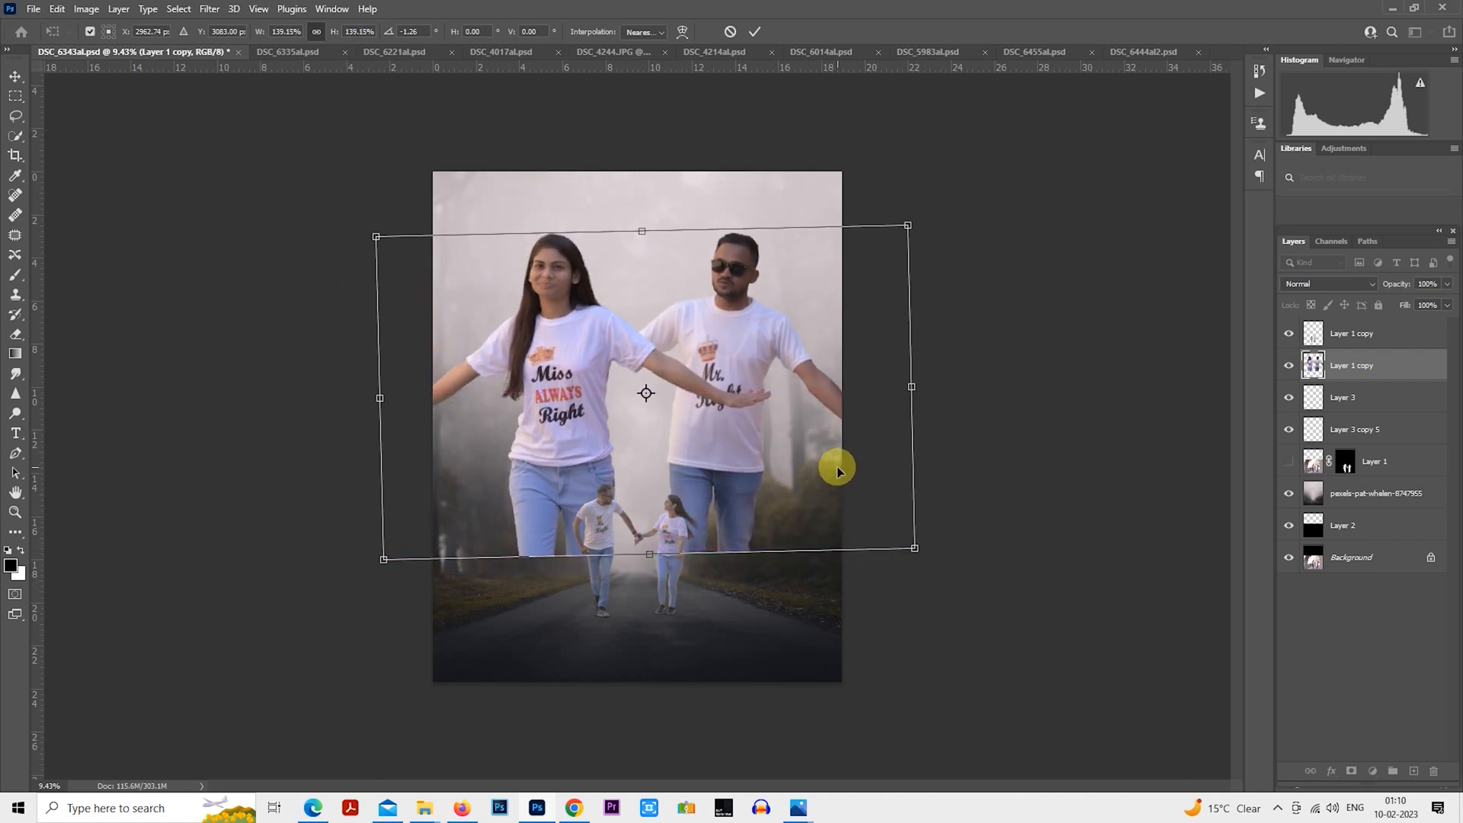
key(ctrl+z)
key(ctrl+z)
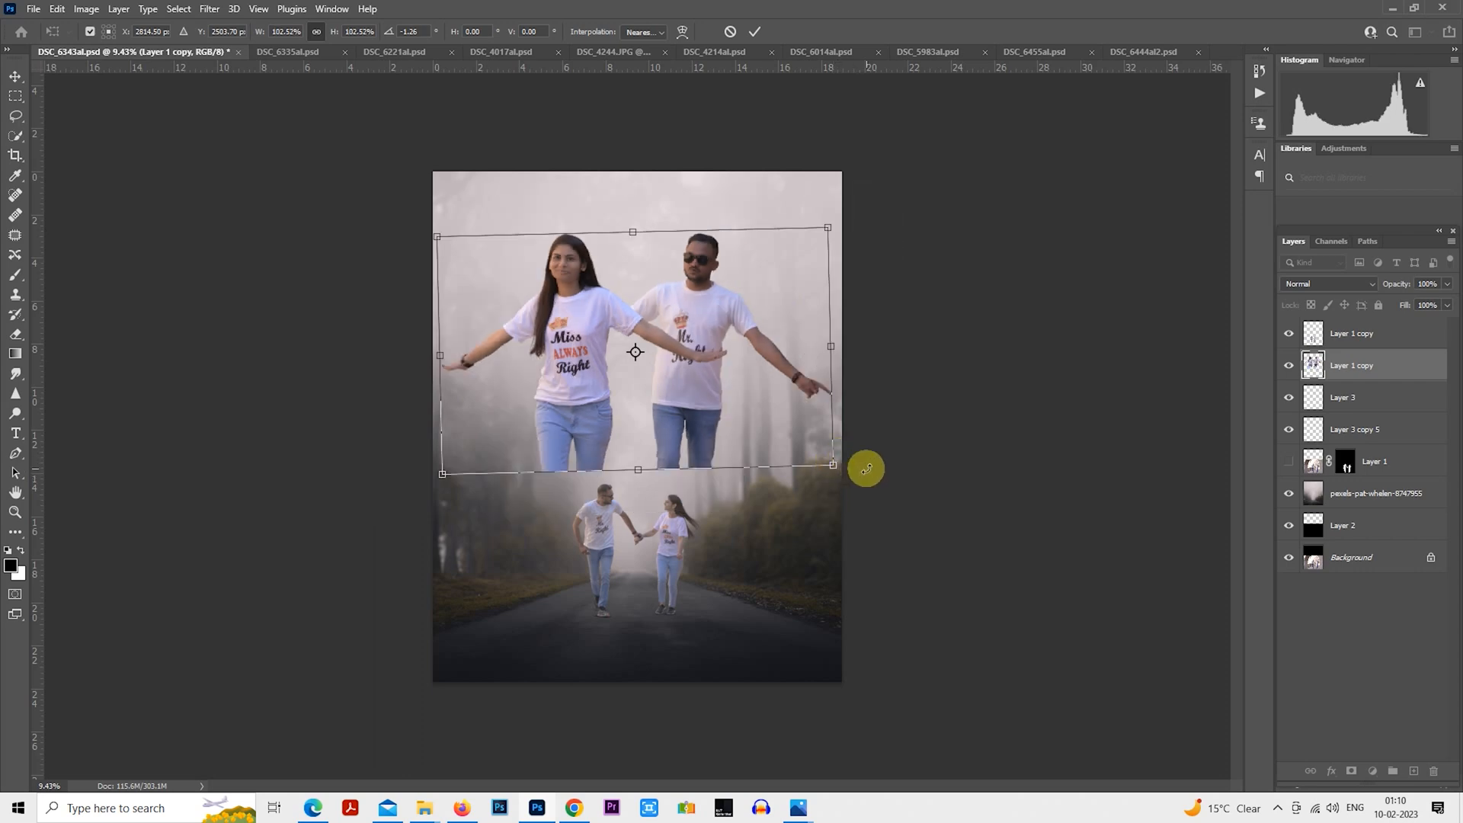
- Apply the transform and shift the large couple slightly right and up with a second Free Transform
key(Return)
key(m)
right_click(659, 328)
click(722, 460)
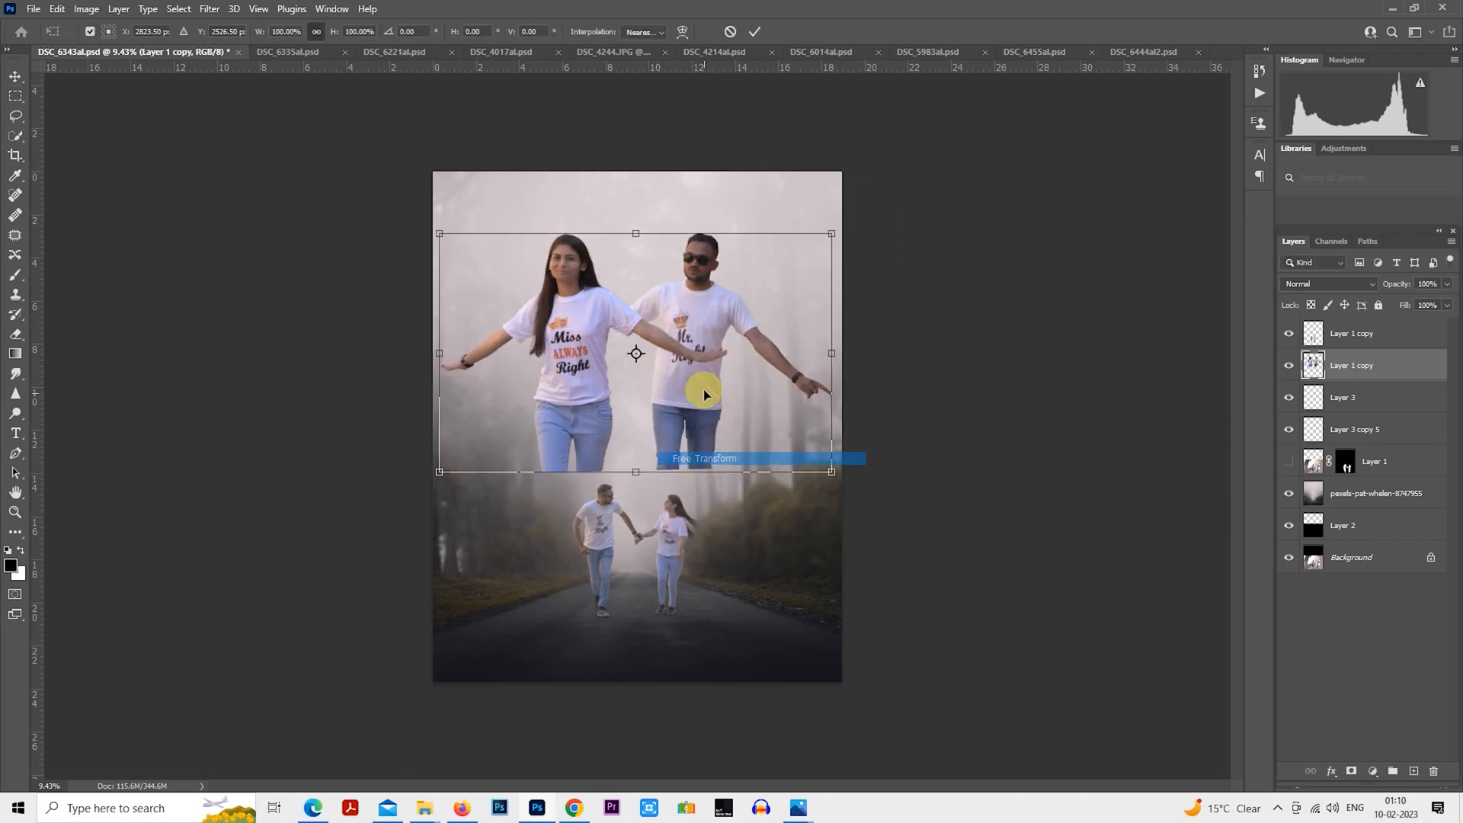
drag(702, 390, 705, 387)
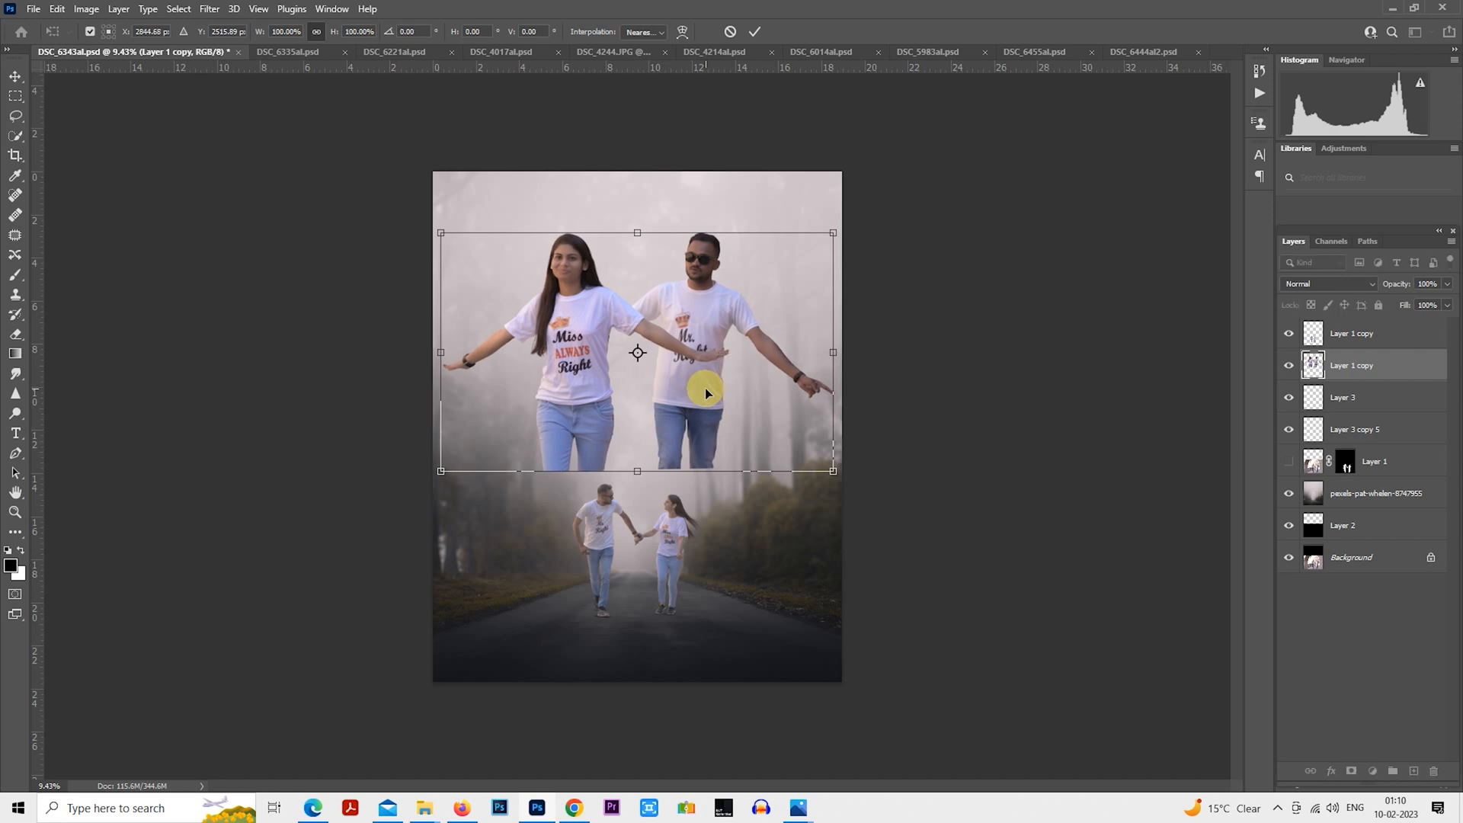
key(Return)
- Add a layer mask to the large couple and fade the woman's lower jeans into the fog with a big soft black brush
click(1352, 768)
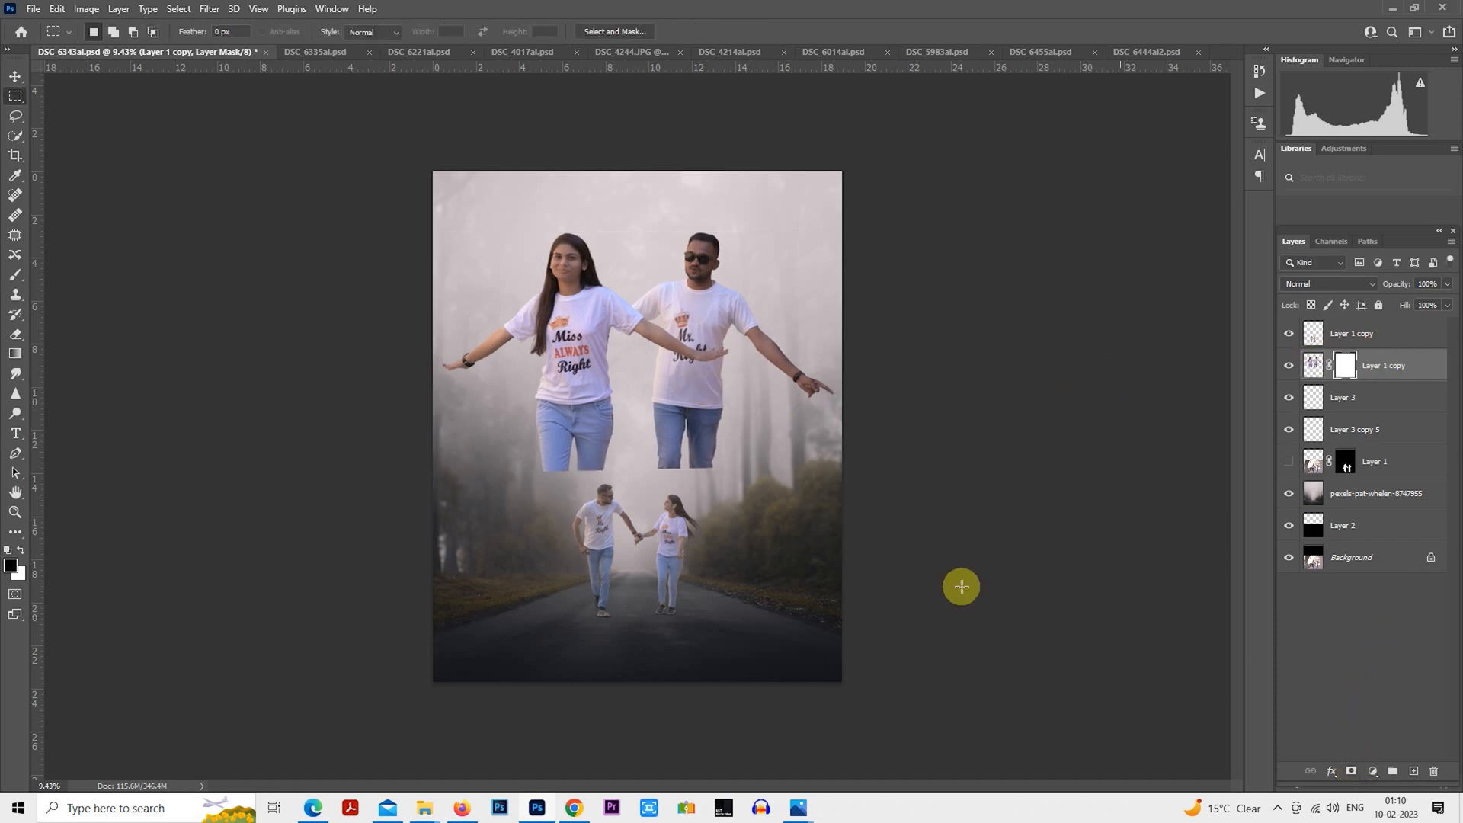
click(14, 274)
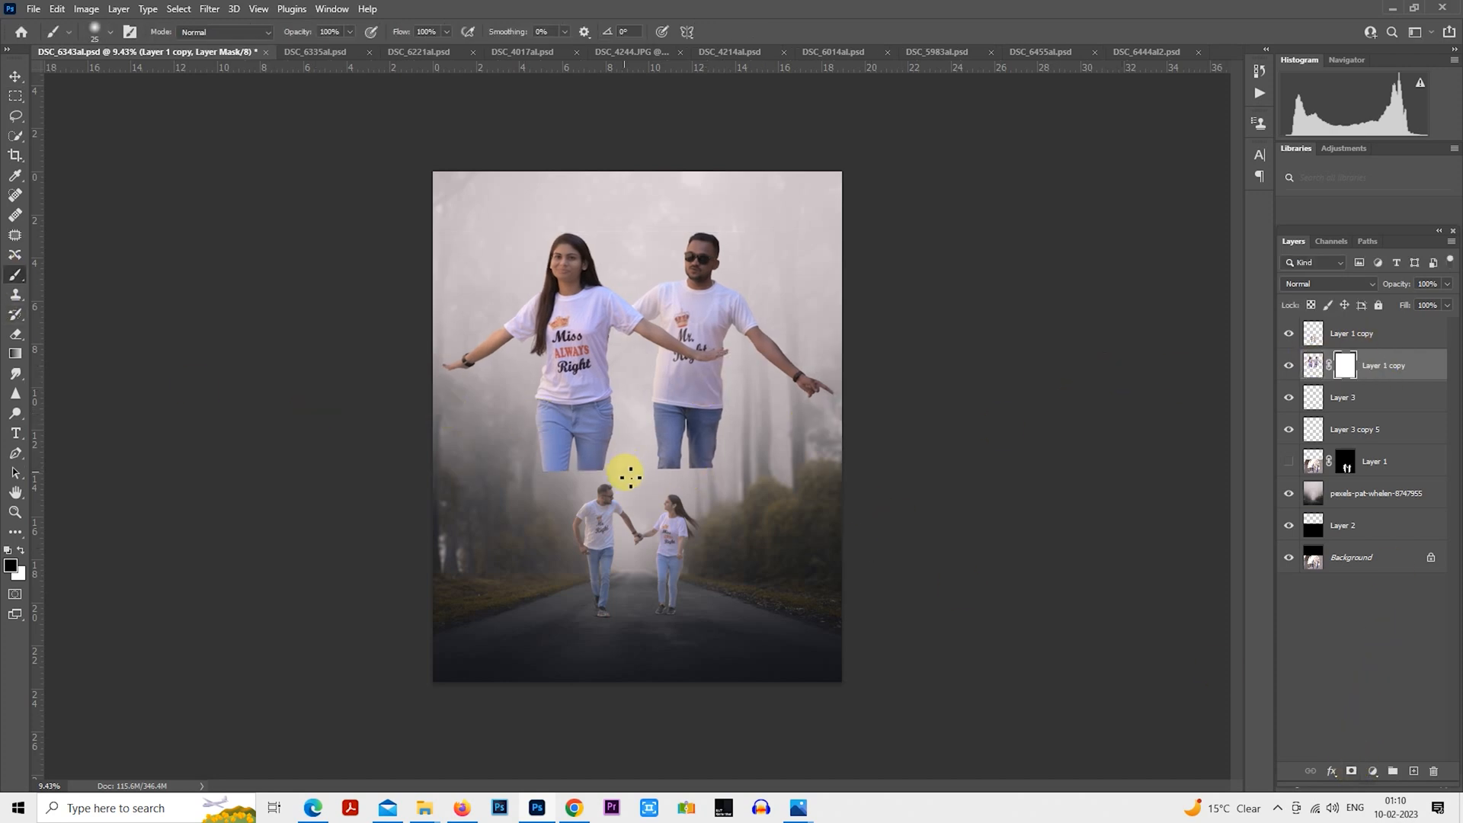
key(bracketright)
key(bracketright)
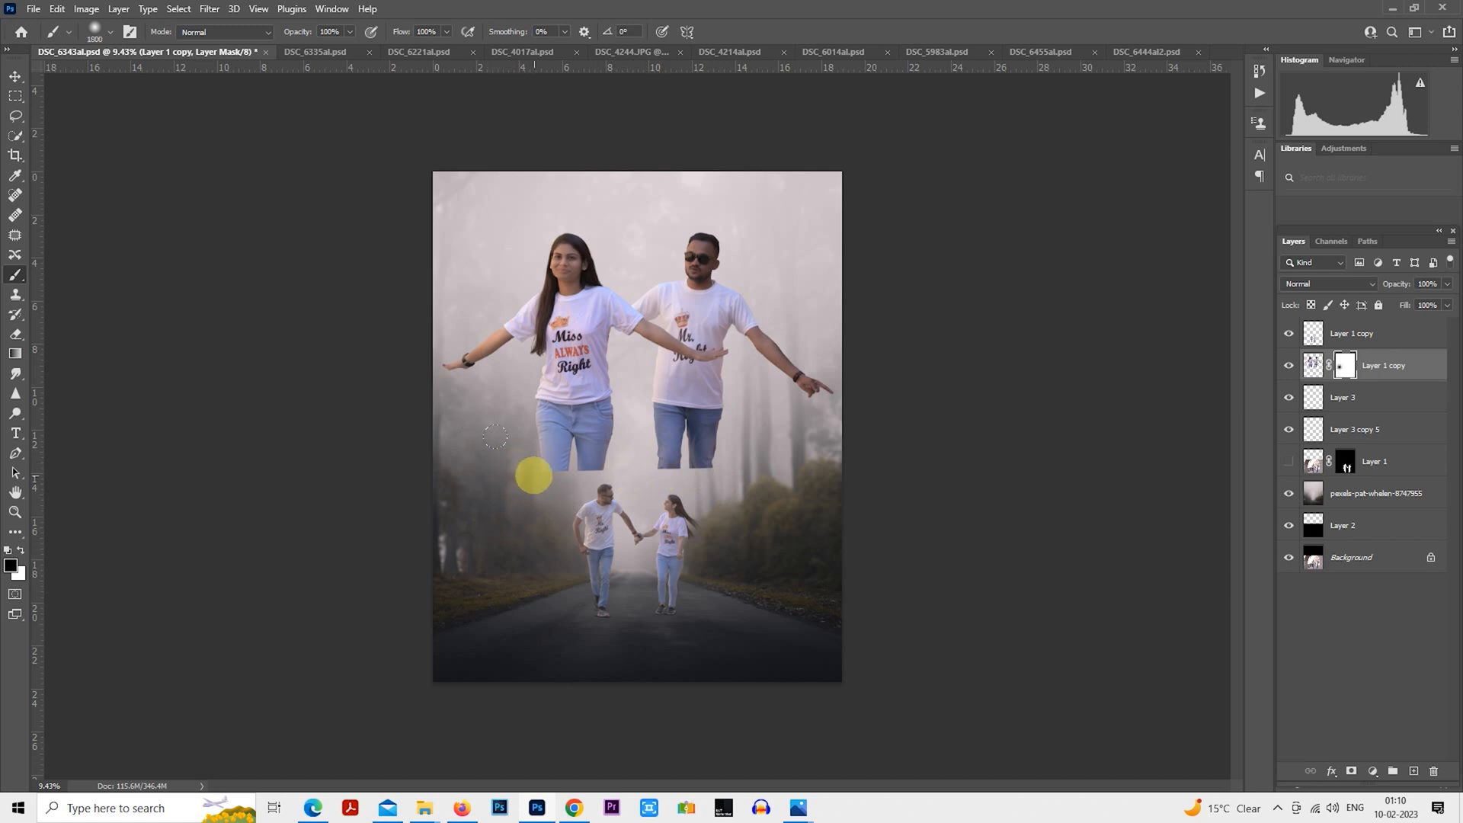
drag(532, 477, 604, 493)
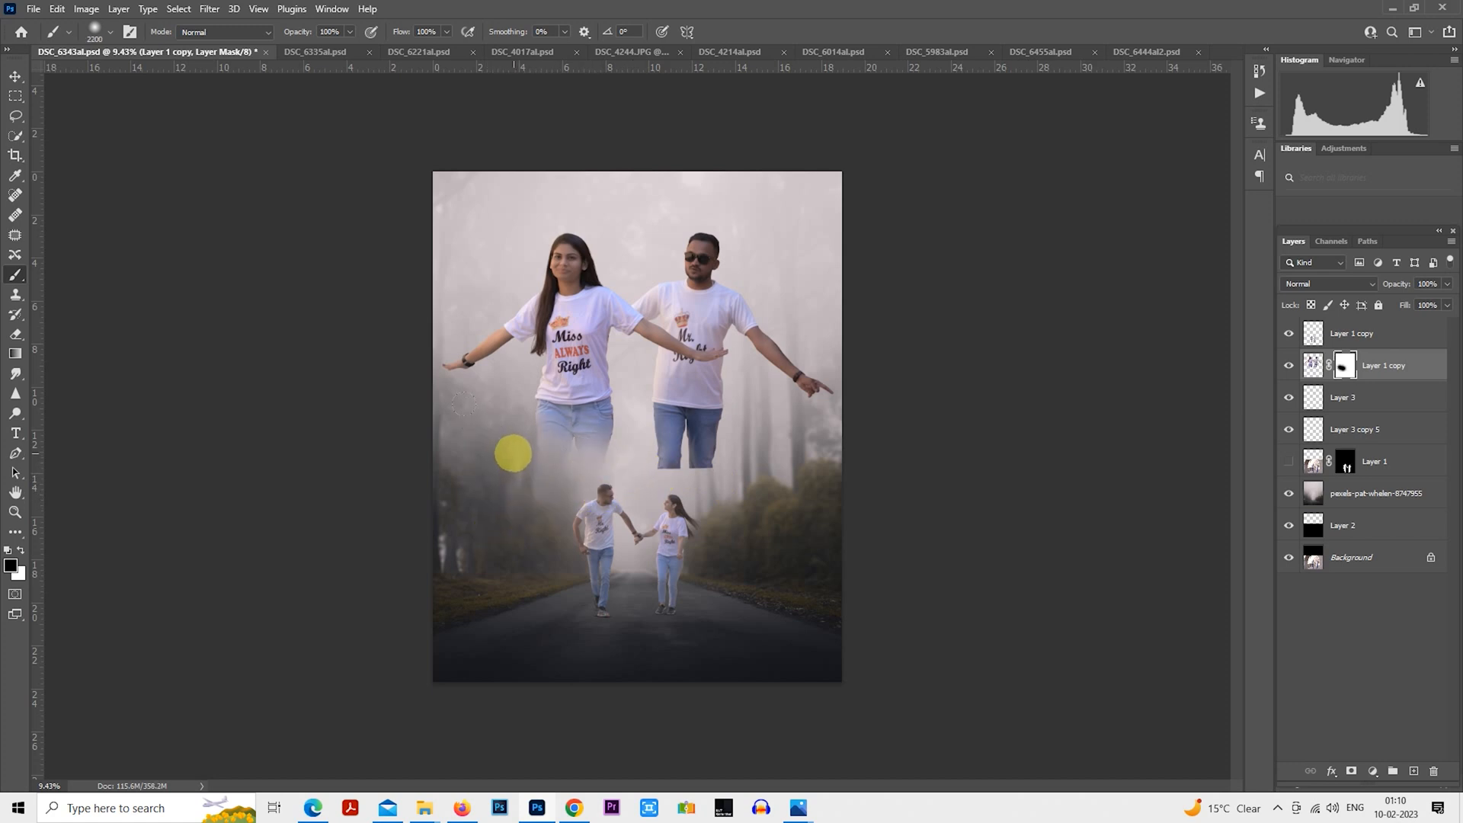
key(bracketright)
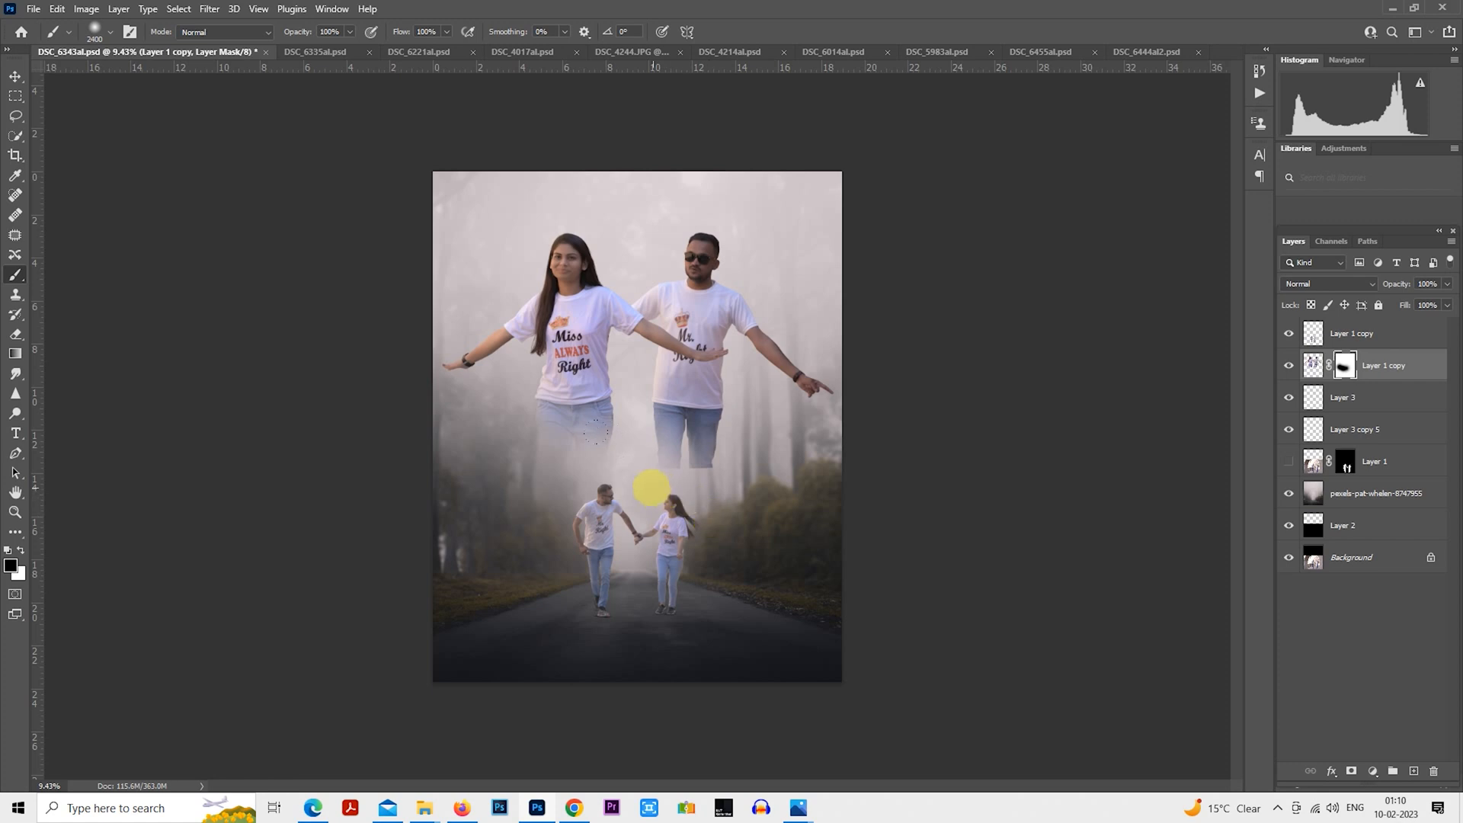
- Fade the man's lower jeans into the fog on the mask with the black brush at size 2300
key(bracketleft)
mouse_move(656, 438)
mouse_down()
mouse_move(691, 447)
mouse_move(704, 423)
mouse_move(678, 449)
mouse_up()
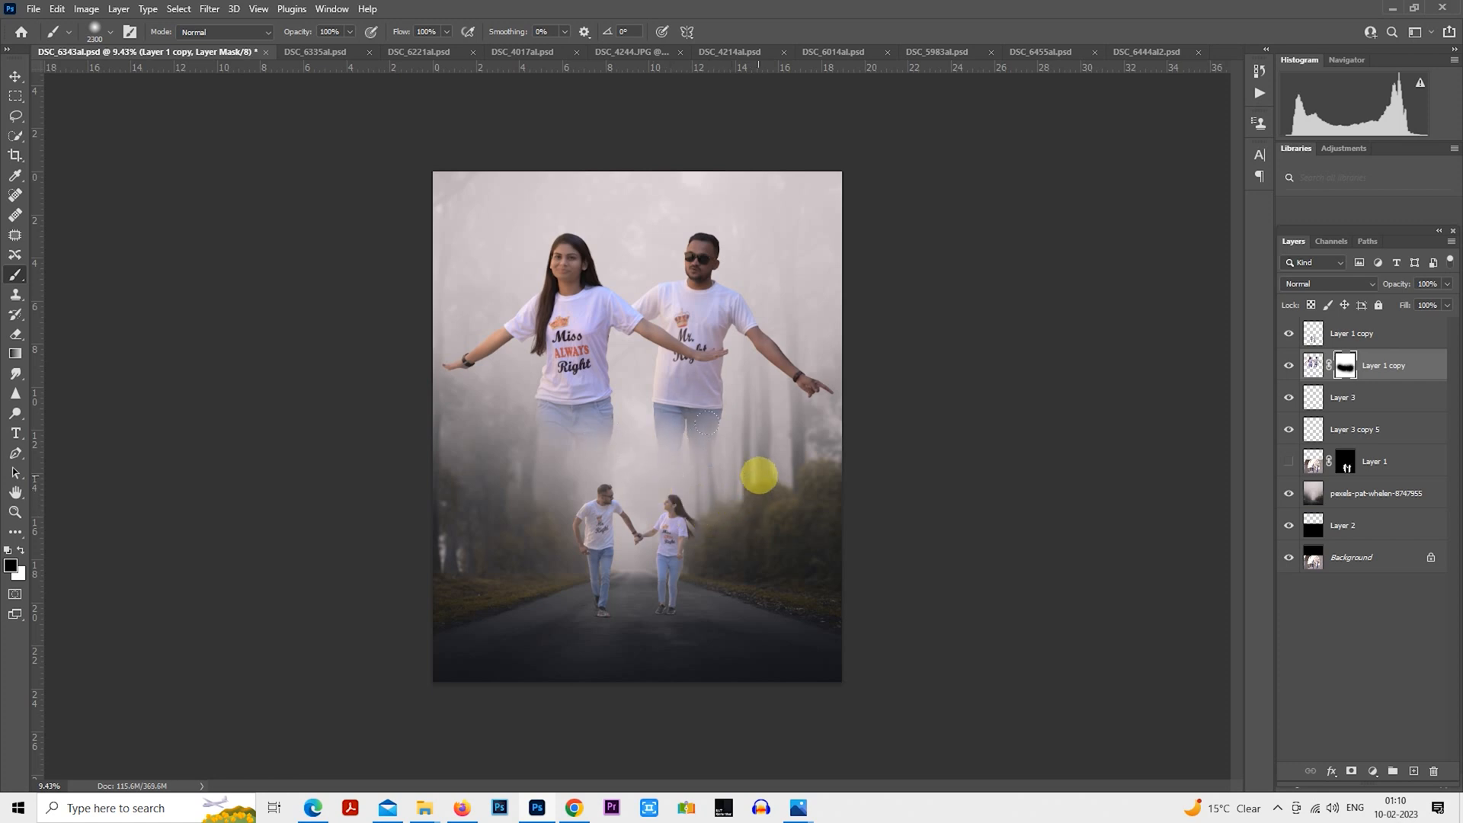
key(bracketright)
key(bracketright)
key(bracketright)
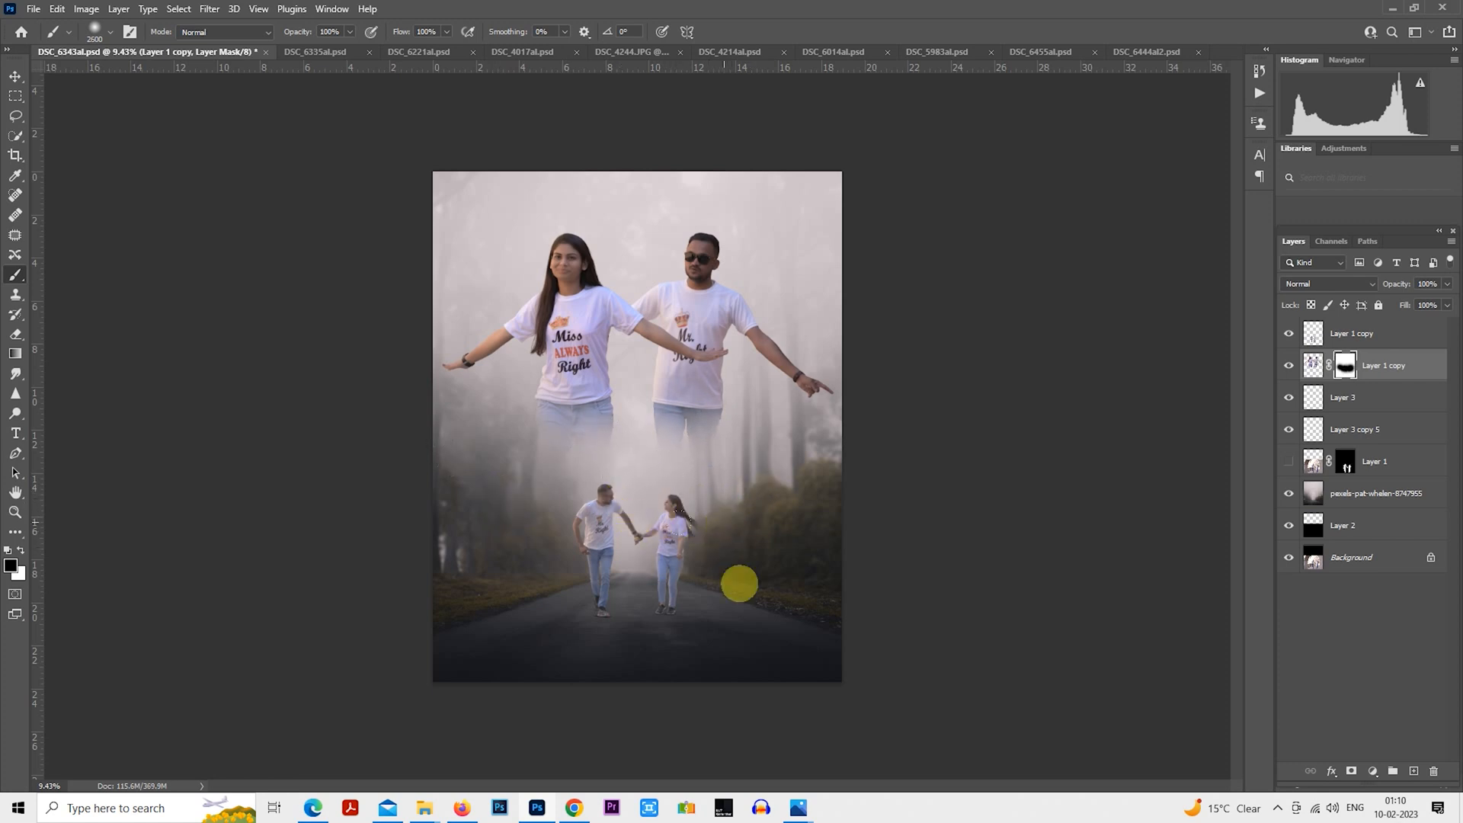
- Set the large couple layer's opacity to 50% and move it down so their waists sit just behind the small couple
click(15, 96)
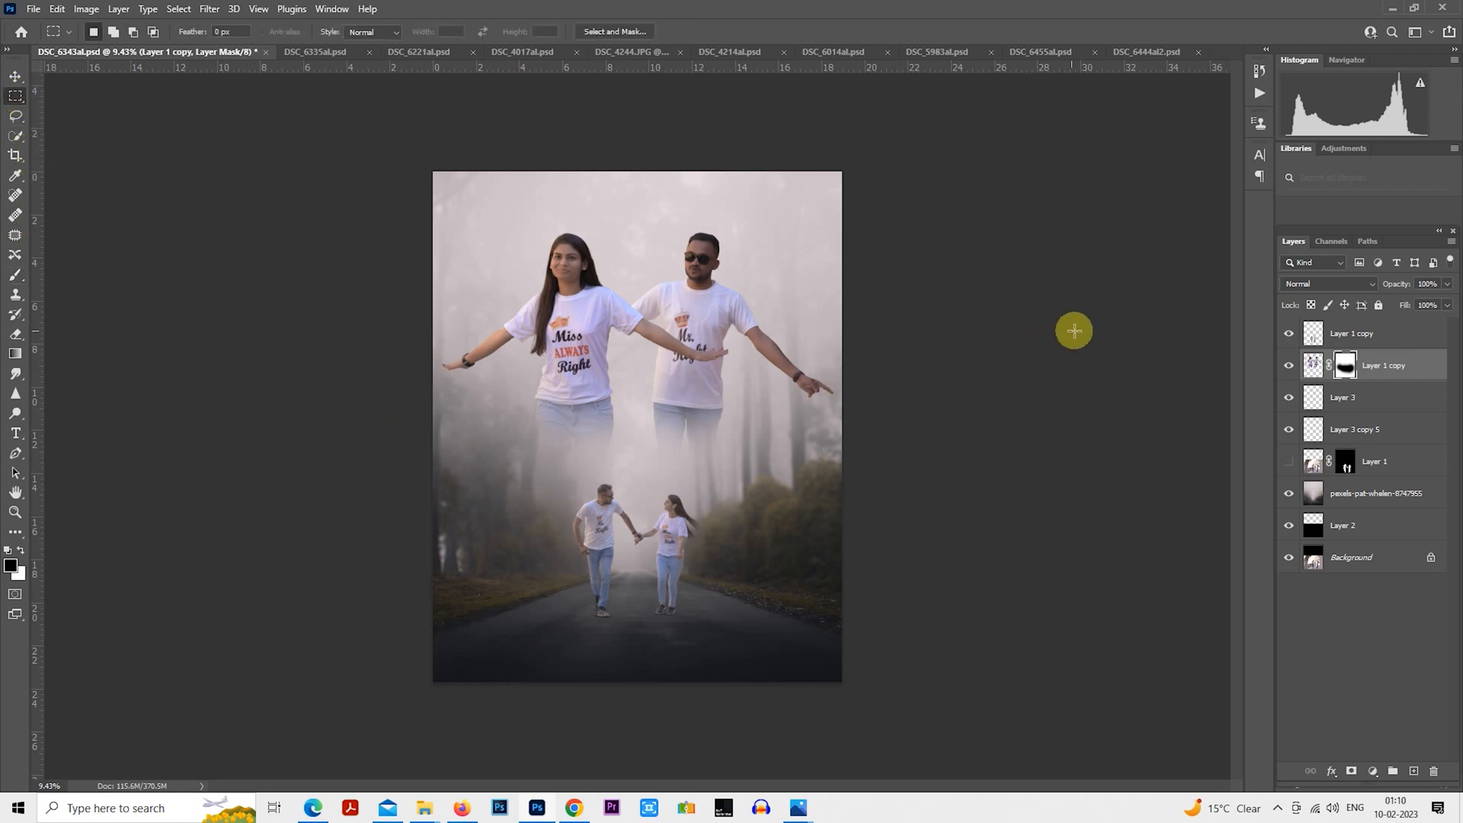
key(5)
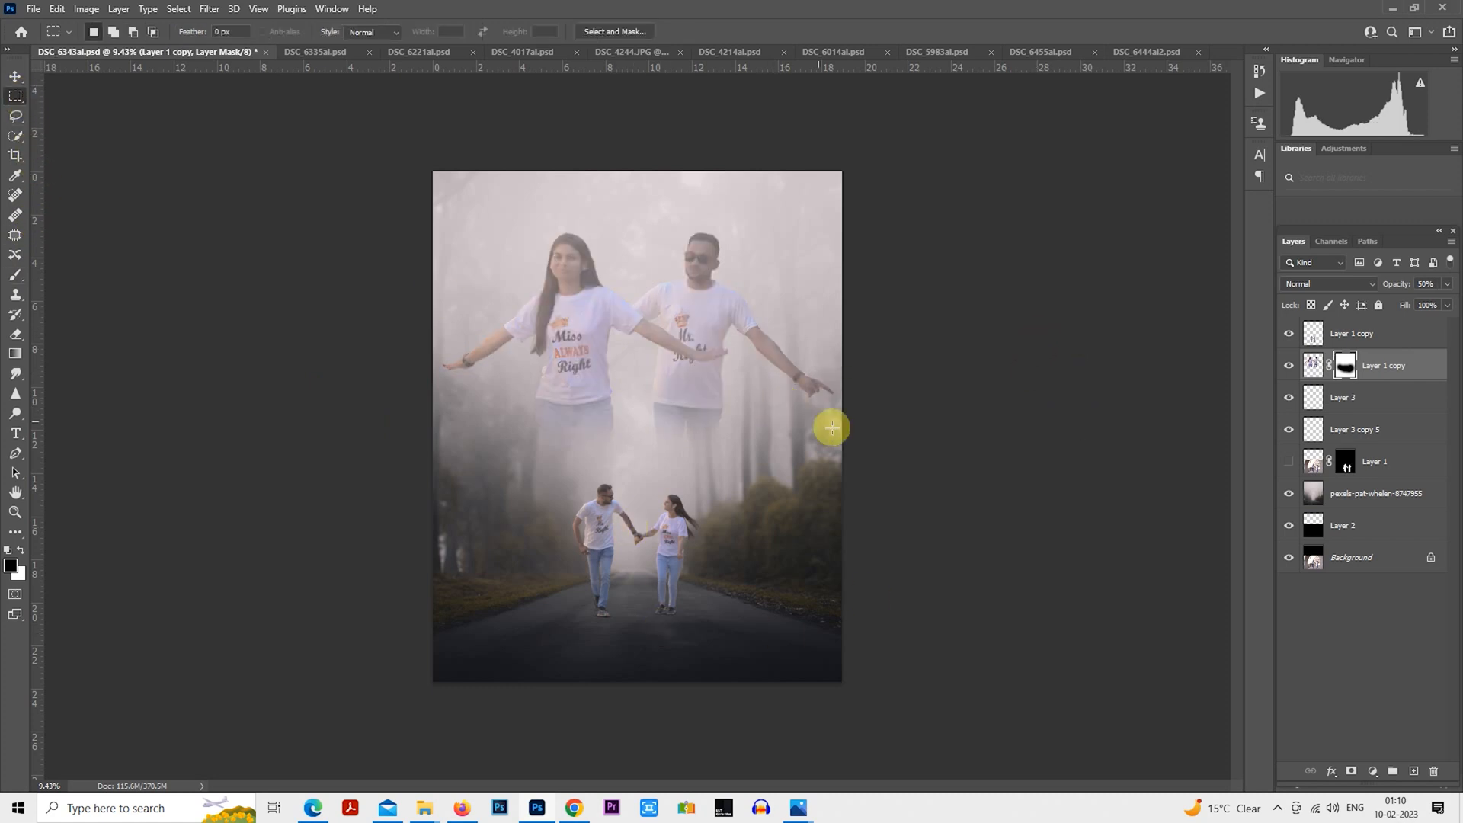
drag(722, 391, 723, 439)
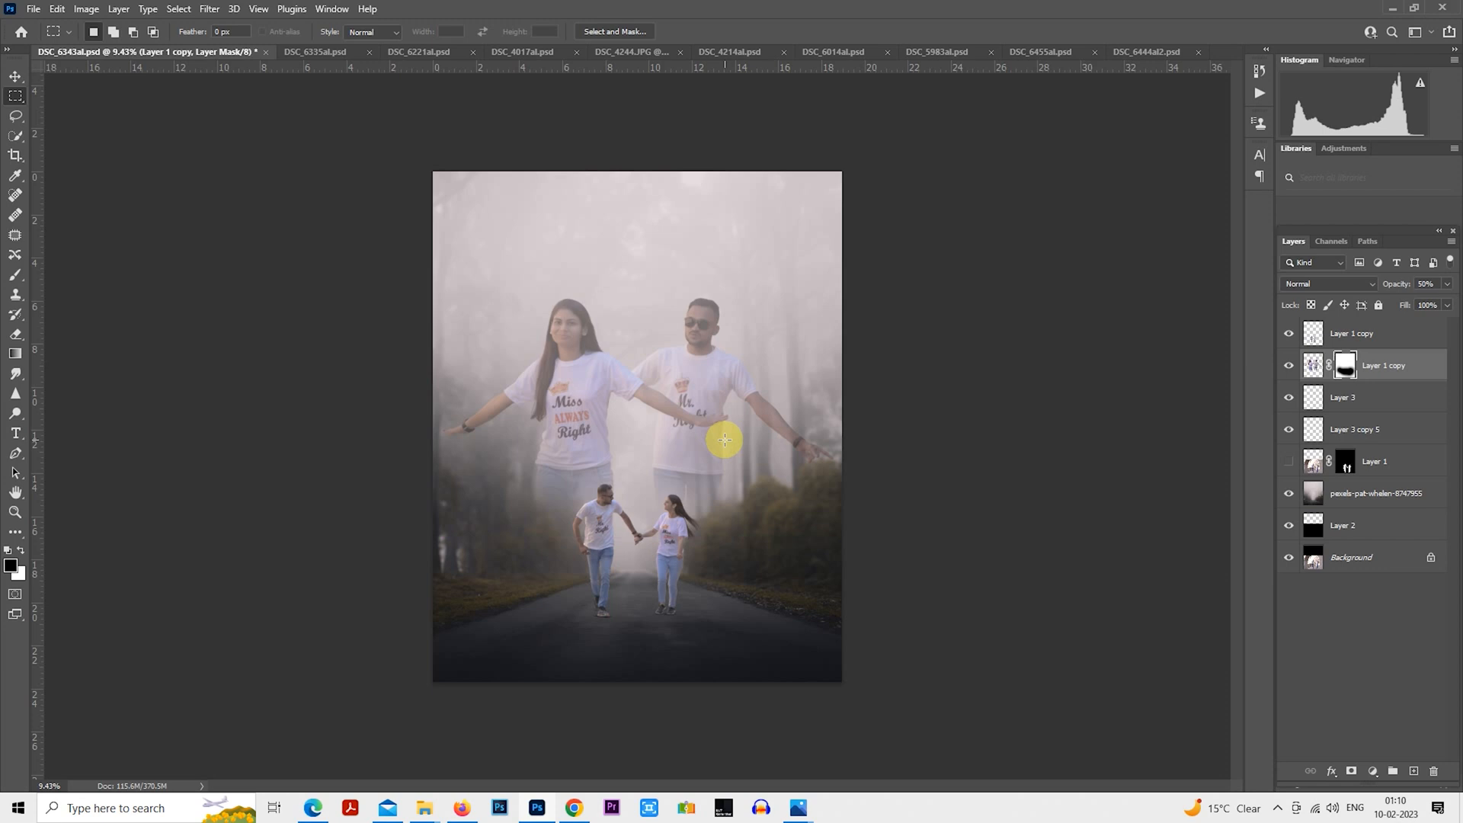
- Examine how the faded large couple blends with the forest and the small couple at different magnifications
scroll(724, 440, up, 1)
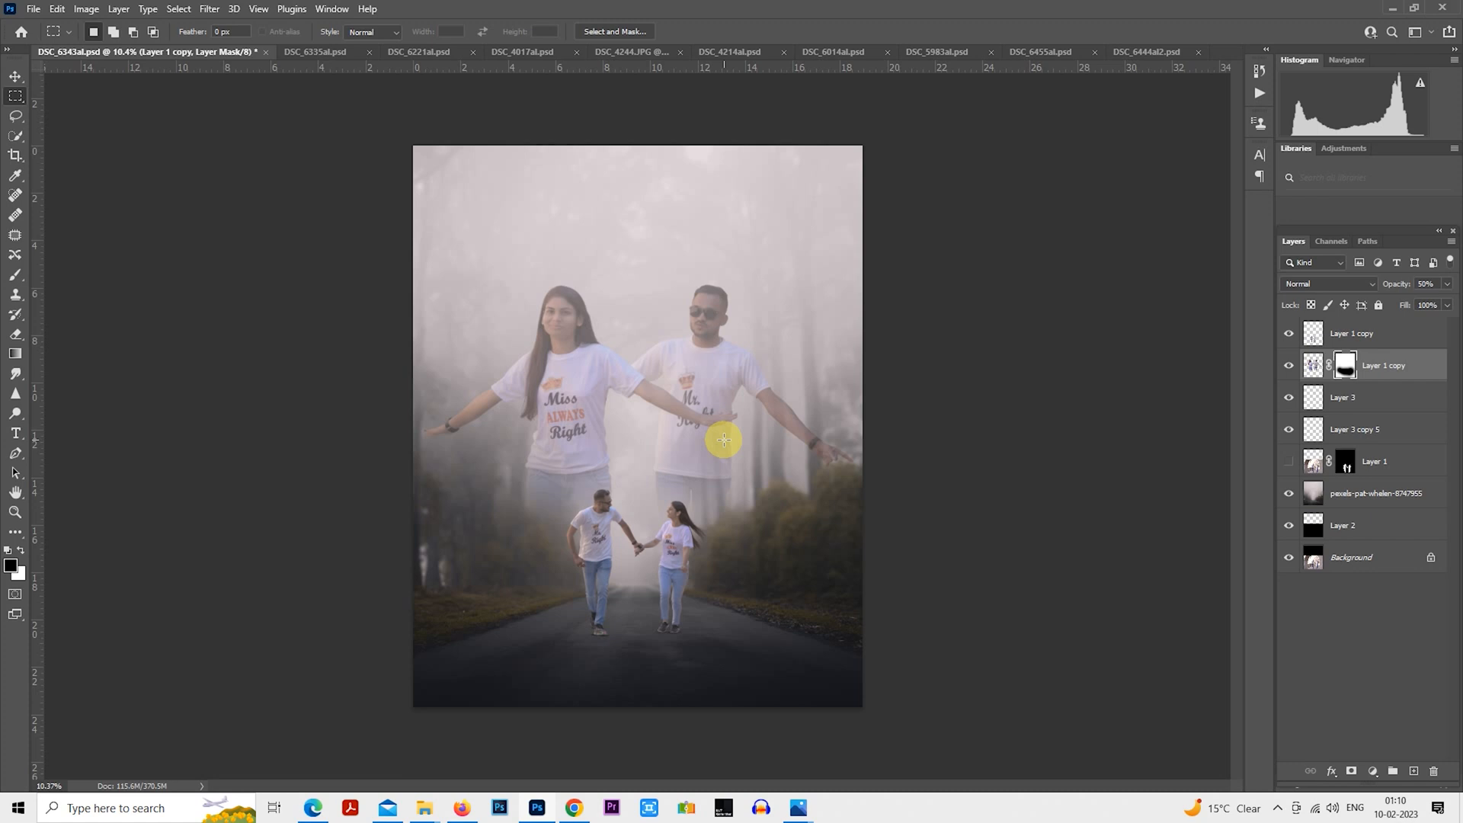
scroll(725, 439, up, 1)
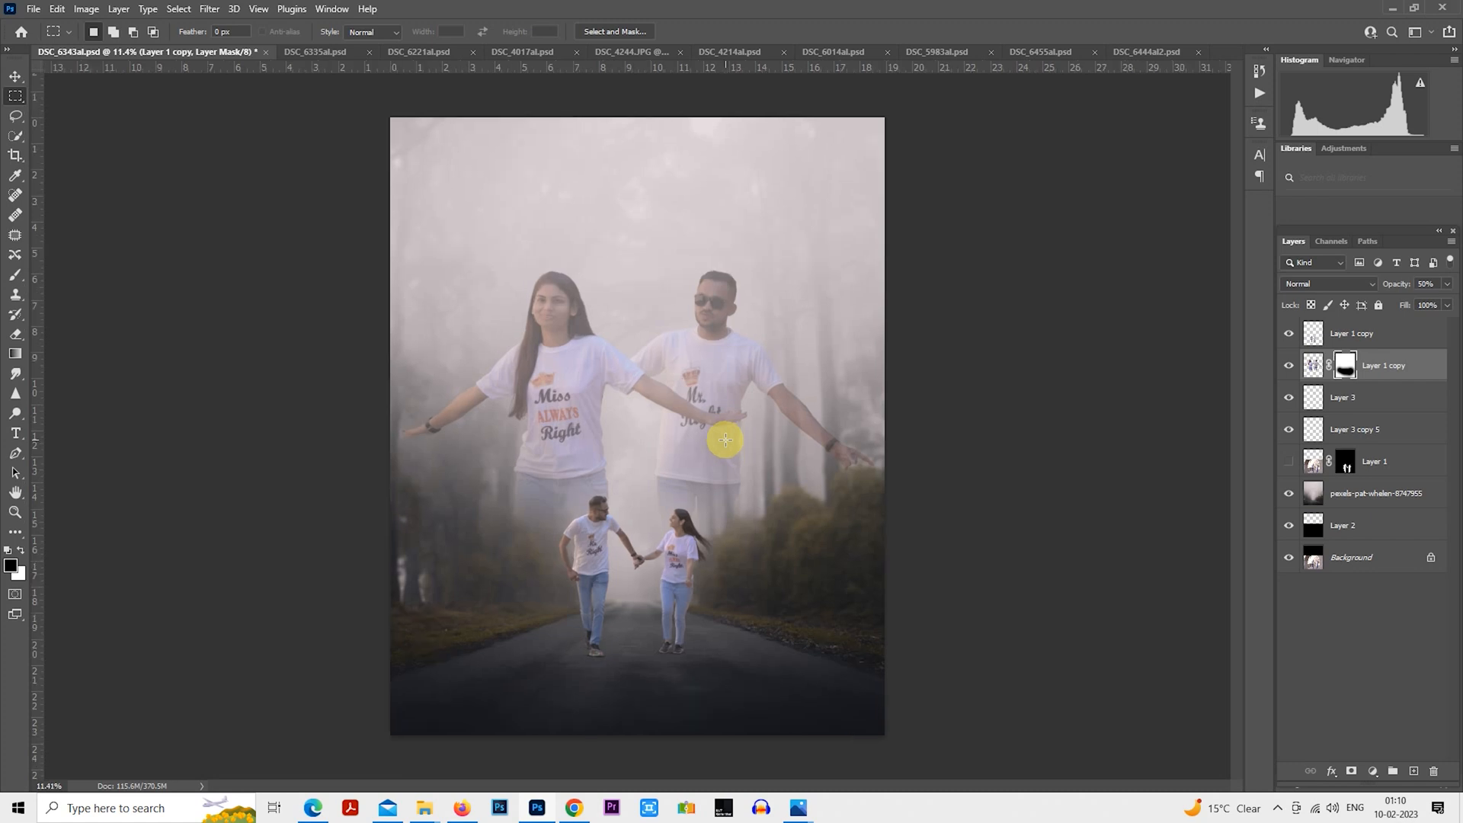
scroll(725, 440, down, 1)
scroll(725, 439, up, 1)
scroll(718, 480, down, 1)
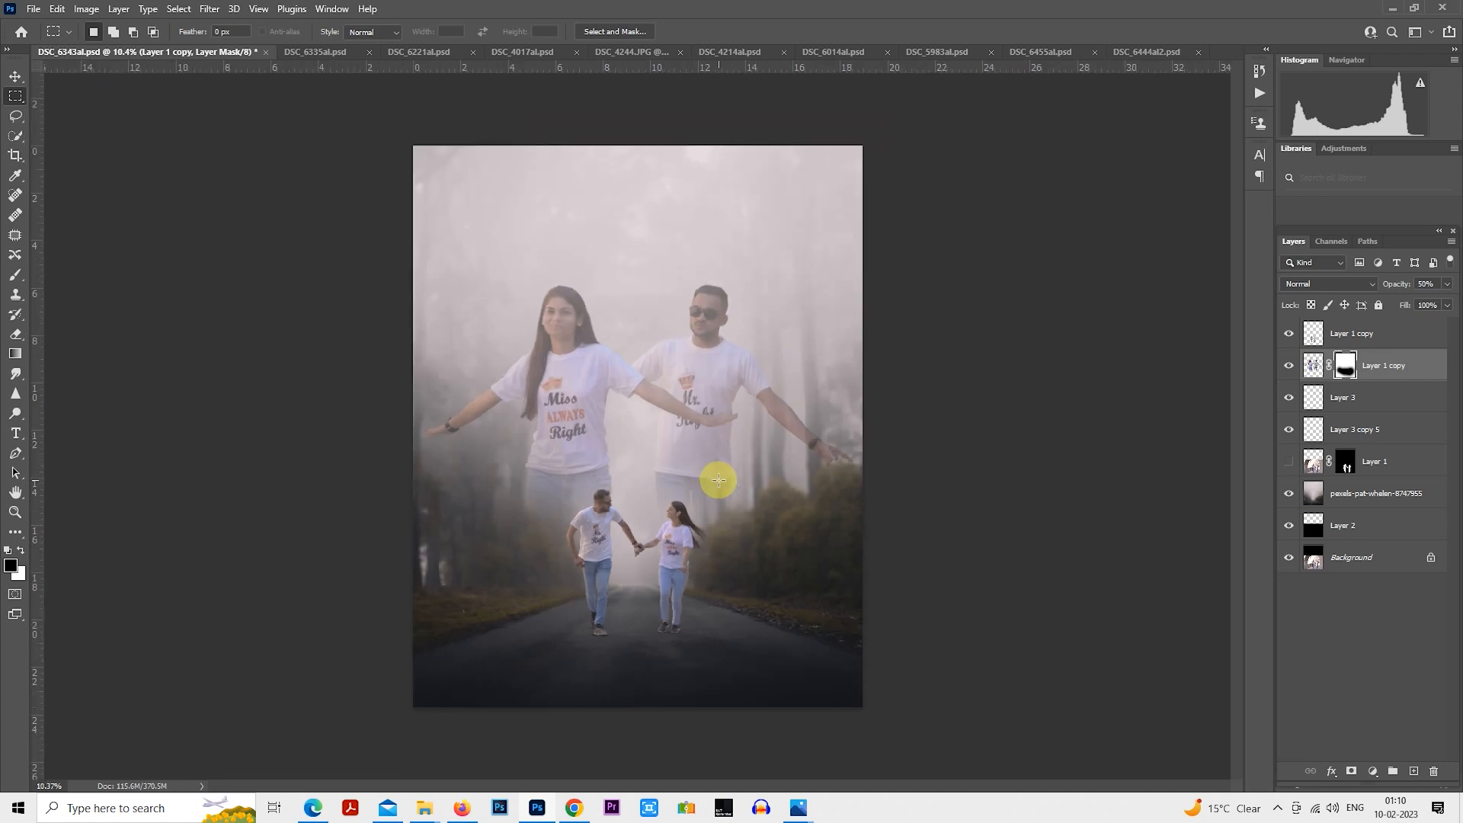
scroll(718, 479, up, 1)
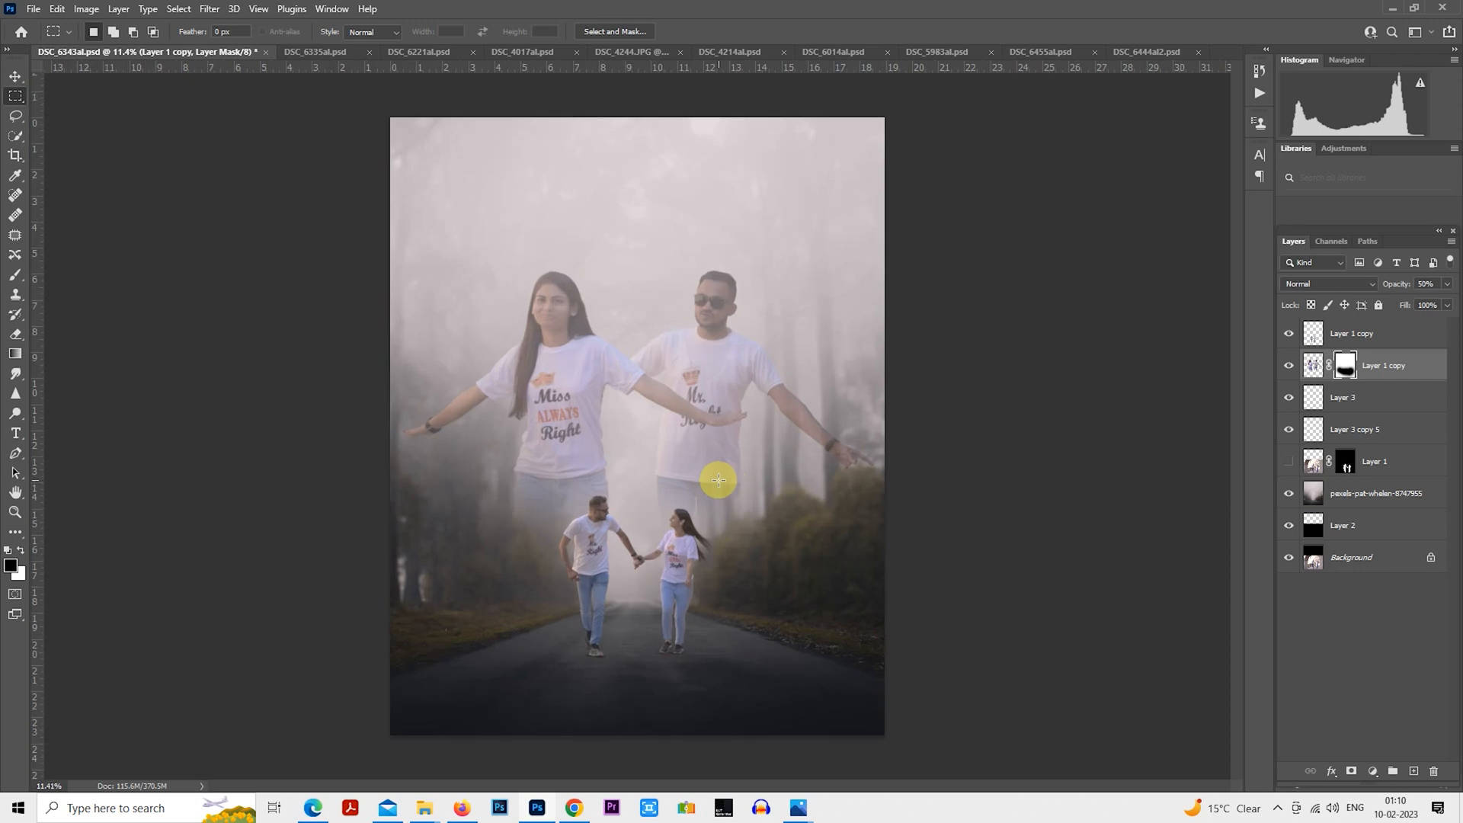
scroll(719, 480, up, 1)
scroll(719, 480, down, 1)
scroll(718, 480, up, 1)
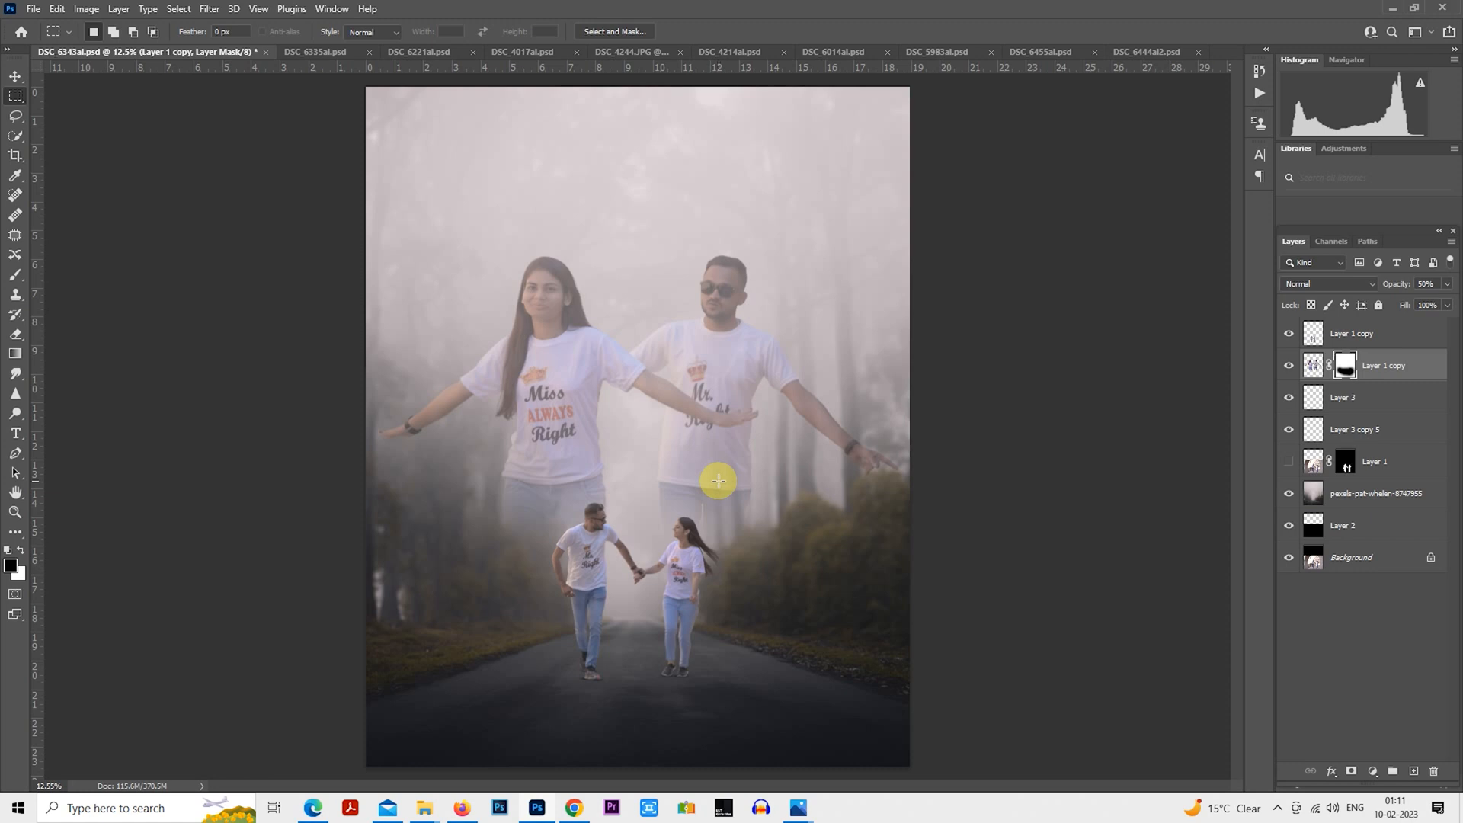
scroll(719, 480, down, 1)
scroll(718, 479, down, 1)
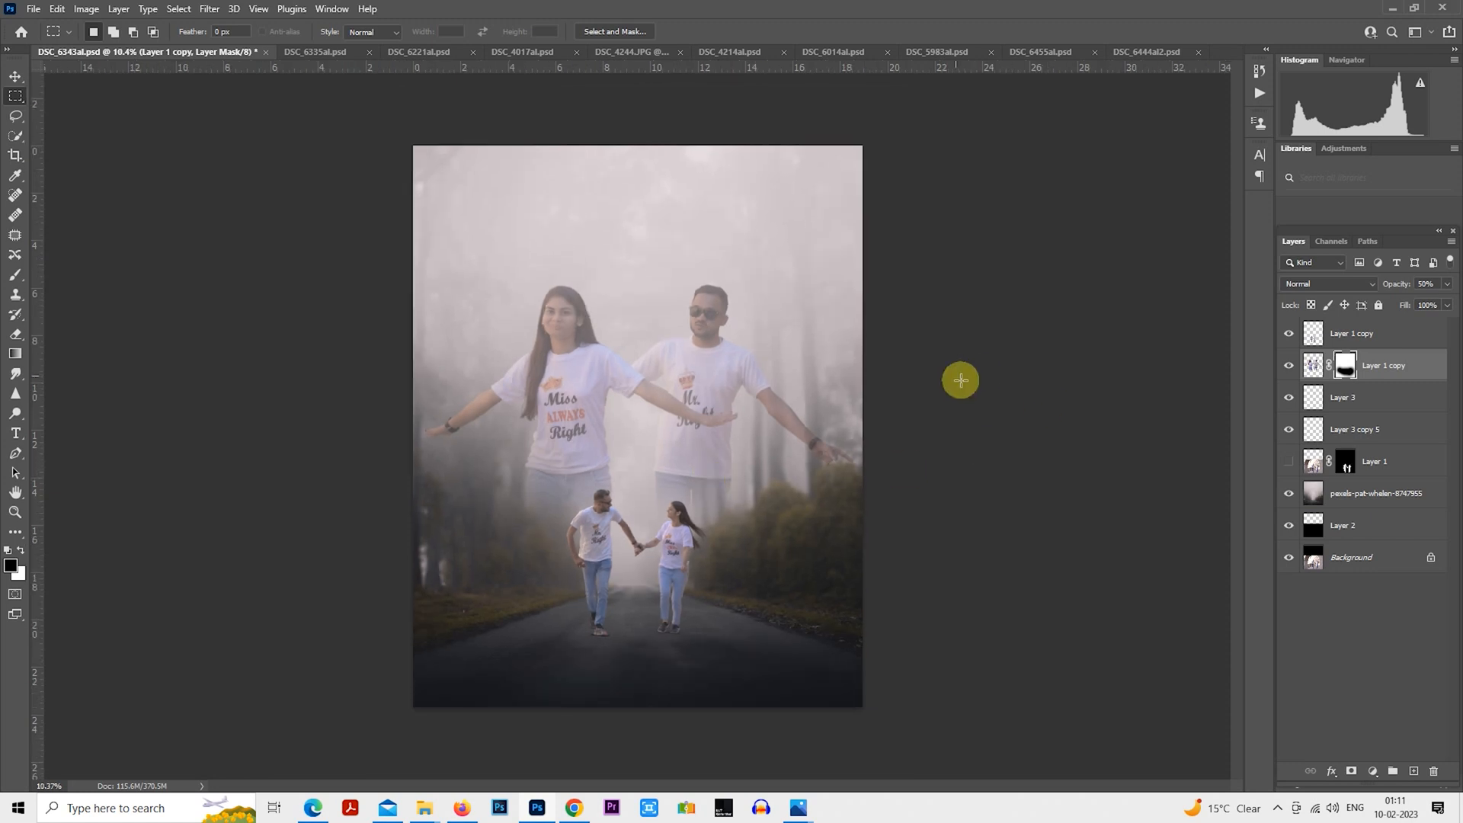
- Try the Luminosity blend mode on the large couple layer and return it to Normal
click(1333, 288)
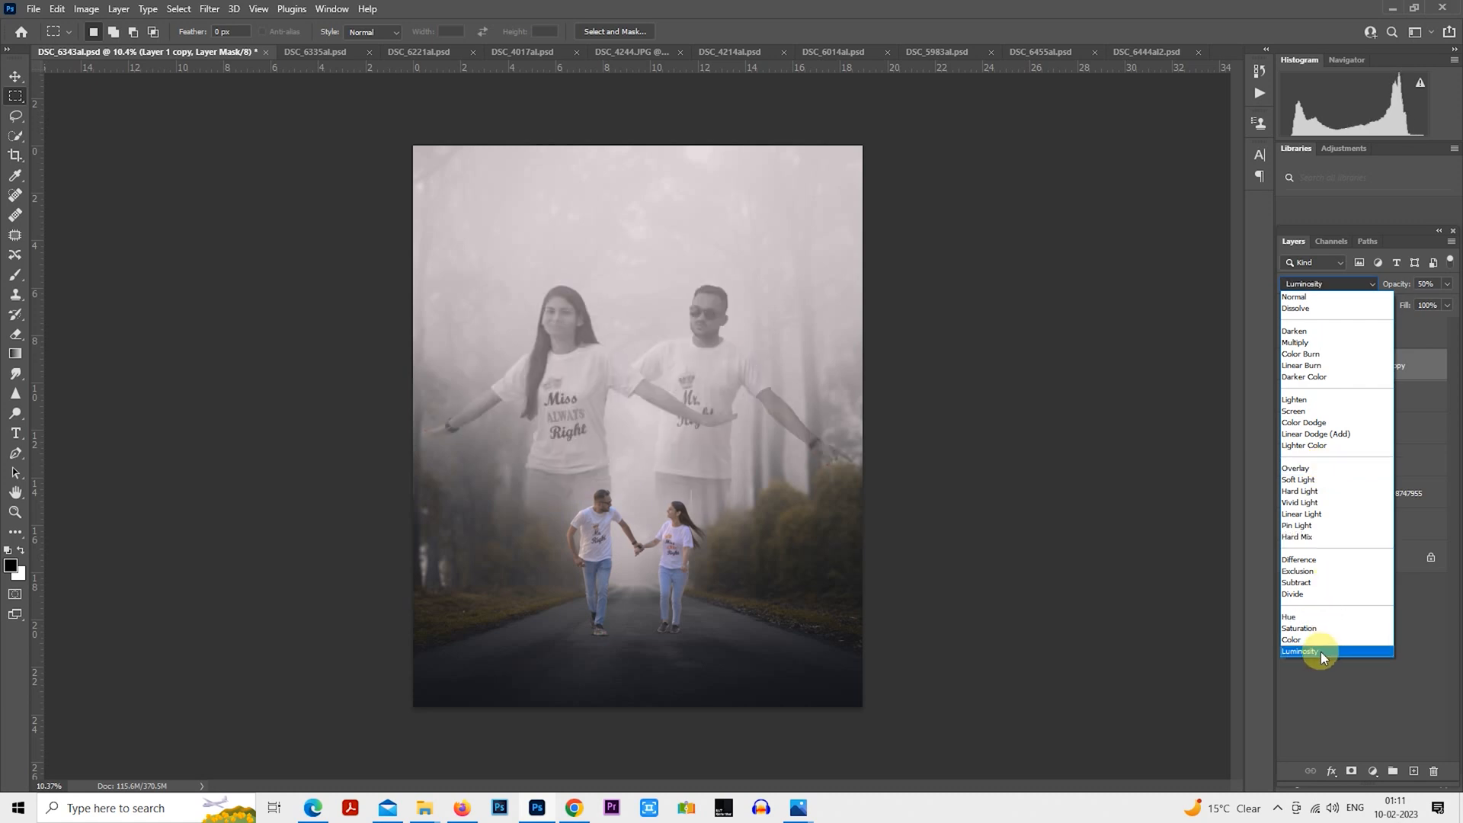
click(1298, 296)
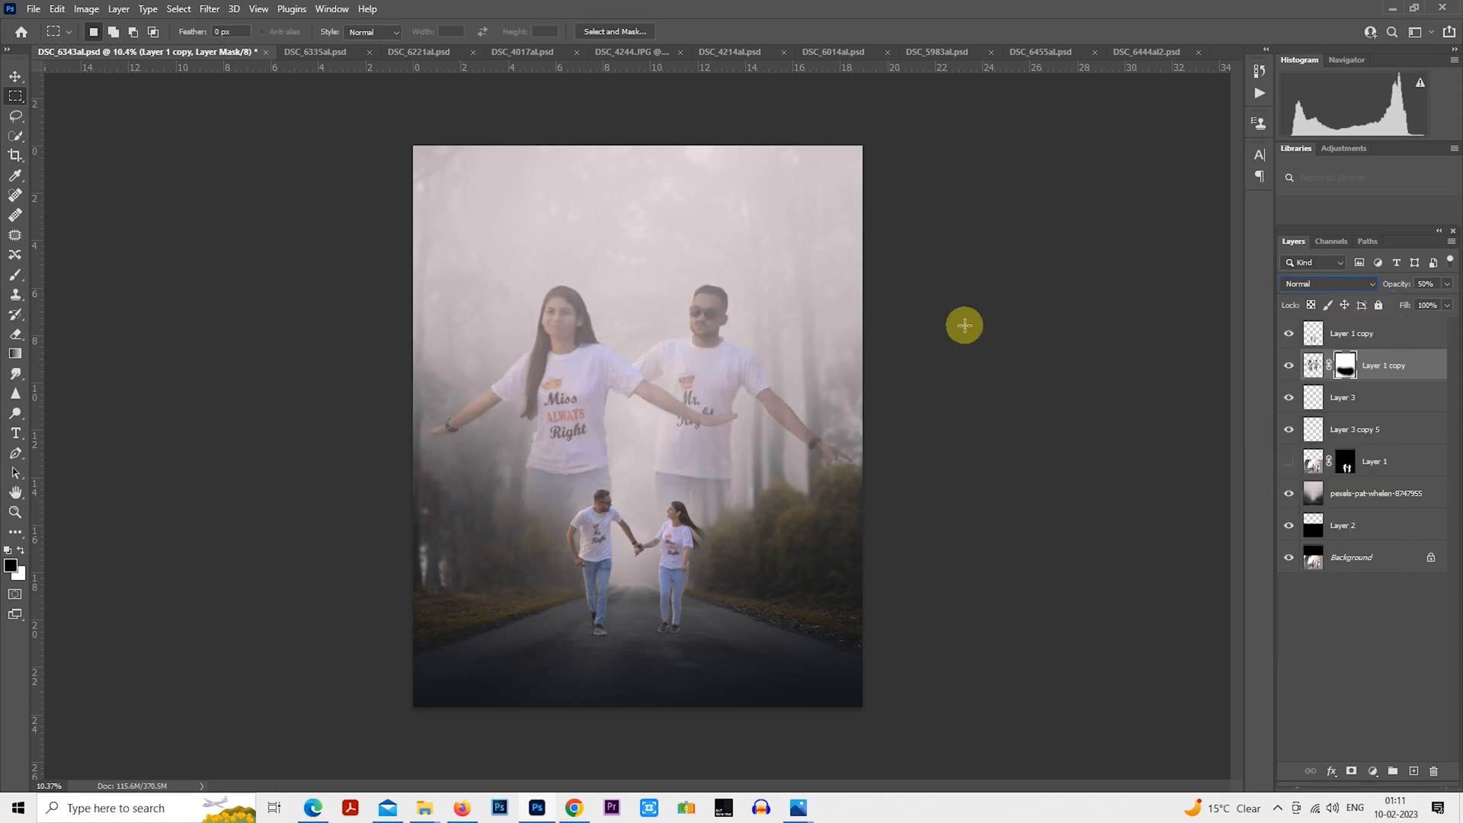
- Stamp all visible layers into a new layer at the top and choose the Camera Raw preset "wedding dark green" for it
click(1390, 333)
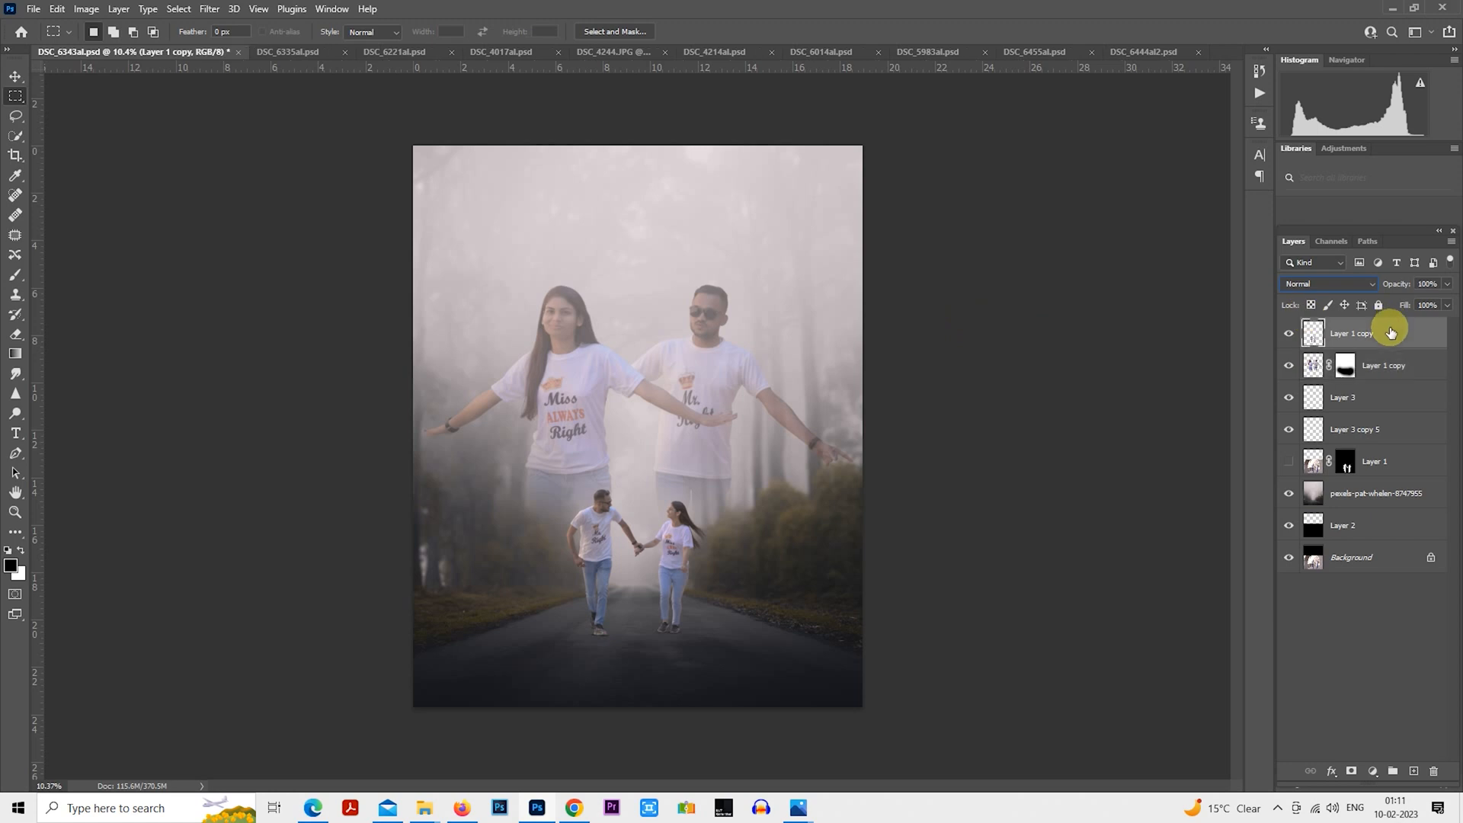
key(ctrl+shift+alt+e)
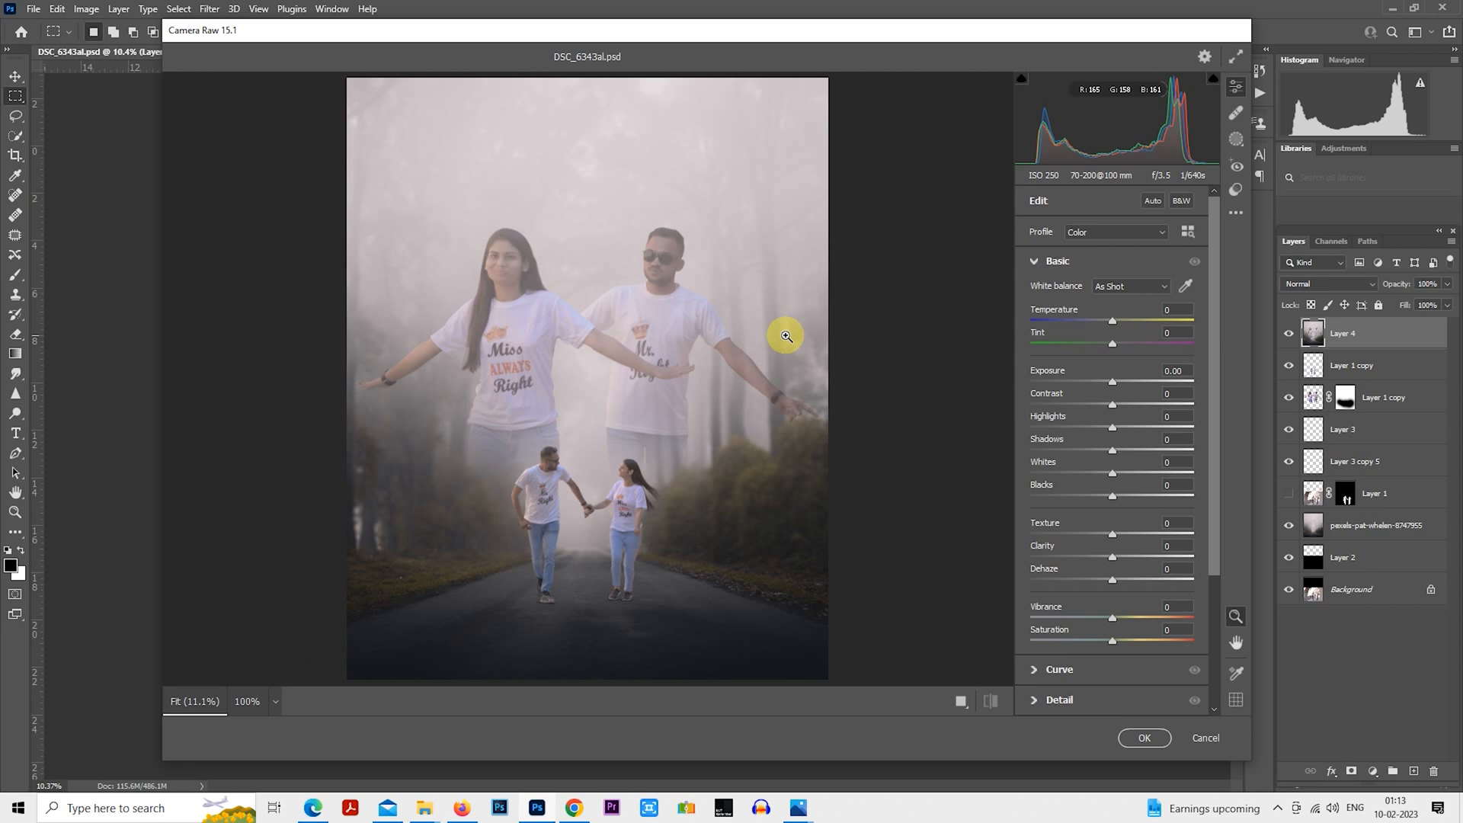
click(1237, 189)
drag(1219, 287, 1201, 562)
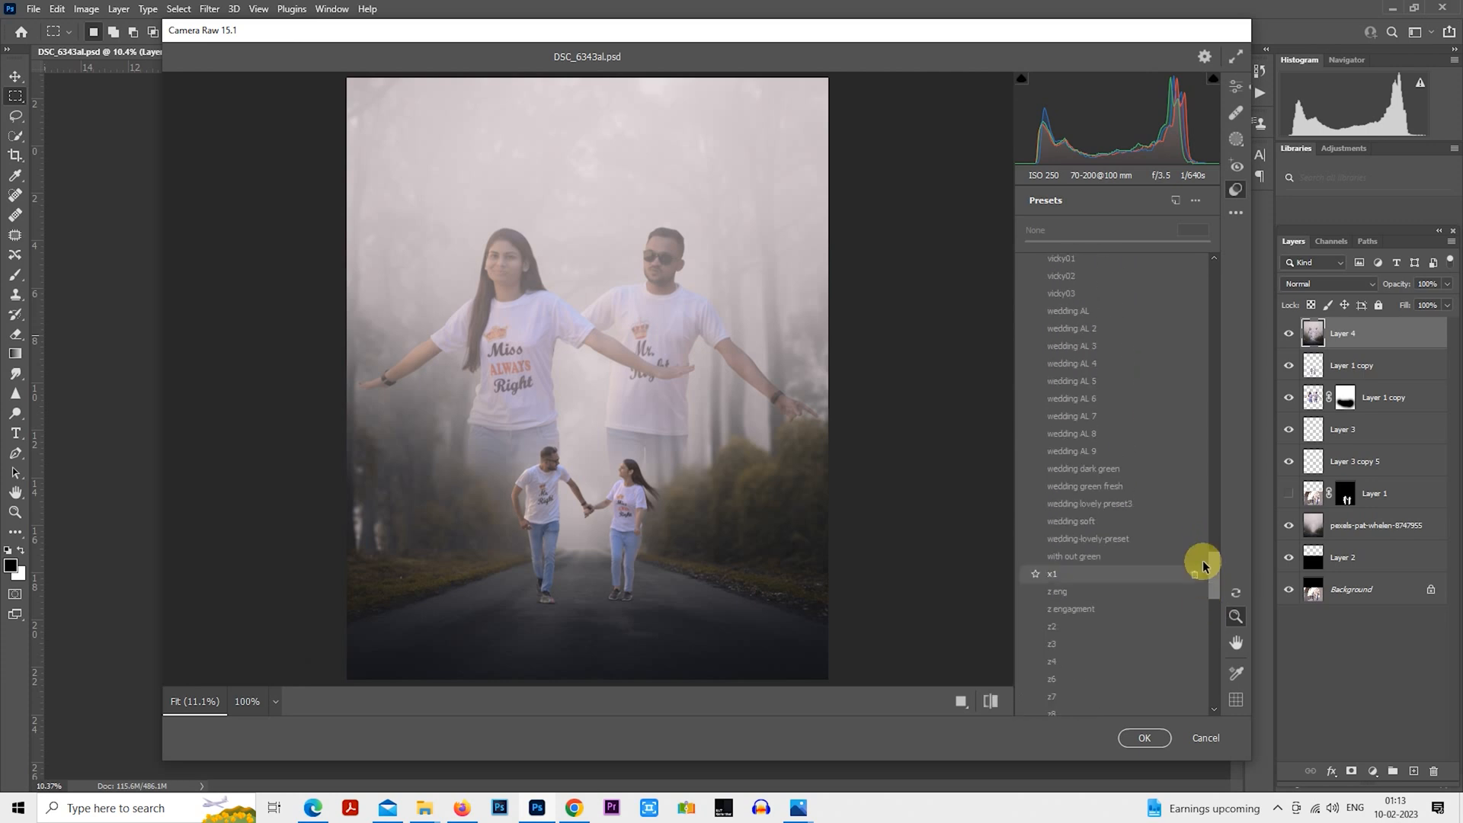
click(1168, 473)
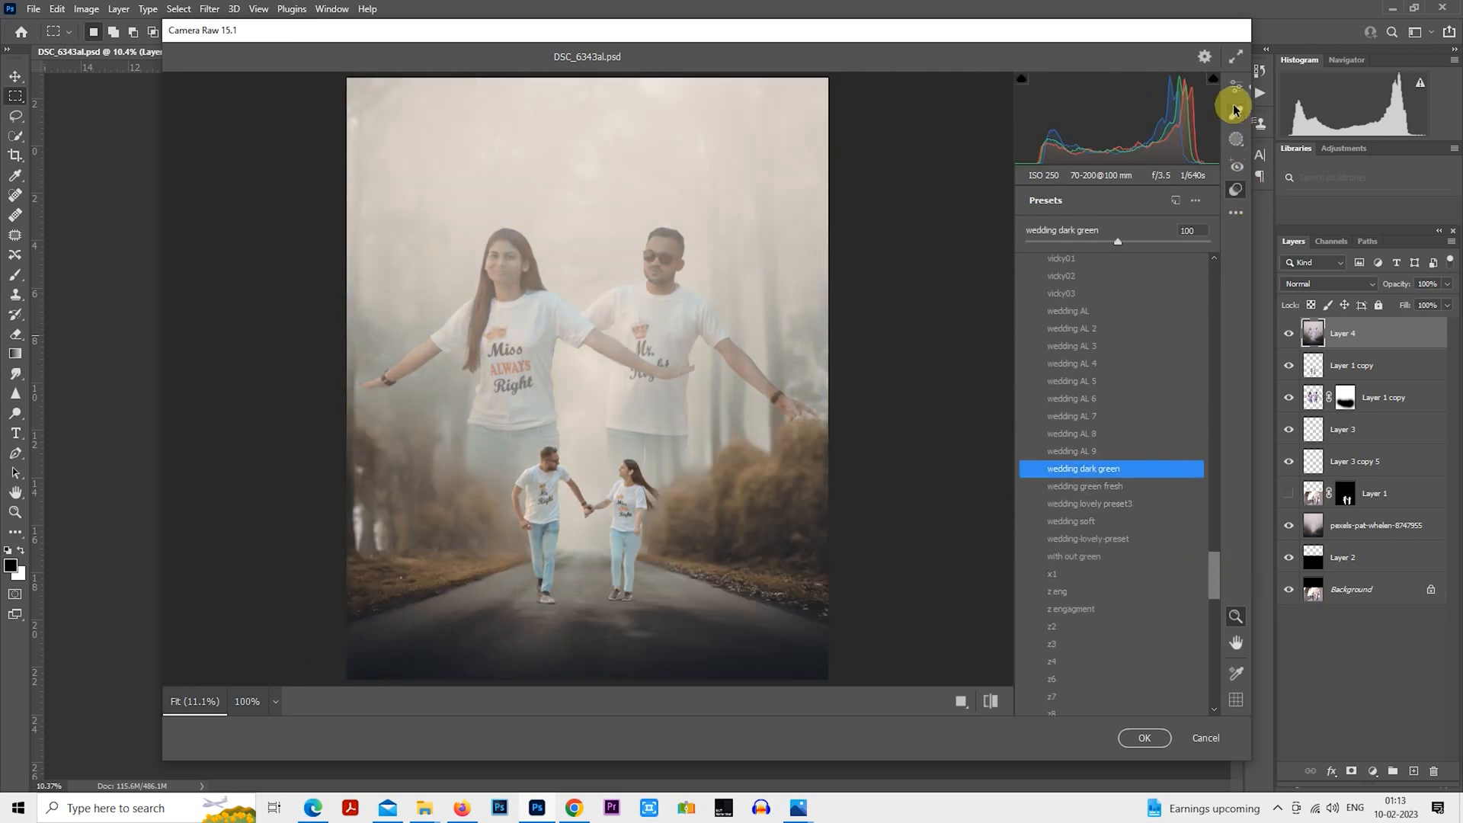
- Add a Camera Raw vignette of -12 with midpoint 0, roundness +49 and feather 100
click(1236, 88)
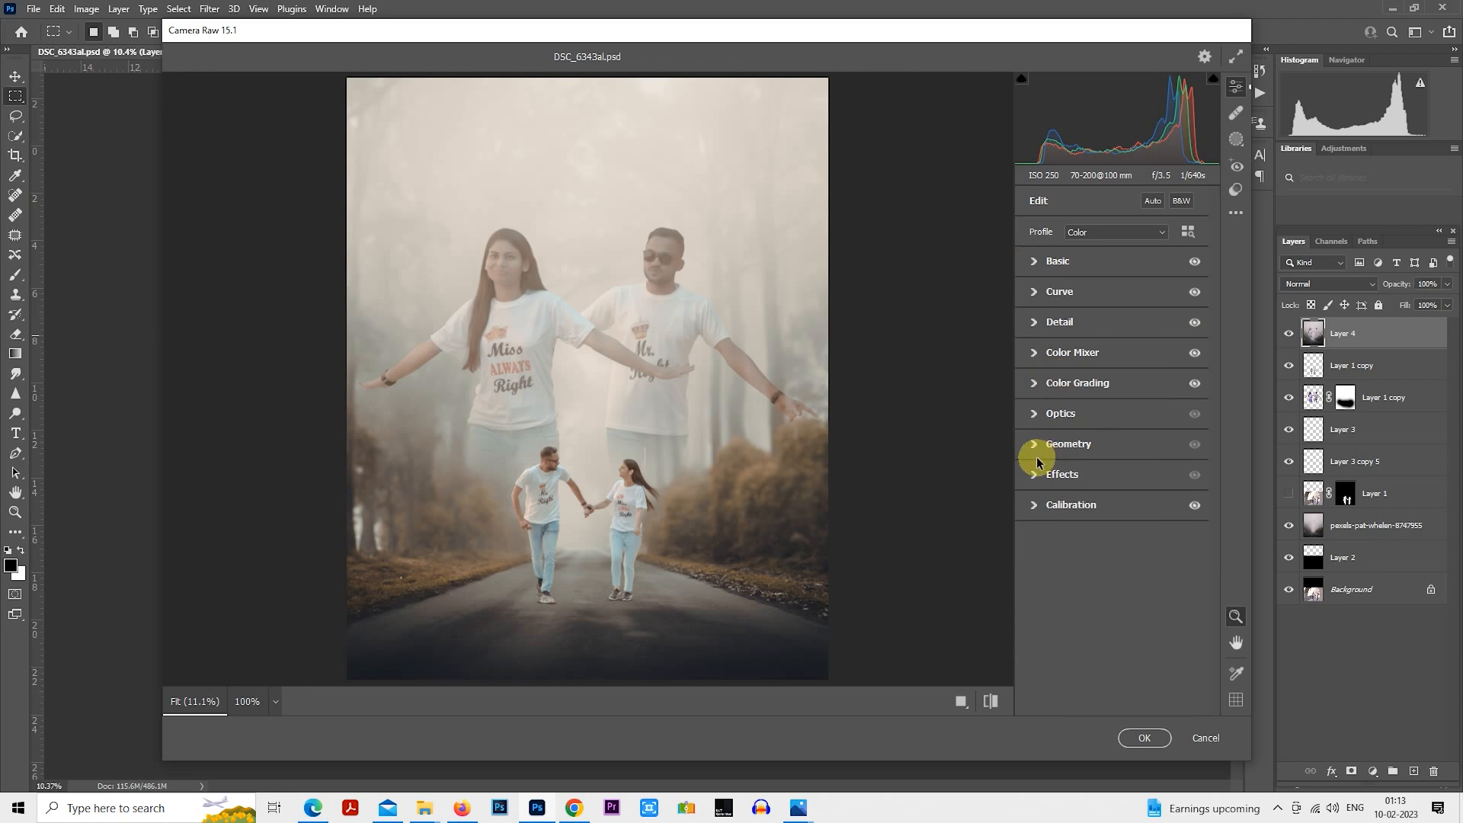
click(1061, 474)
drag(1112, 540, 1103, 543)
drag(1112, 592, 1228, 630)
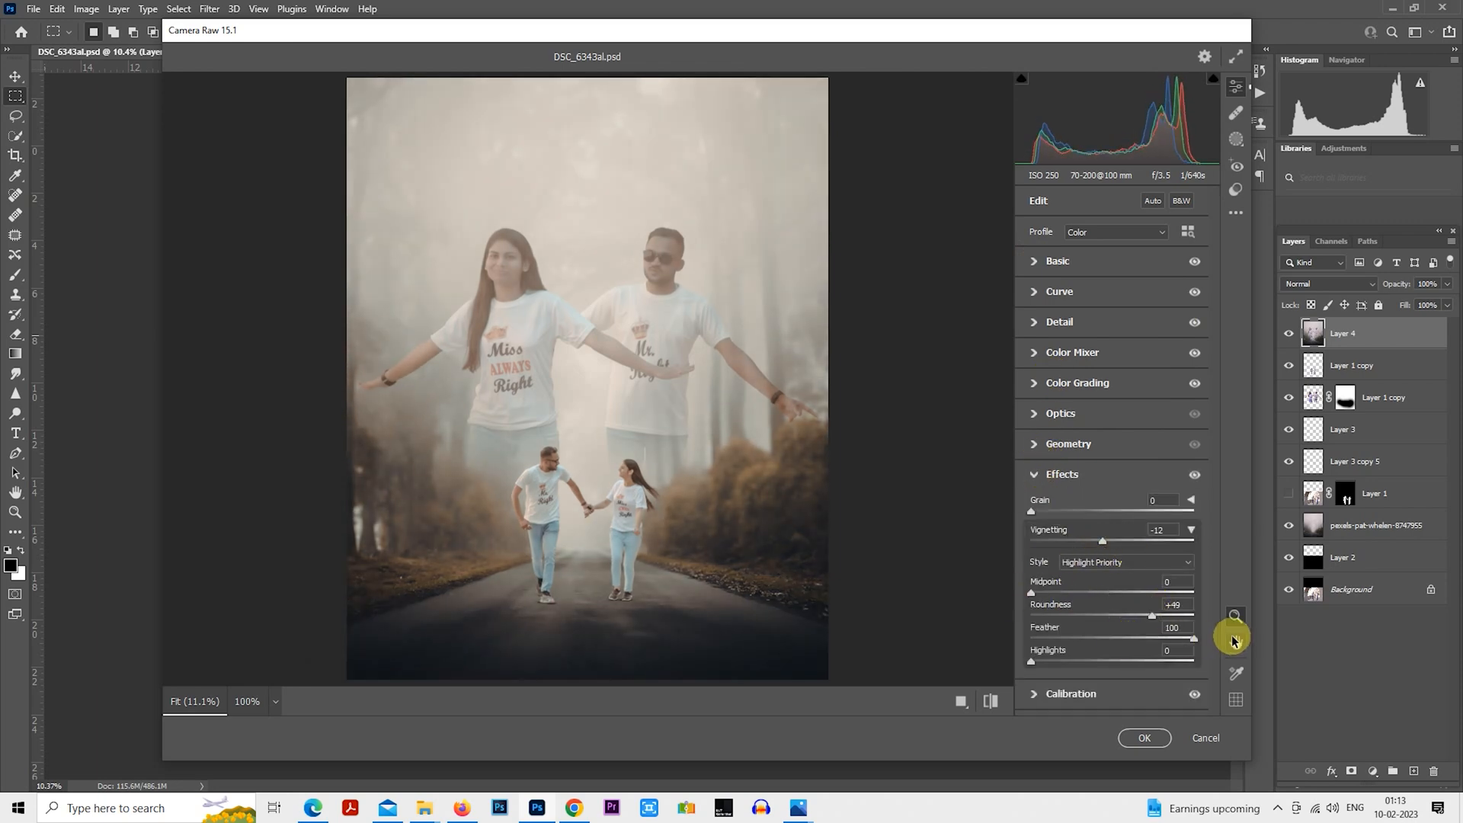
- Set the oranges luminance to +3 in the Camera Raw Color Mixer
click(1037, 353)
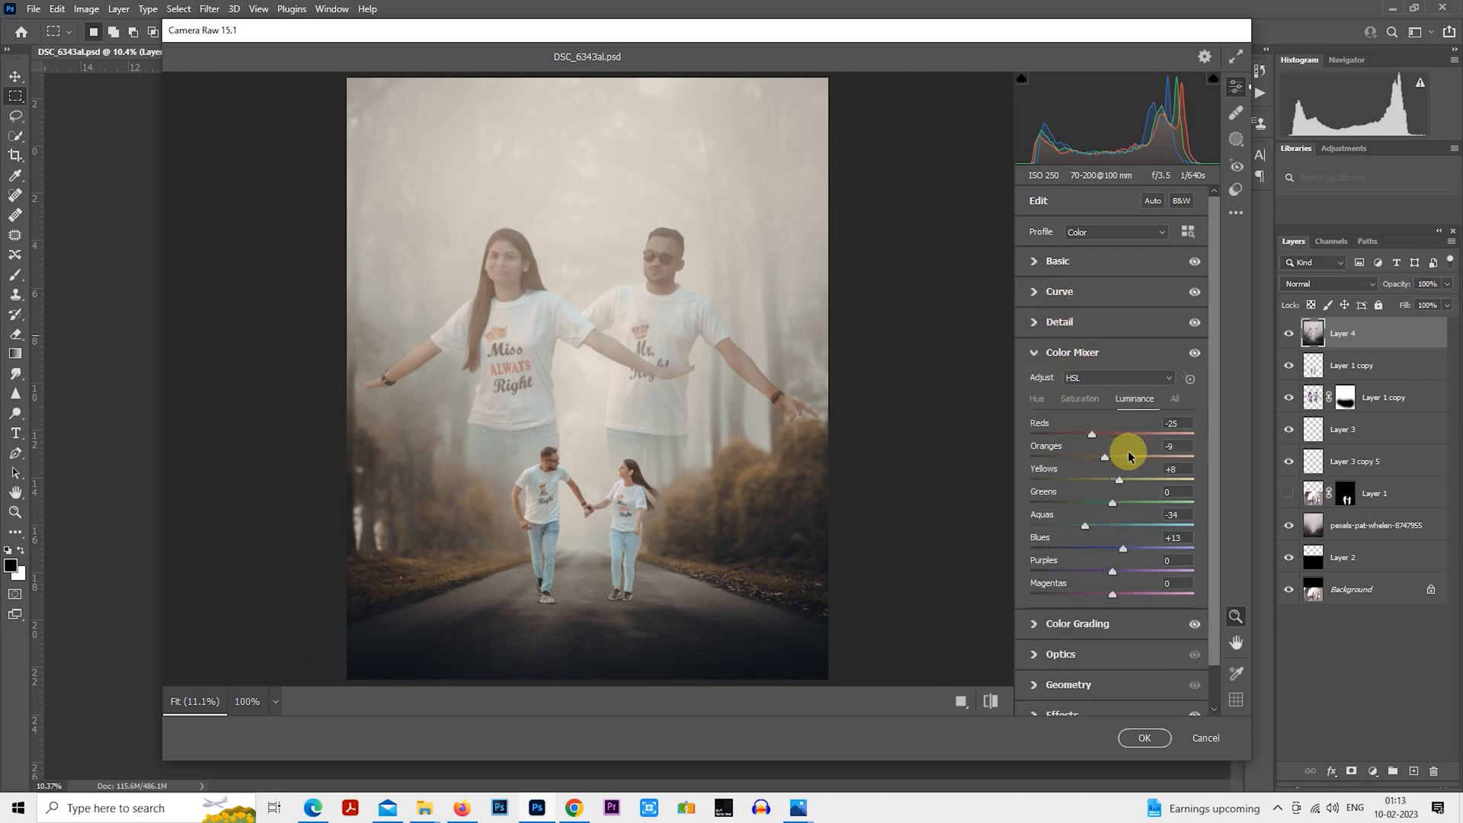
drag(1125, 459, 1113, 461)
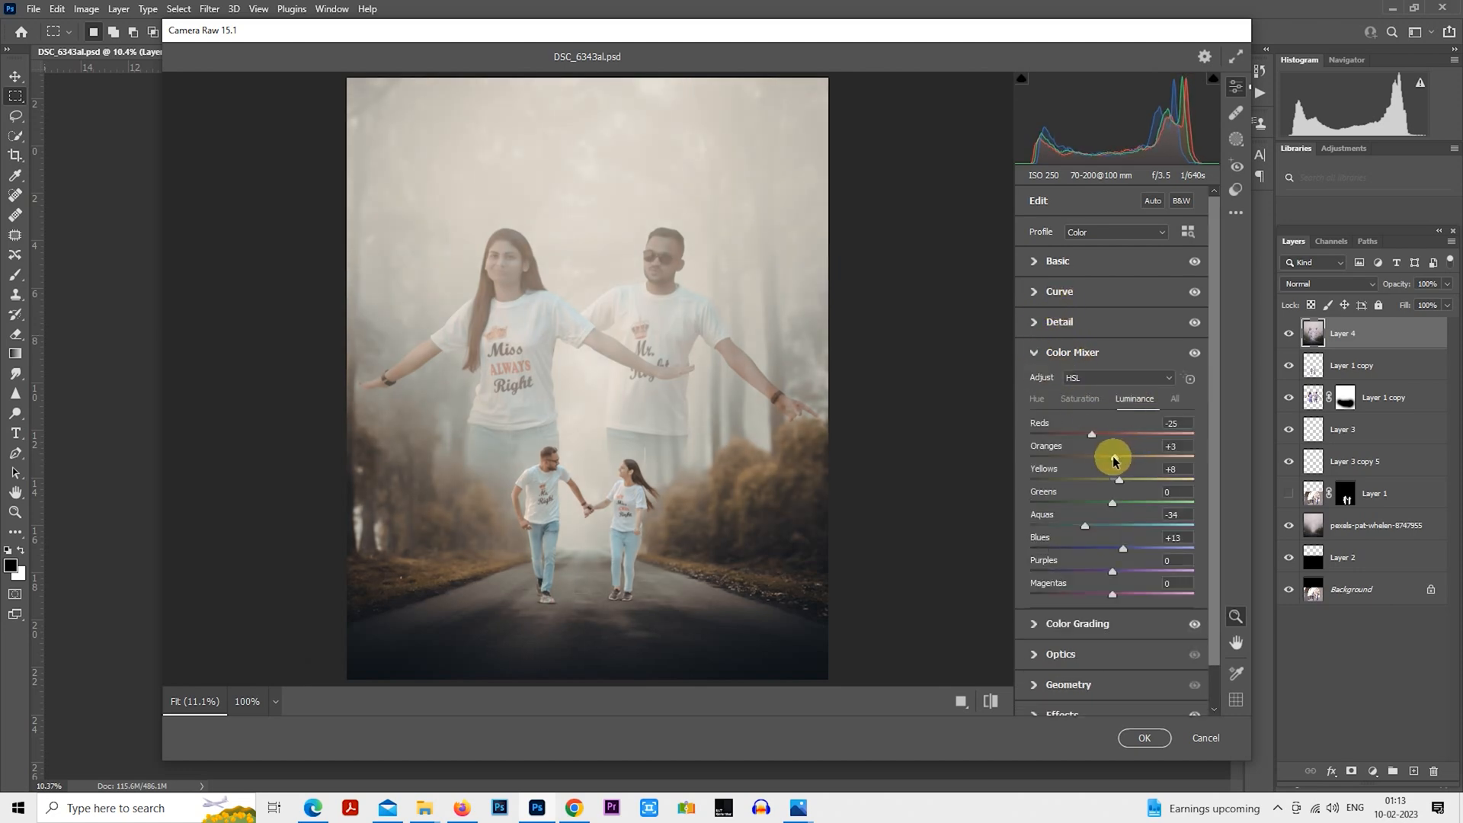
click(1081, 399)
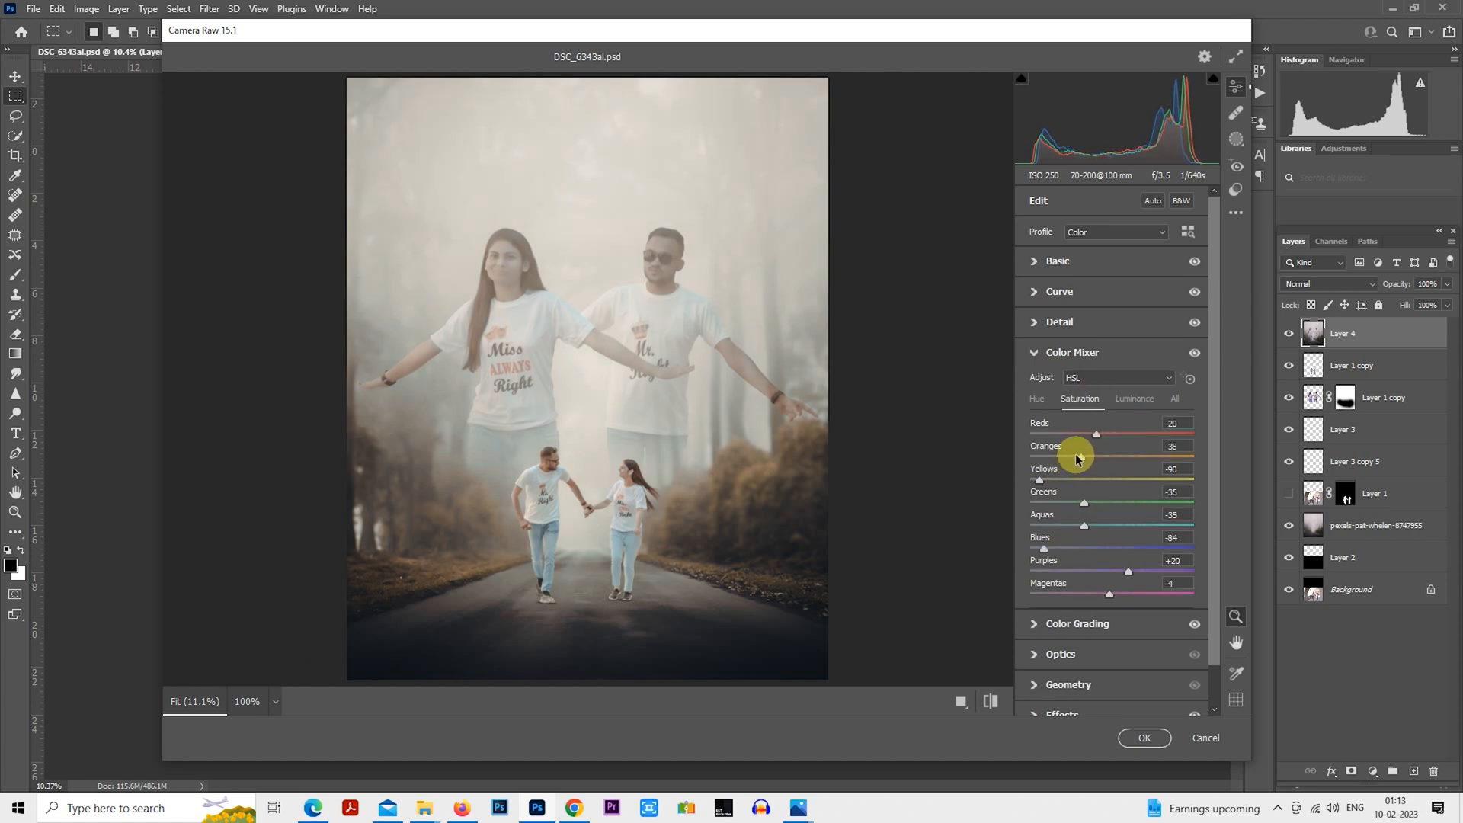
- Set the Color Mixer hues to -4 for greens, -4 for aquas and -8 for blues, and the blues saturation to -39
click(1036, 397)
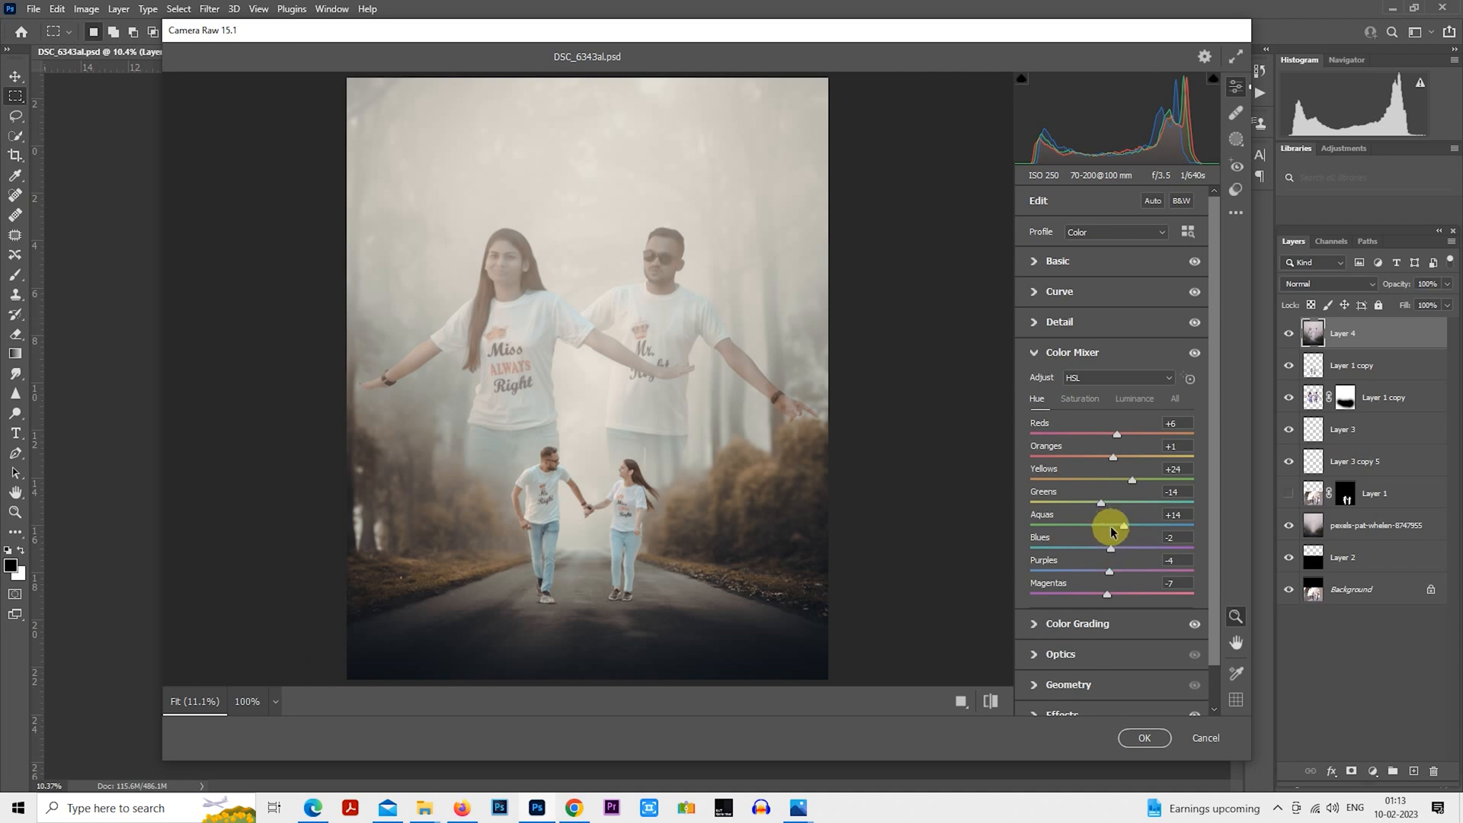
click(1109, 527)
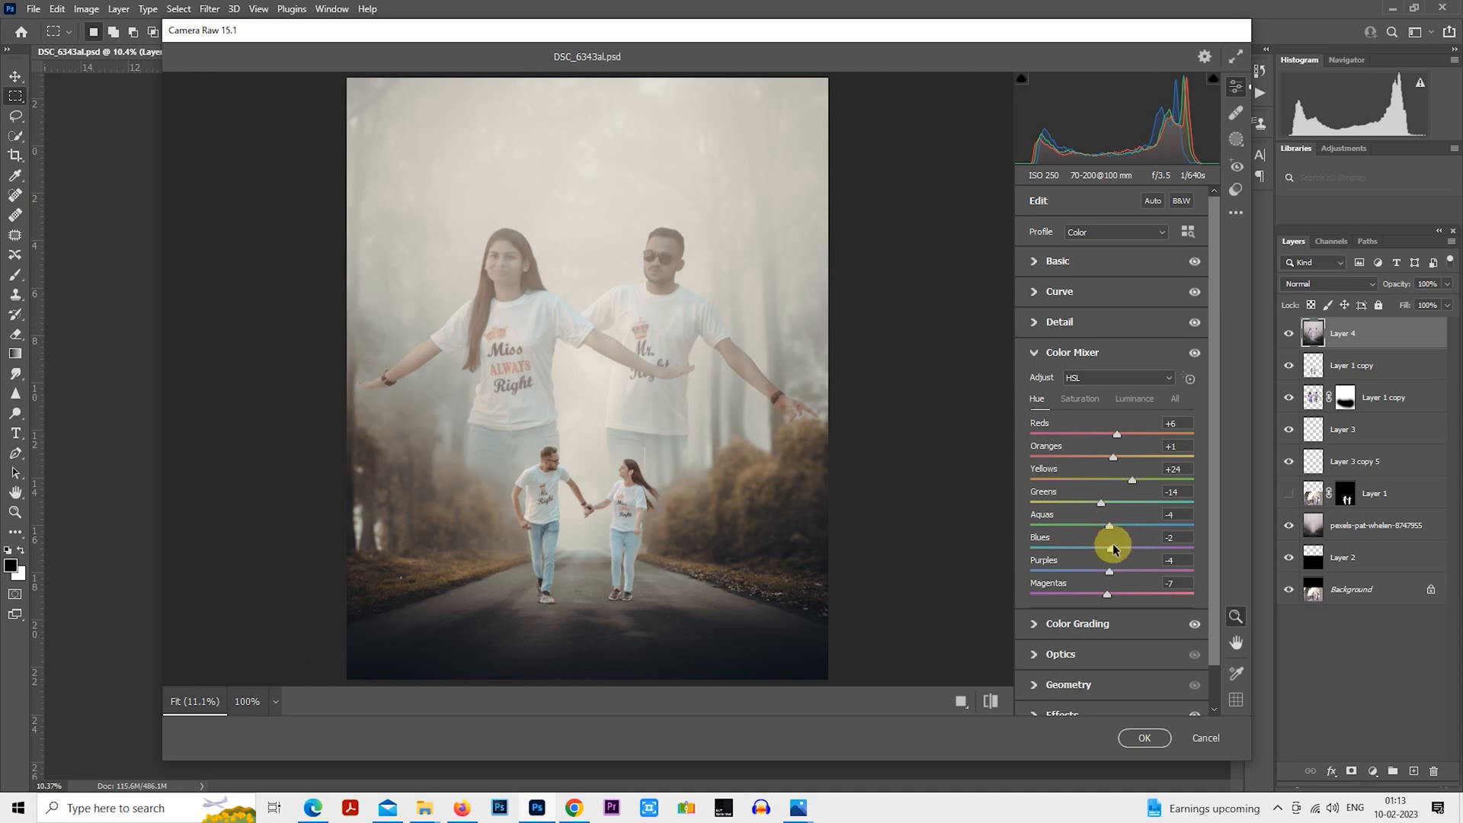
click(1109, 503)
mouse_move(1112, 543)
mouse_down()
mouse_move(1087, 546)
mouse_move(1102, 545)
mouse_up()
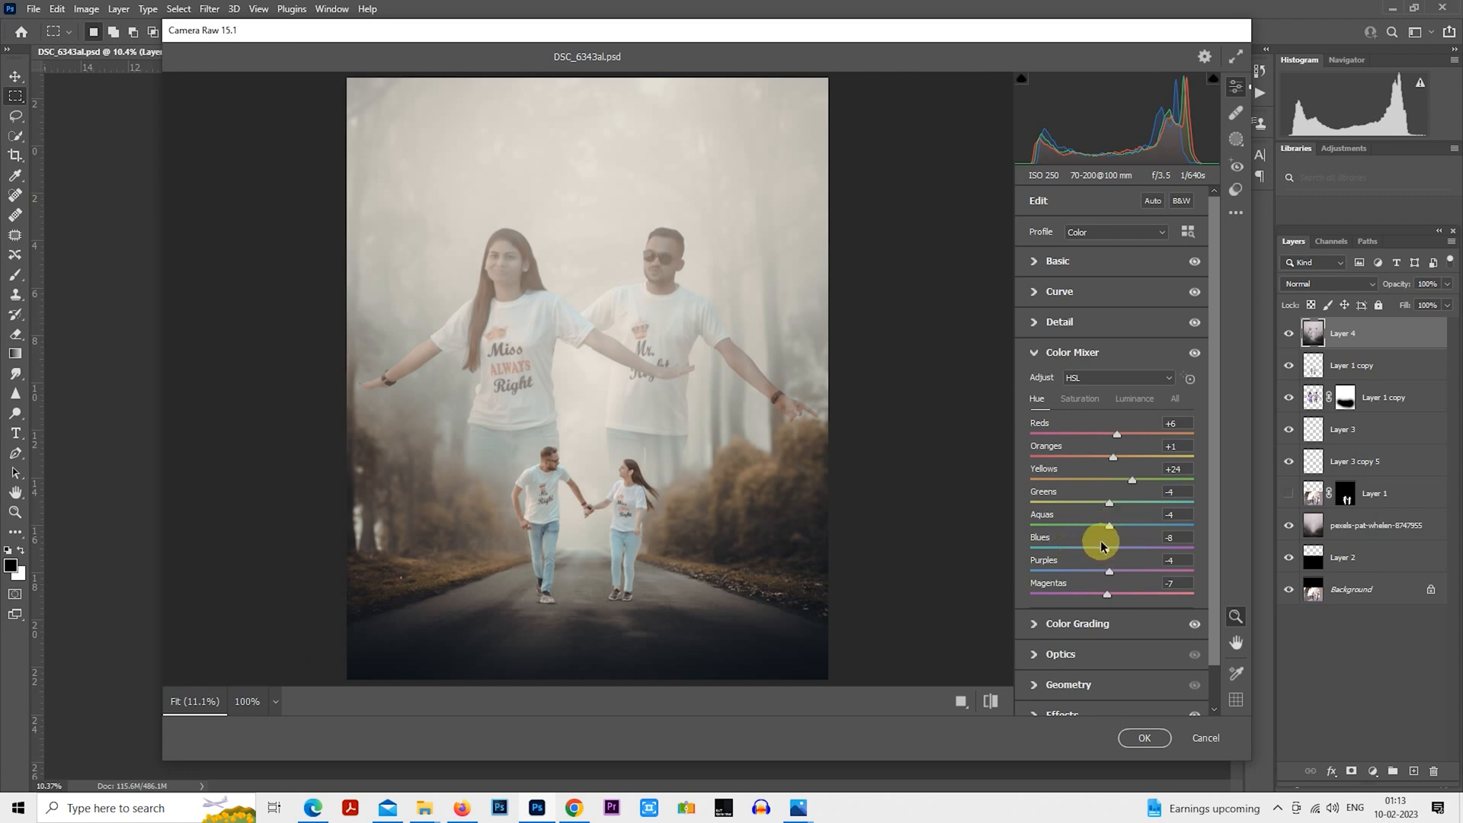
click(1077, 397)
drag(1086, 550, 1080, 548)
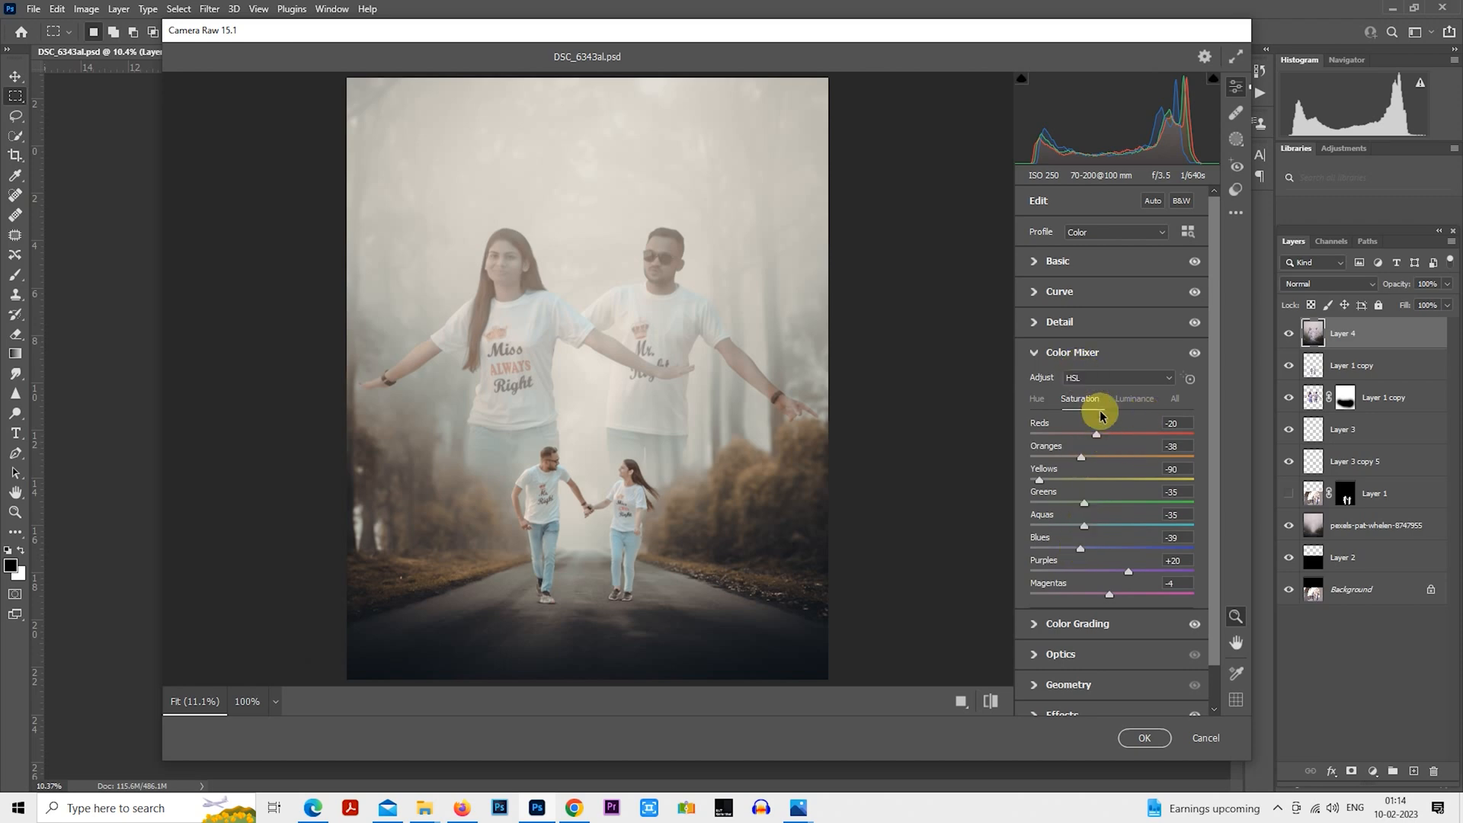
- Refine the Basic tones with contrast -19, highlights -67, shadows +77, whites +5 and blacks -42, and fine-tune the clarity
click(1040, 262)
drag(1067, 427, 1097, 405)
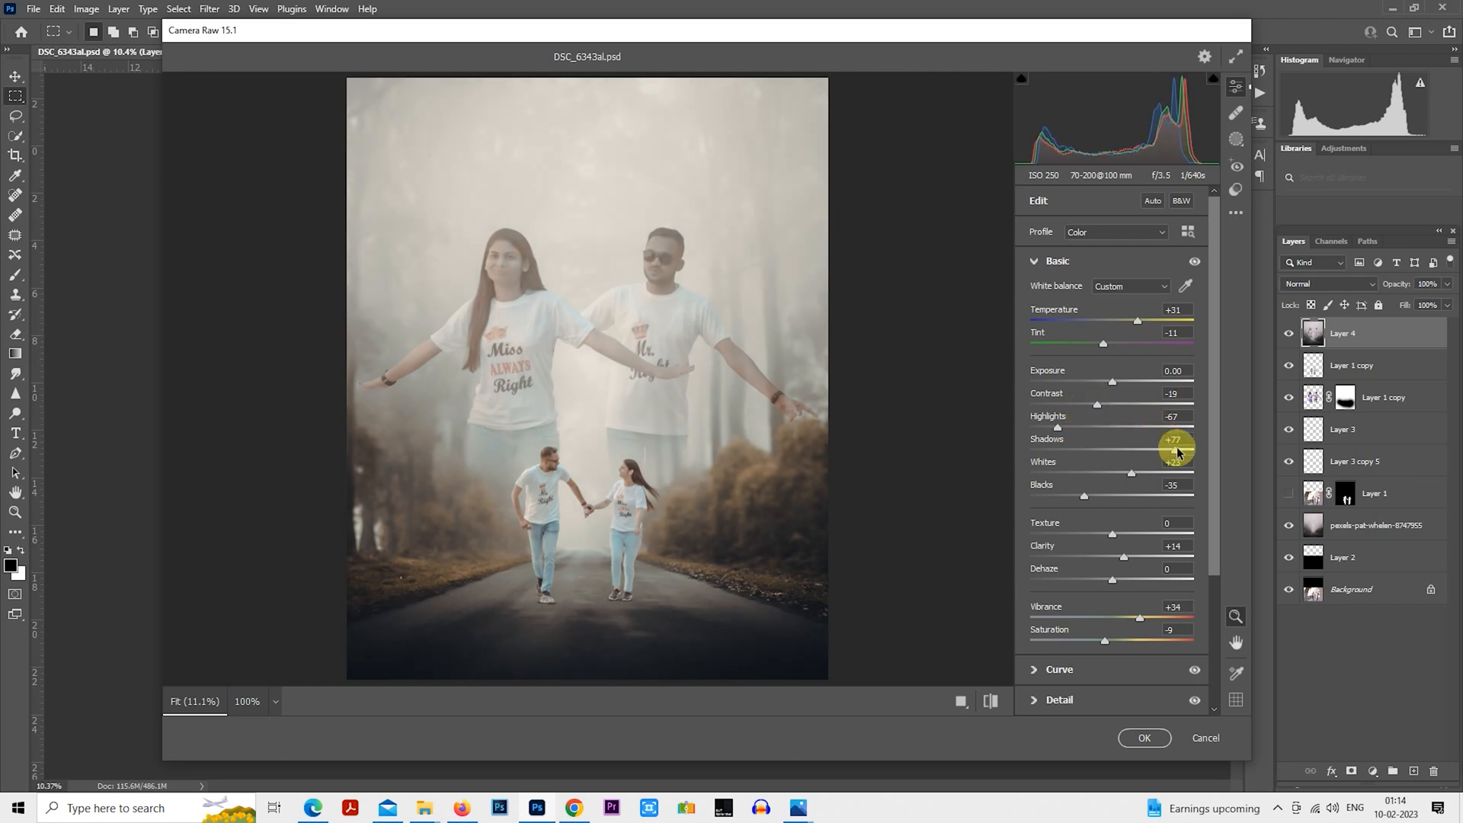
drag(1180, 451, 1173, 450)
mouse_move(1097, 496)
mouse_down()
mouse_move(1061, 499)
mouse_move(1116, 473)
mouse_up()
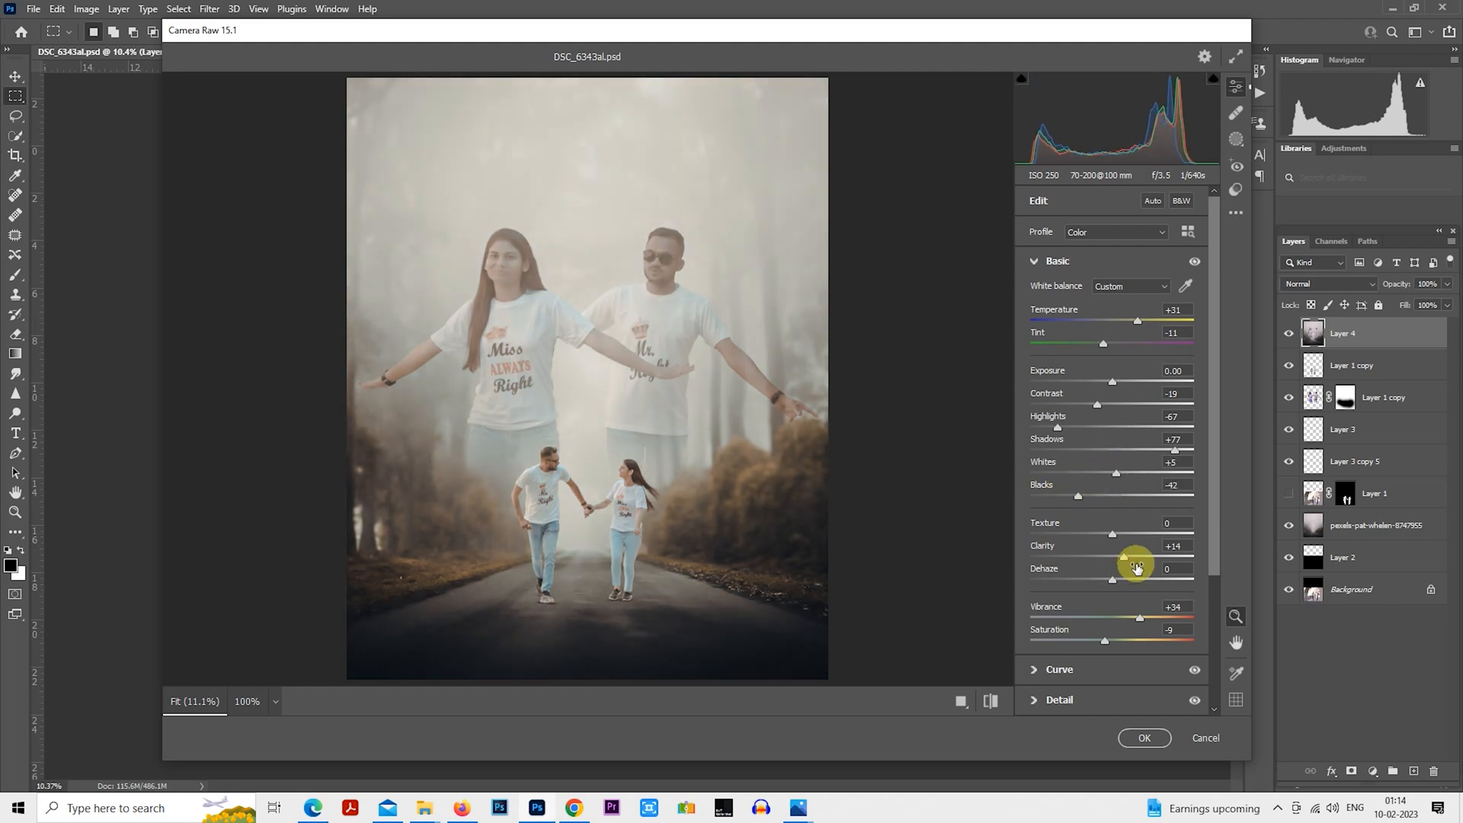
drag(1140, 561, 1127, 560)
click(1035, 264)
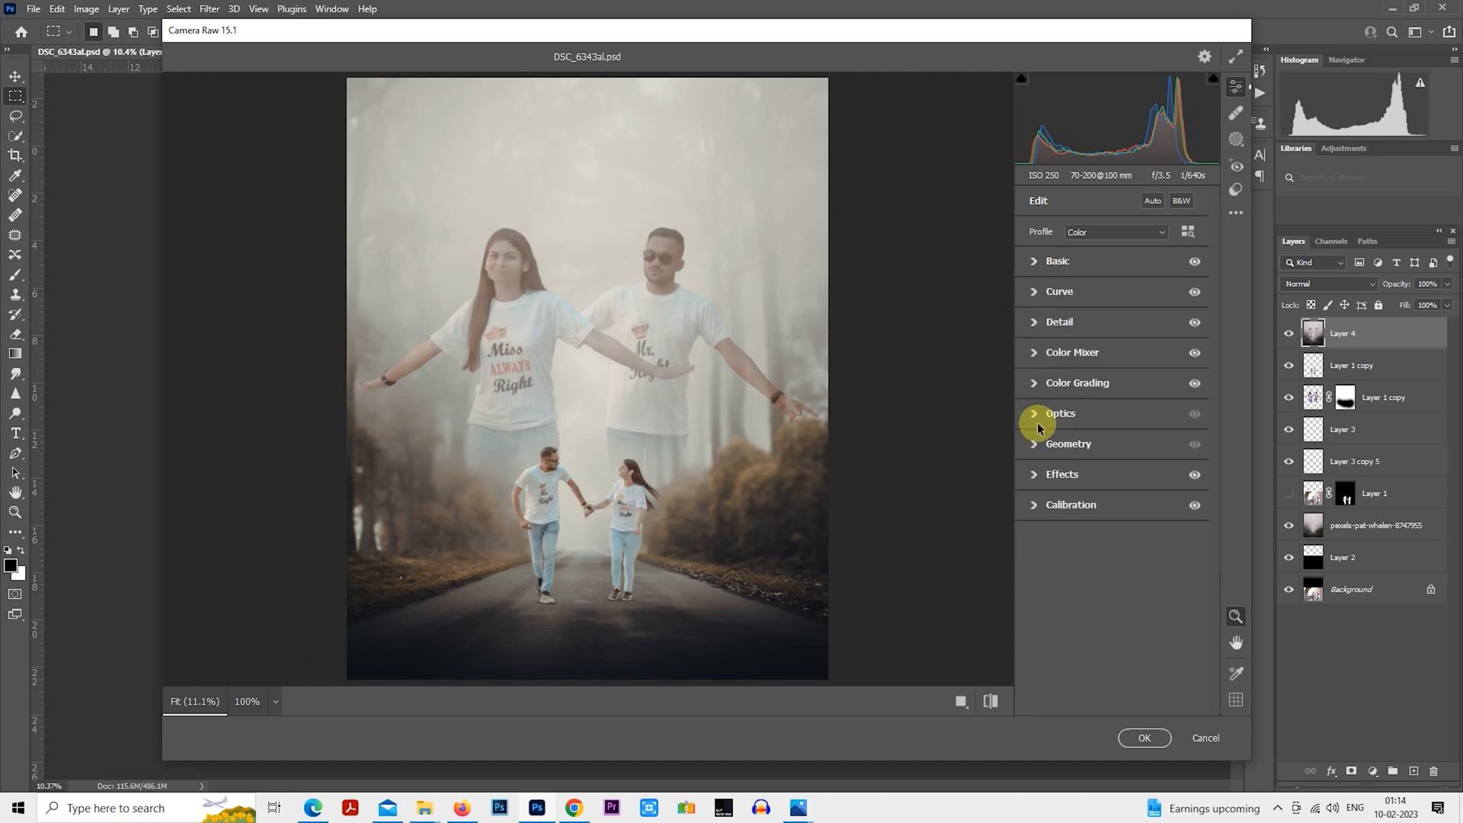
- Strengthen the Camera Raw vignette to -17
click(1034, 473)
click(1098, 541)
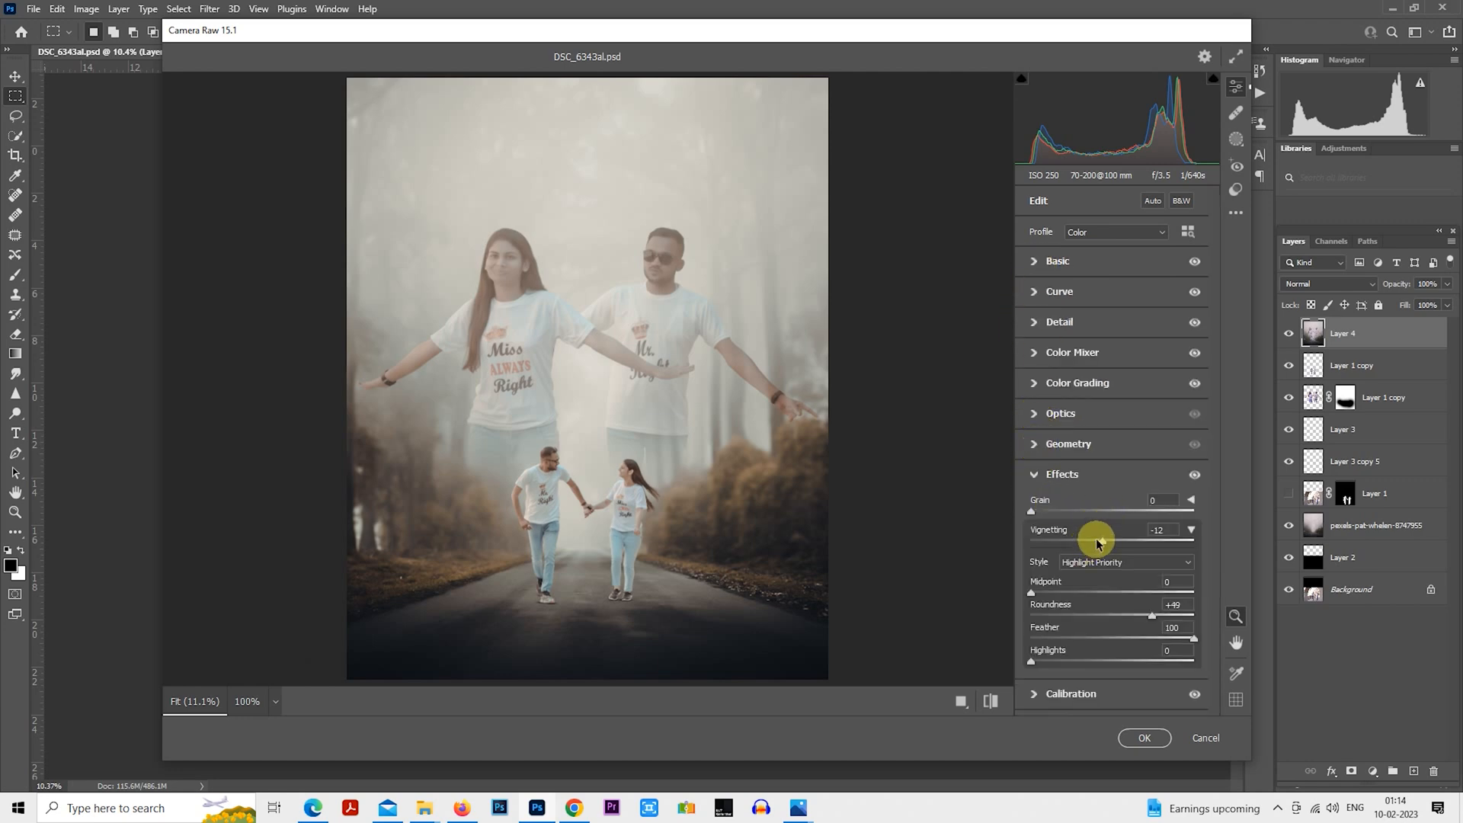
drag(1098, 543, 1098, 541)
- Compare the image before and after grading and apply the Camera Raw adjustments to the merged layer
click(991, 700)
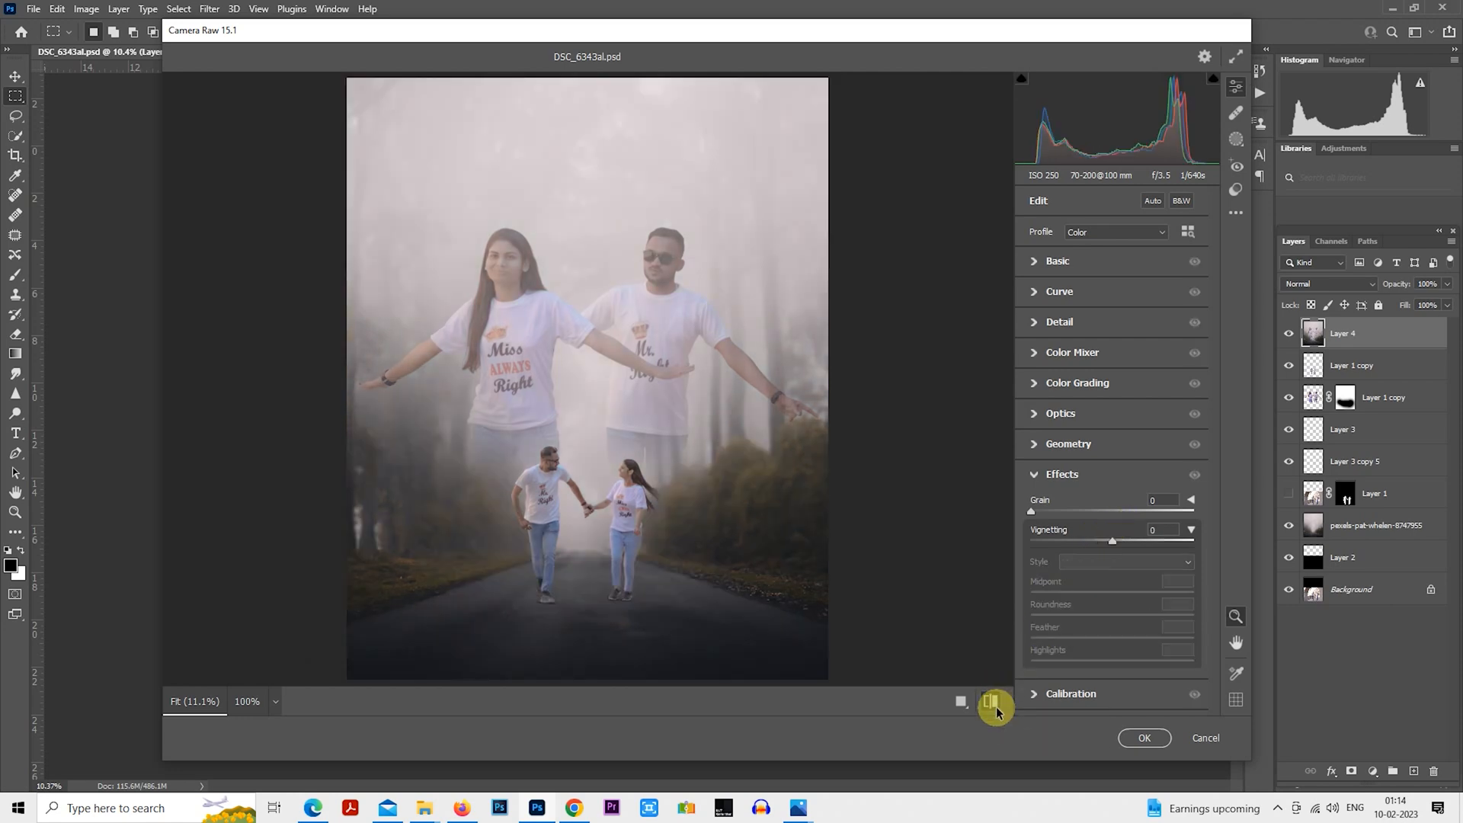
click(991, 701)
click(990, 701)
click(990, 701)
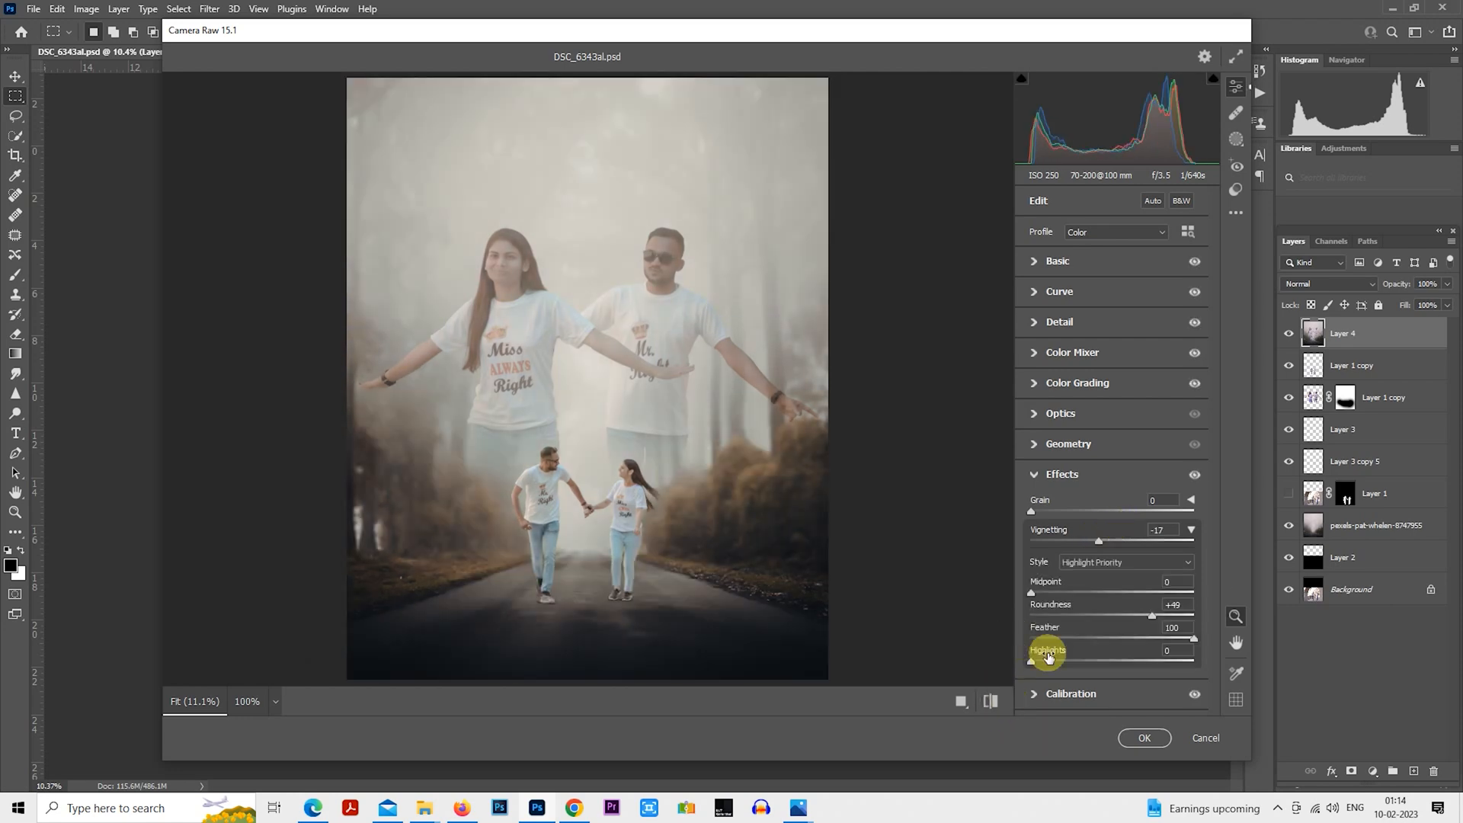
click(1144, 737)
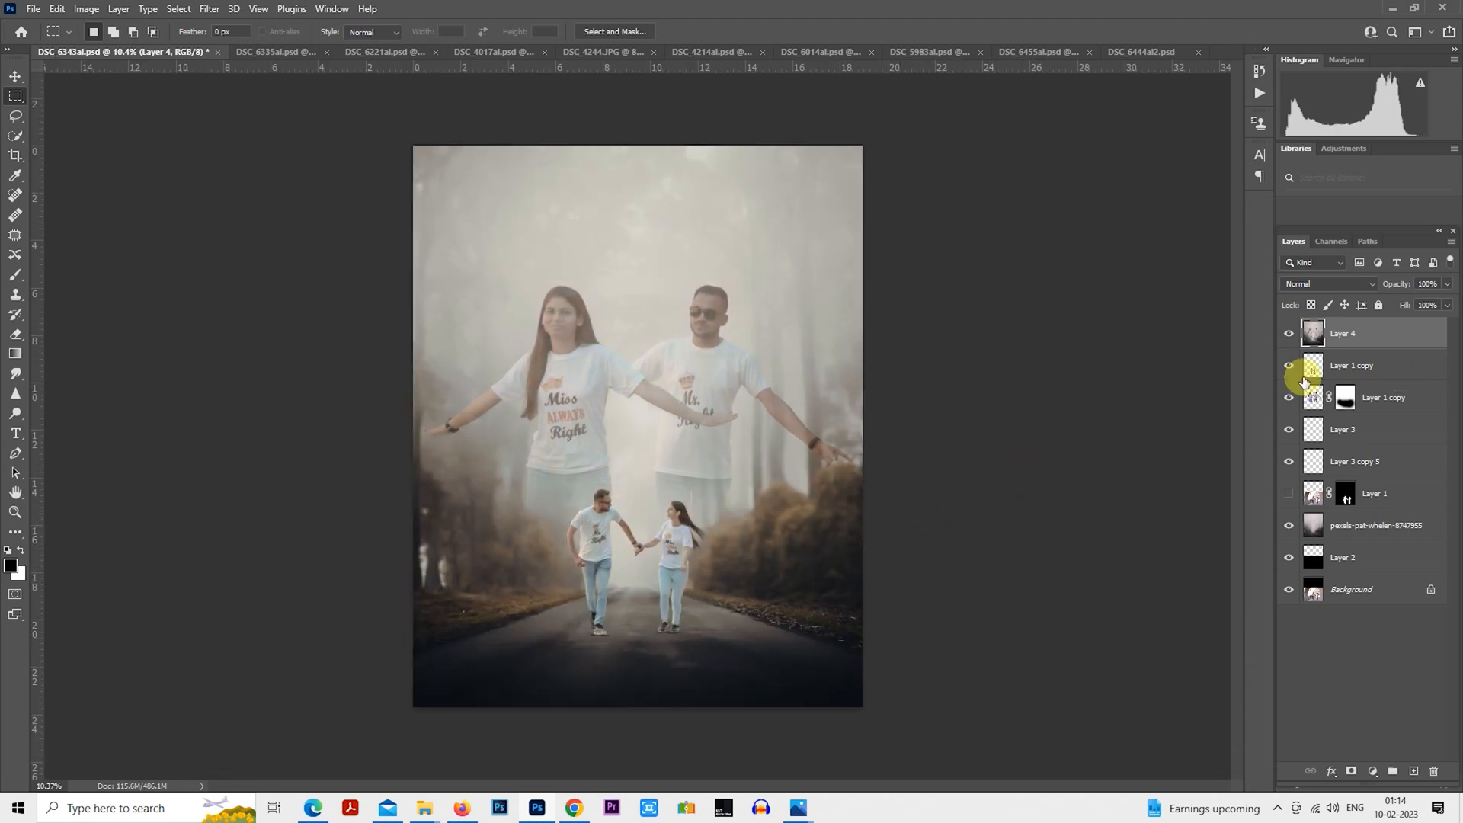
- Add a new layer on top and darken the lower road with a 50% black-to-transparent gradient rising from below the image
click(1414, 771)
scroll(858, 549, down, 2)
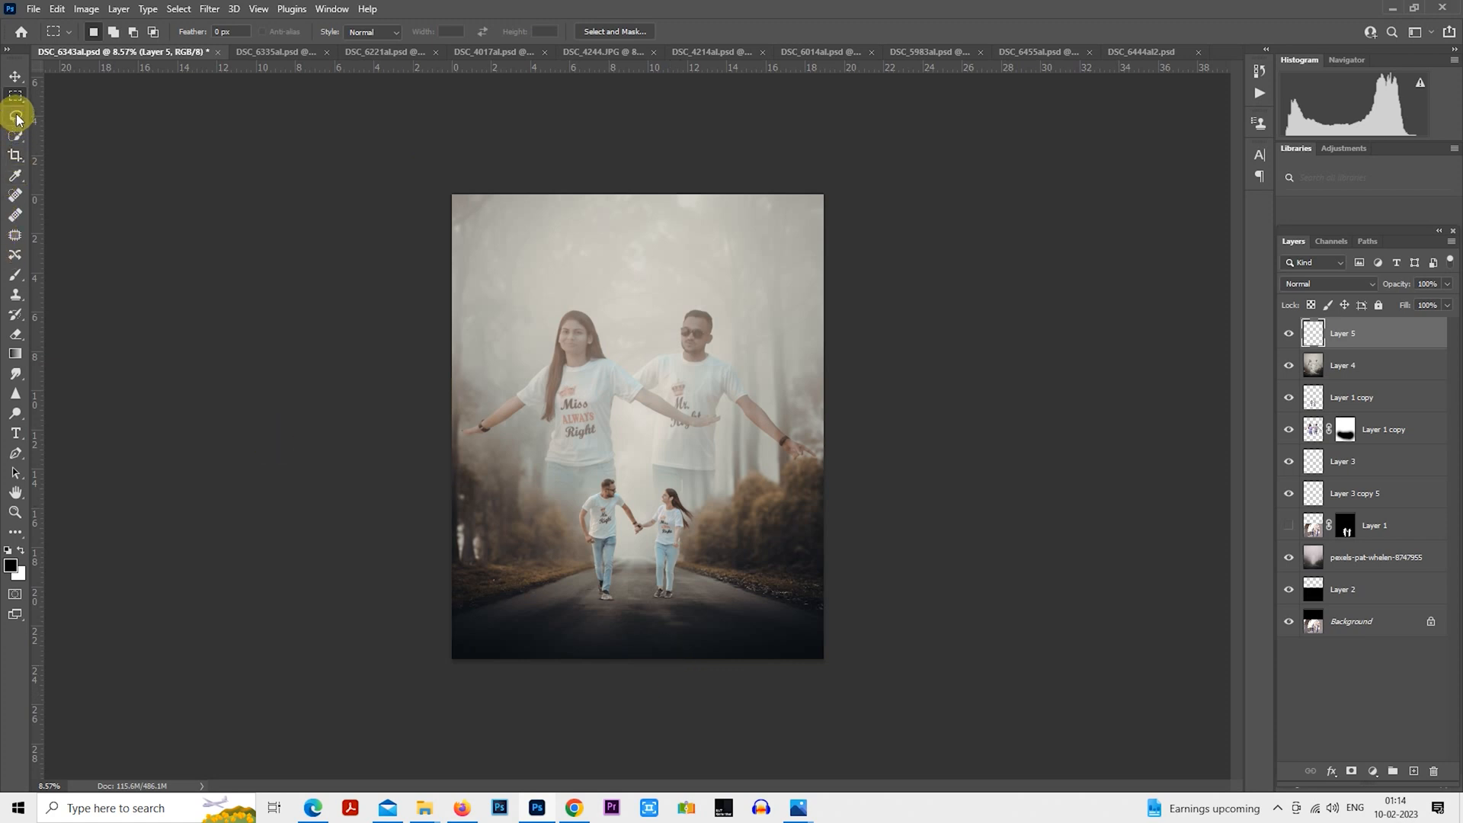
click(16, 353)
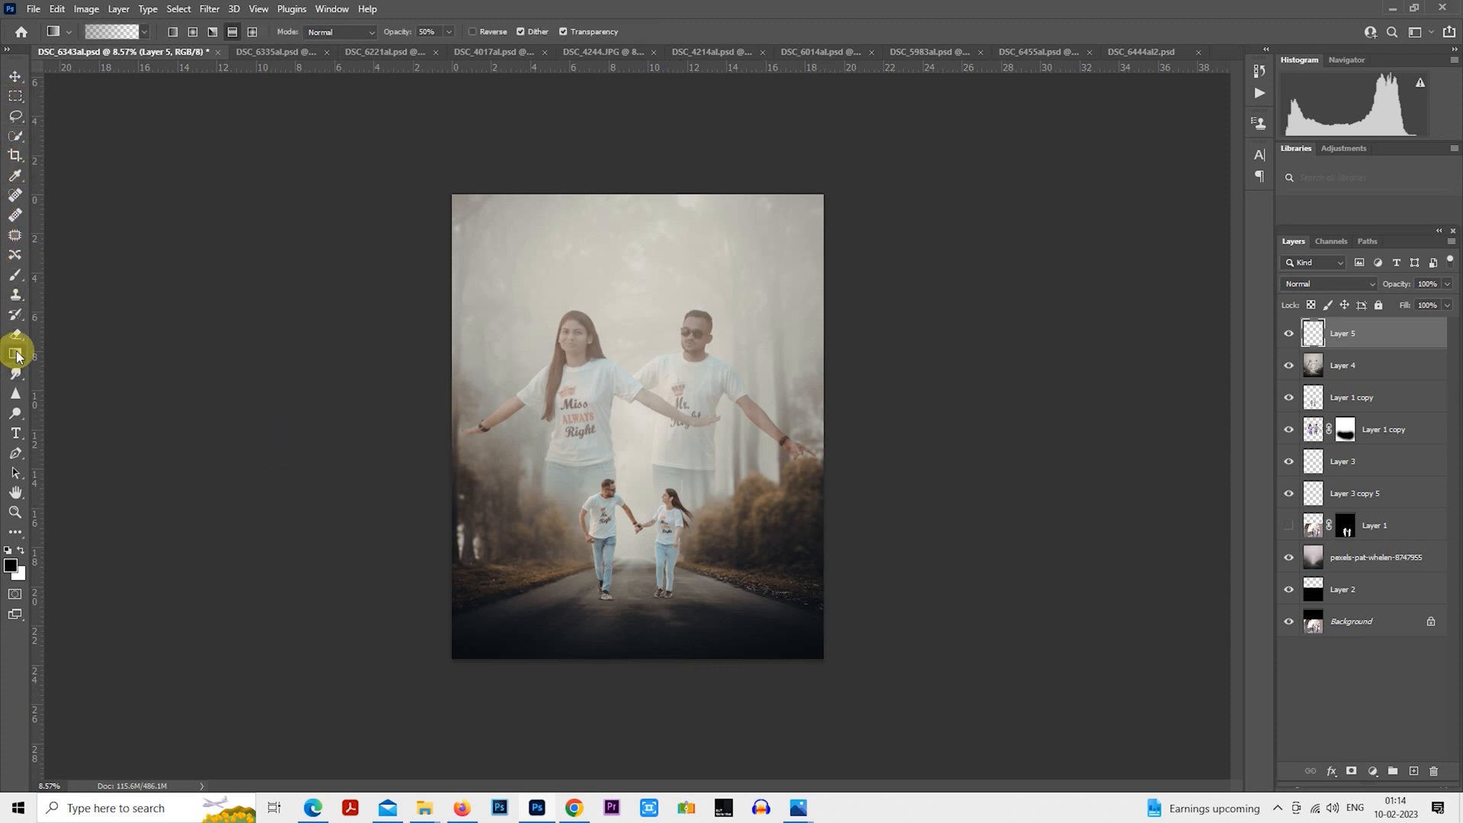
drag(626, 687, 636, 557)
scroll(799, 478, up, 1)
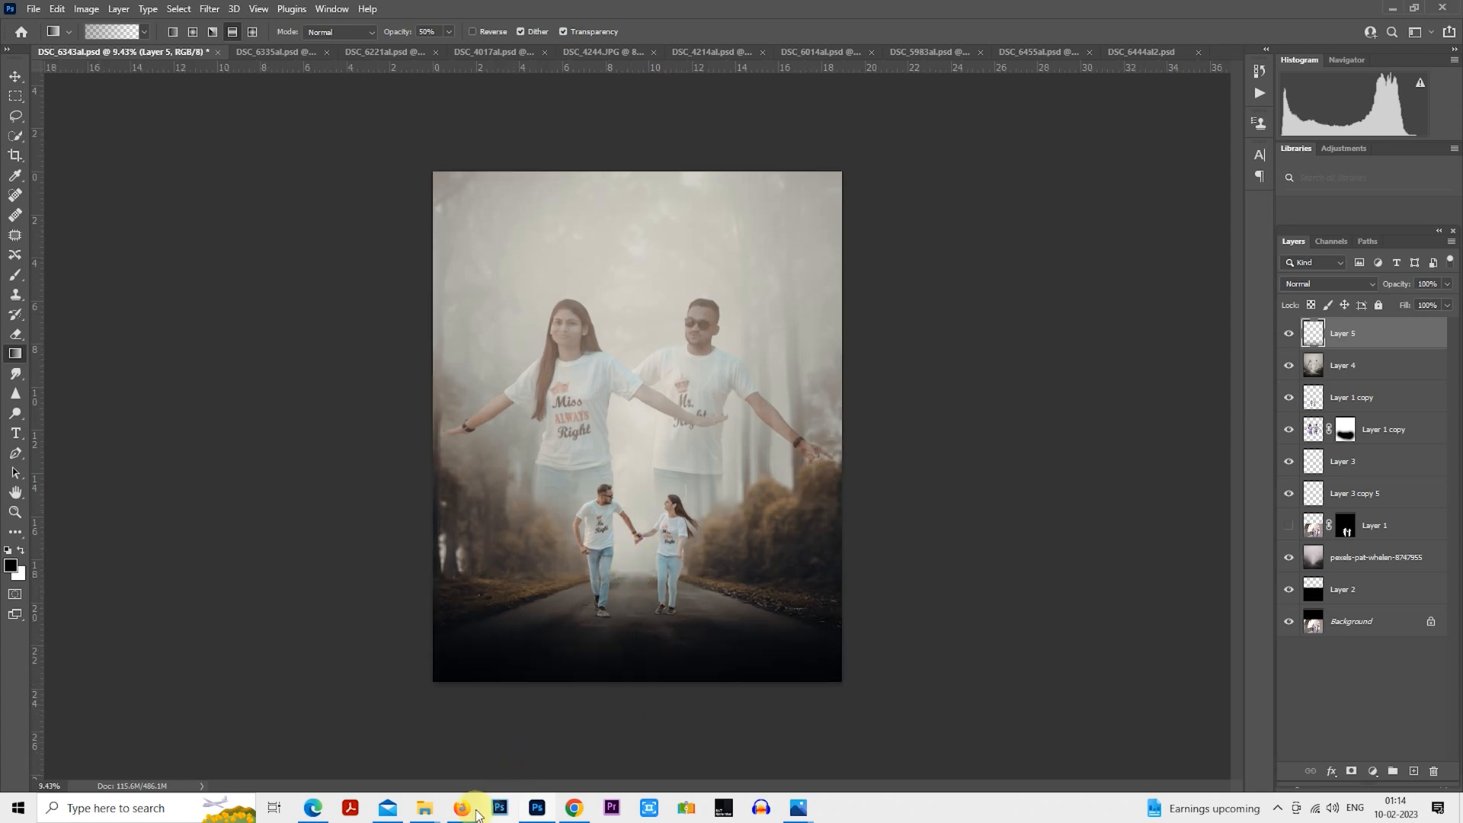
- Place the "smoke png2" image from the file explorer and stretch it across the full width of the composite's lower half
click(425, 809)
click(424, 744)
drag(680, 135, 691, 552)
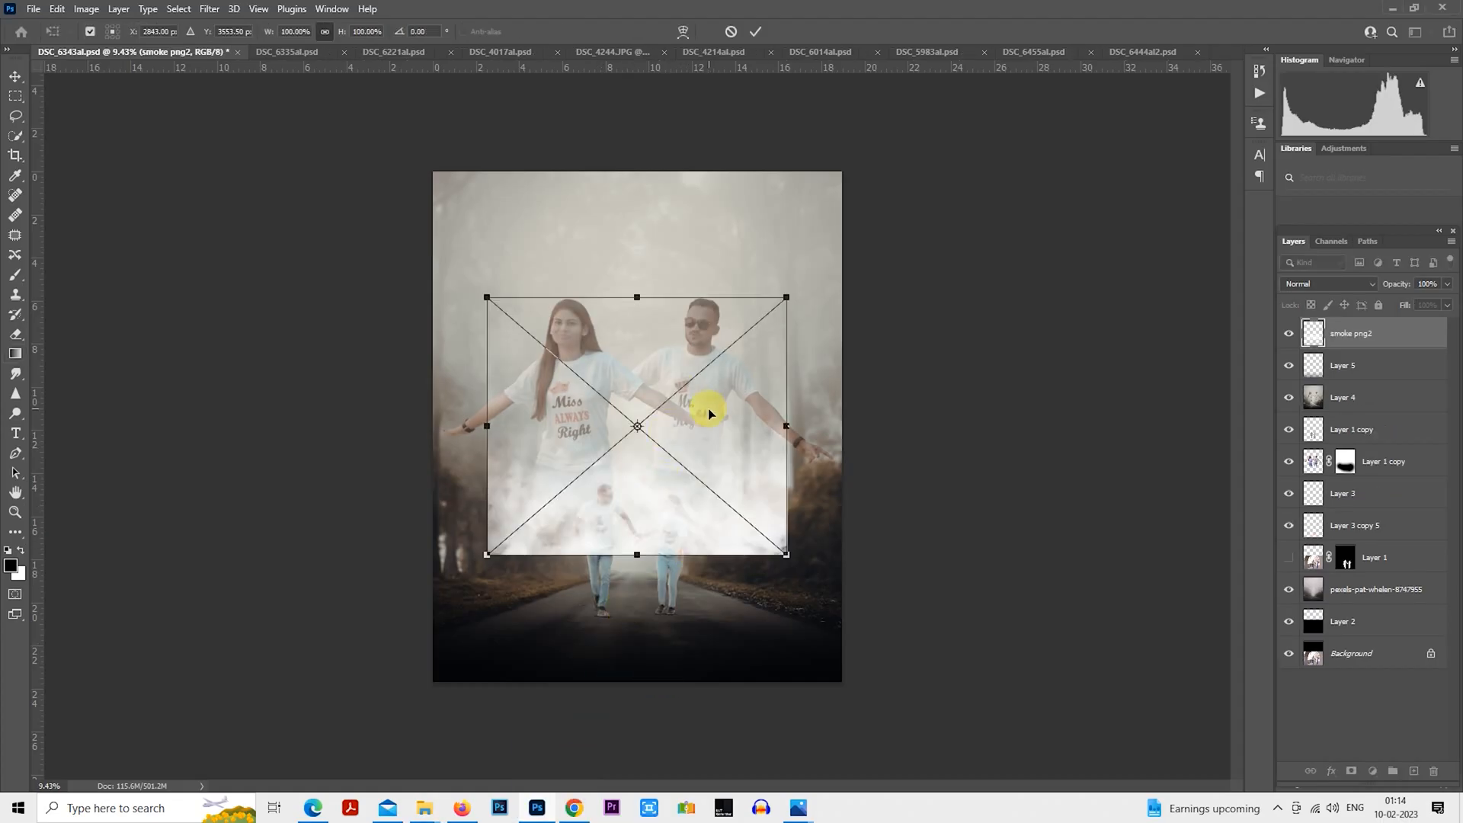
drag(708, 414, 655, 541)
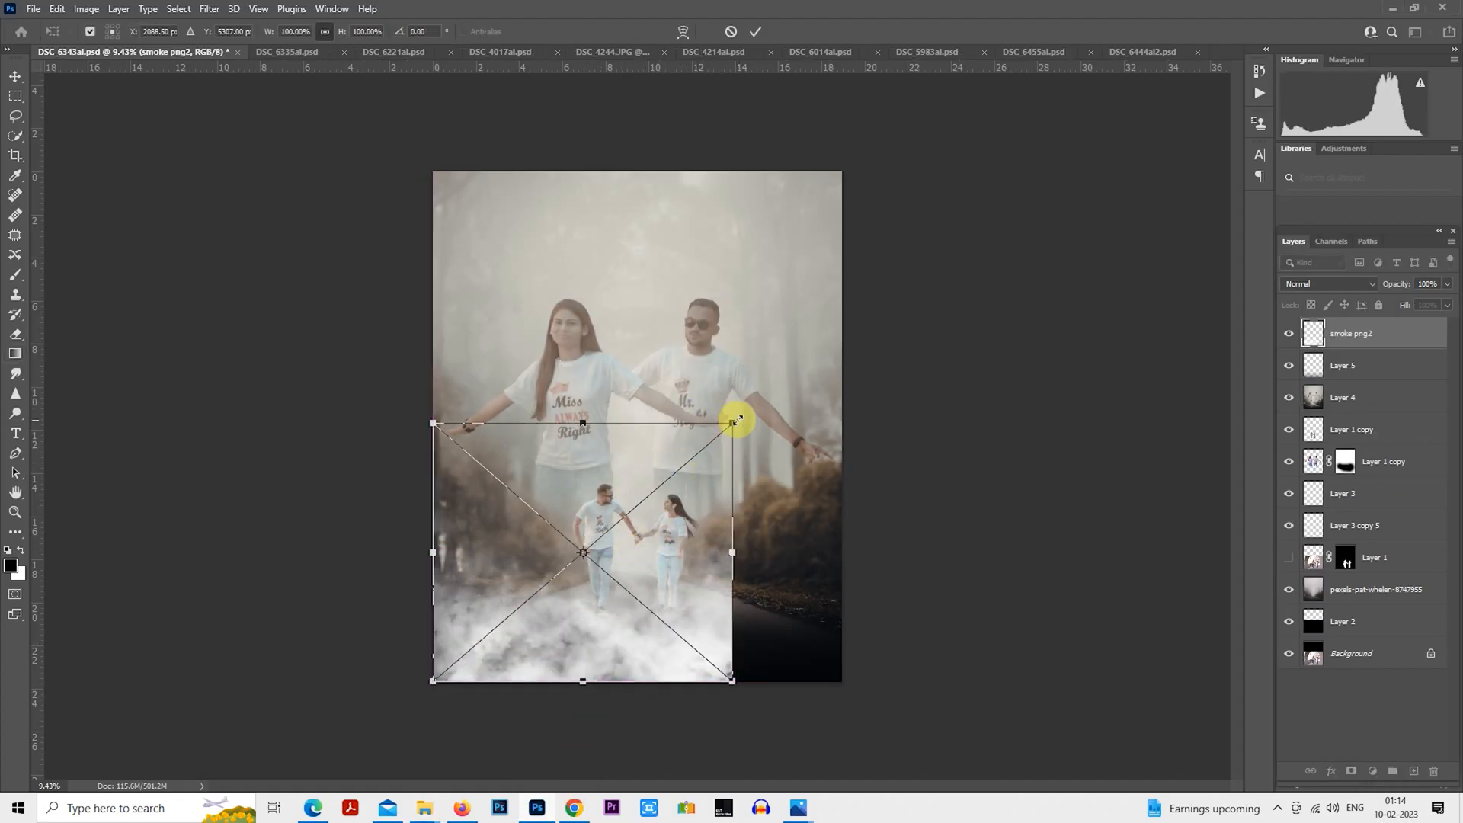
drag(736, 421, 840, 426)
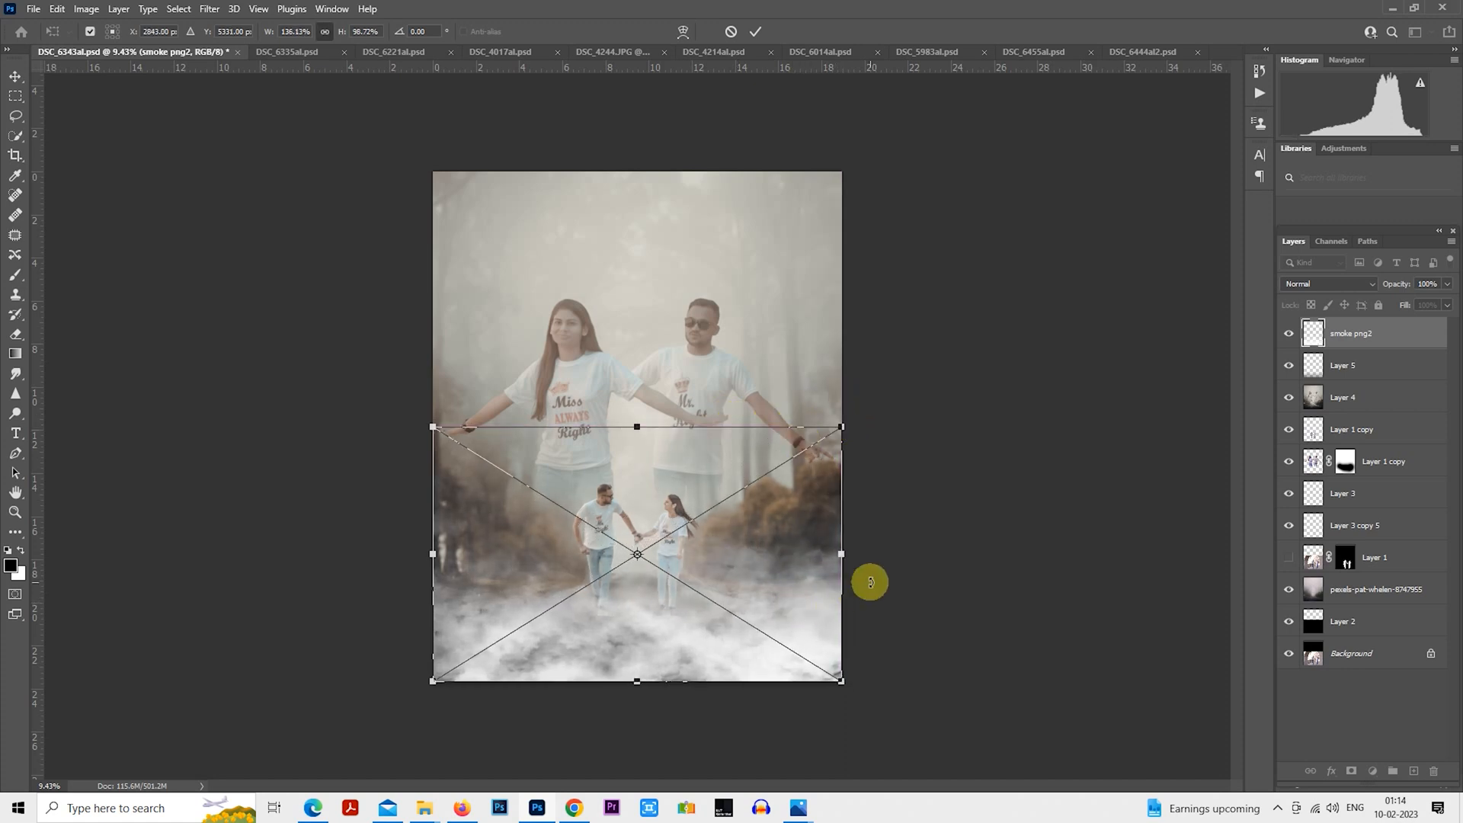
drag(841, 680, 886, 709)
drag(806, 583, 807, 602)
key(Return)
- Rasterize the smoke layer and set its opacity to 50%
key(g)
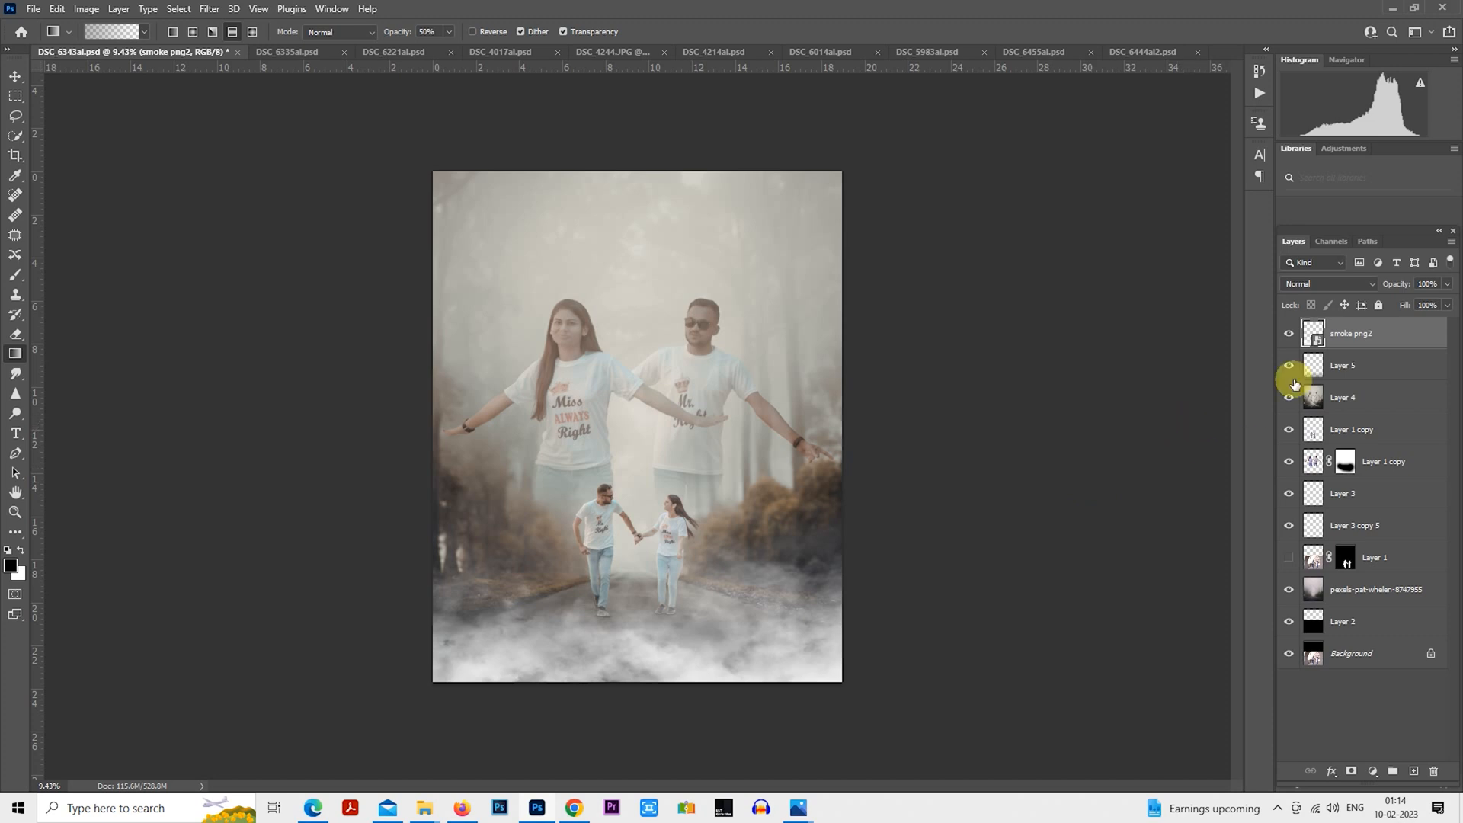
right_click(1345, 336)
click(1236, 417)
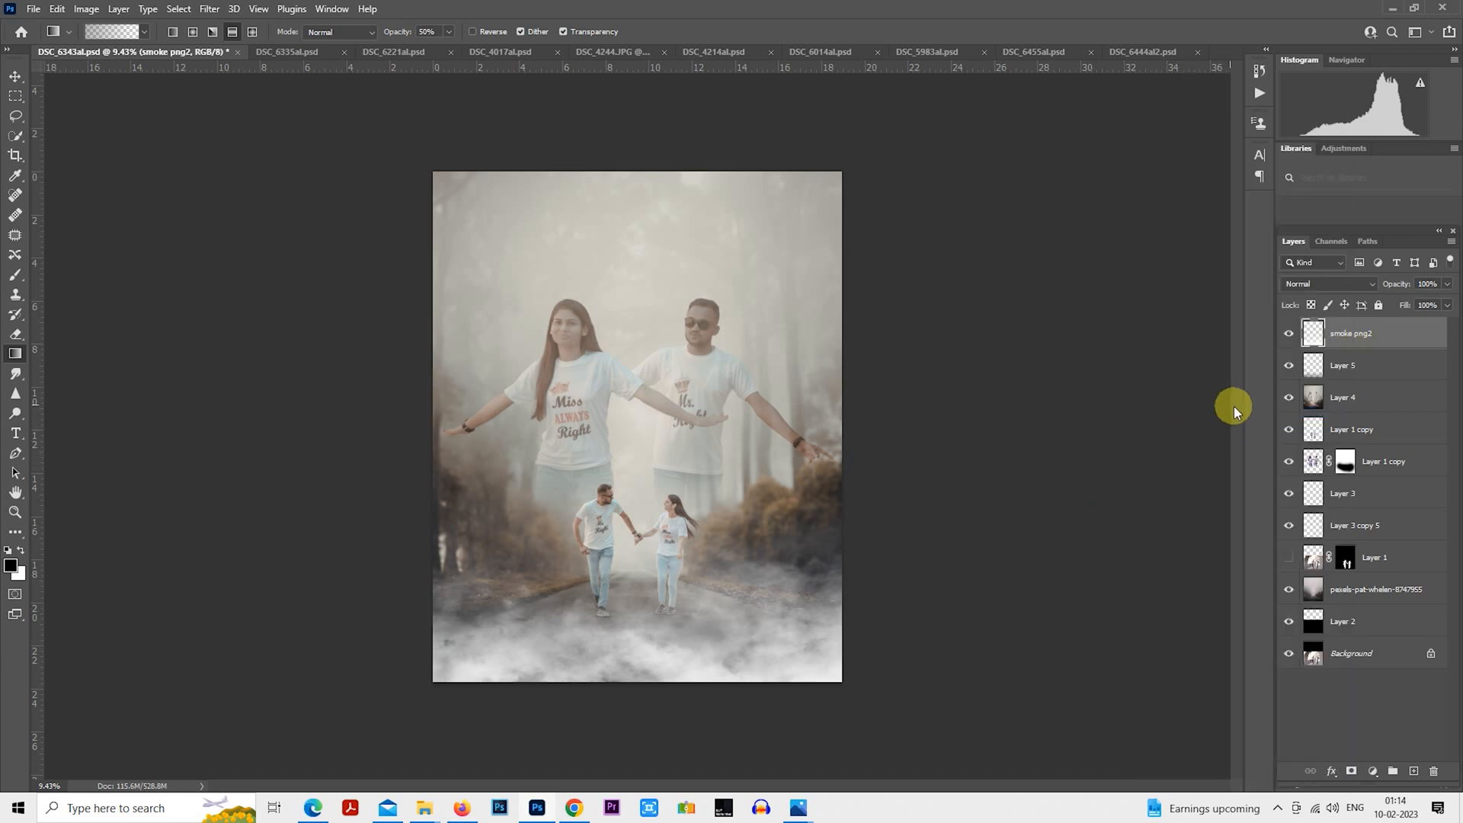
text(50)
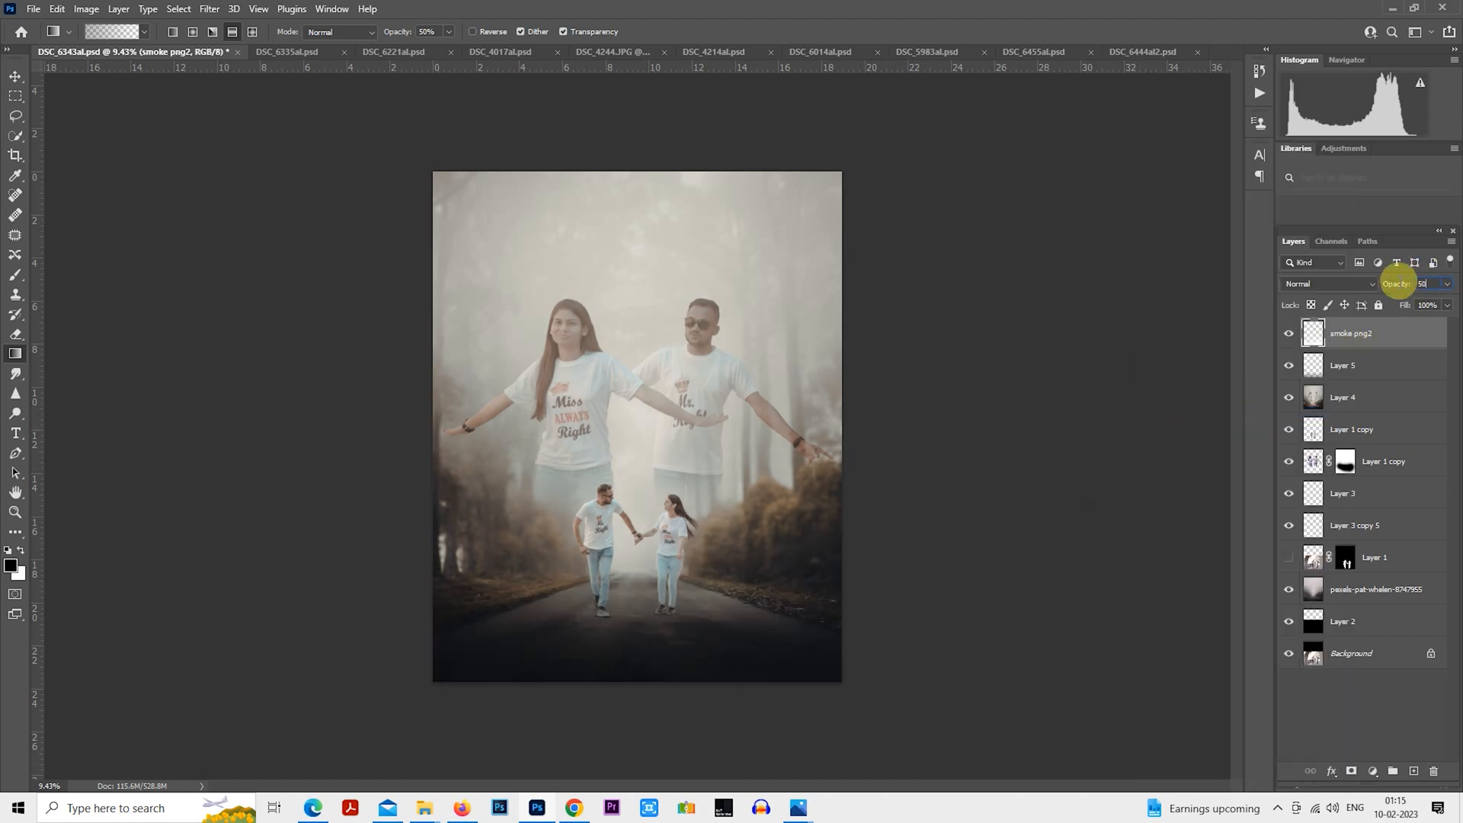
- Apply a Gaussian Blur with a radius of 41.5 pixels to the smoke layer
click(17, 97)
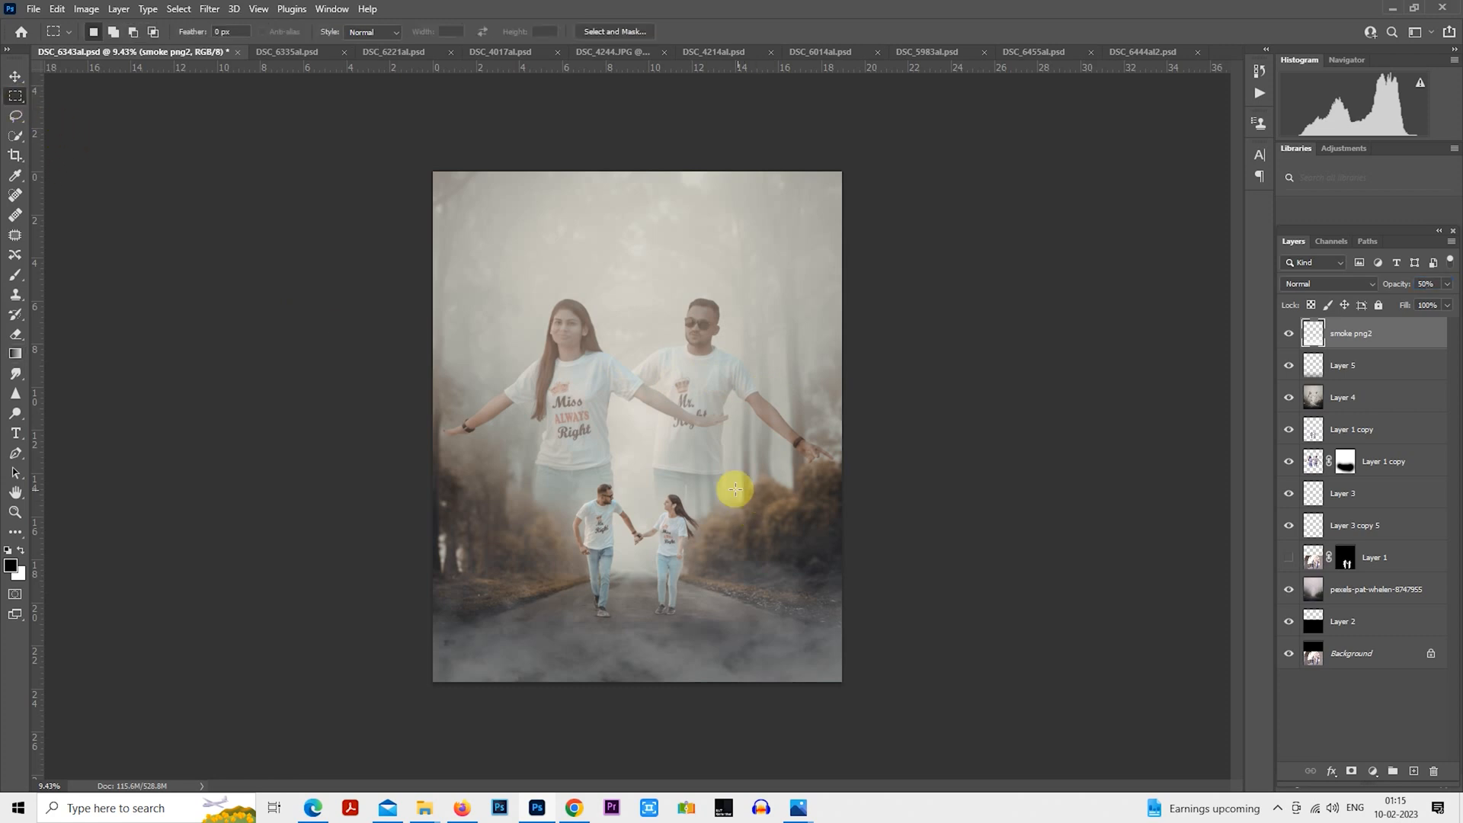
right_click(704, 480)
click(640, 620)
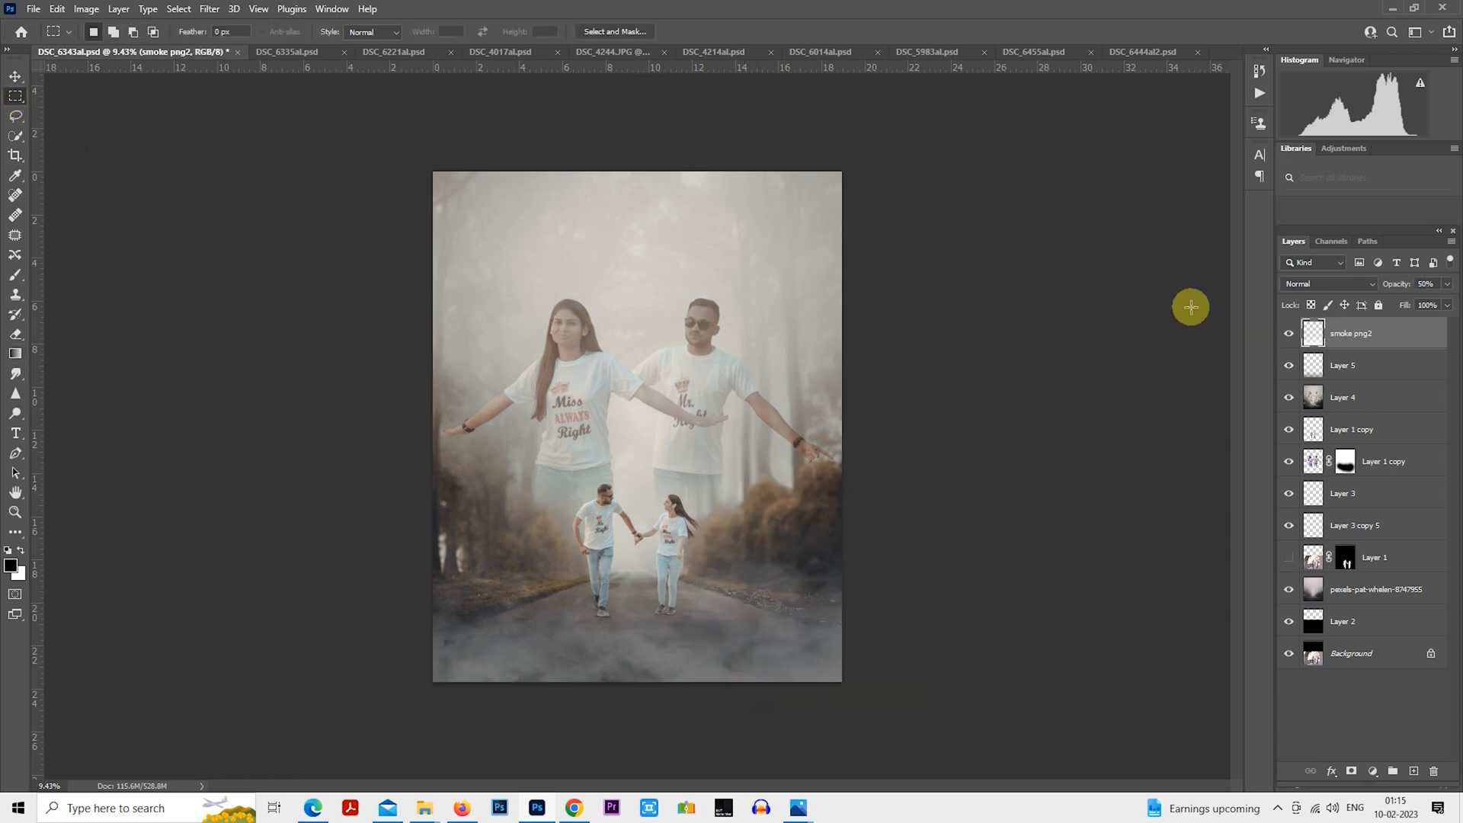
click(210, 9)
mouse_move(233, 218)
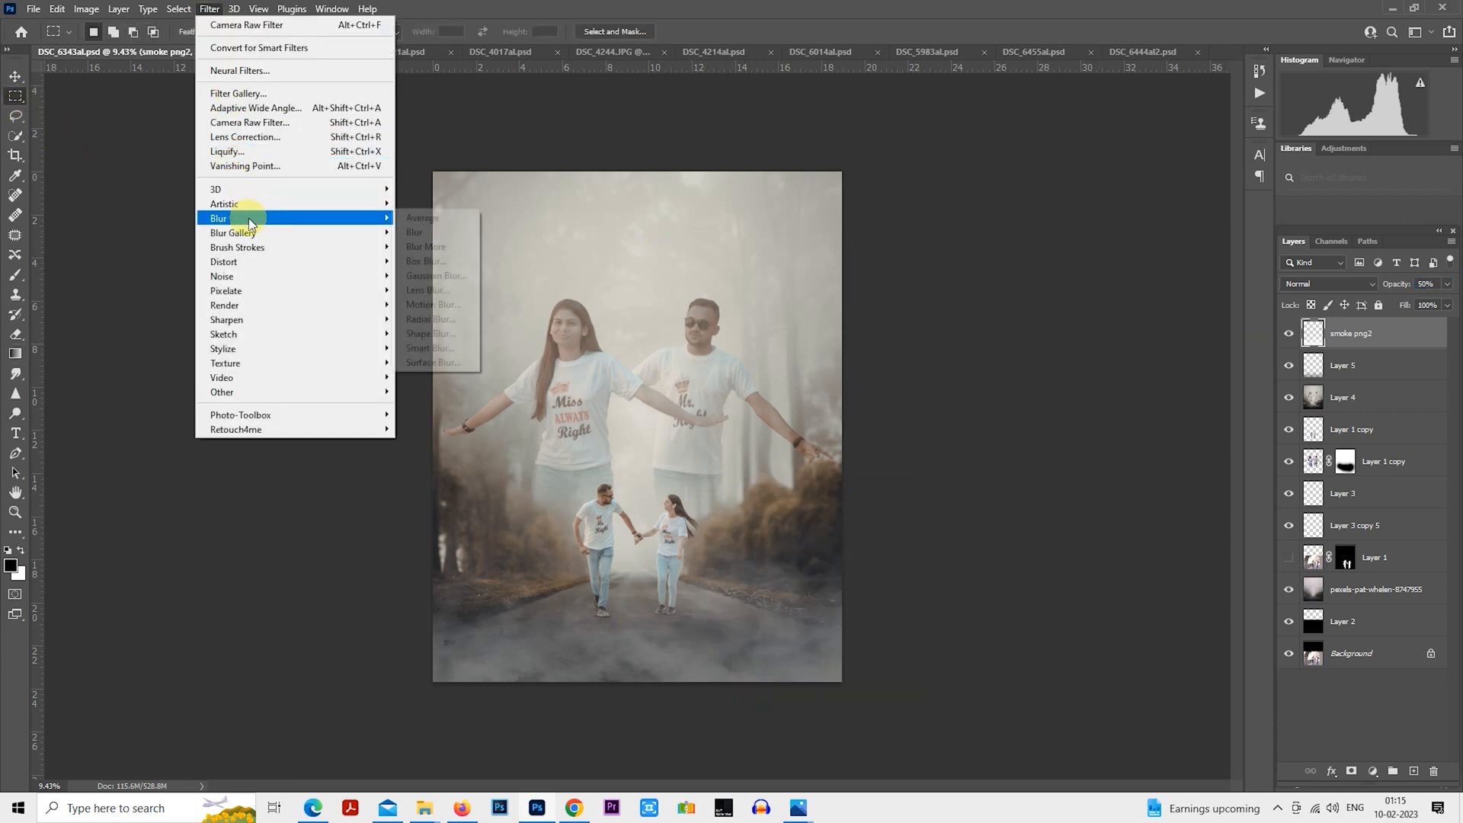
click(456, 276)
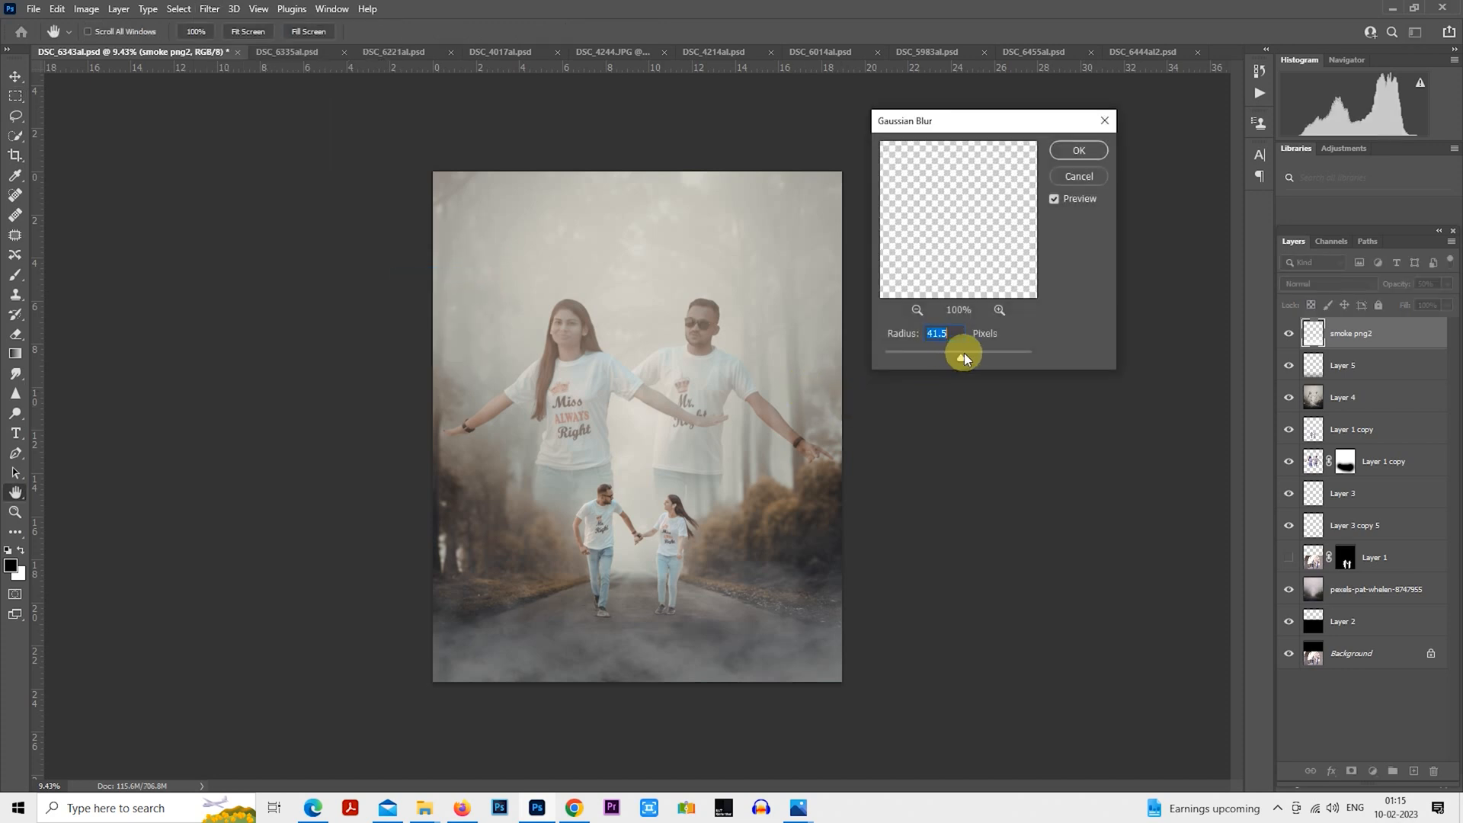
click(1078, 150)
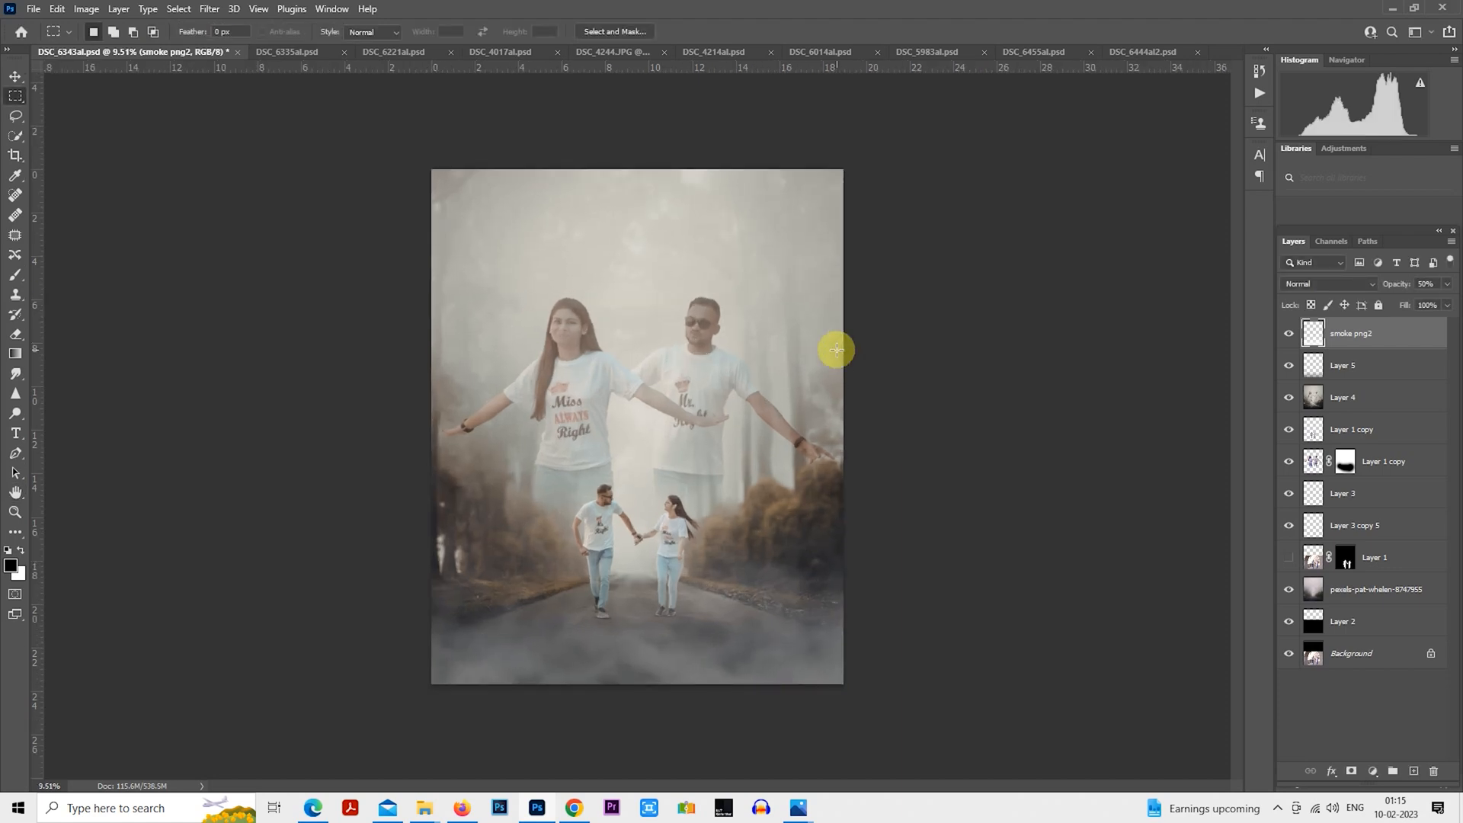
- Compare the smoke with and without the blur and examine the composite at different magnifications
key(ctrl+plus)
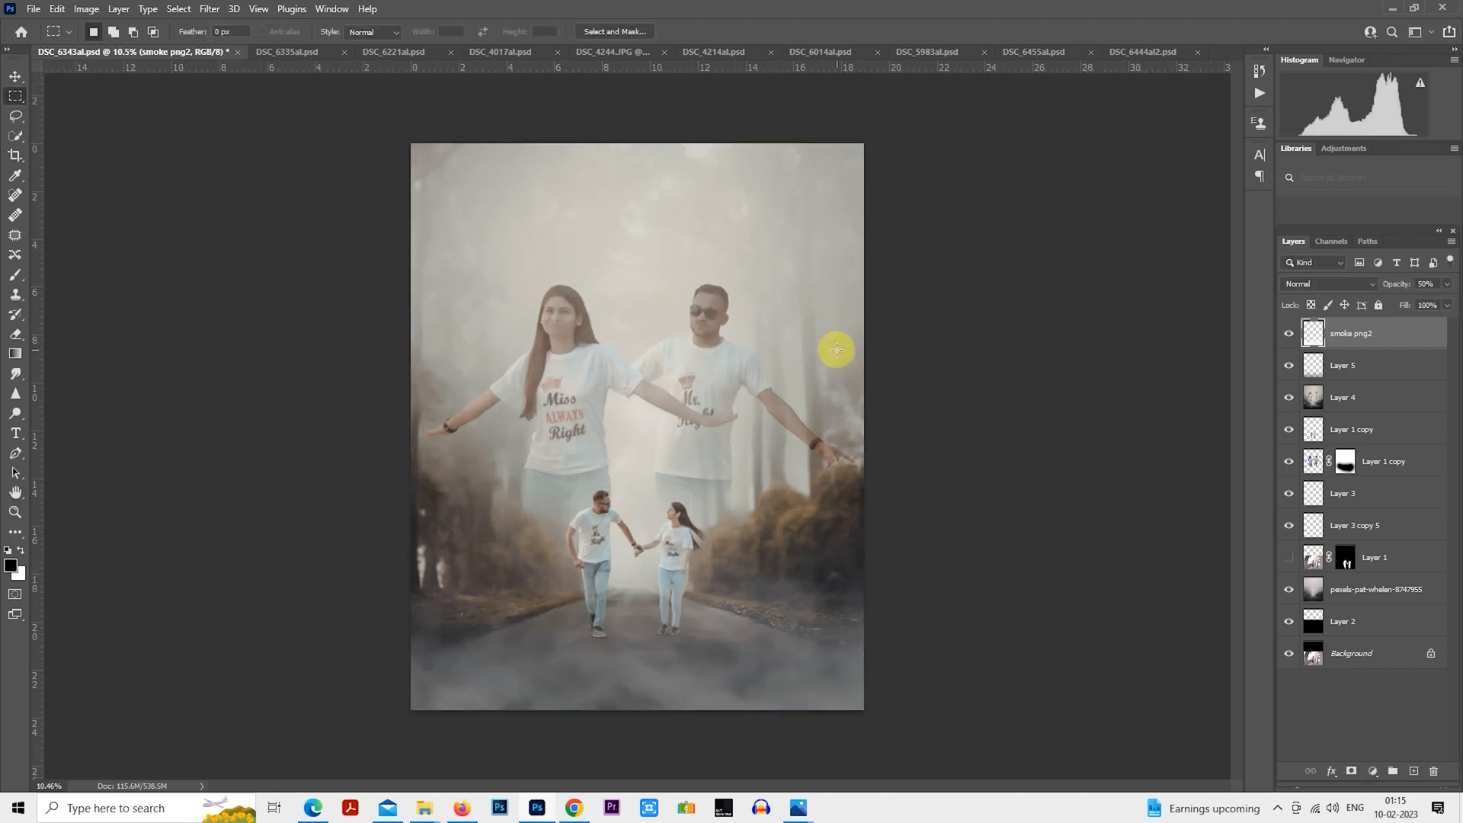
key(ctrl+z)
key(ctrl+shift+z)
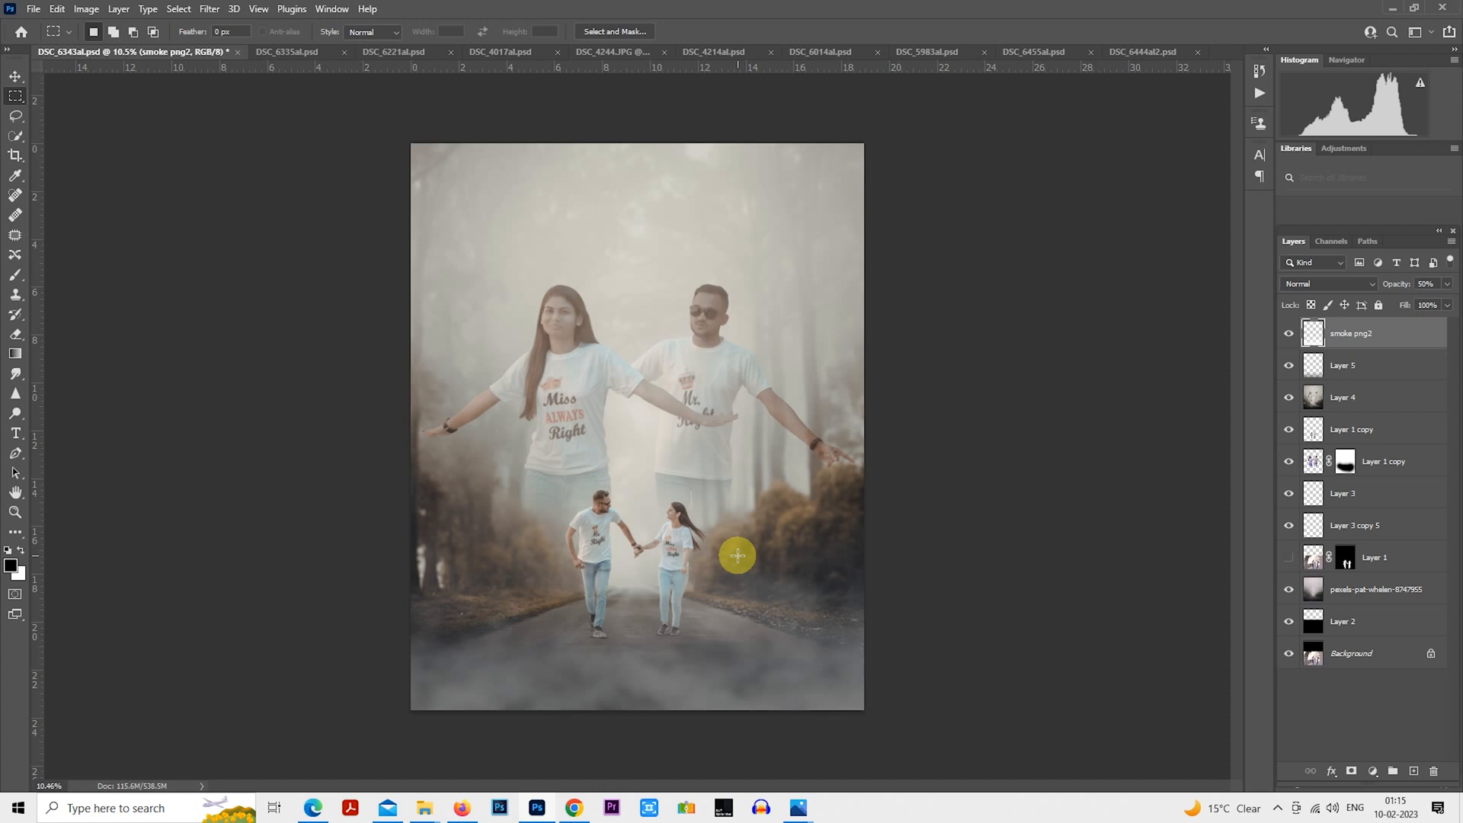
scroll(737, 555, up, 1)
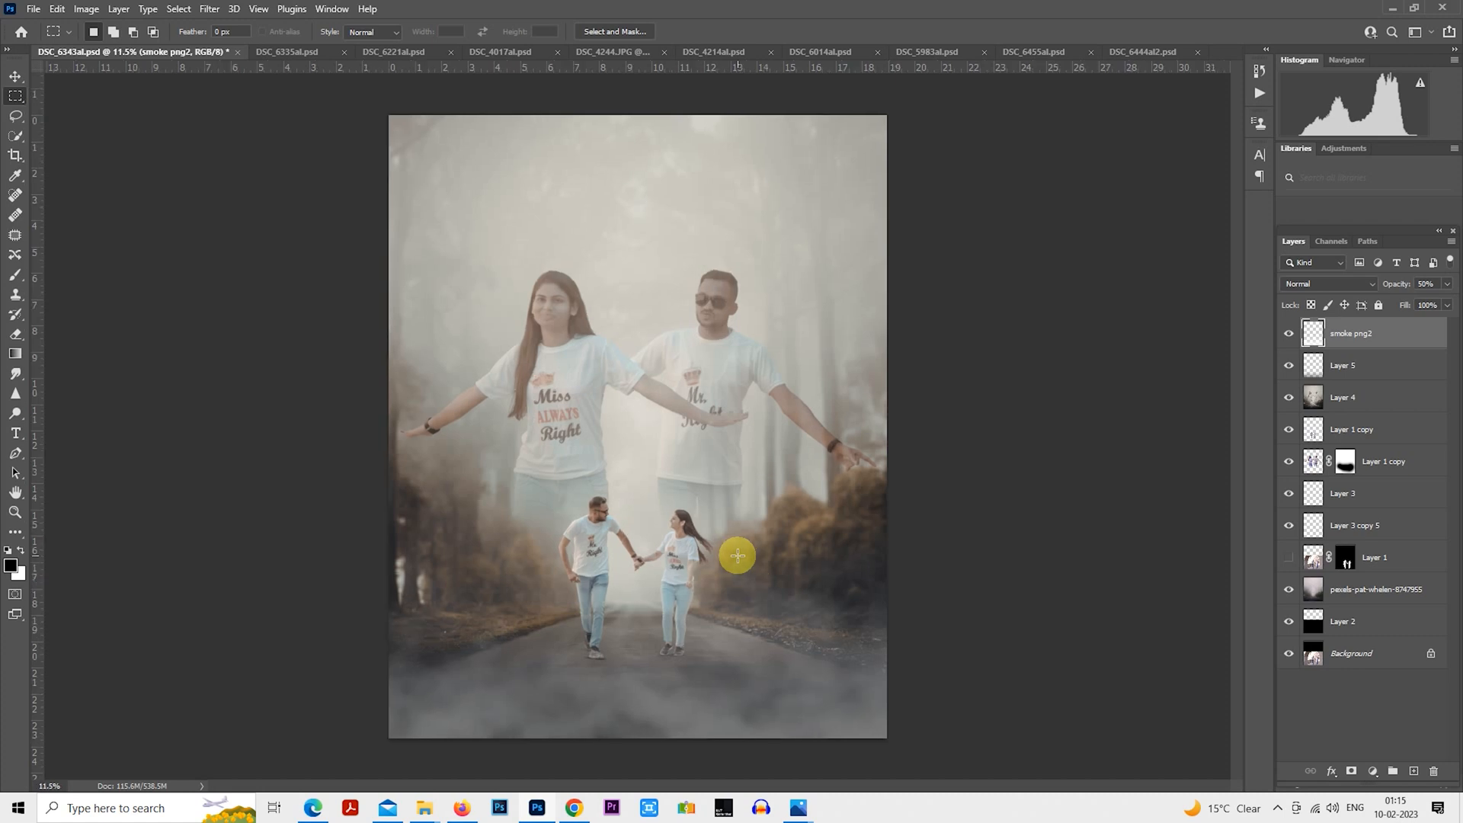
scroll(737, 555, down, 1)
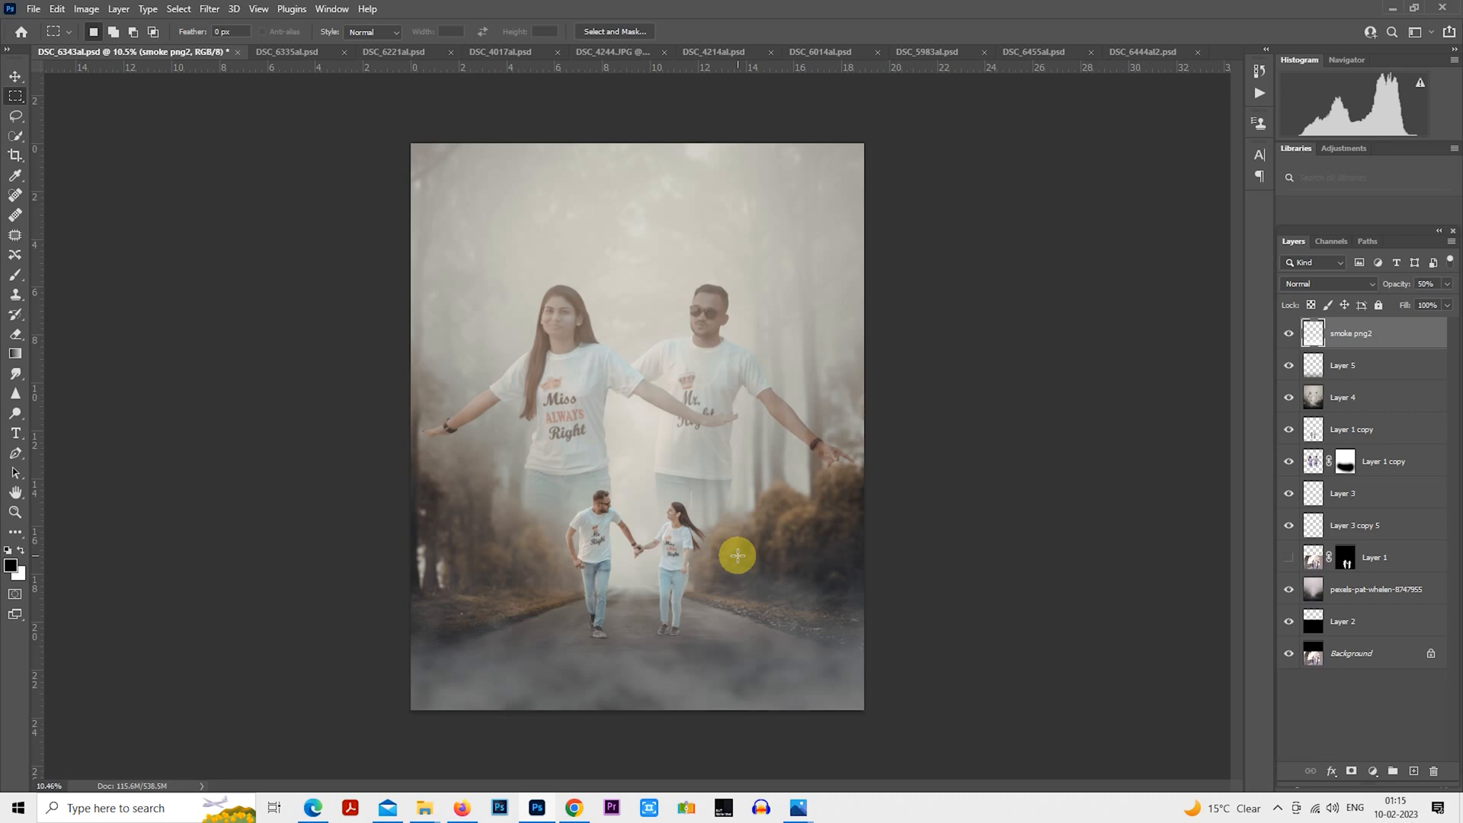
scroll(636, 669, up, 2)
scroll(636, 670, down, 2)
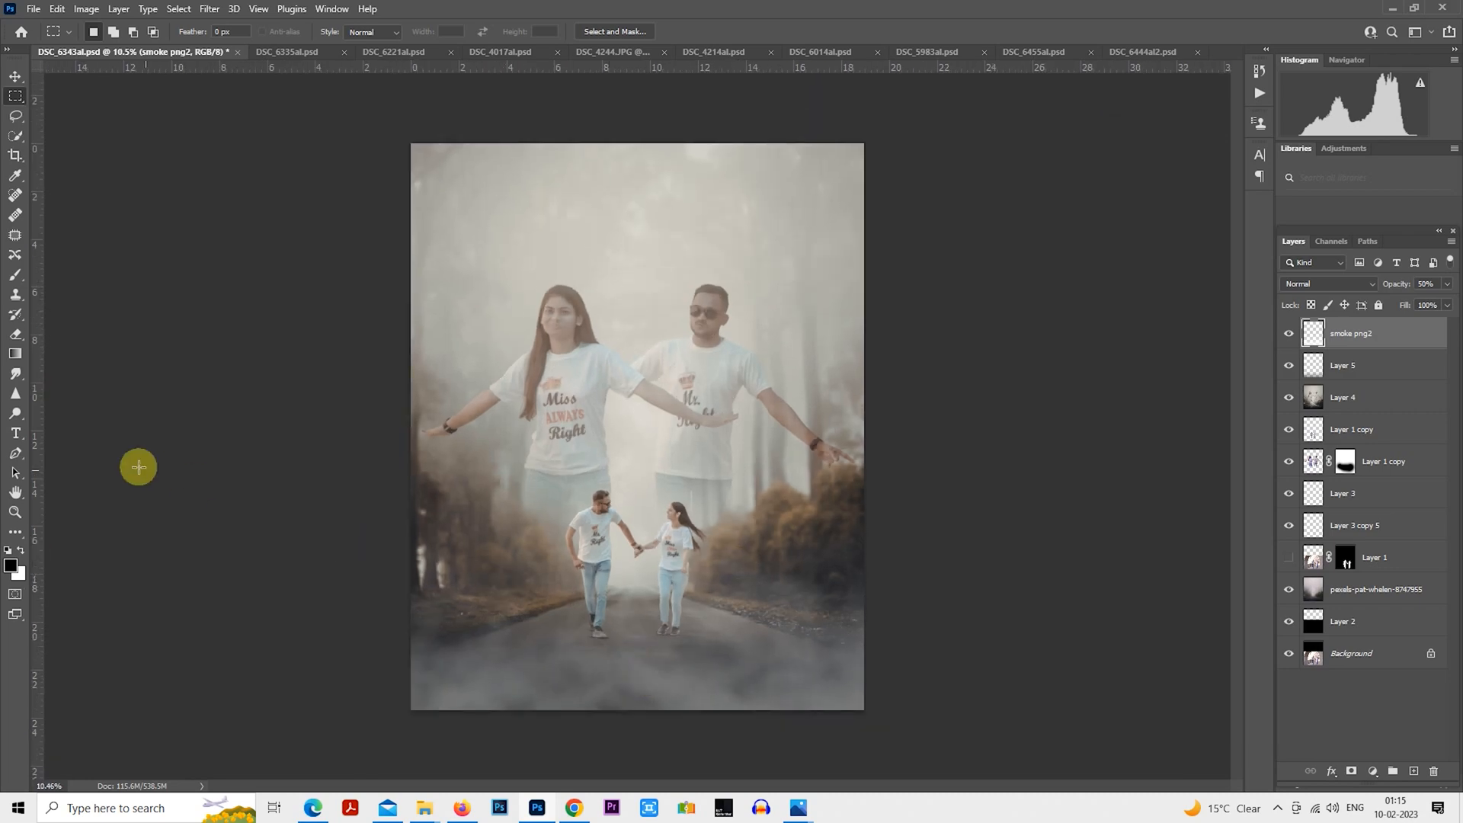
- Add the caption "always & forever" as a text layer and place it on the road just below the small couple's feet
click(15, 435)
scroll(564, 631, up, 2)
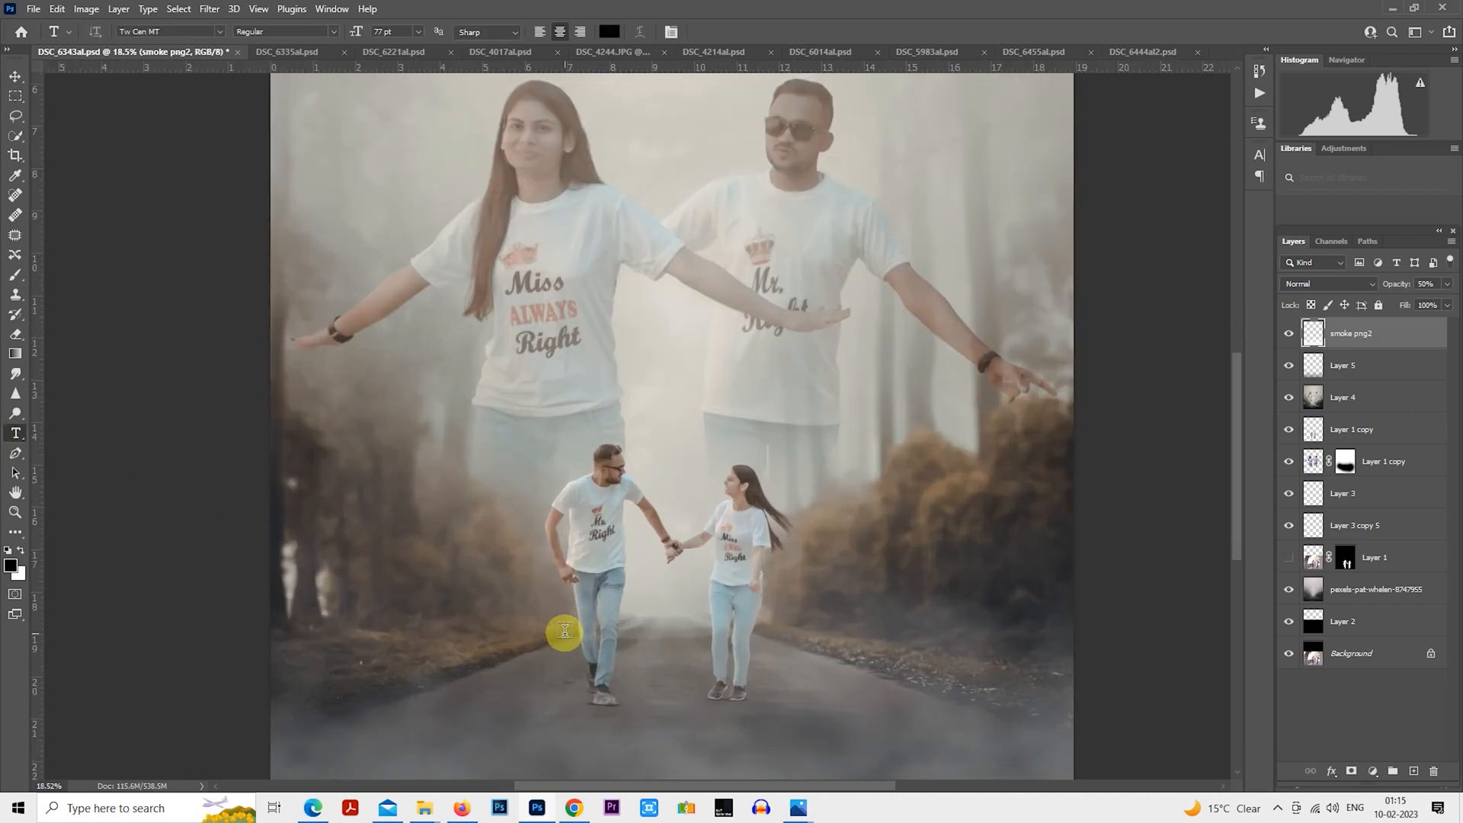
scroll(565, 631, up, 1)
drag(632, 629, 609, 392)
scroll(607, 405, down, 1)
click(452, 460)
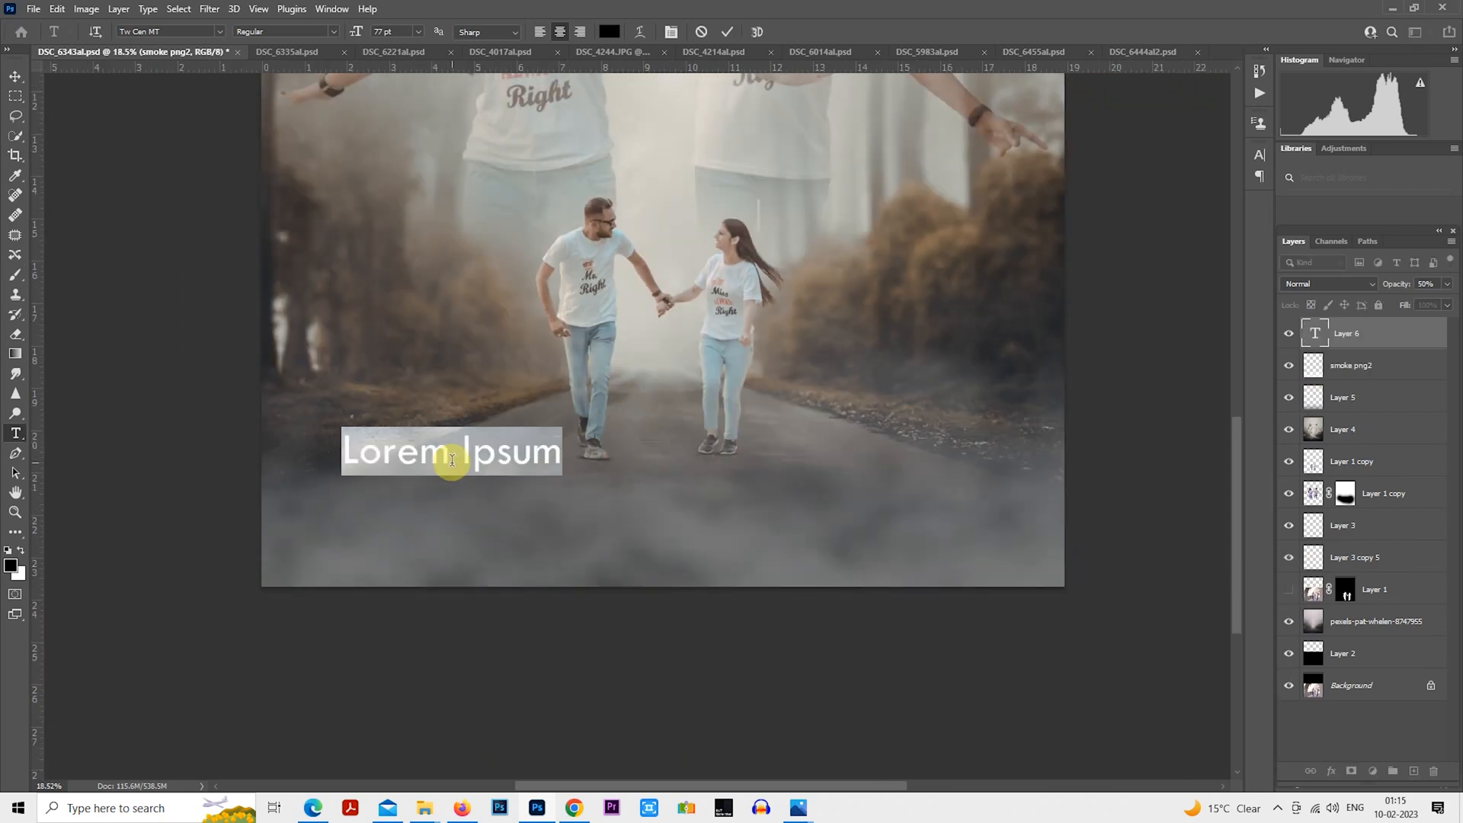
key(BackSpace)
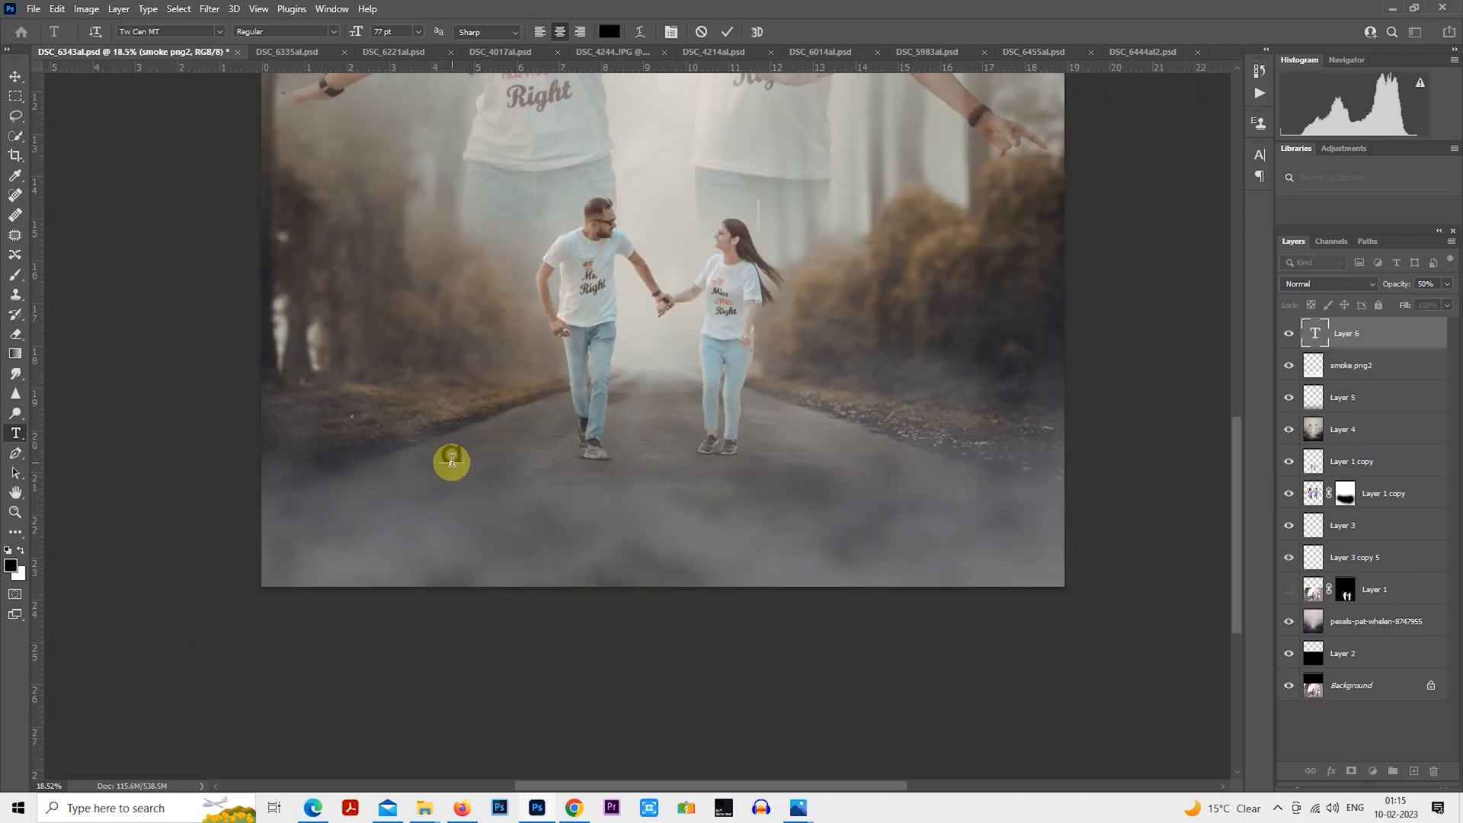
text(alva)
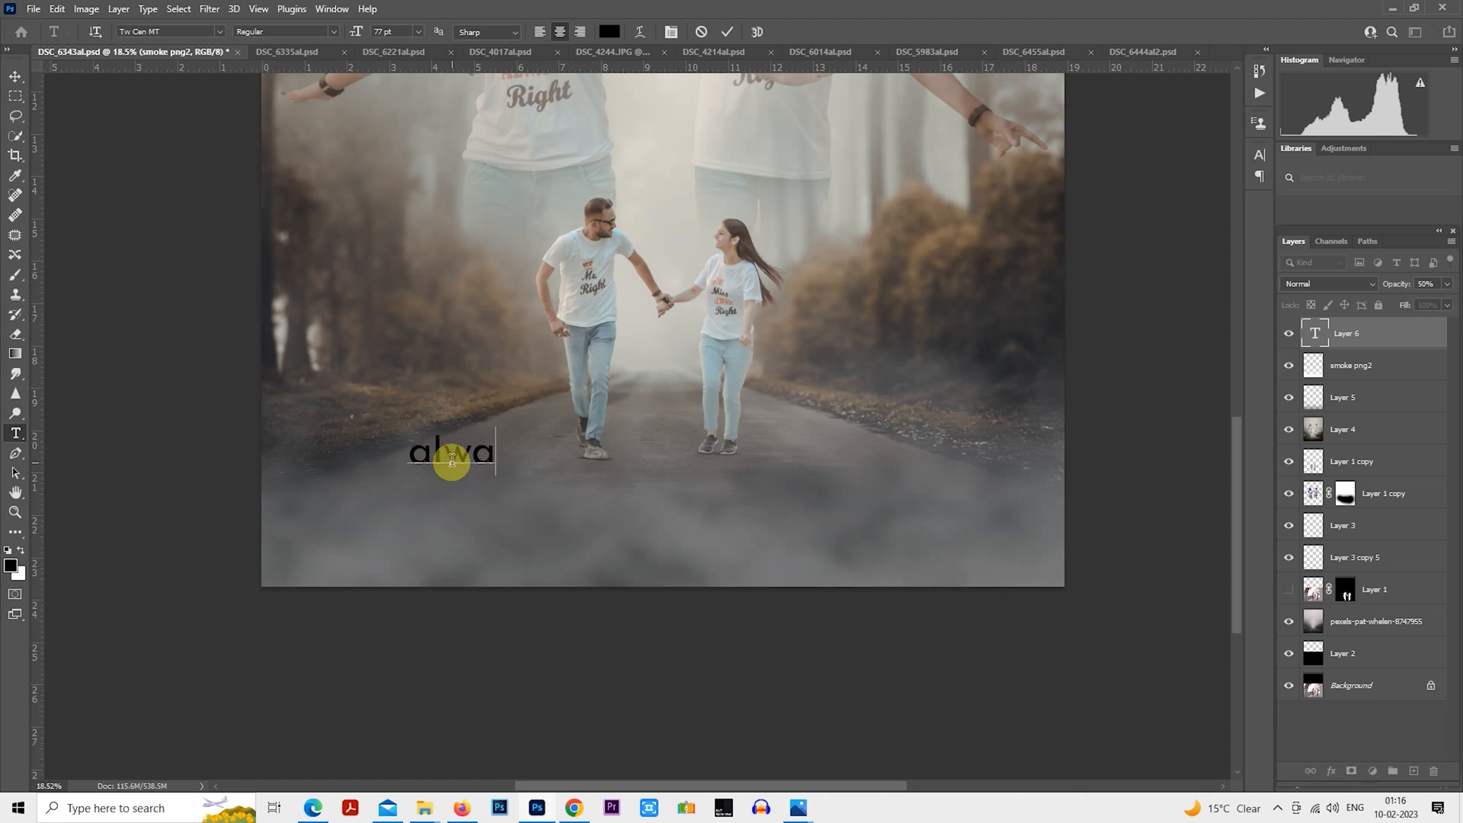
text(ys)
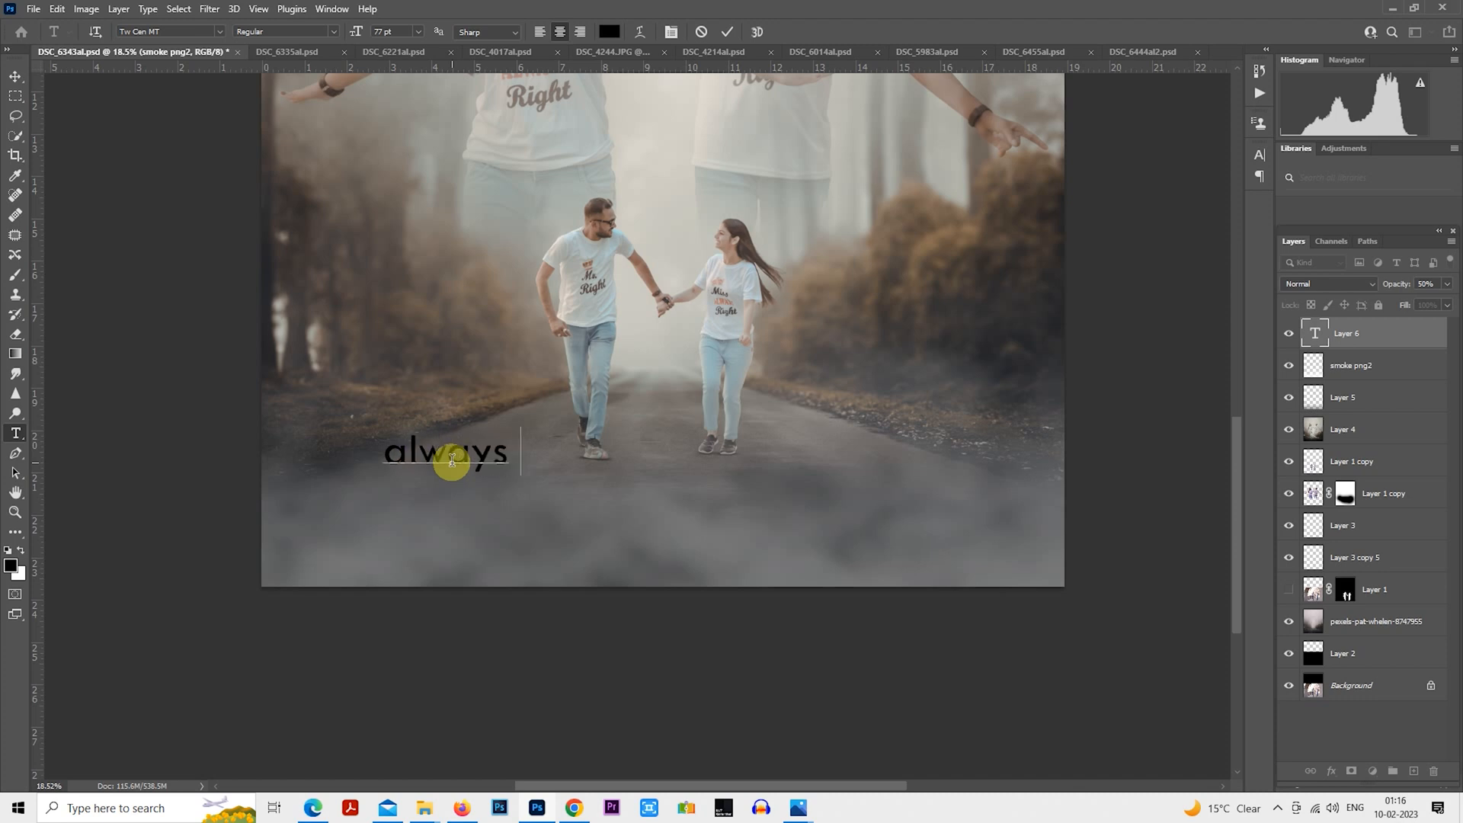
text( & fo)
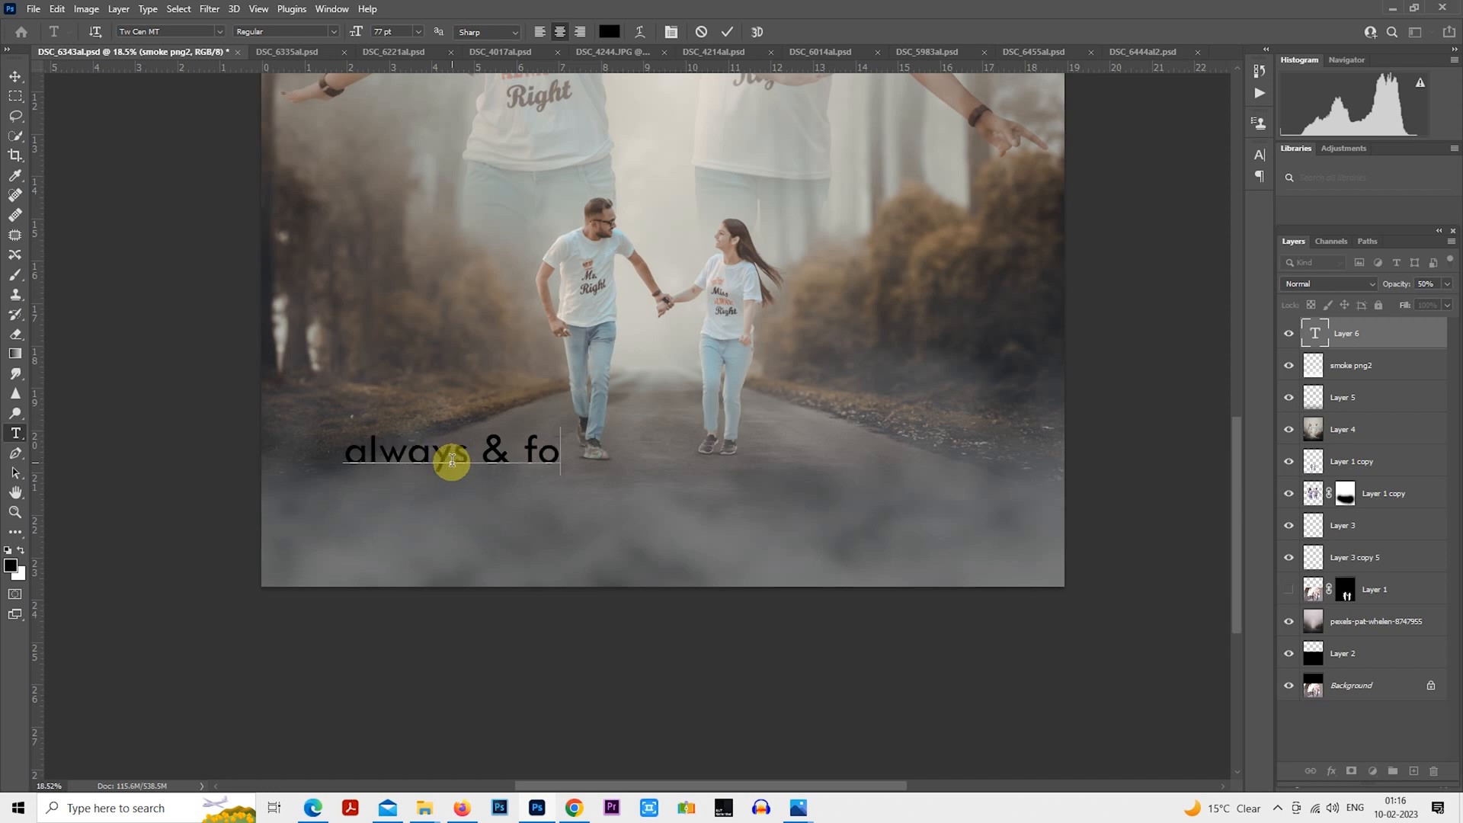
text(rever)
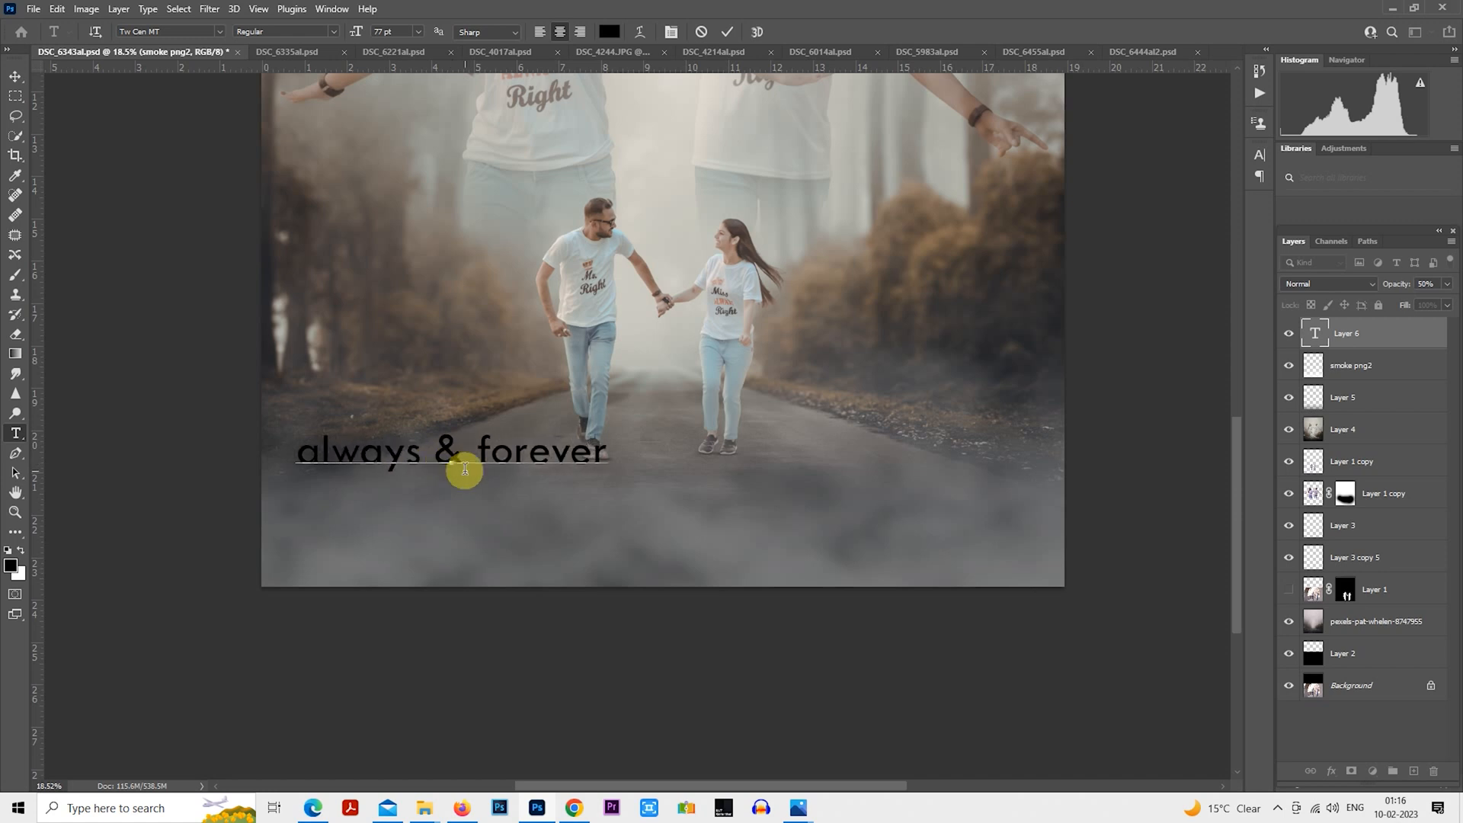
click(15, 97)
drag(571, 460, 774, 505)
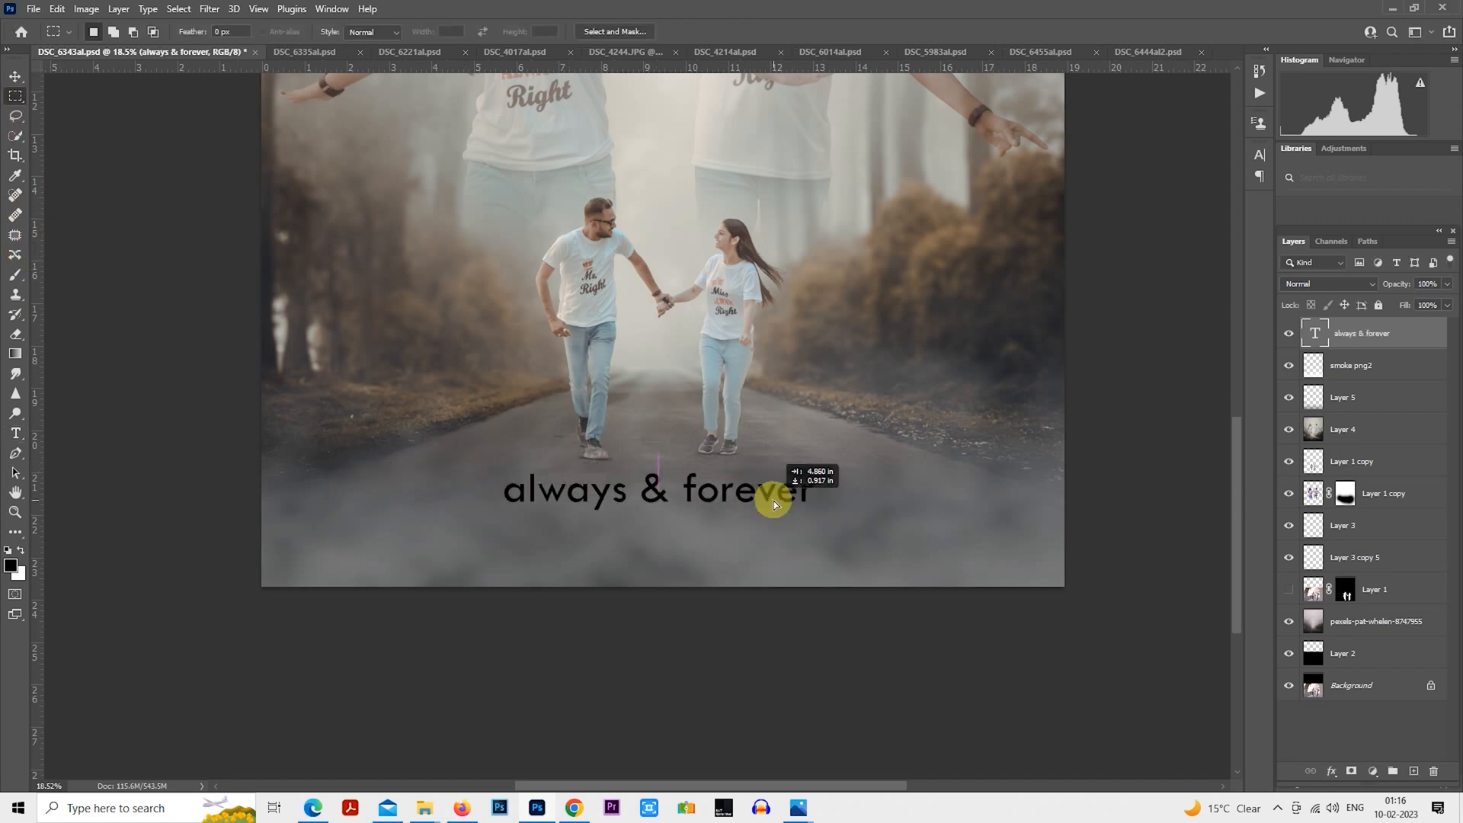
- Set the caption's text color to white (ffffff) and its font to Bricktown
double_click(1315, 333)
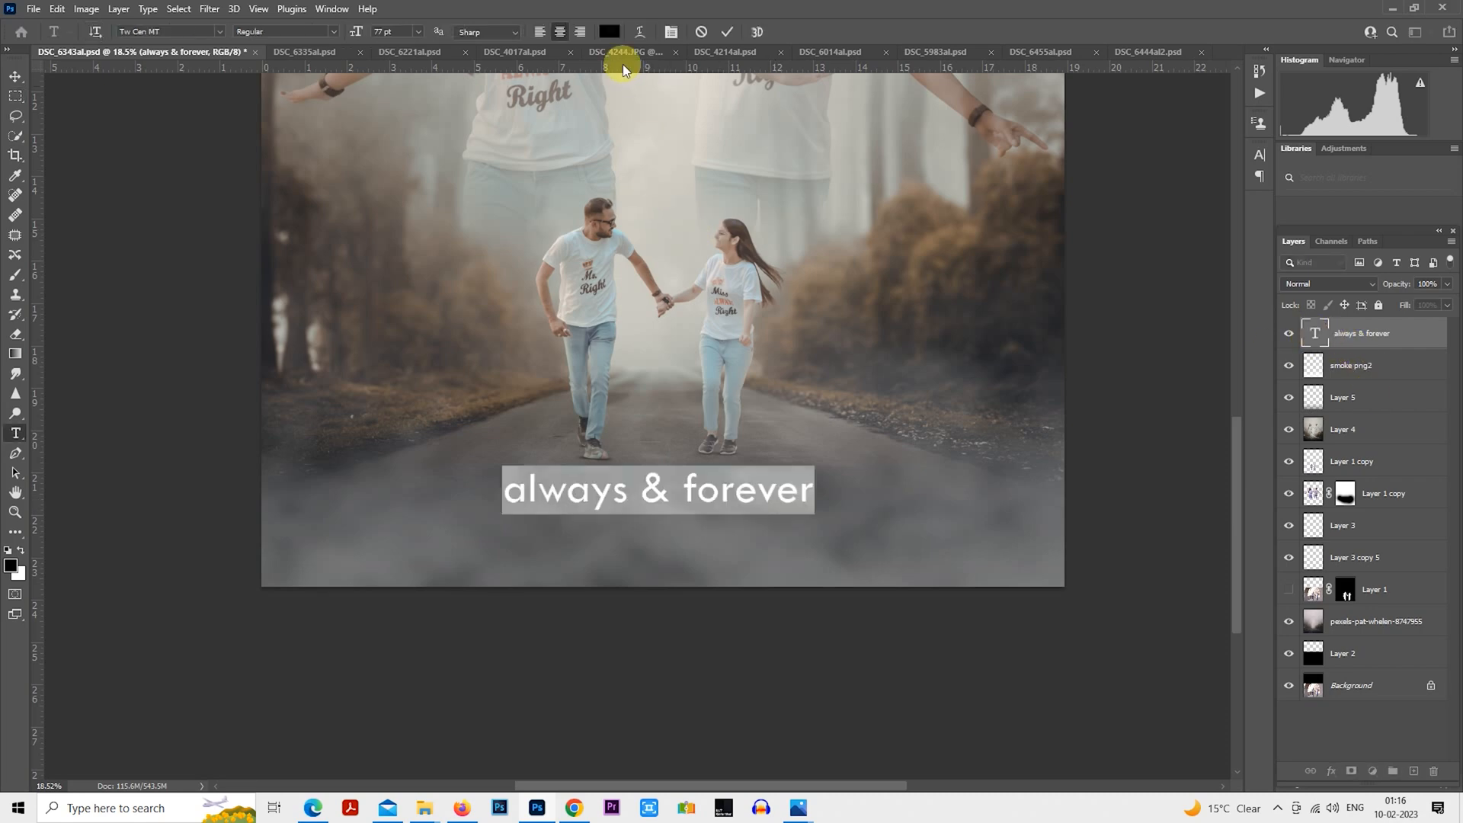
click(608, 31)
drag(1008, 229, 937, 154)
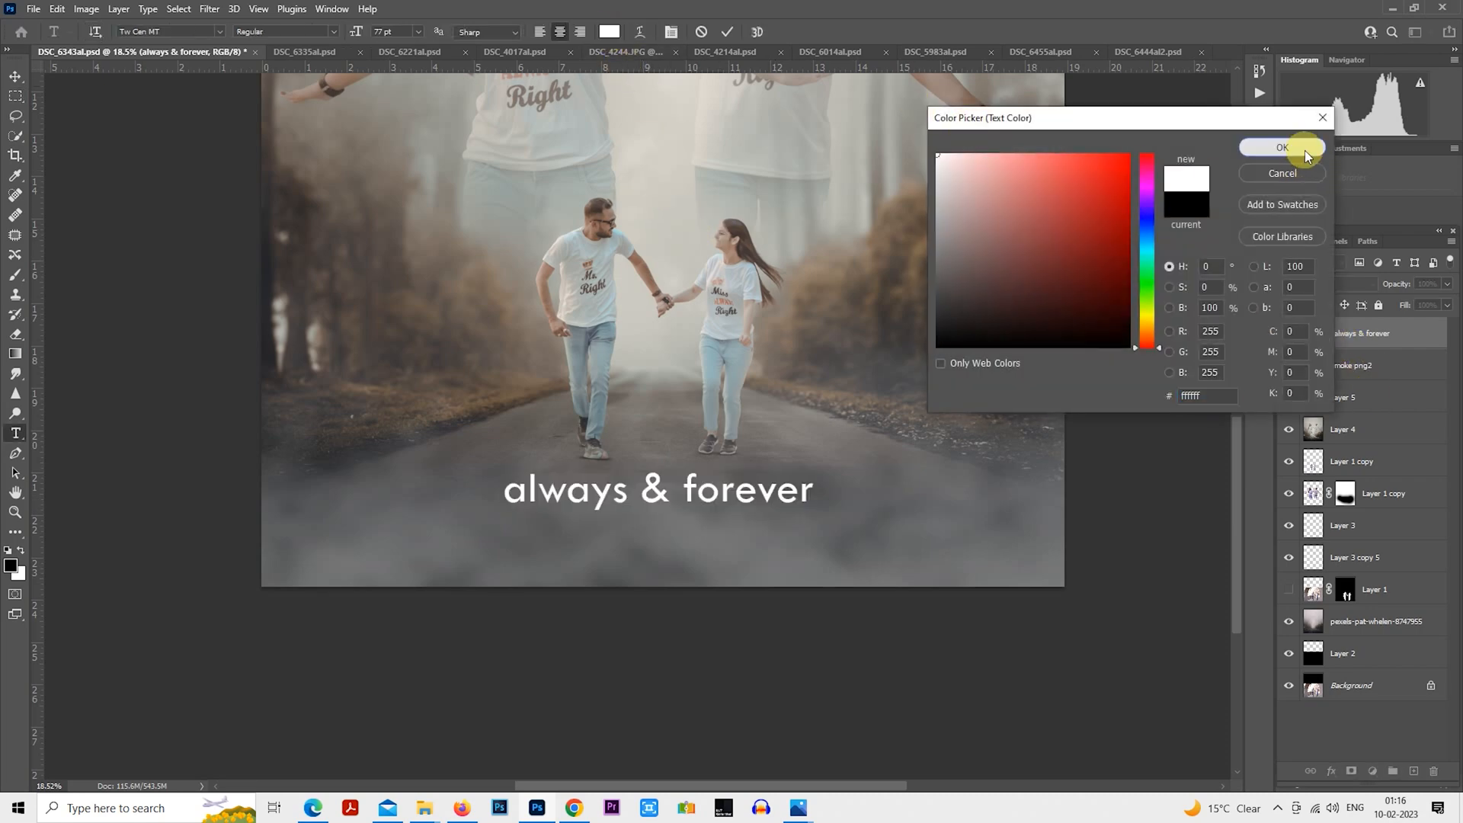
click(1304, 149)
click(220, 31)
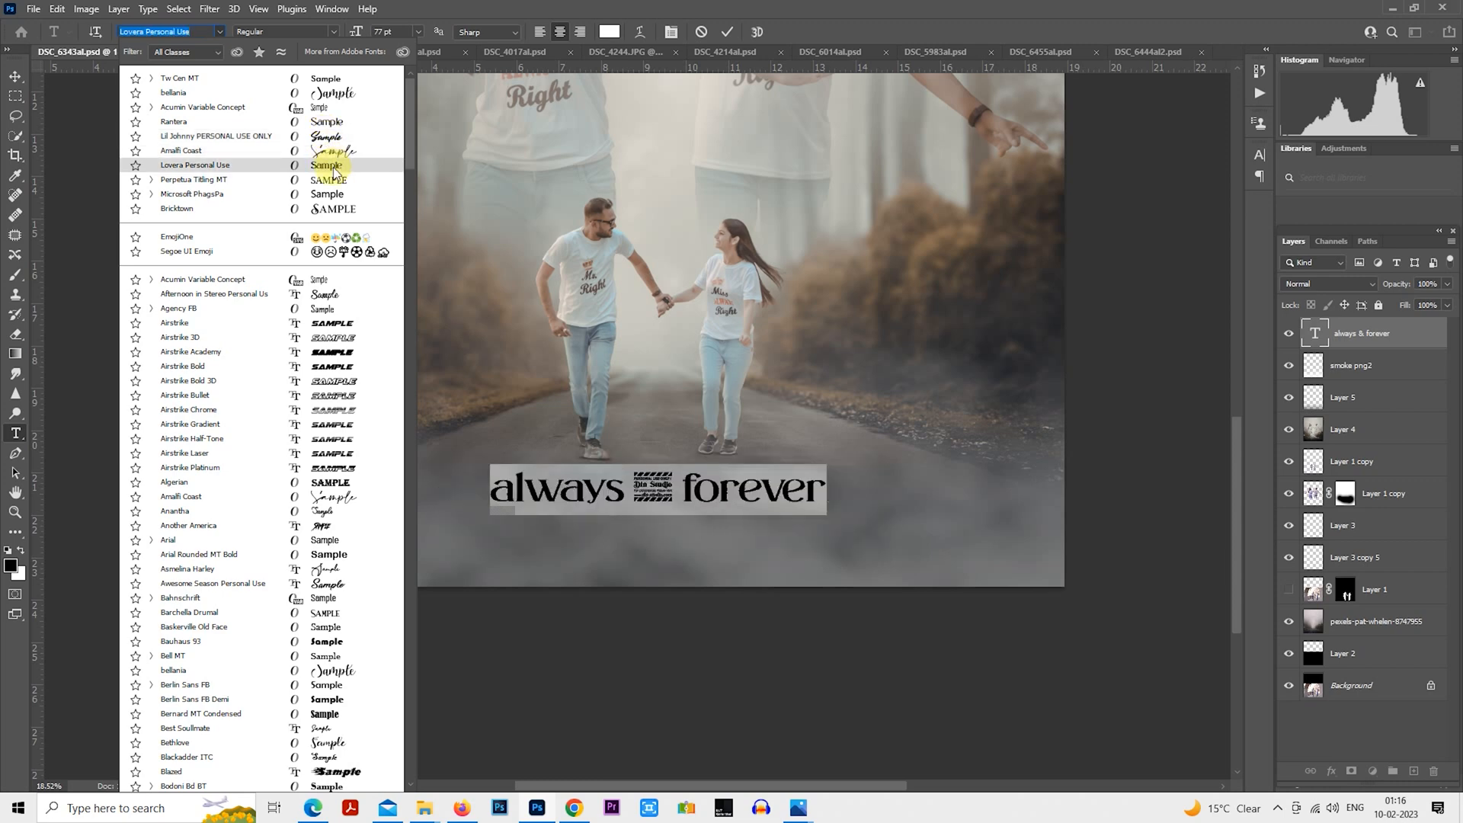
click(340, 209)
click(16, 96)
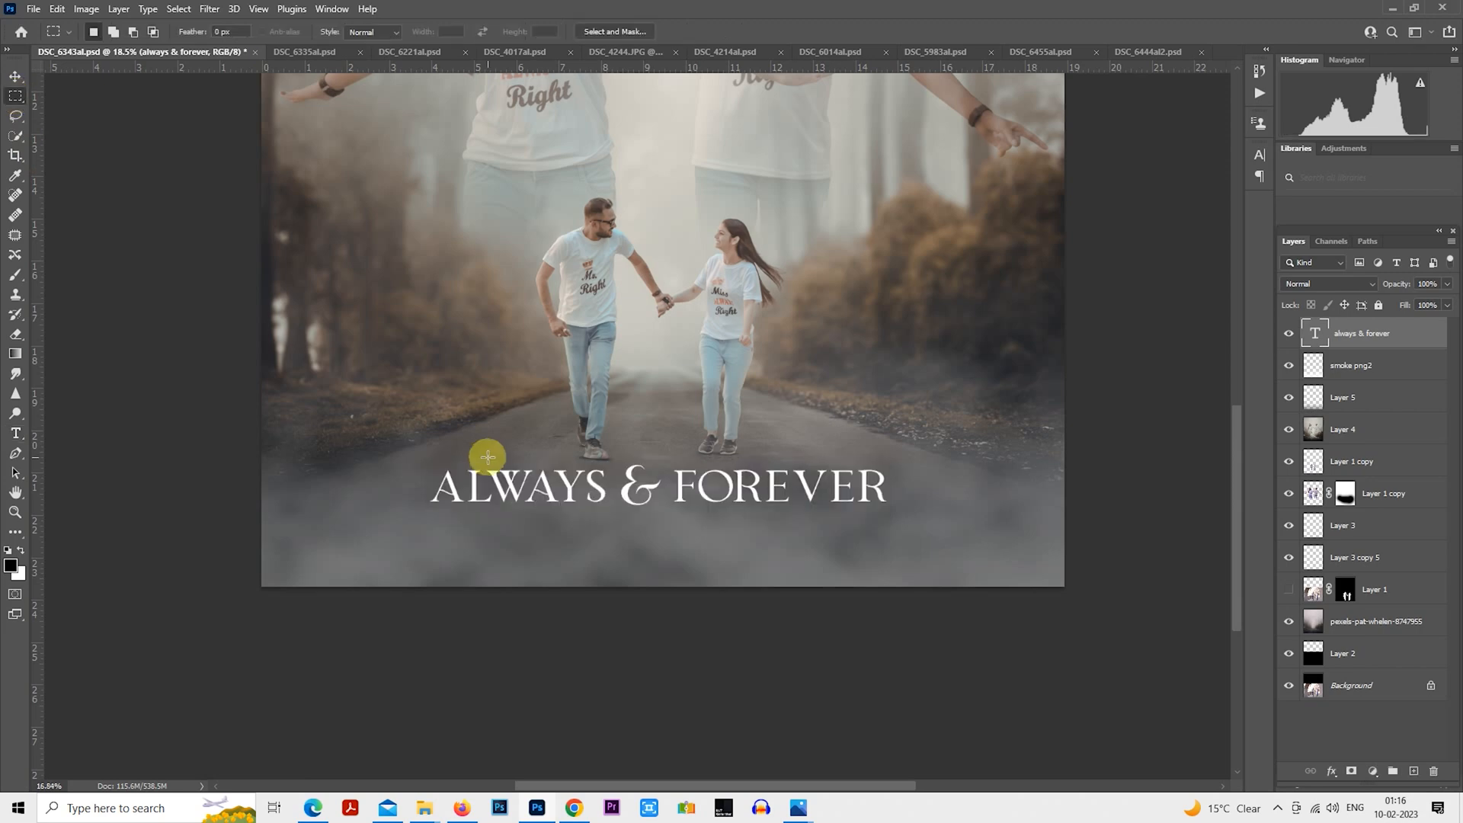
- Scale the caption up to about 143% so it spans most of the road's width in the lower part of the composite
key(ctrl+0)
scroll(586, 537, down, 3)
scroll(670, 597, up, 2)
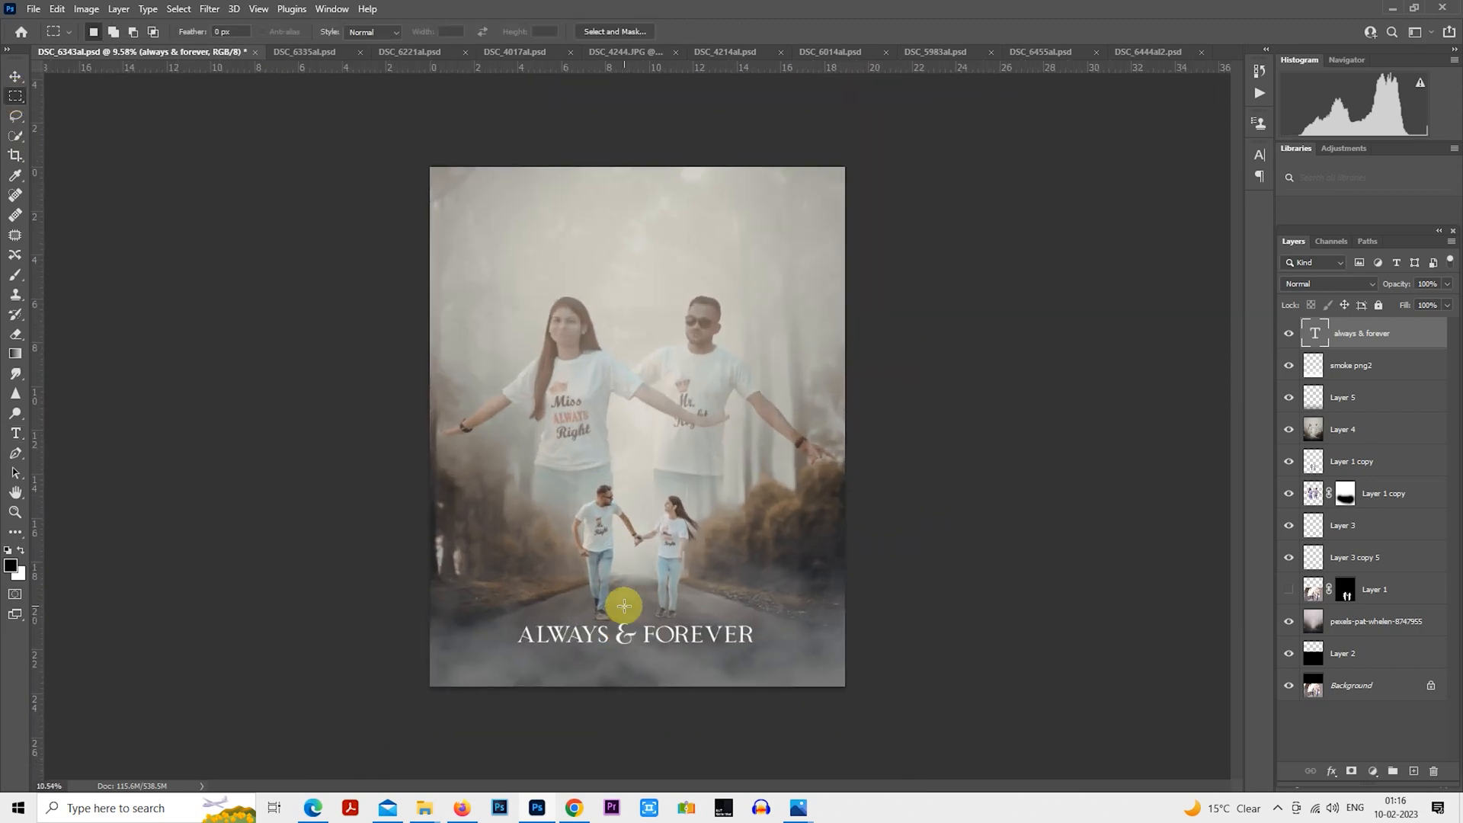
right_click(619, 584)
click(662, 474)
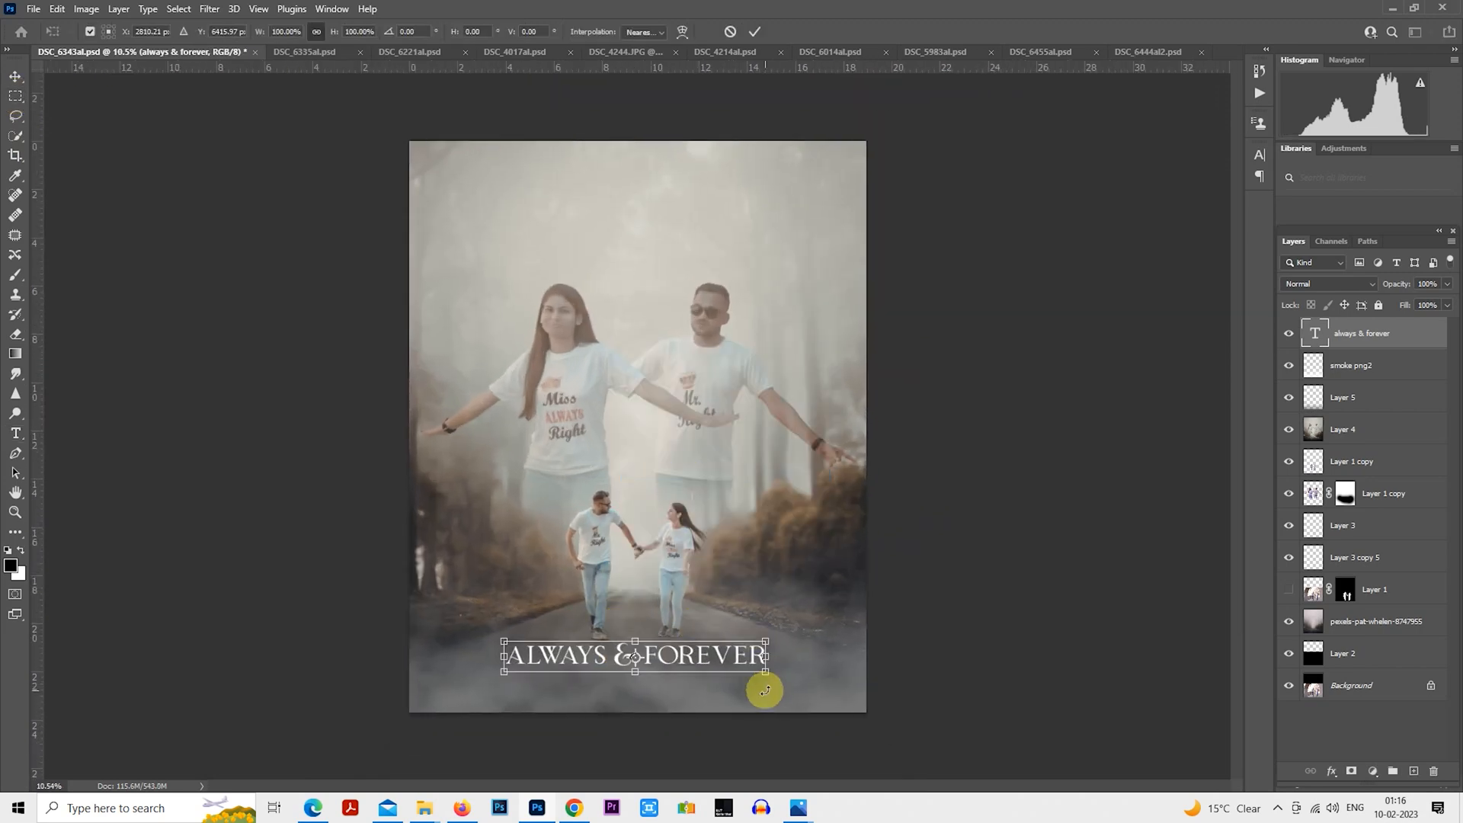
mouse_move(768, 675)
mouse_down()
mouse_move(817, 710)
mouse_move(783, 675)
mouse_up()
key(Return)
scroll(698, 681, up, 4)
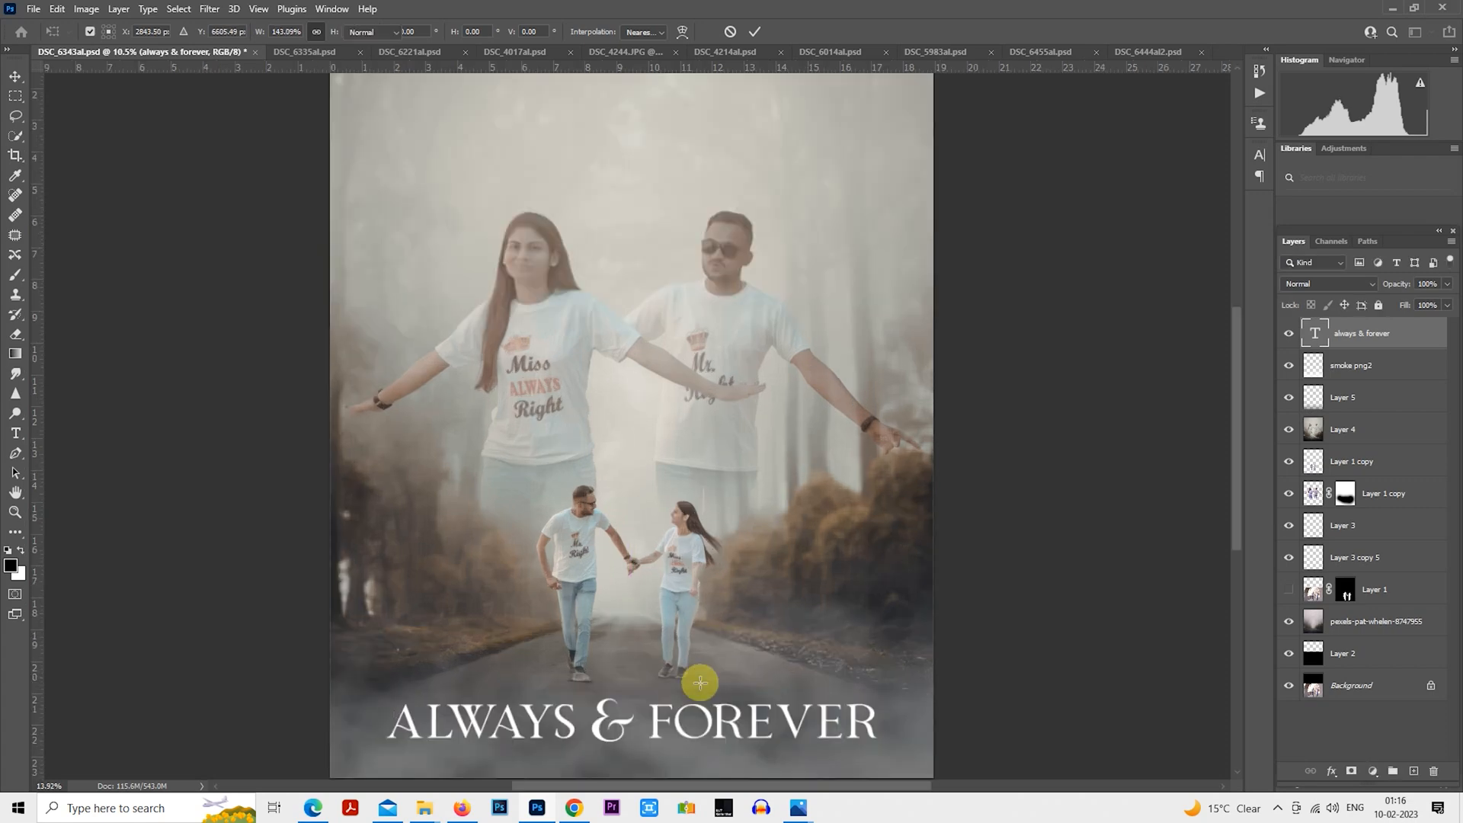
drag(701, 598, 697, 490)
scroll(769, 477, down, 2)
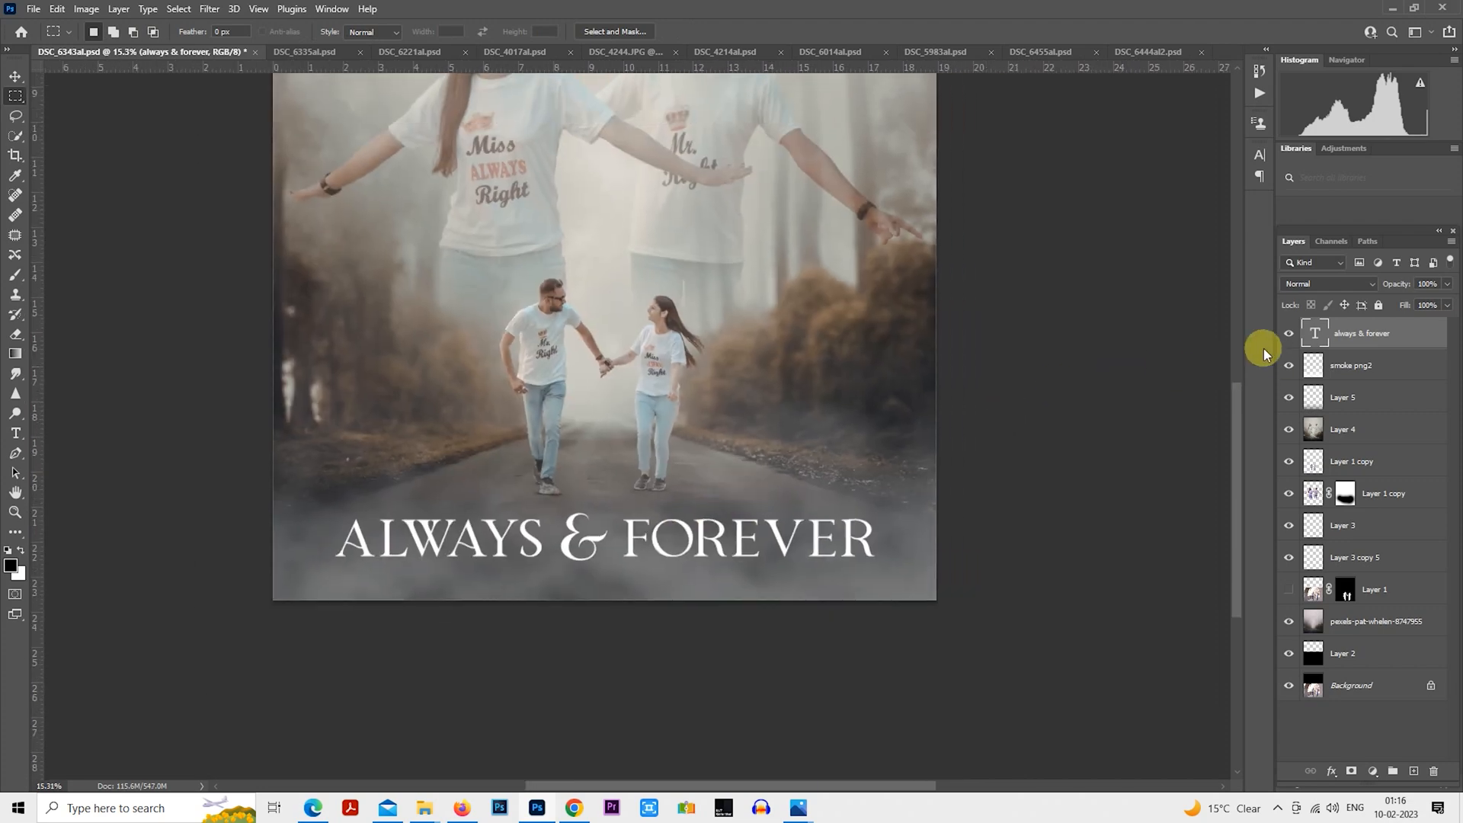
- Duplicate the "always & forever" text layer, rasterize the copy and hide the original text layer
key(ctrl+j)
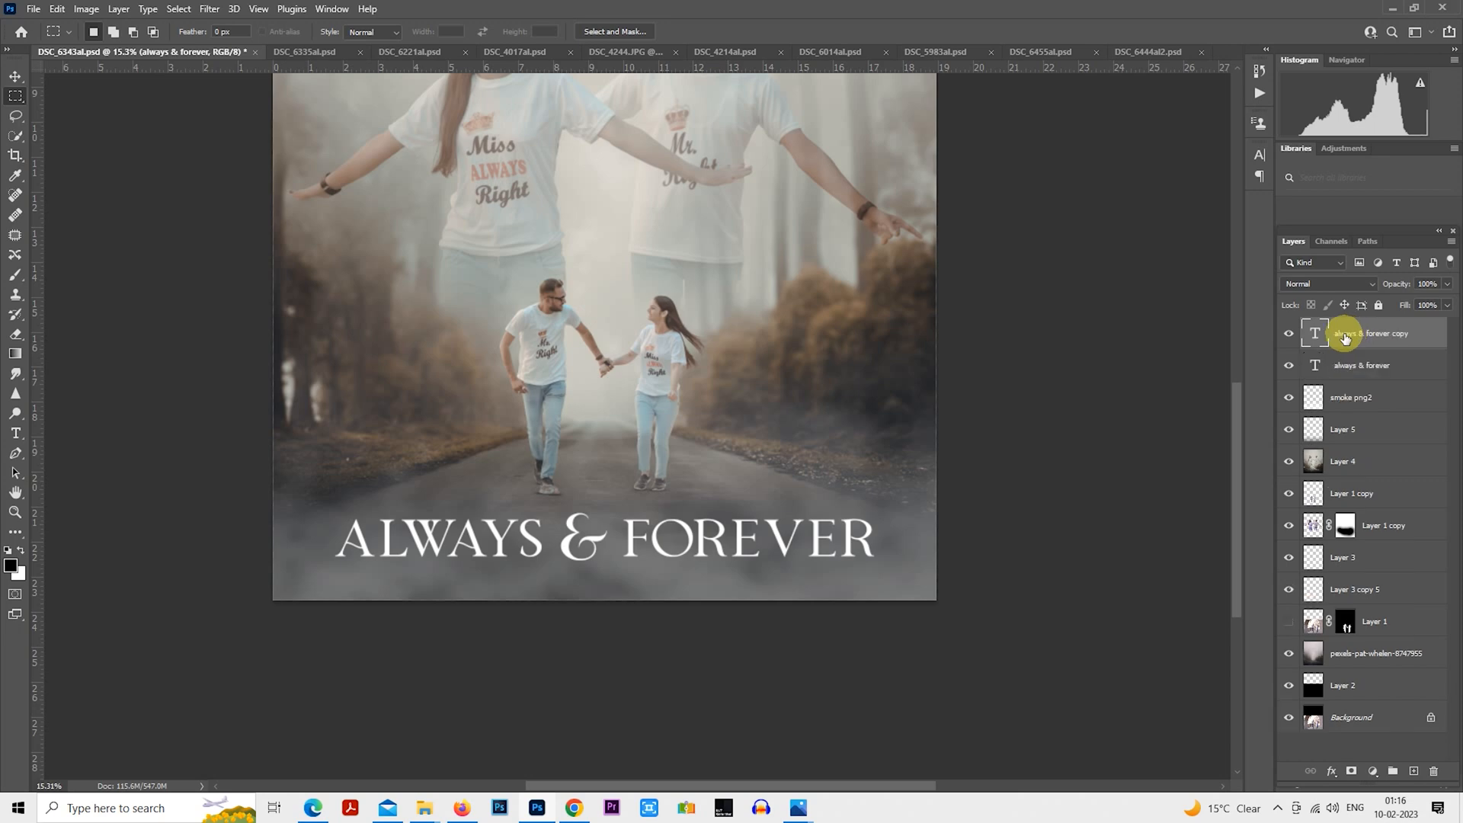
right_click(1341, 336)
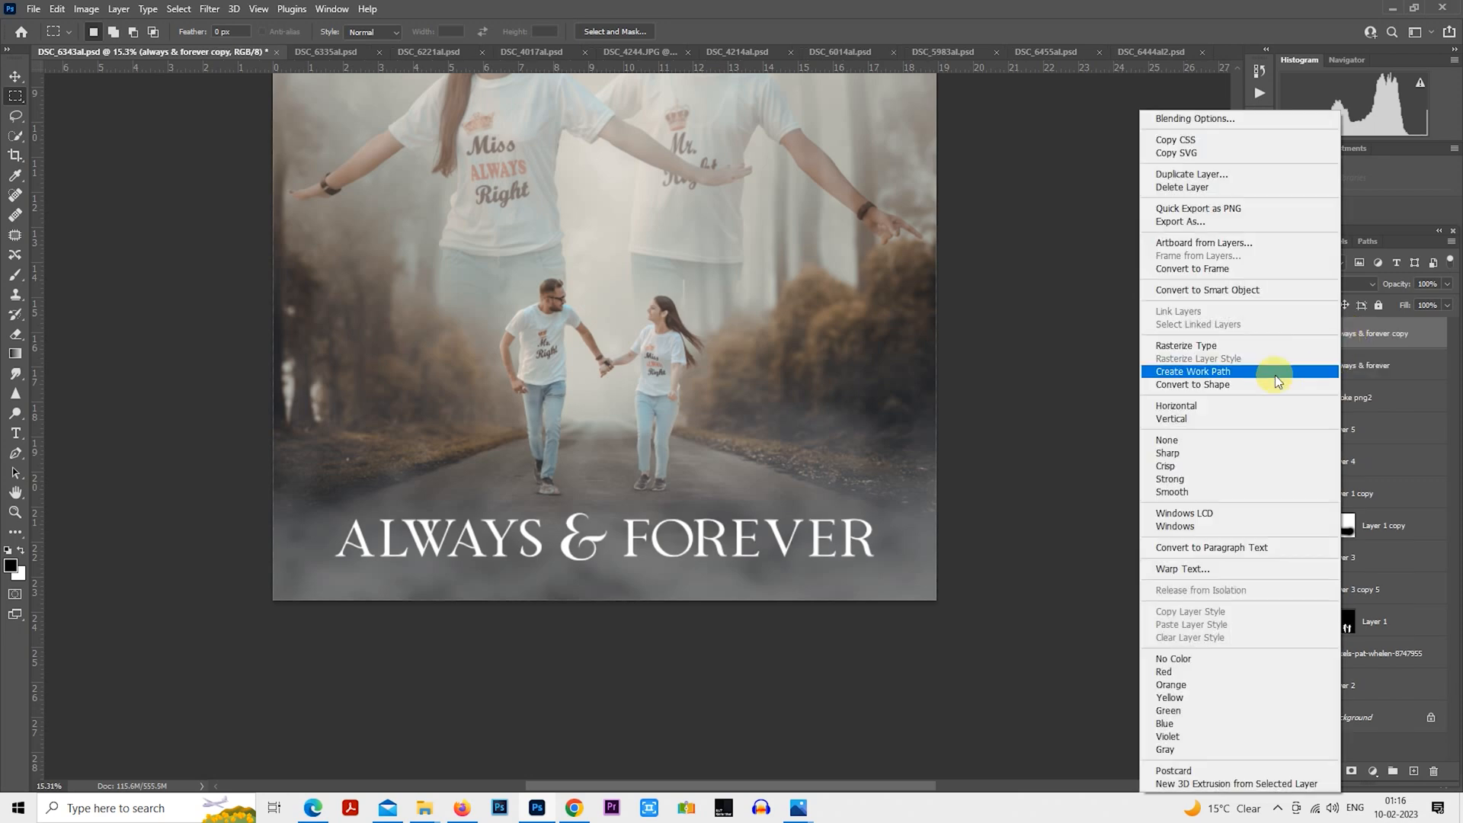
click(1223, 345)
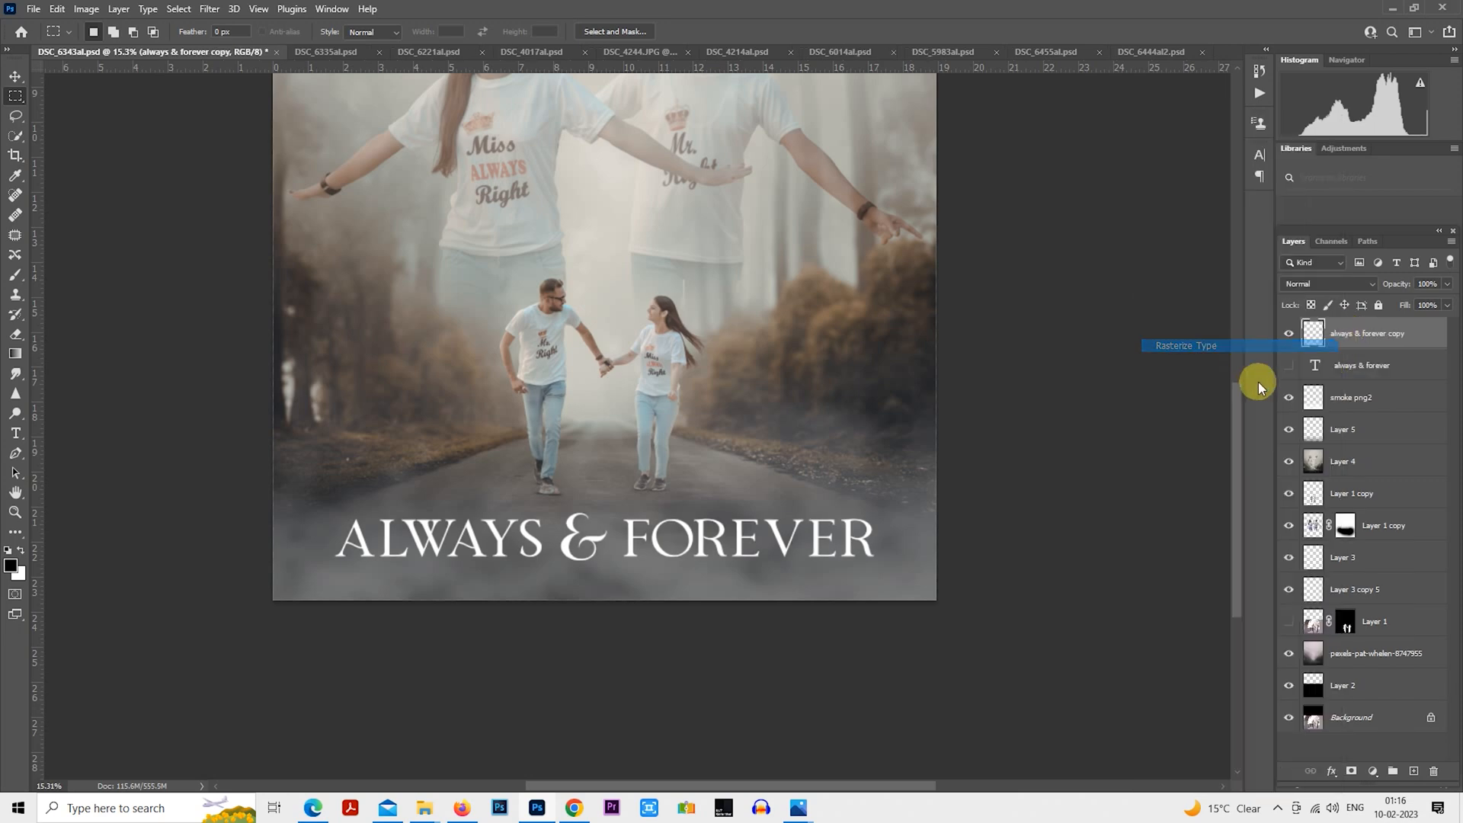
- Apply a Motion Blur with an angle of 0° and a distance of 43 pixels to the rasterized caption copy
click(208, 9)
mouse_move(266, 218)
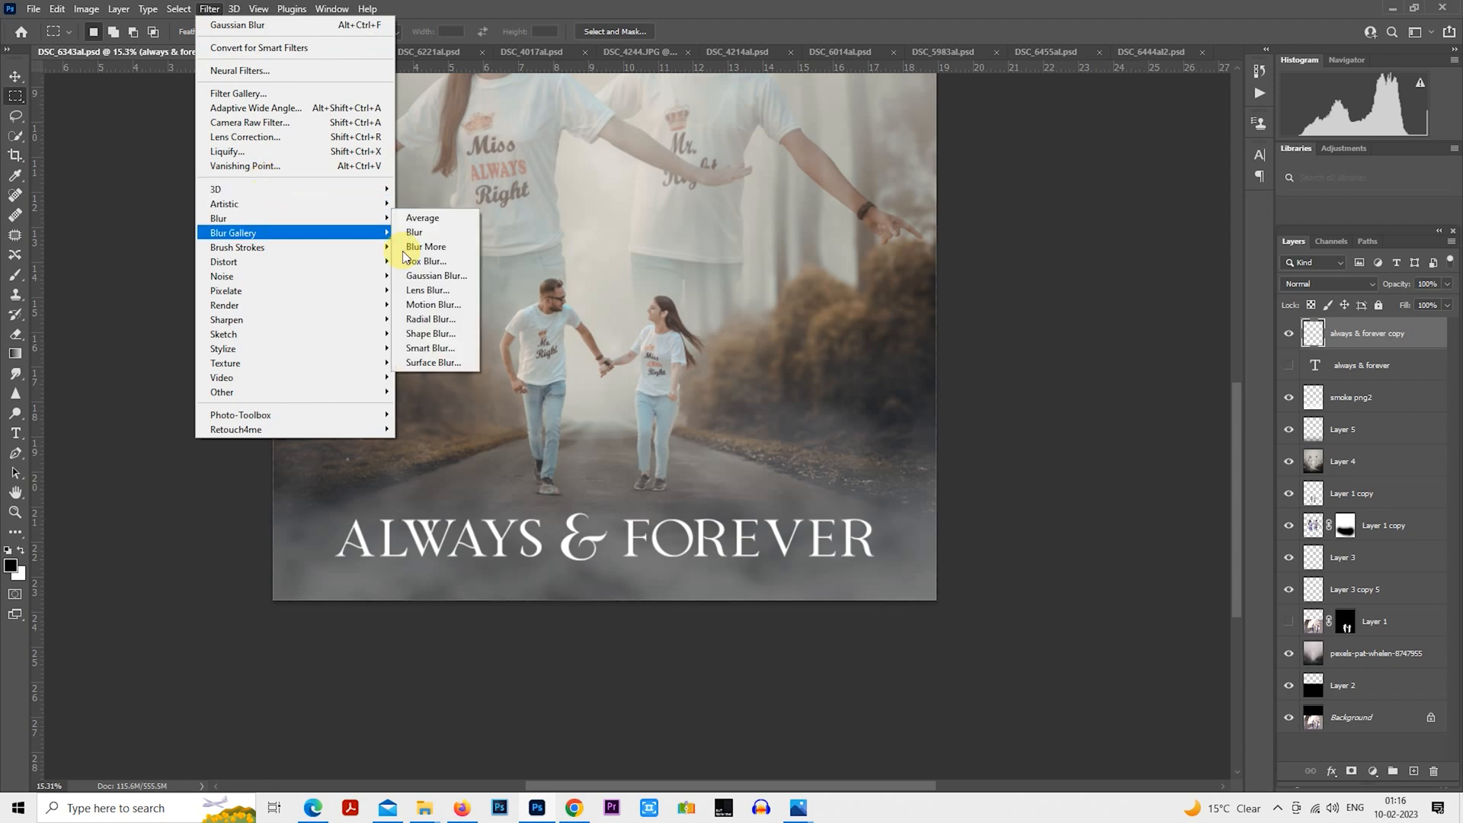
click(457, 310)
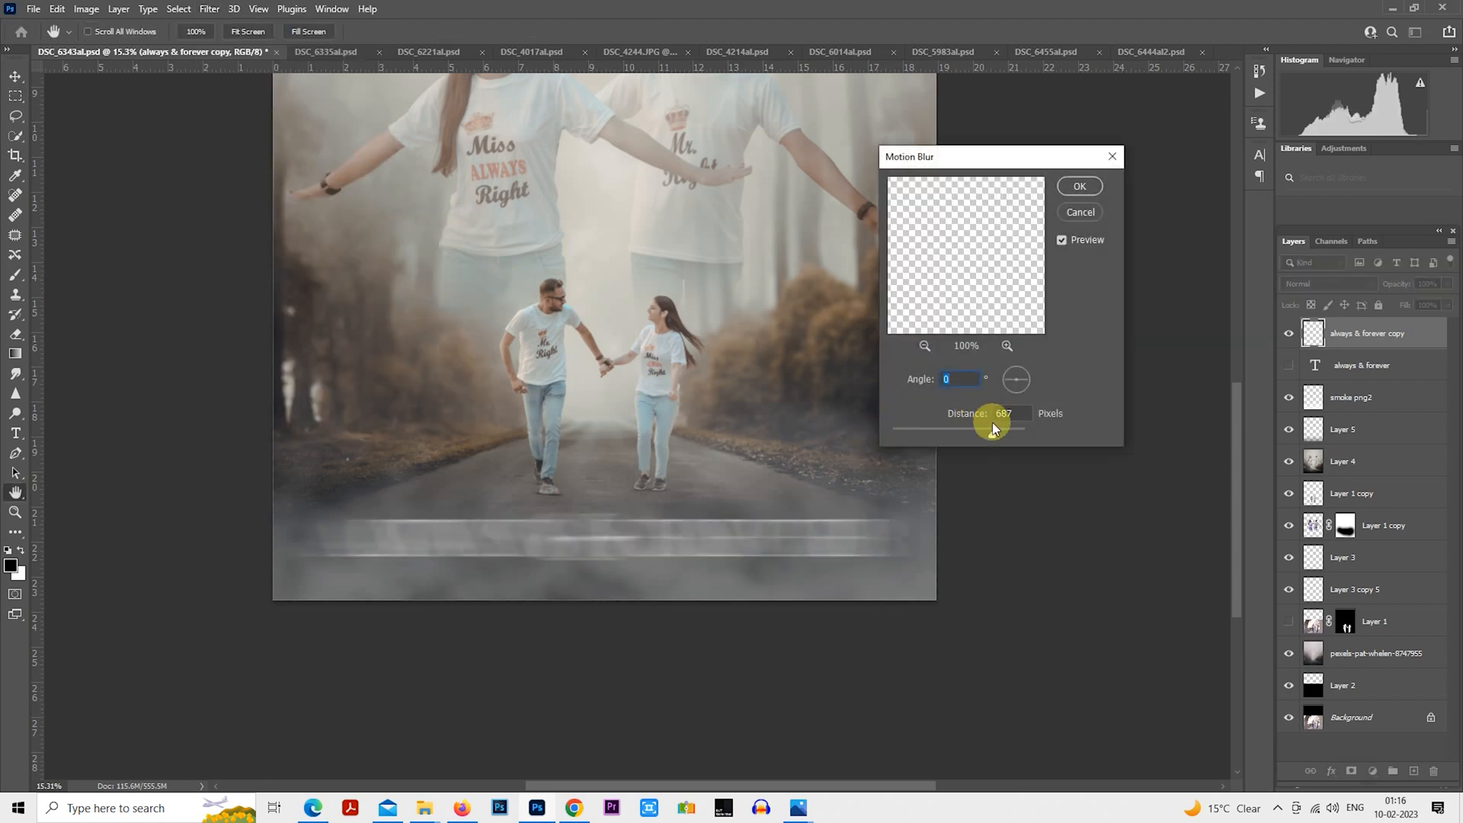
drag(991, 423, 921, 431)
click(1078, 187)
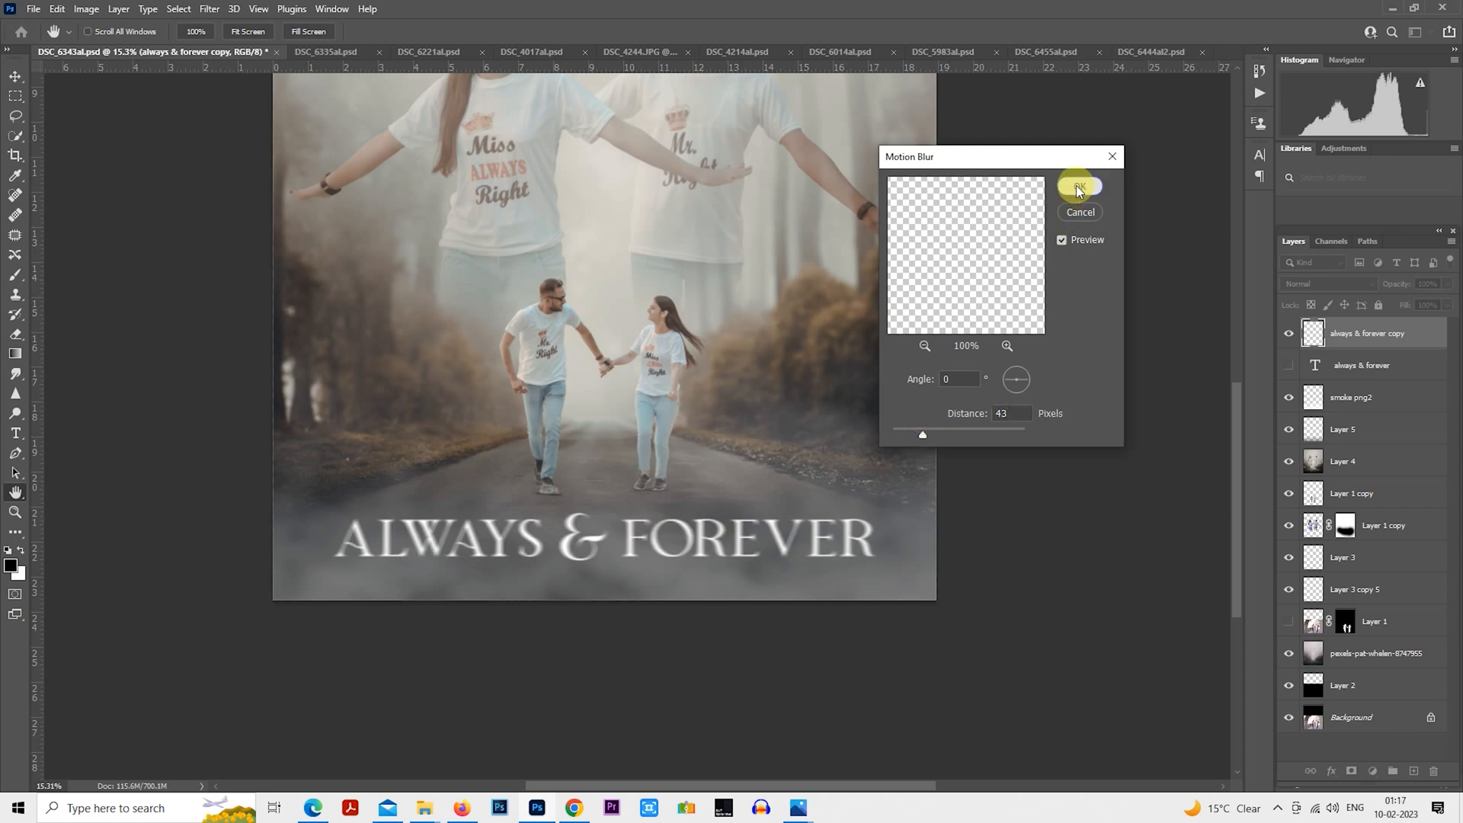
- Enlarge the blurred caption slightly about its center so it nearly fills the composite's width
right_click(644, 484)
click(728, 617)
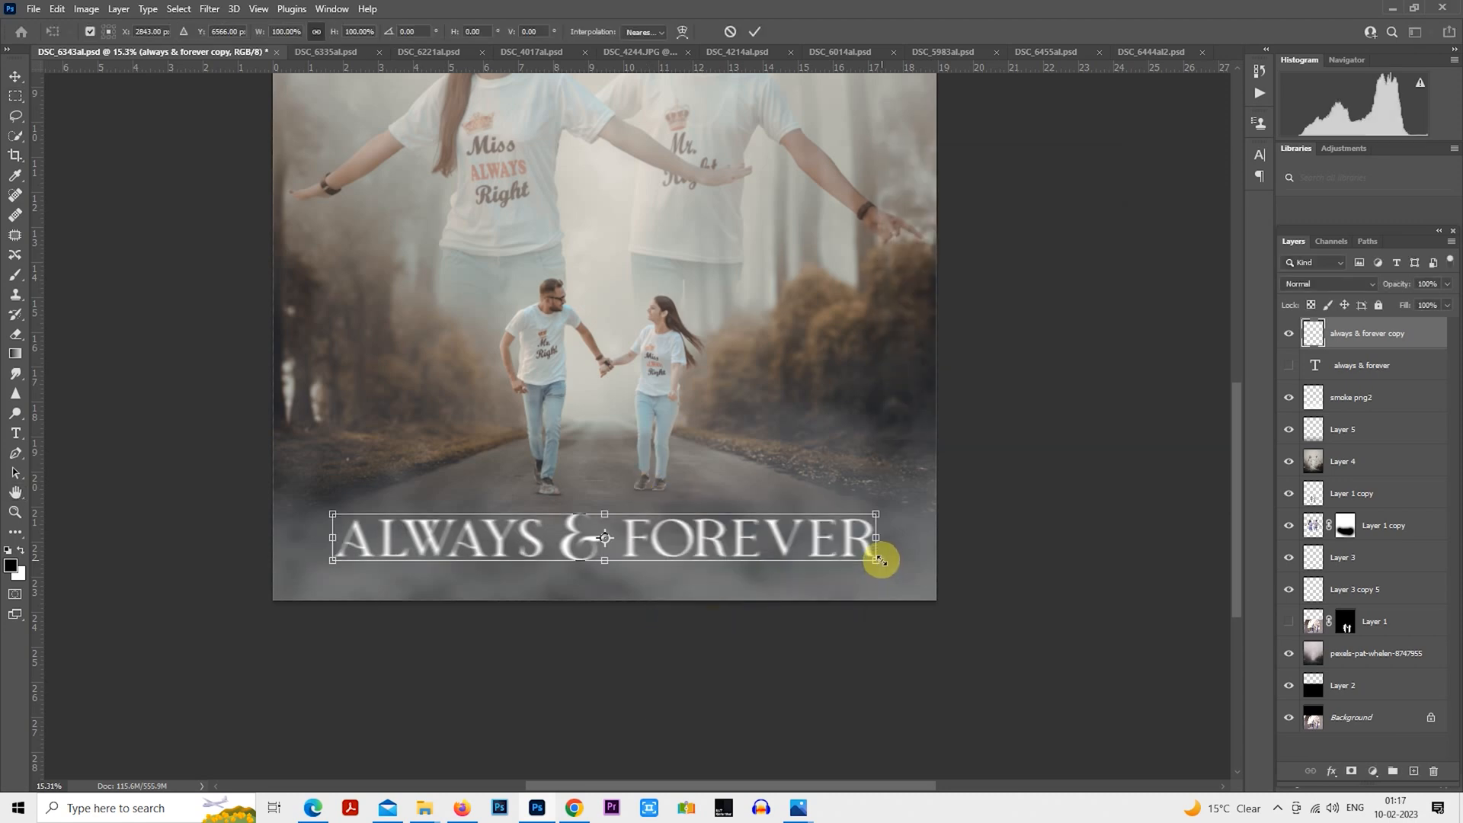
drag(876, 562, 826, 557)
key(Return)
key(ctrl+0)
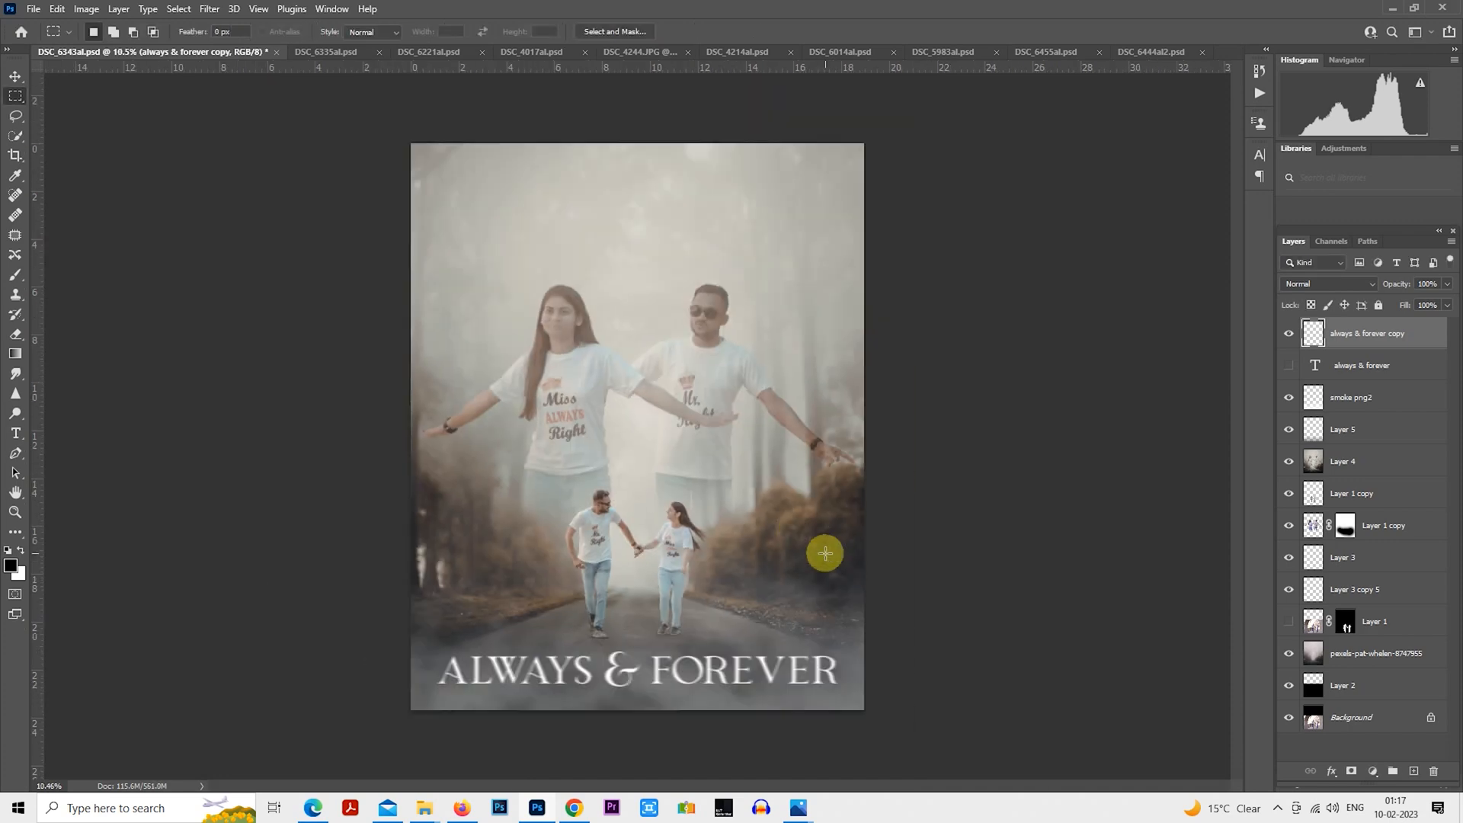
scroll(826, 533, down, 2)
scroll(827, 487, up, 3)
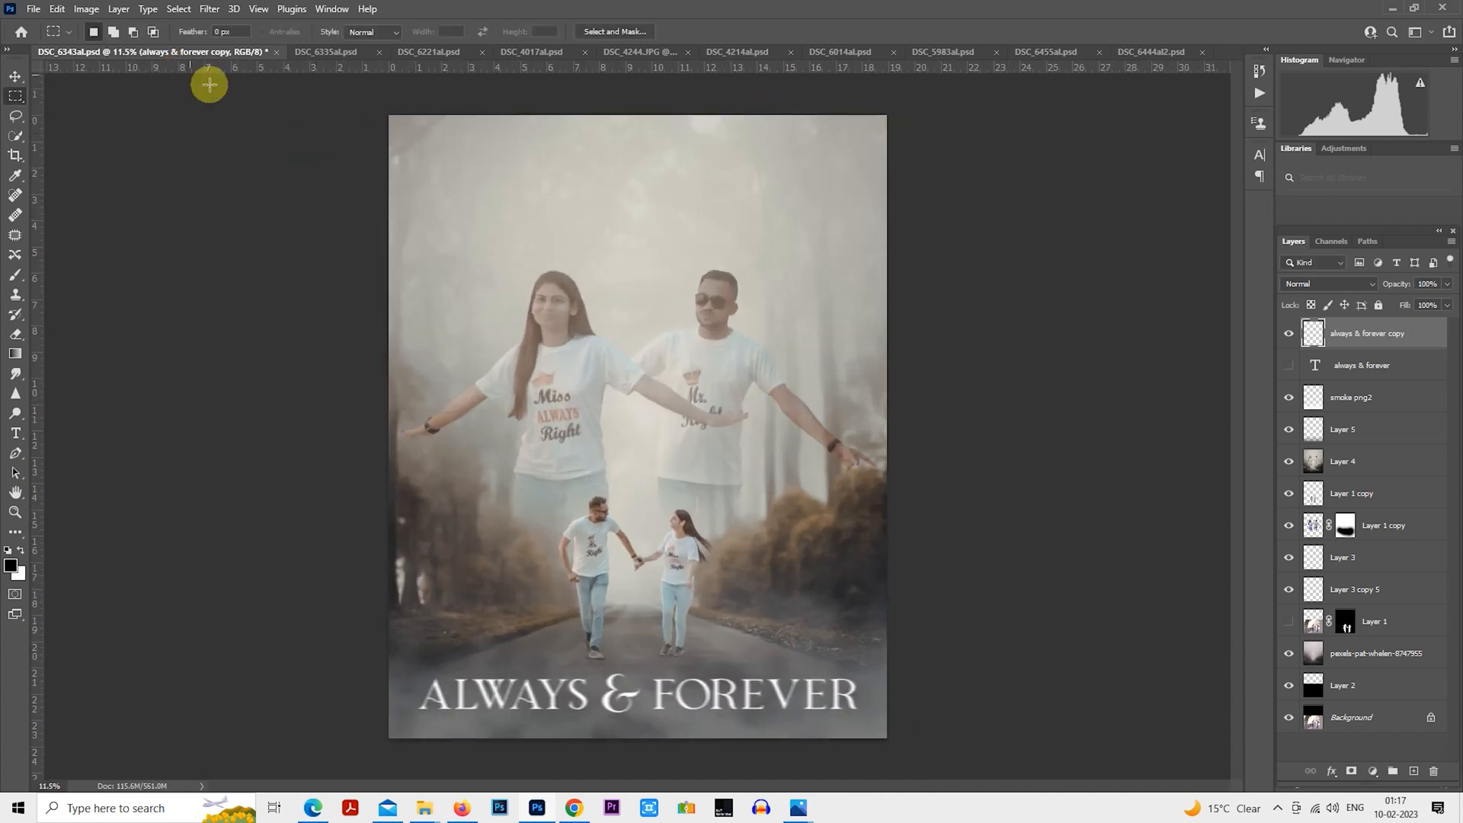
scroll(544, 267, down, 2)
scroll(537, 253, up, 2)
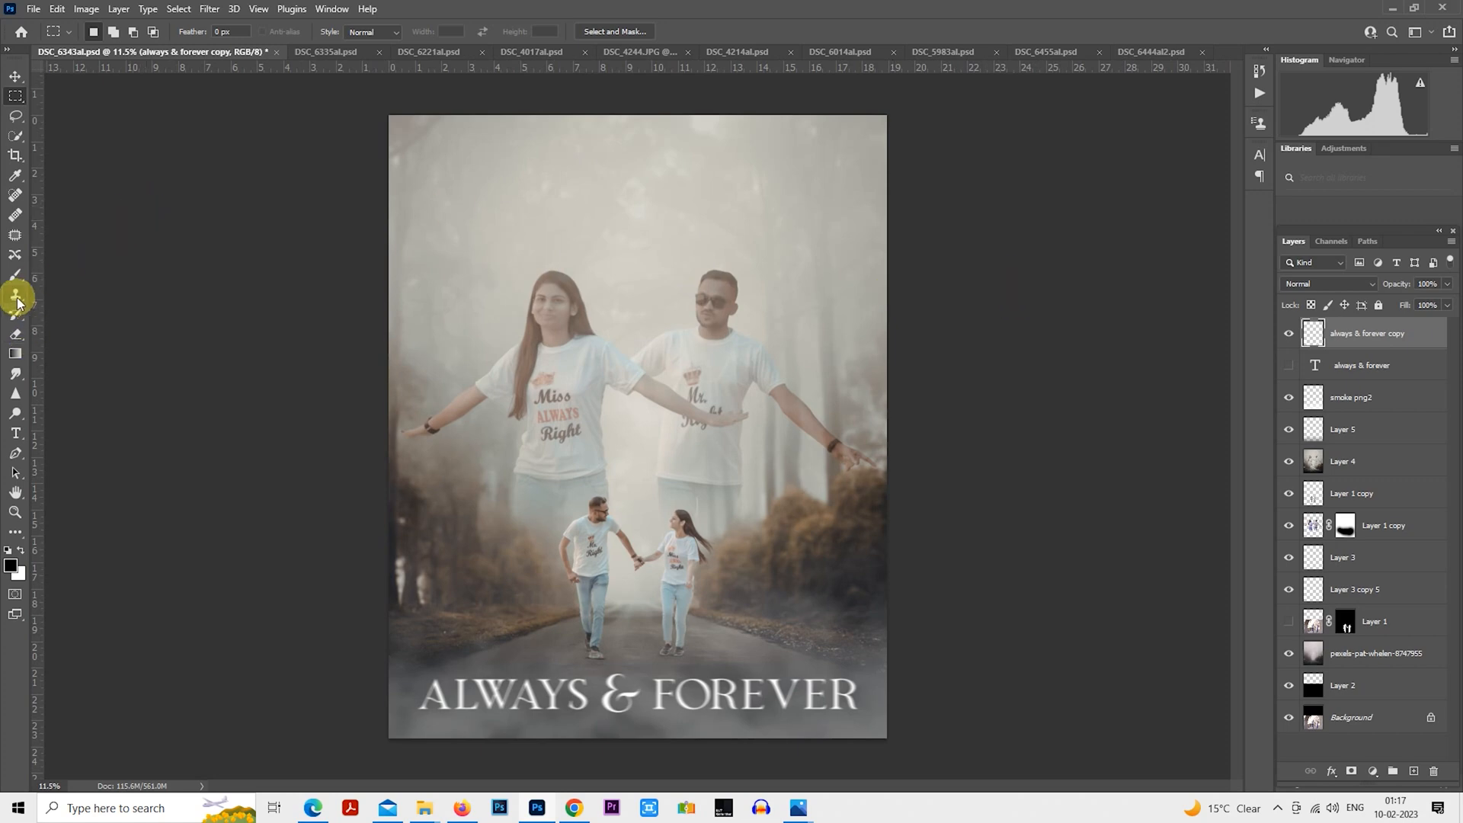
- Add a white Bricktown text layer above the large couple with the two partners' first names joined by a plus sign
click(15, 432)
scroll(675, 267, up, 4)
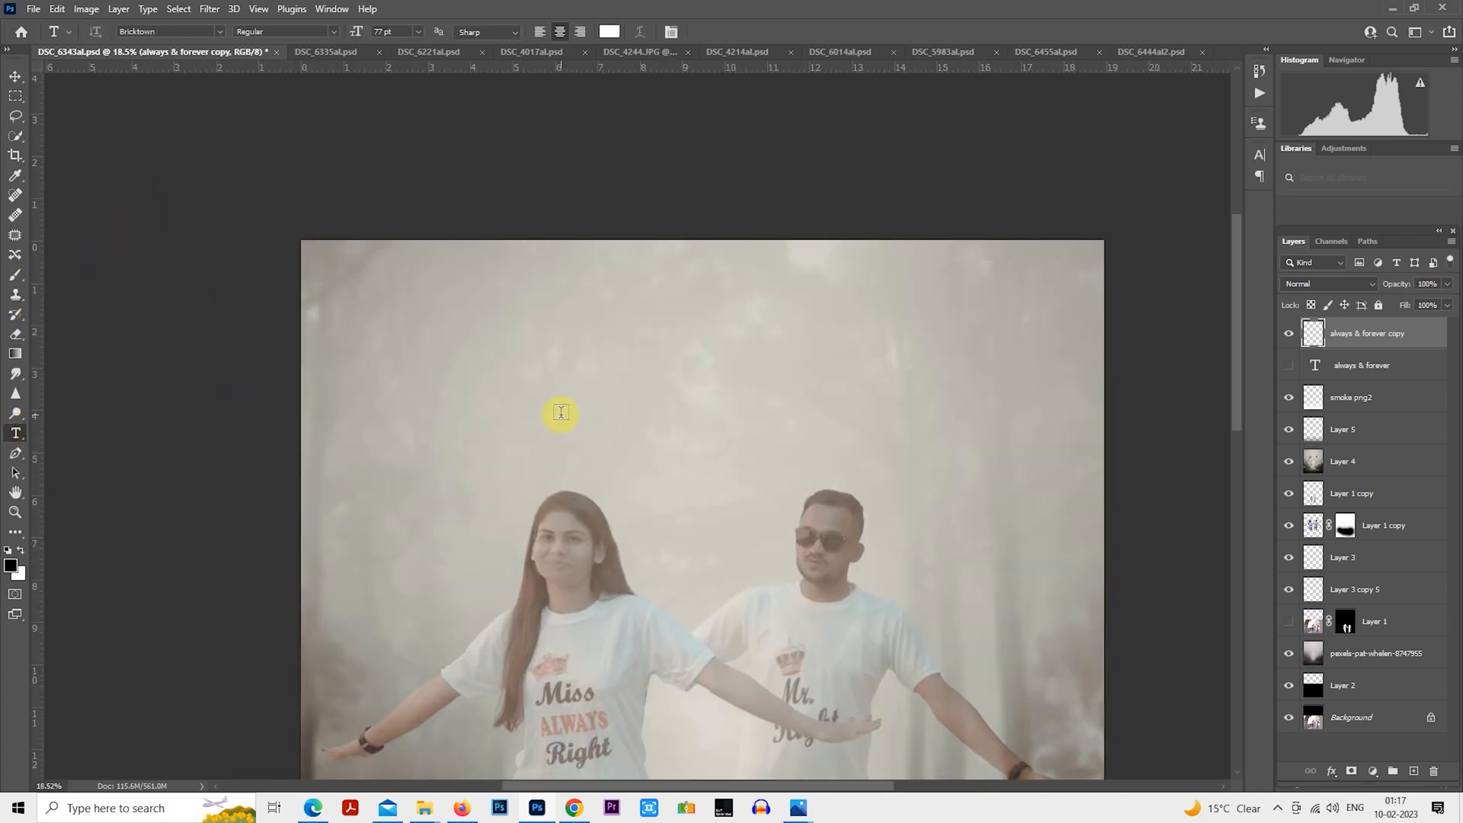
click(560, 412)
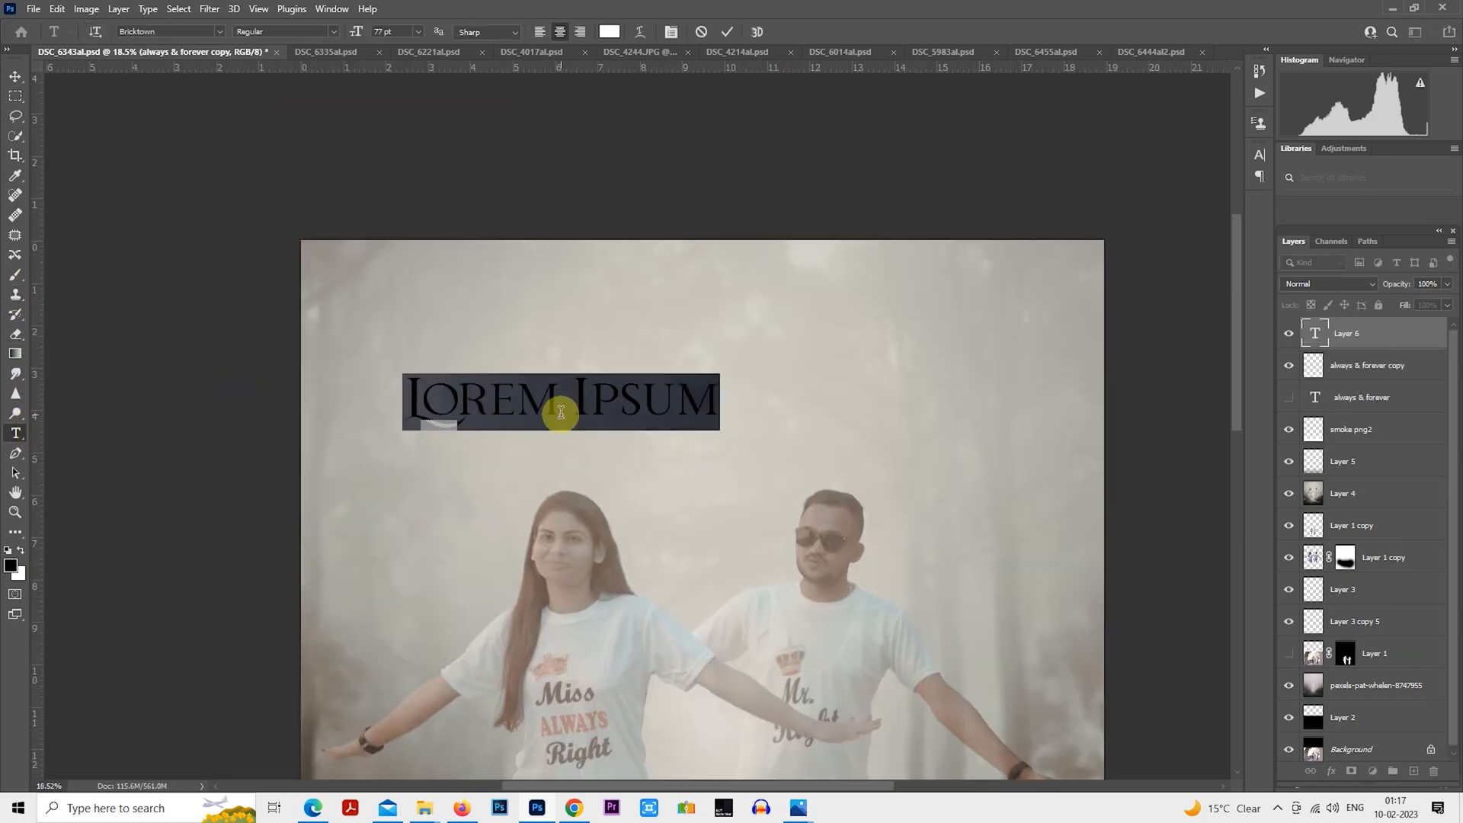
text(Rajkuma)
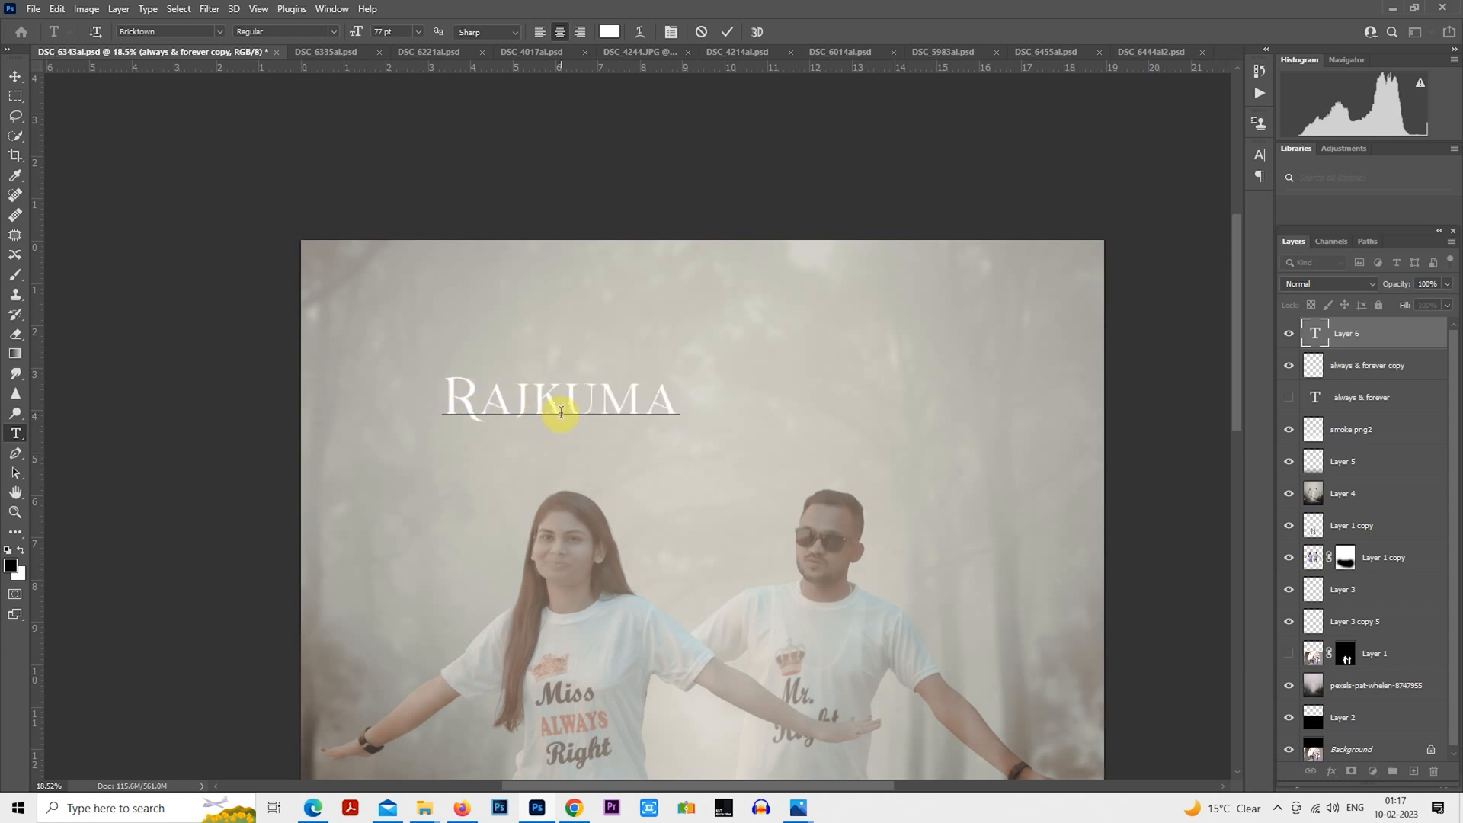
text(r +)
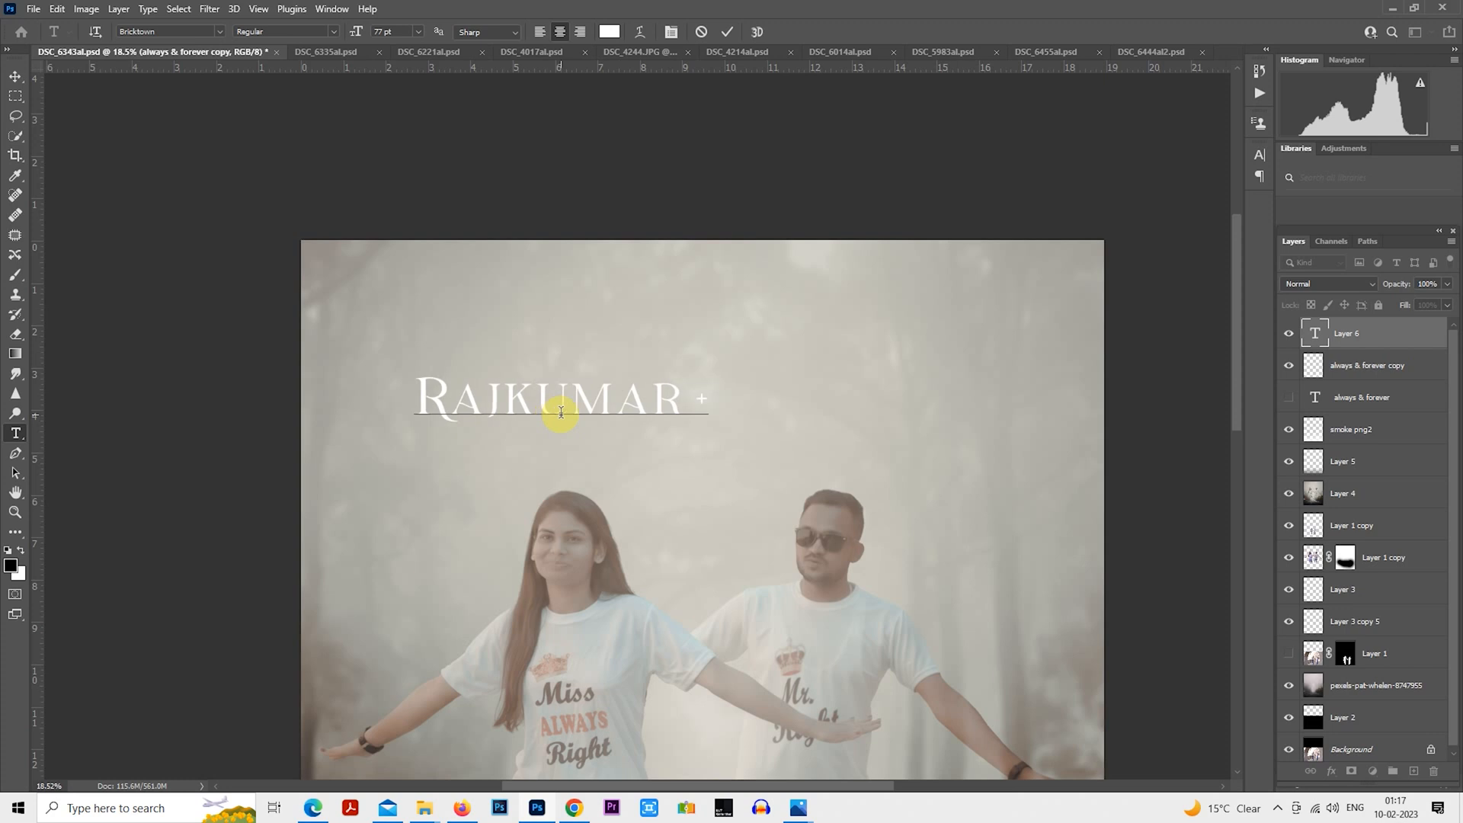
text( Ur)
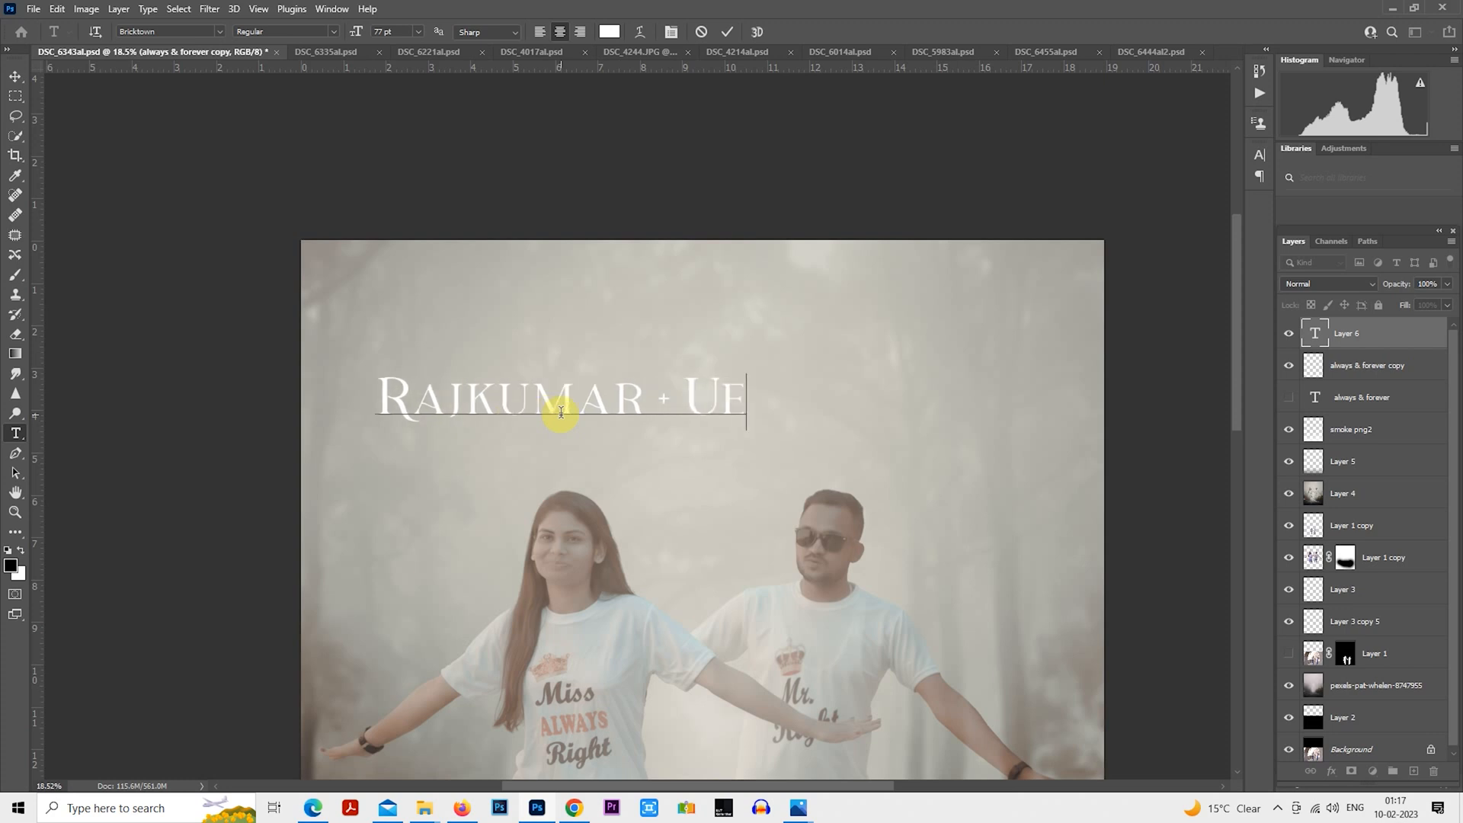
key(BackSpace)
text(R)
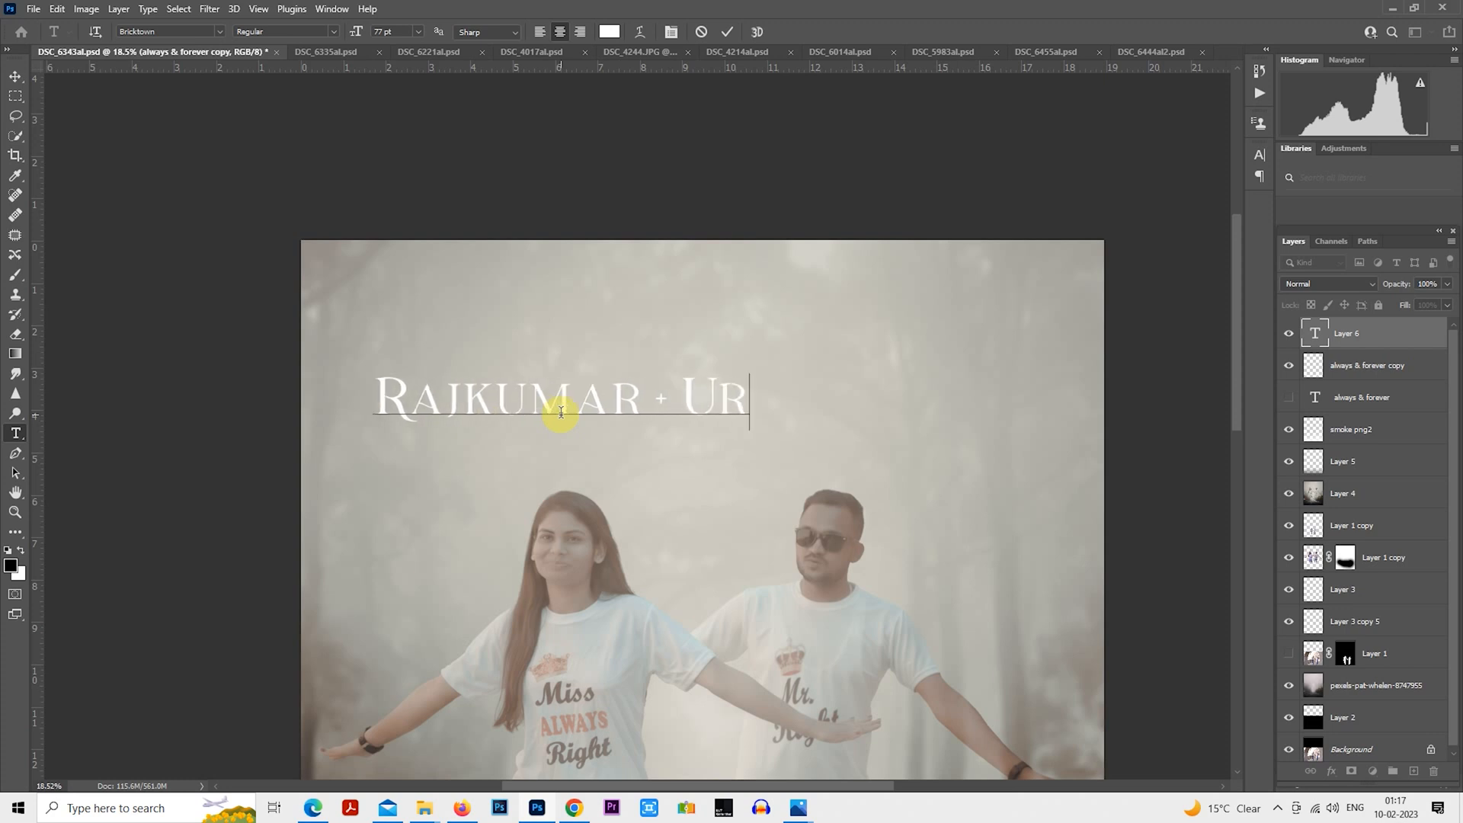
text(vashi)
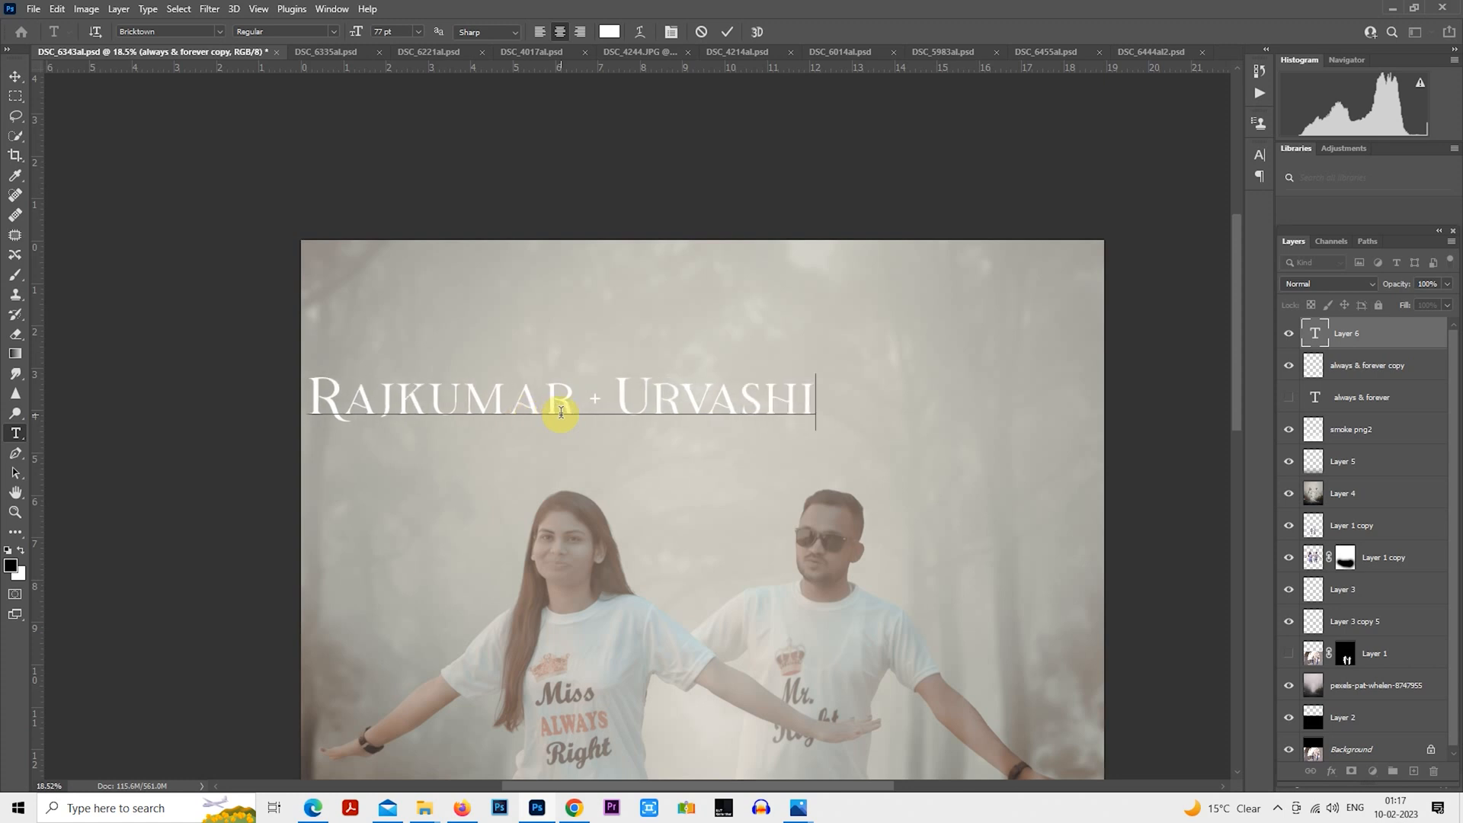
- Move the names text up and center it horizontally near the composite's upper edge
click(15, 96)
scroll(679, 467, down, 1)
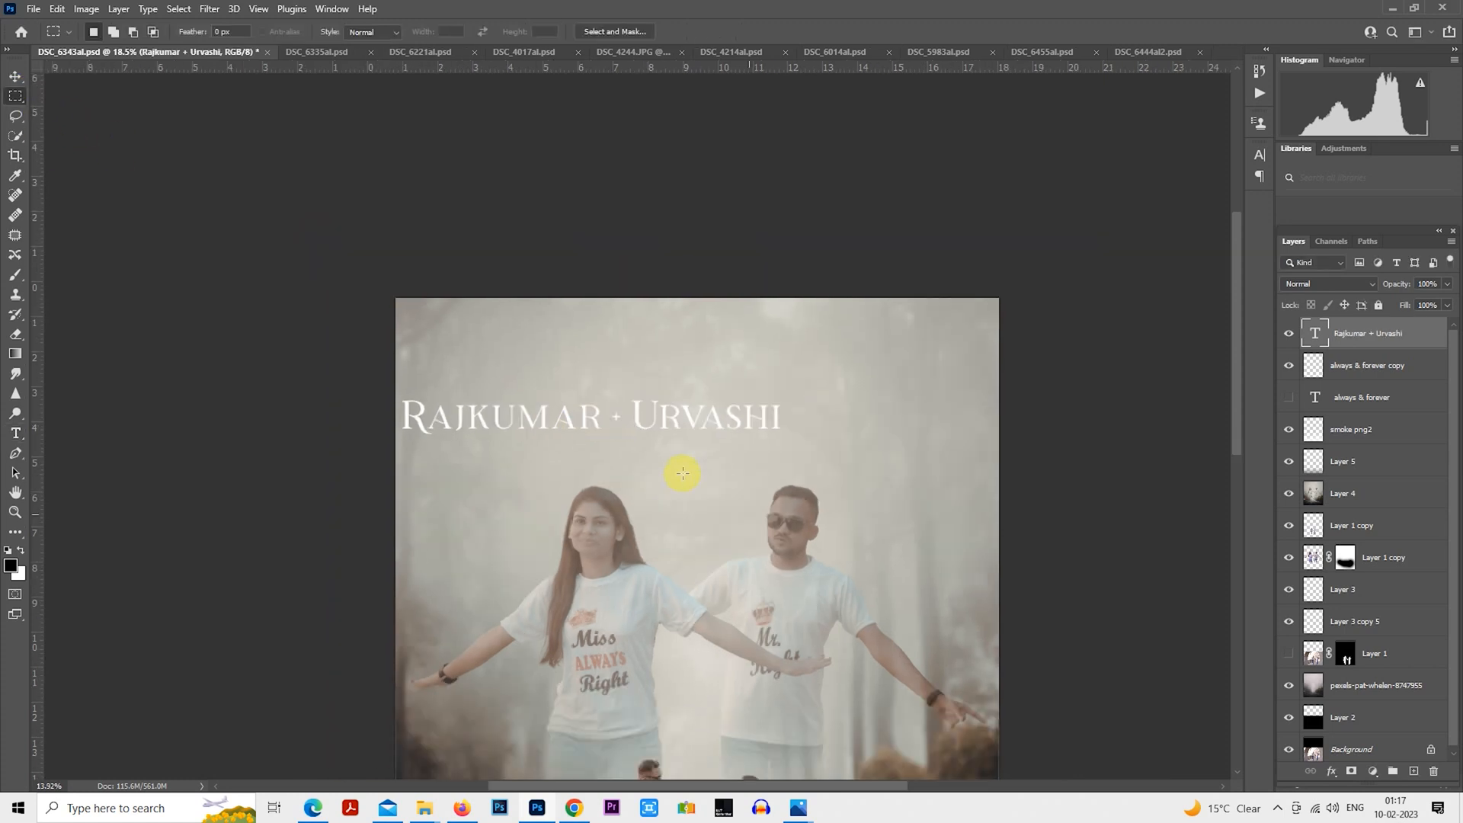
drag(700, 446, 816, 401)
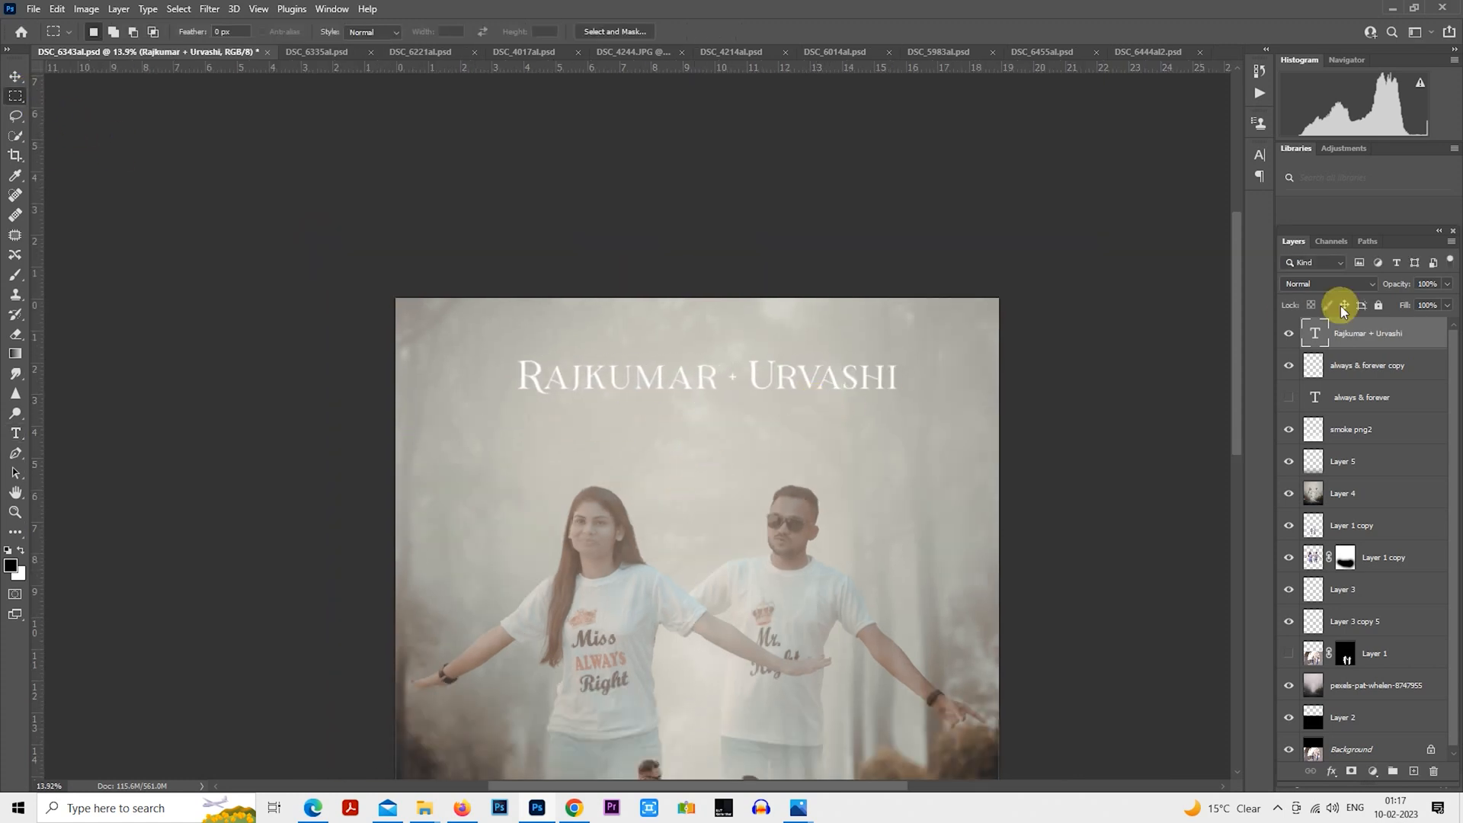
- Recolor the couple's names text to black and set its layer's blend mode to Overlay
double_click(1309, 333)
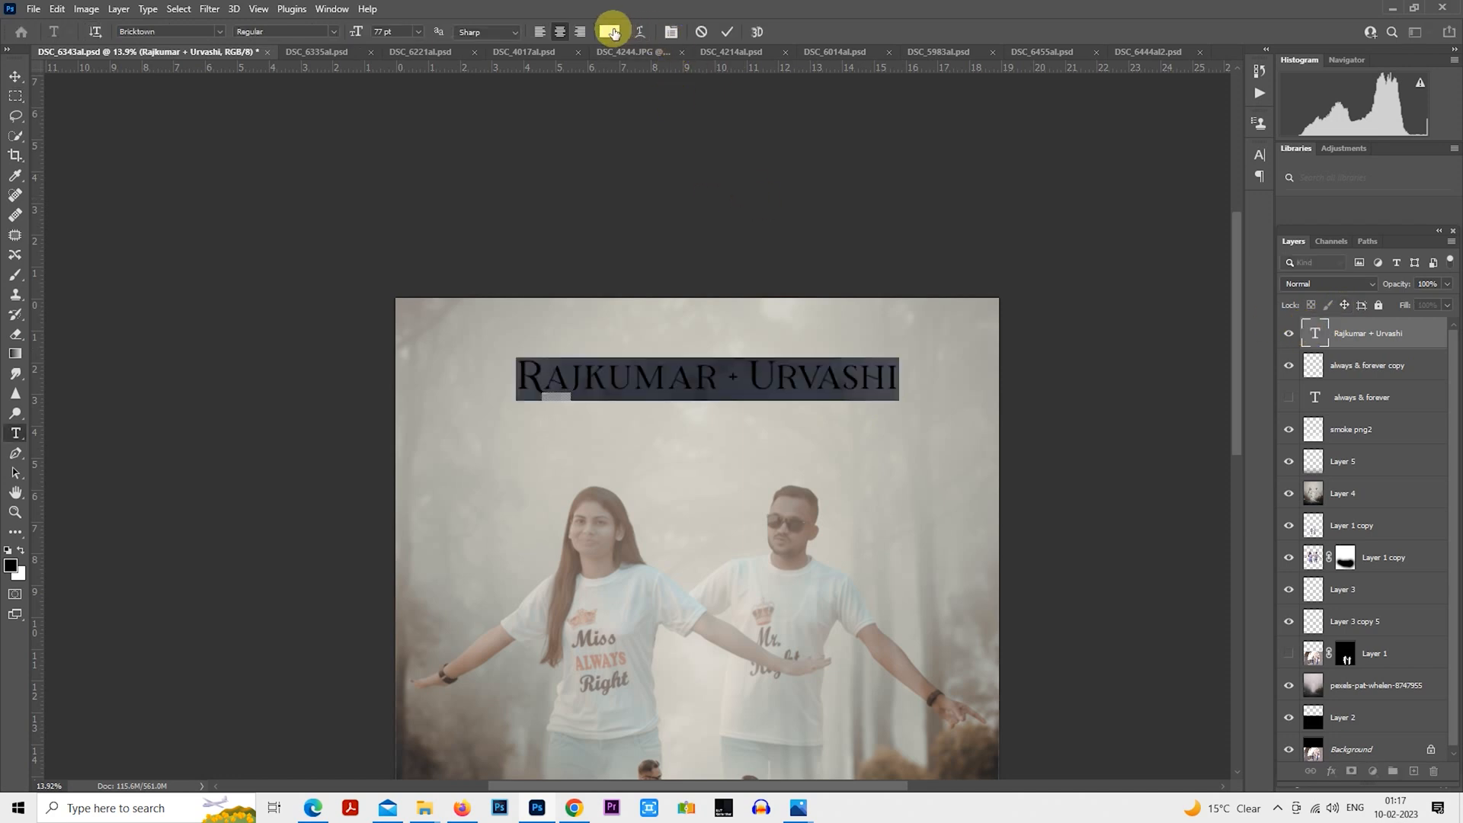
click(609, 31)
click(1284, 147)
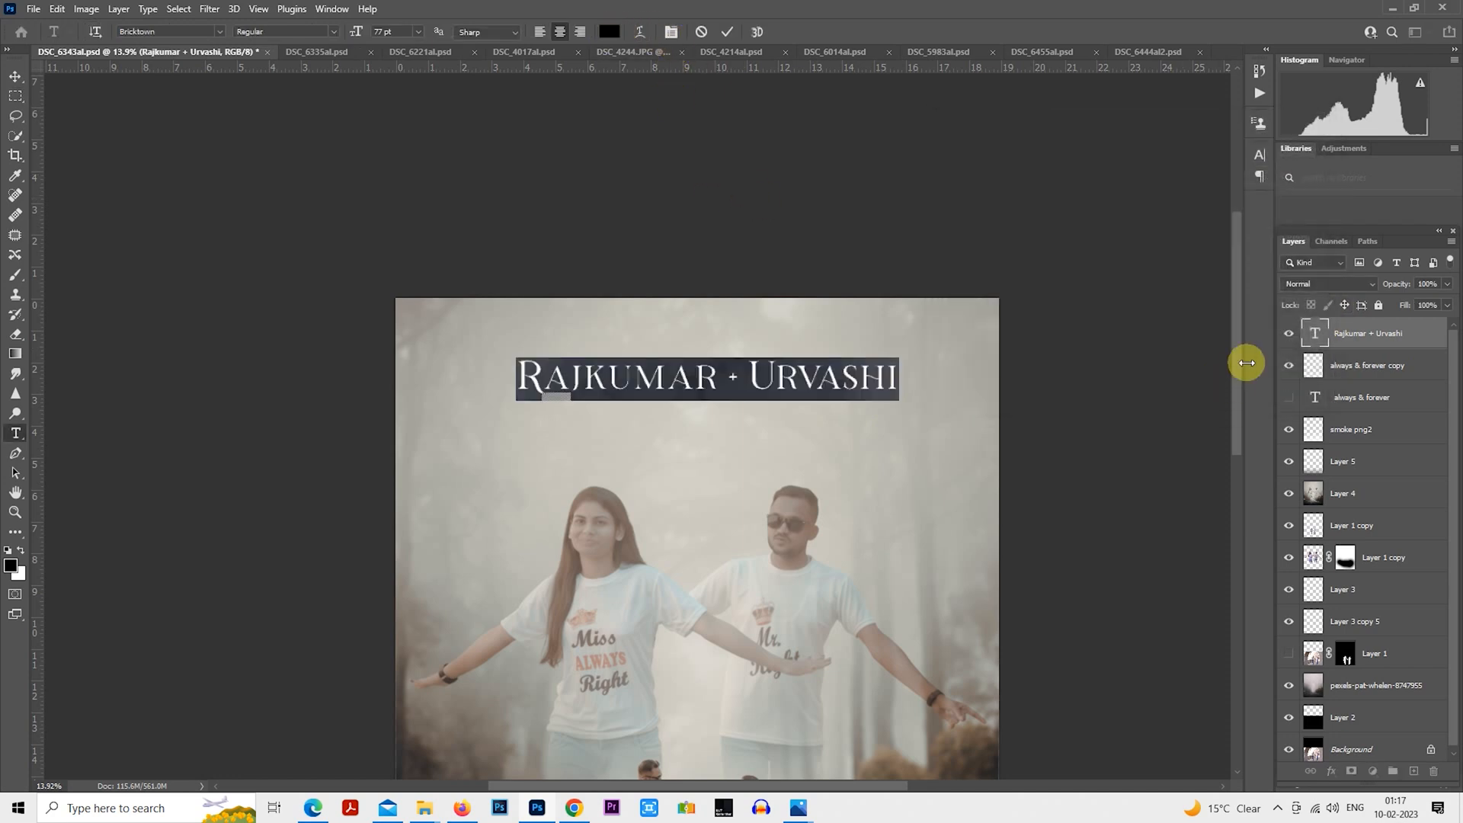
key(ctrl+Return)
click(1316, 285)
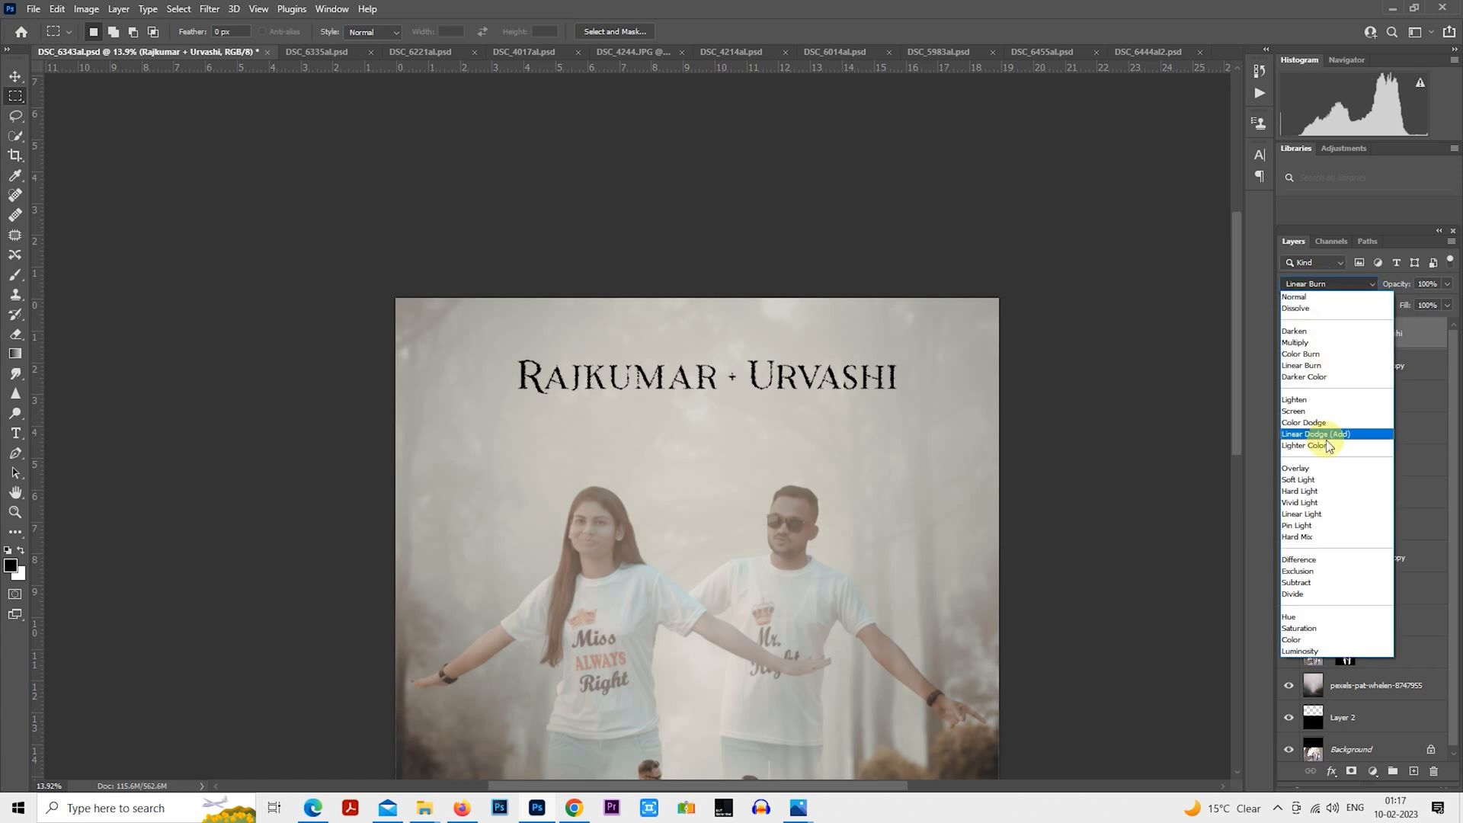
click(1320, 474)
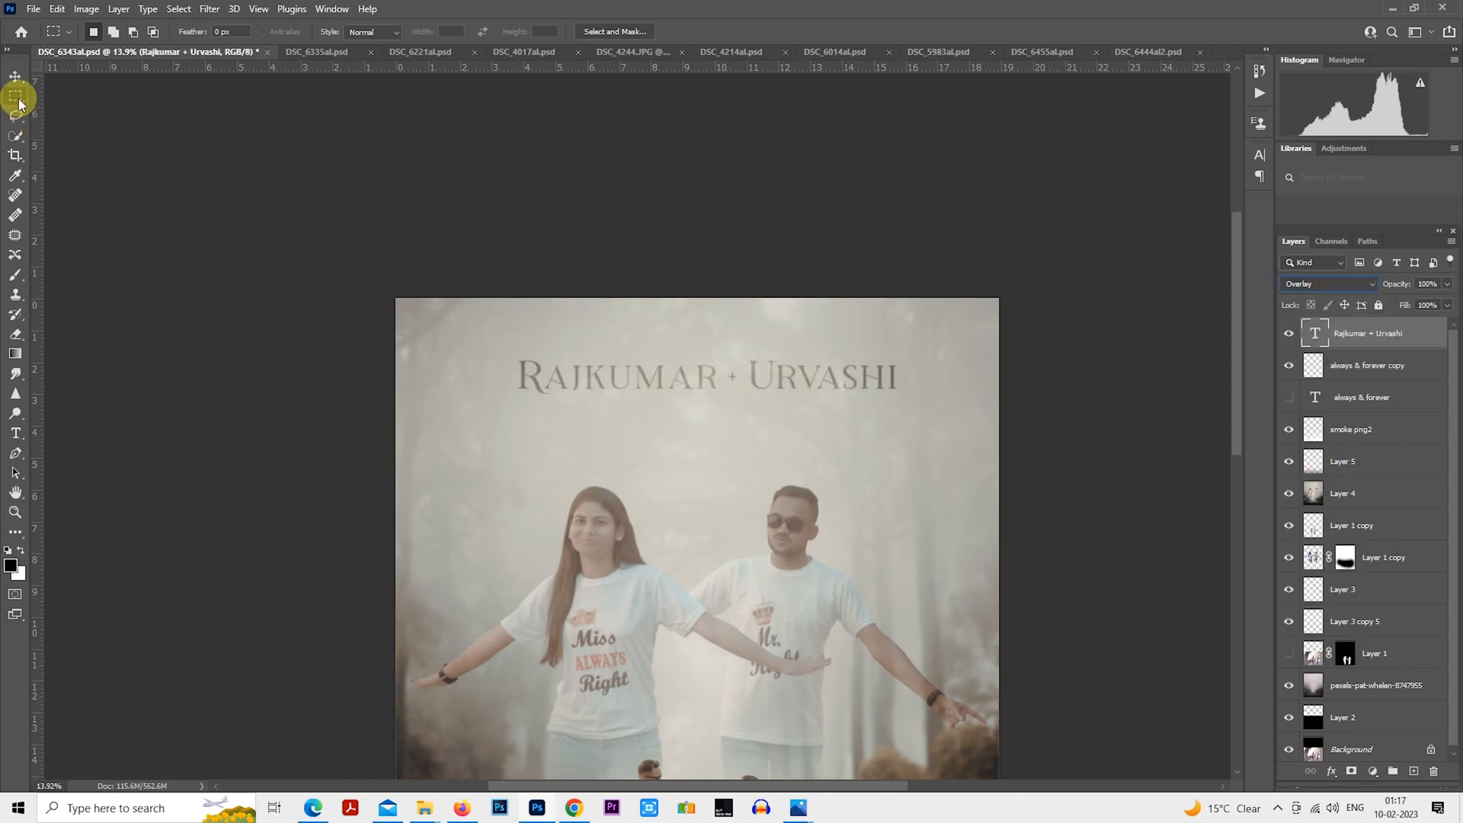
key(ctrl+0)
- Move the names text slightly down, closer to the heads of the large couple
right_click(648, 182)
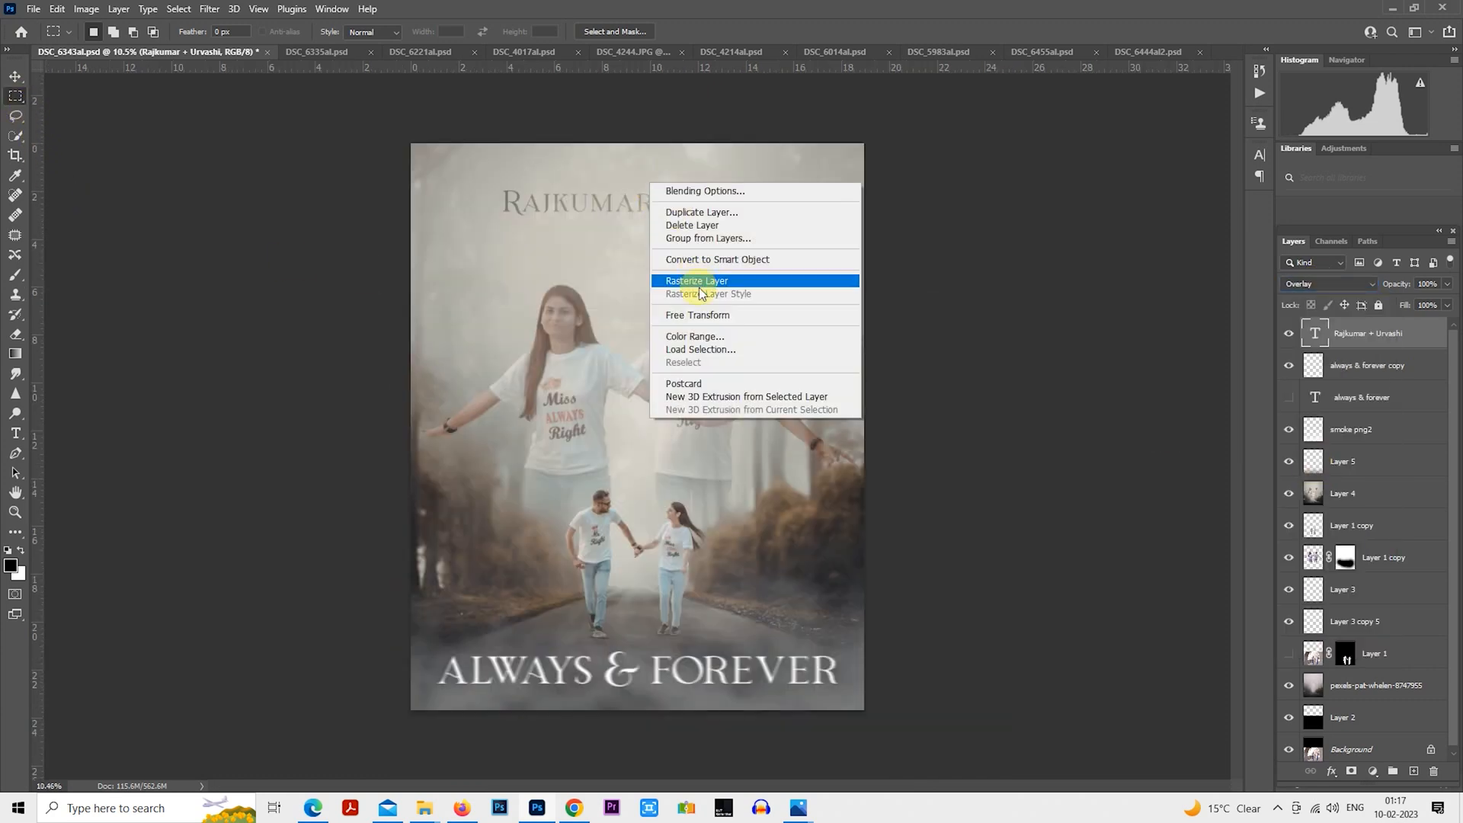
click(704, 319)
drag(664, 213, 738, 330)
key(Return)
scroll(686, 210, up, 2)
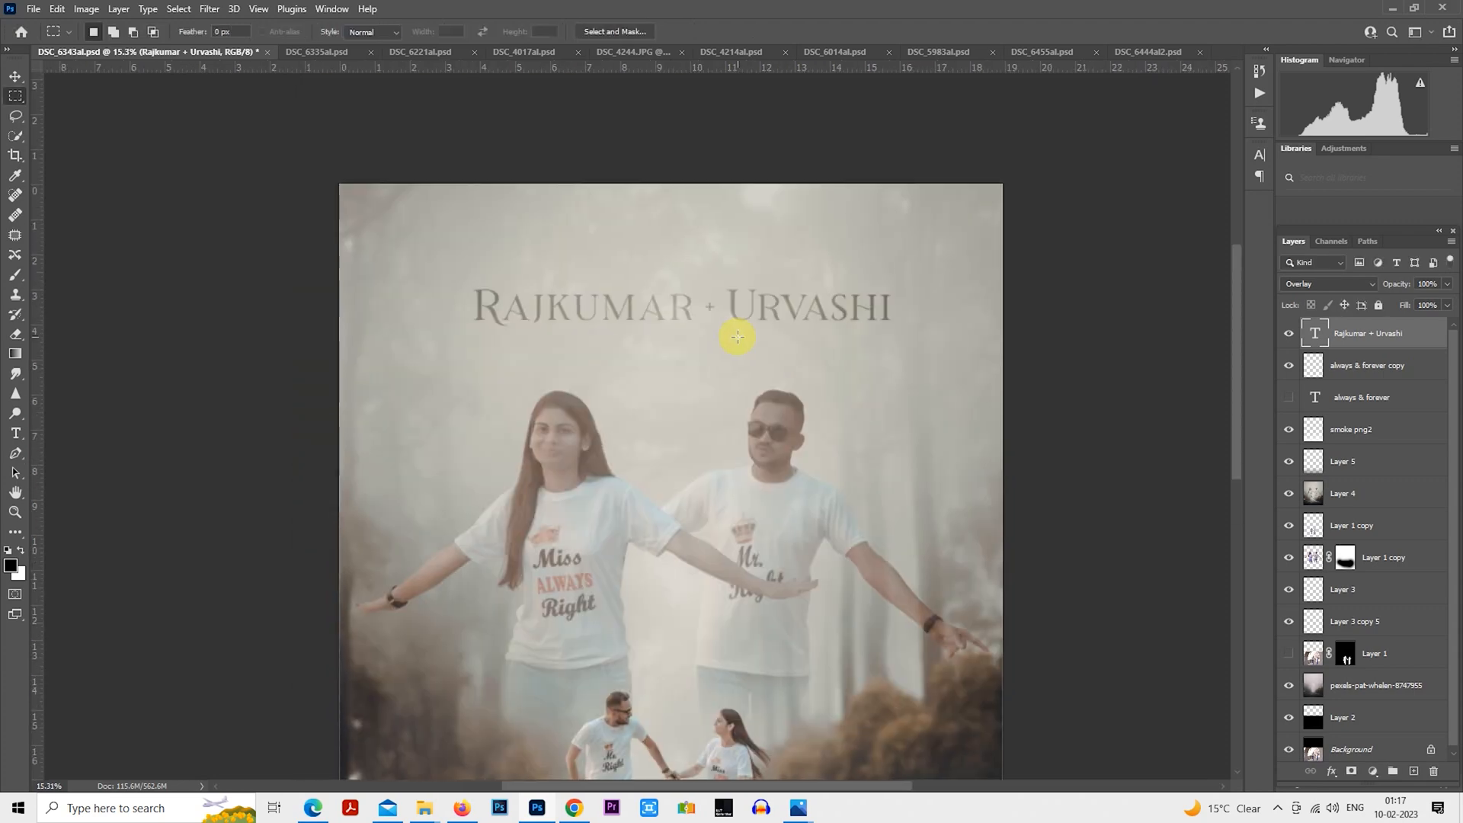
scroll(875, 298, up, 1)
- Replace the capital initials of both first names with lowercase letters so all characters share one height
double_click(1314, 333)
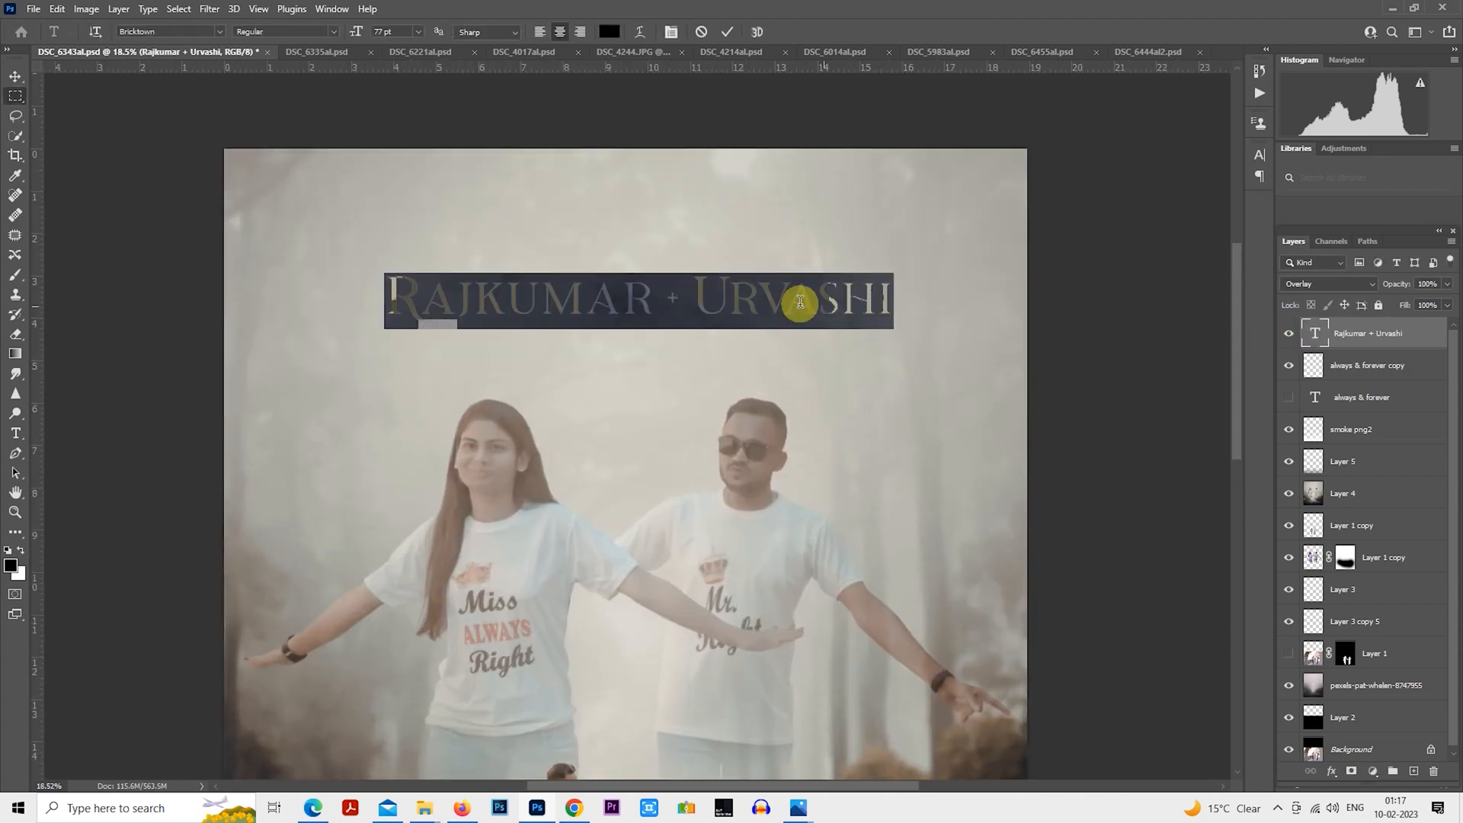
click(727, 297)
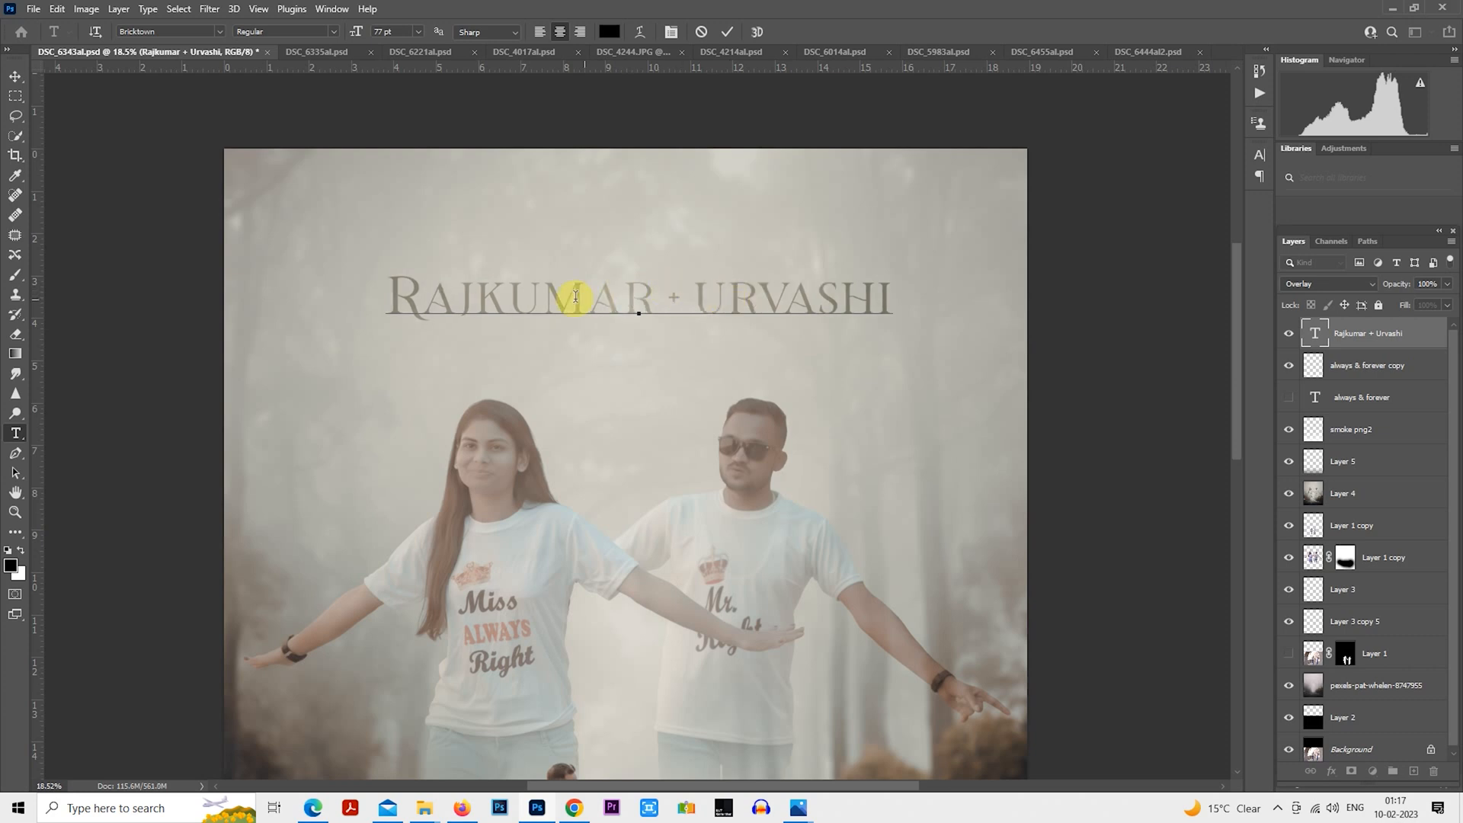
click(419, 297)
key(BackSpace)
text(r)
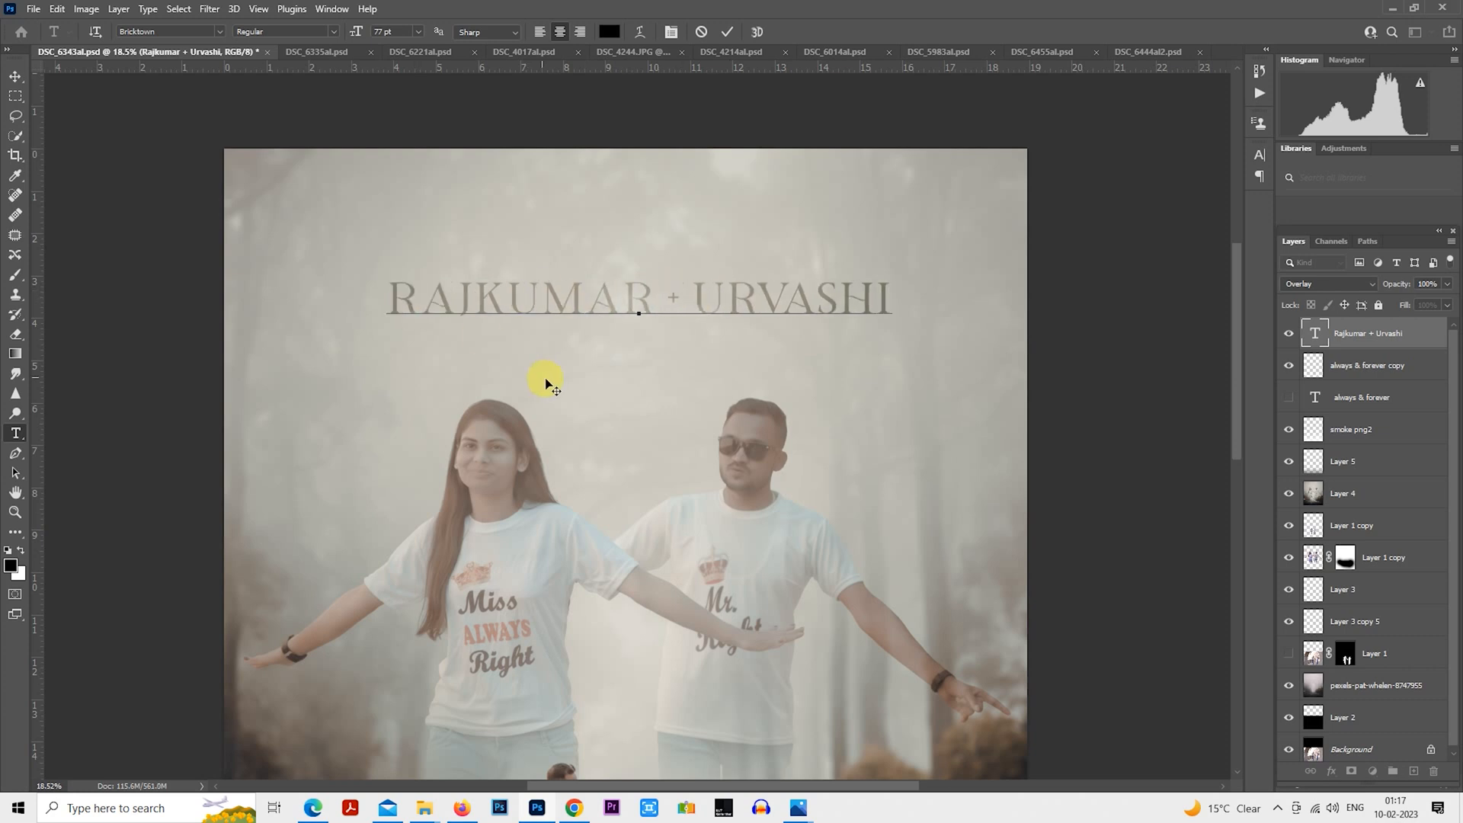
click(11, 97)
scroll(609, 365, down, 6)
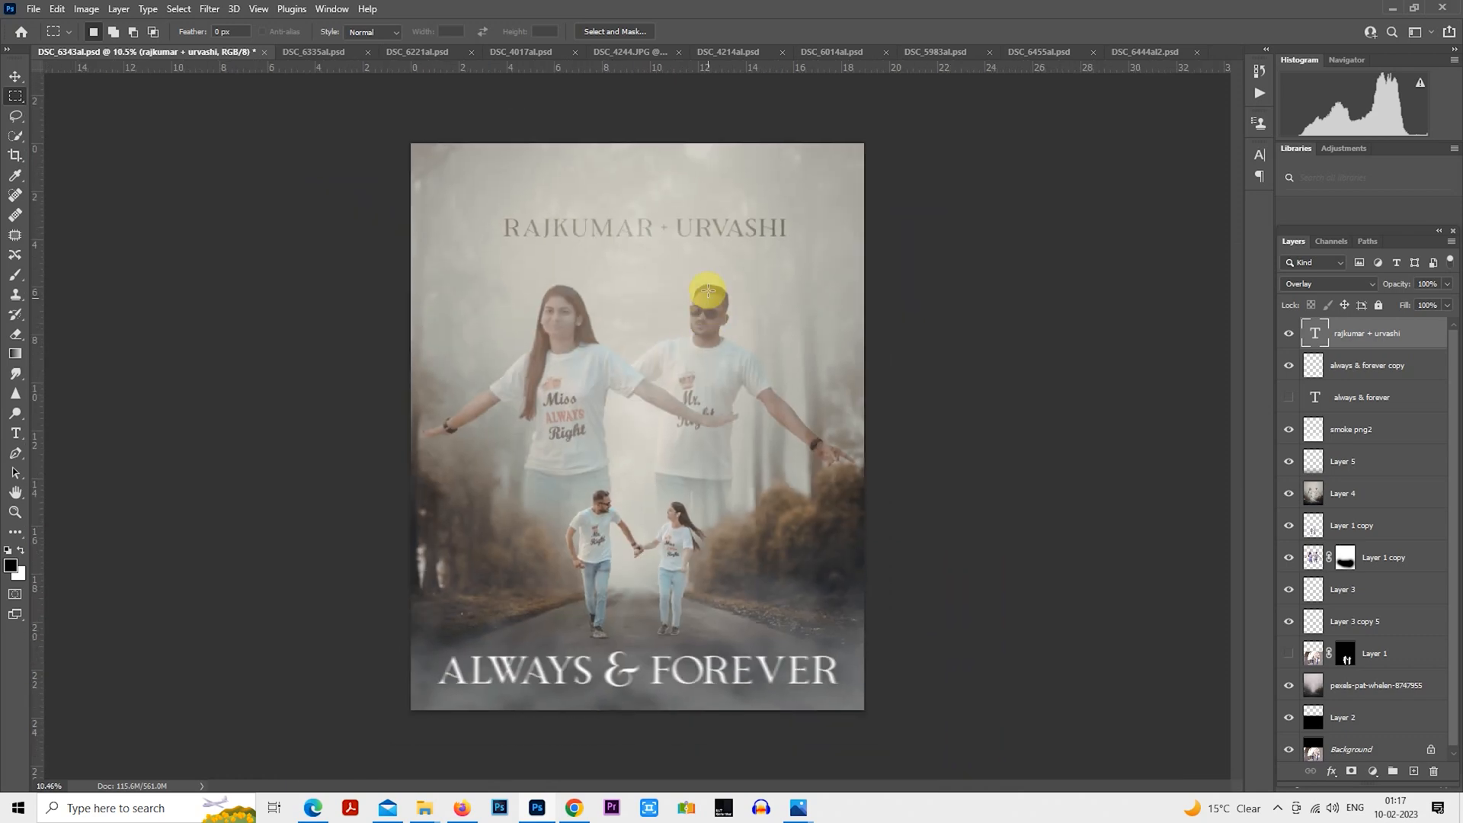
- Move the names text slightly up and center it horizontally on the composite
scroll(725, 261, up, 4)
drag(751, 299, 787, 397)
right_click(745, 299)
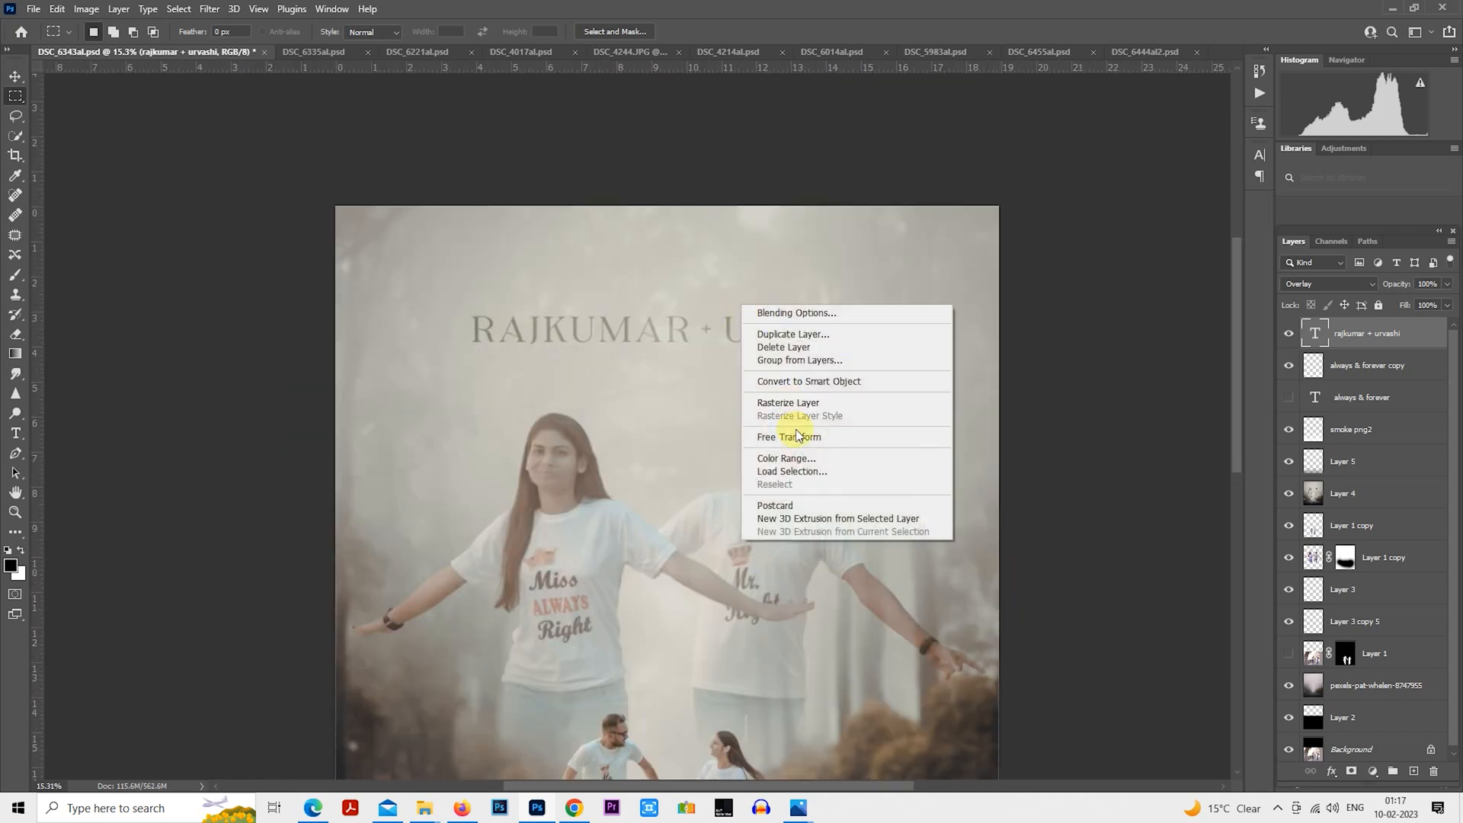
click(795, 431)
drag(753, 330, 744, 310)
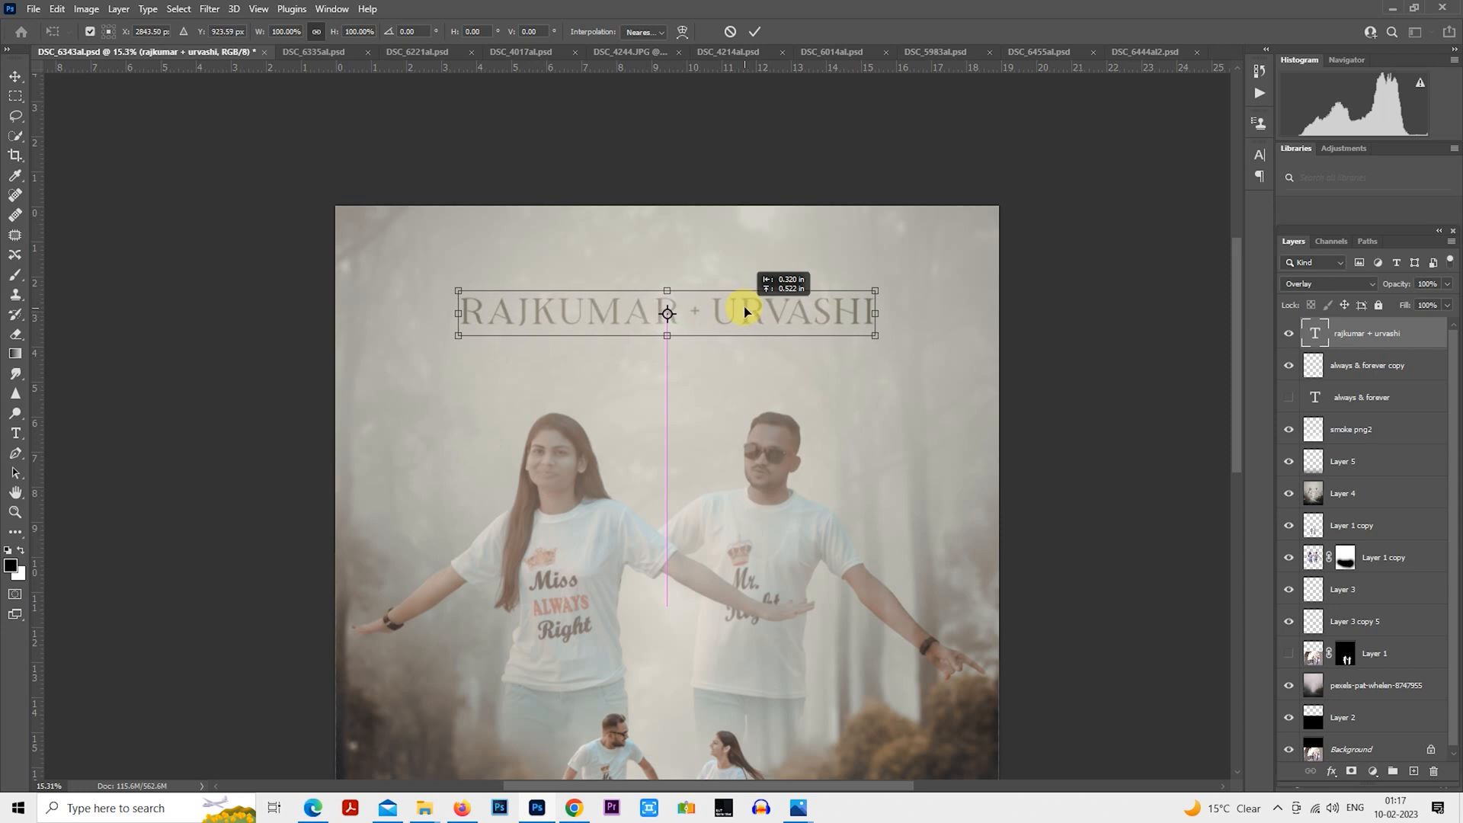
key(Return)
- Add a black Bricktown text layer reading "save the the" over the large woman's head
click(15, 432)
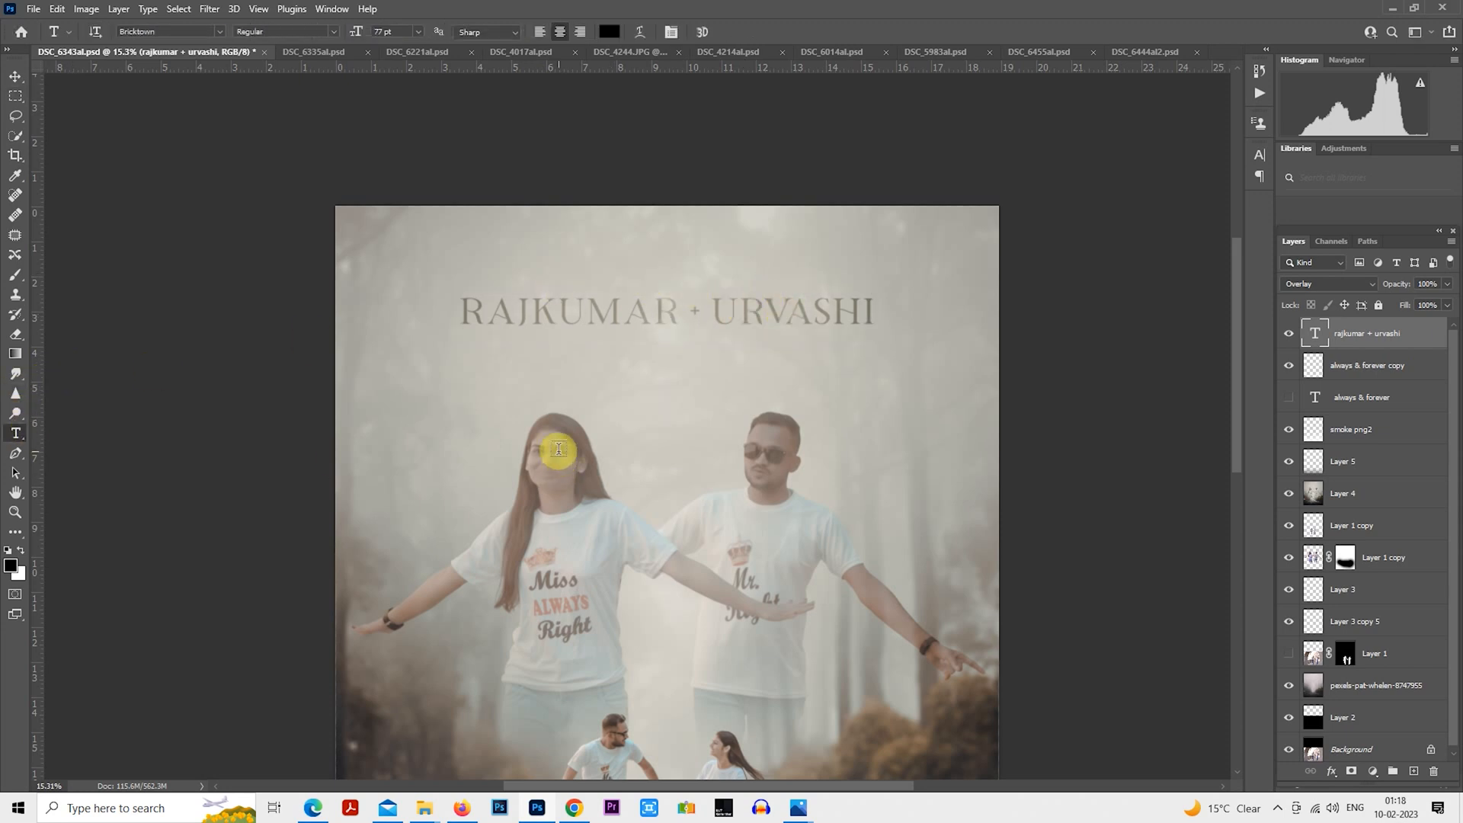
click(559, 449)
text(SW)
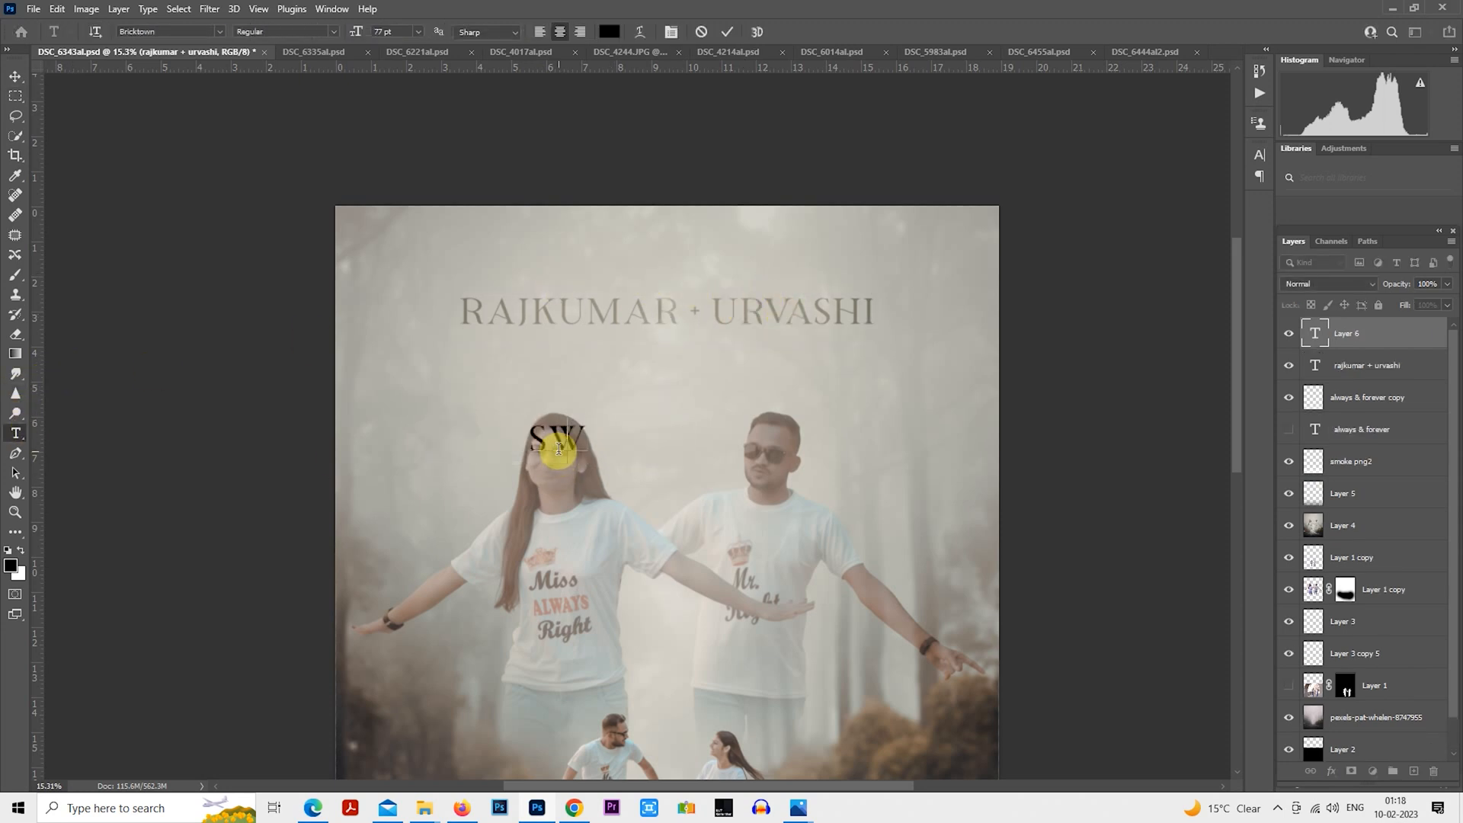
text(E THE THE)
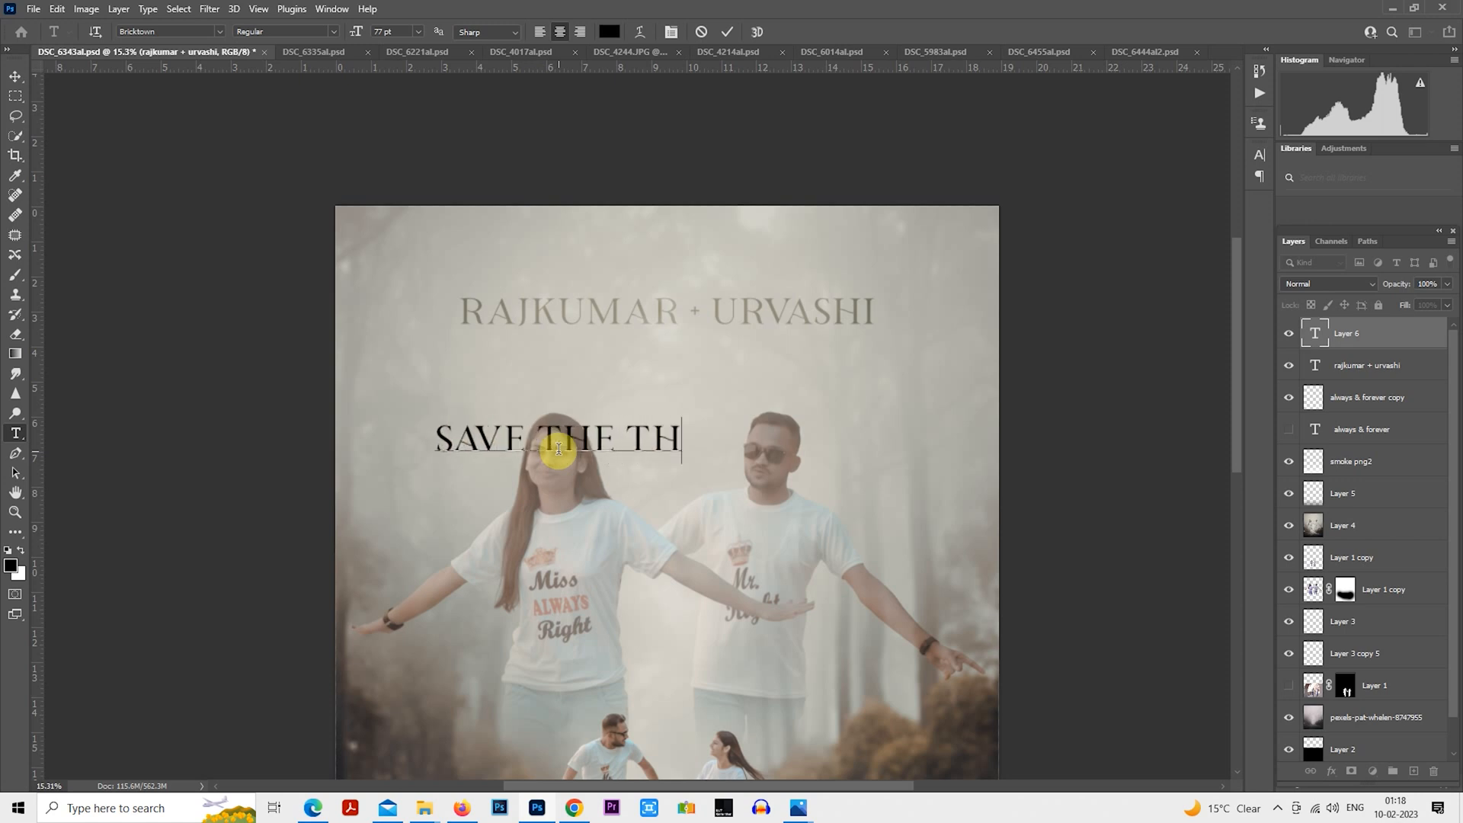
click(21, 95)
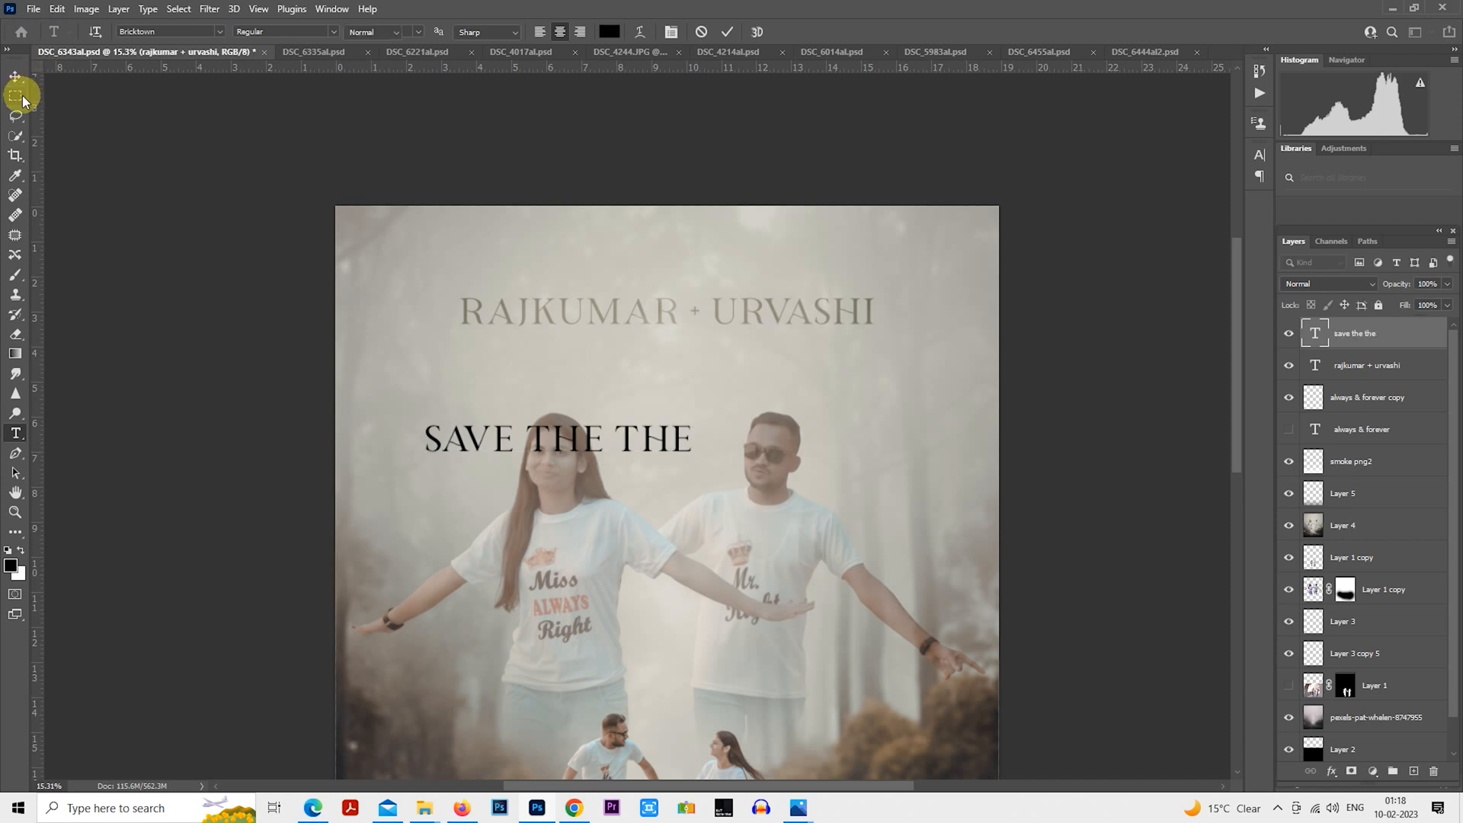
- Move the "save the the" text above the couple's names, centered, and scale it down to about 3.5 in wide
right_click(617, 400)
click(693, 542)
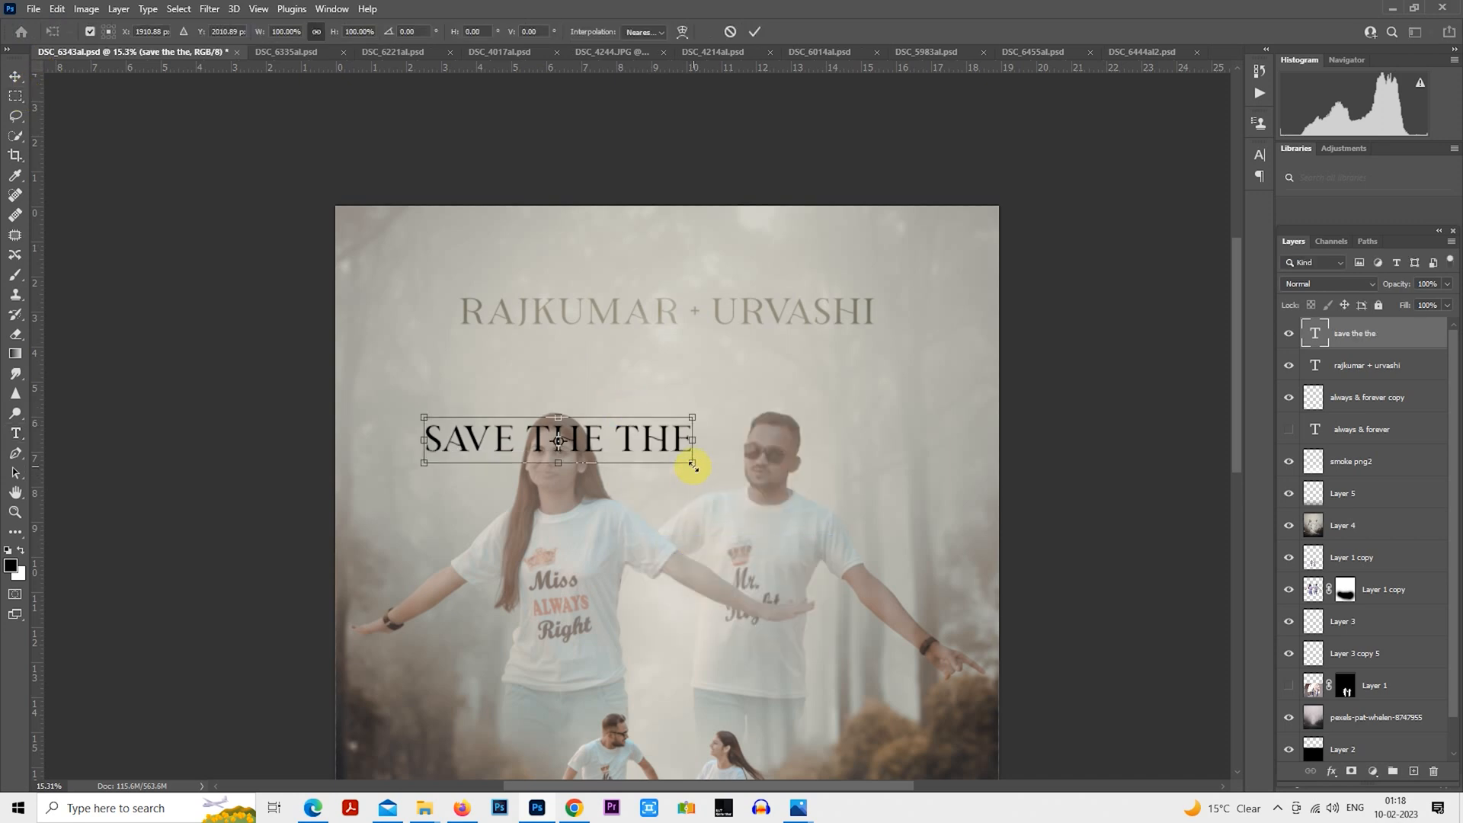
drag(638, 441, 726, 300)
key(Return)
right_click(664, 260)
click(710, 390)
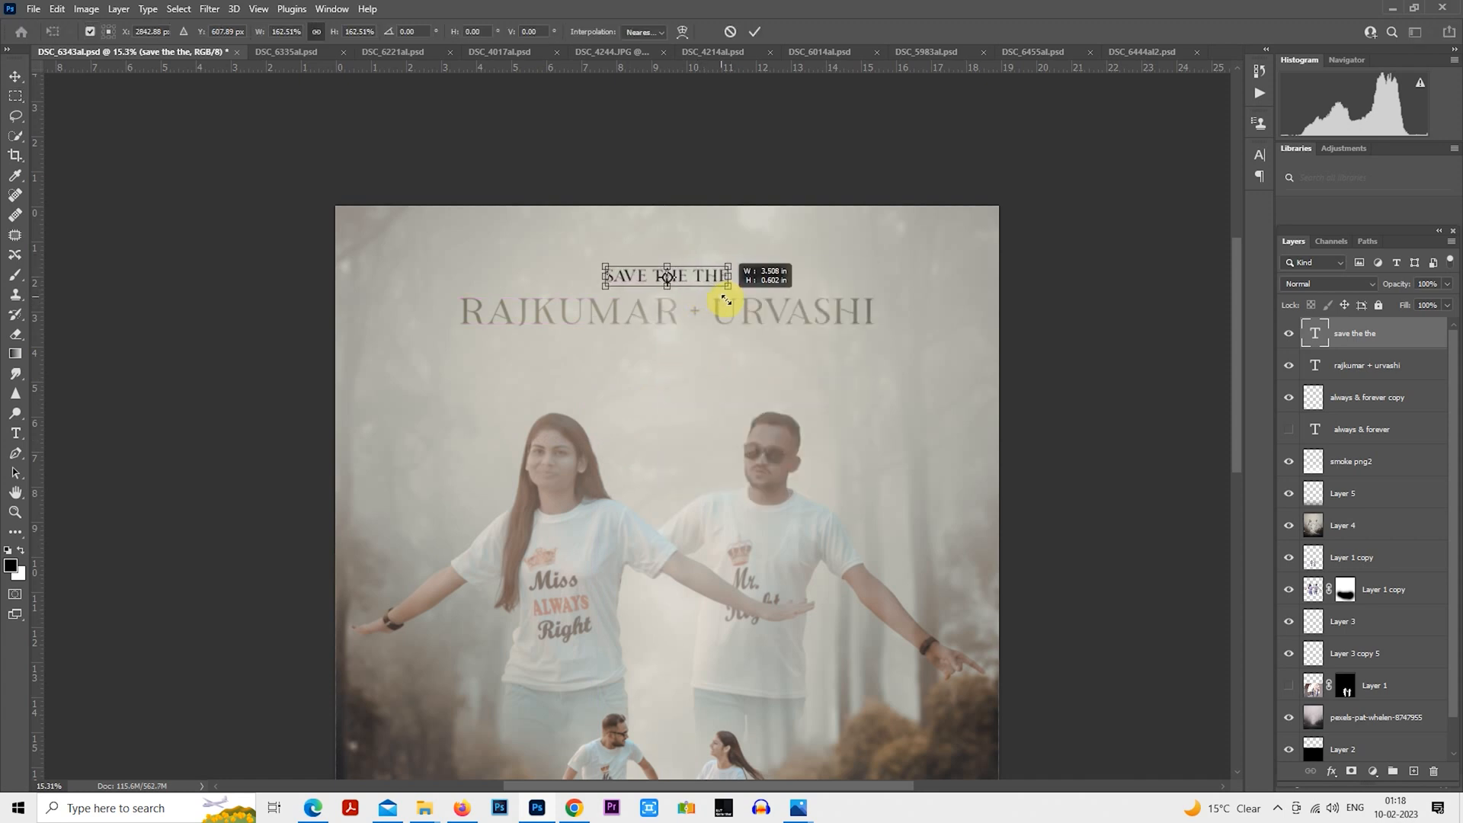
key(Return)
- Set the "save the the" layer to Overlay at 50% opacity and nudge the text down closer to the names
click(1427, 283)
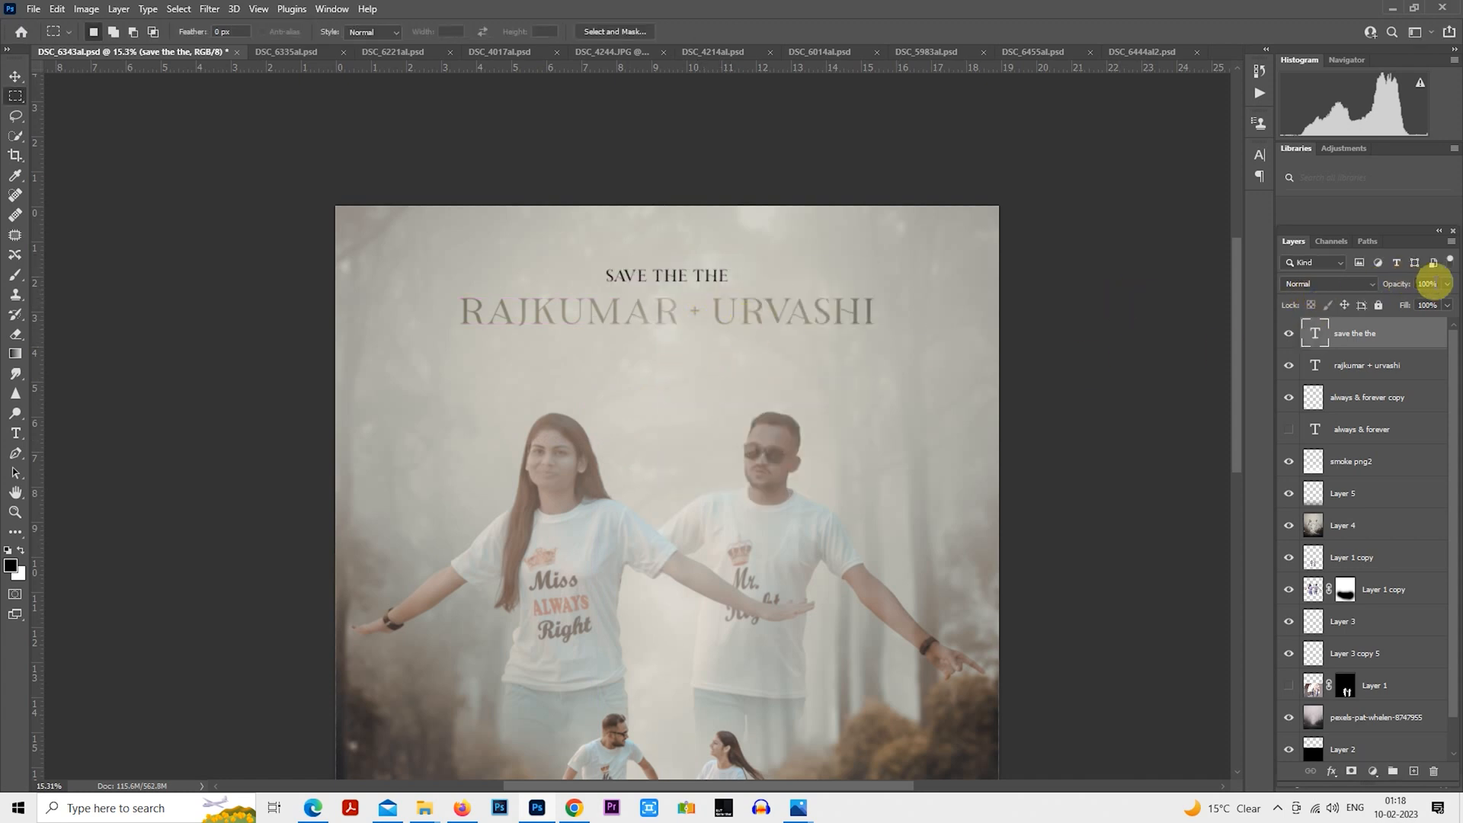
click(1329, 283)
click(1320, 455)
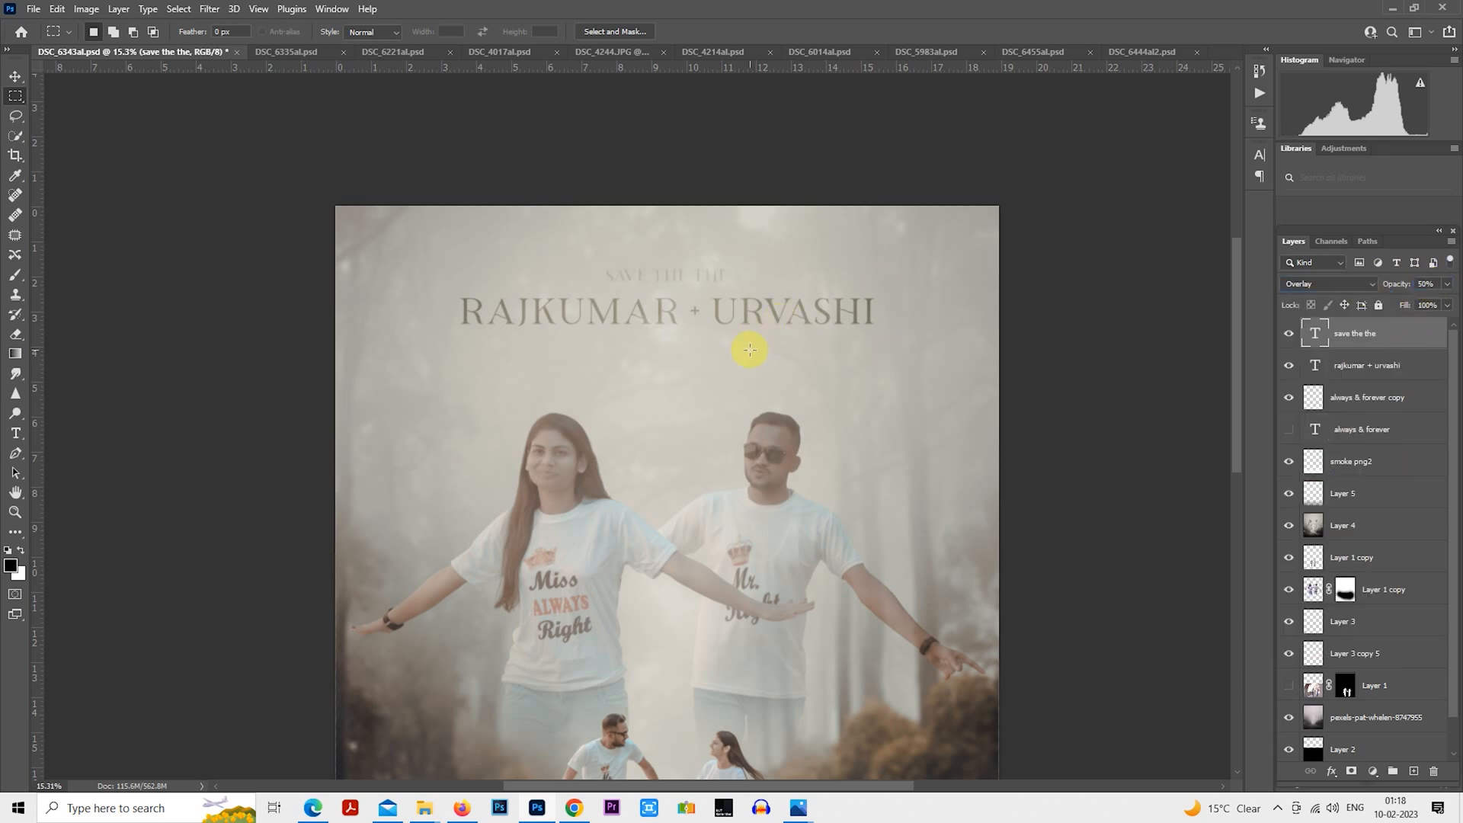
scroll(749, 349, up, 5)
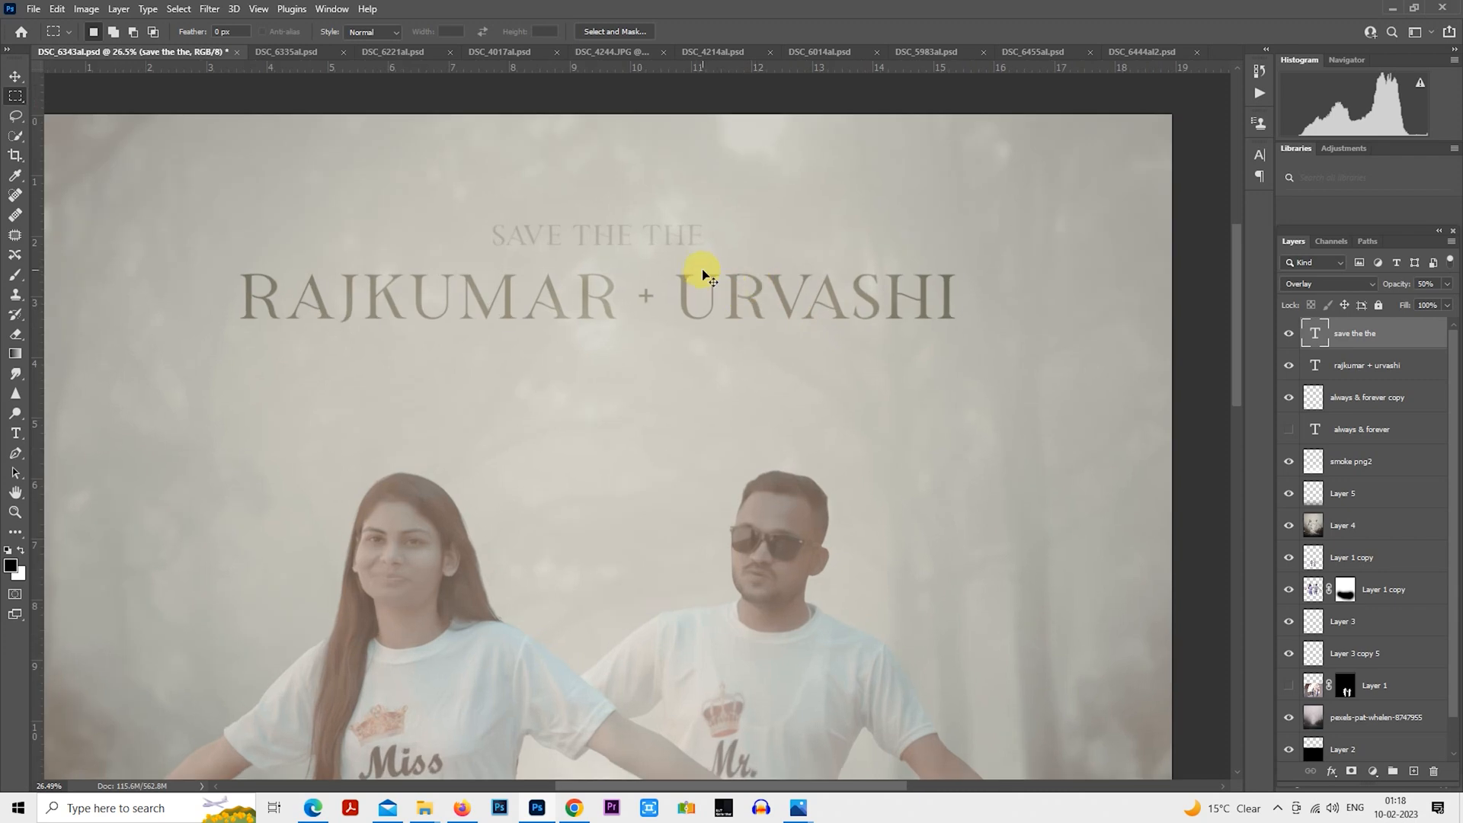
drag(703, 274, 680, 251)
- Set the "save the the" layer's opacity to 100%
click(1350, 362)
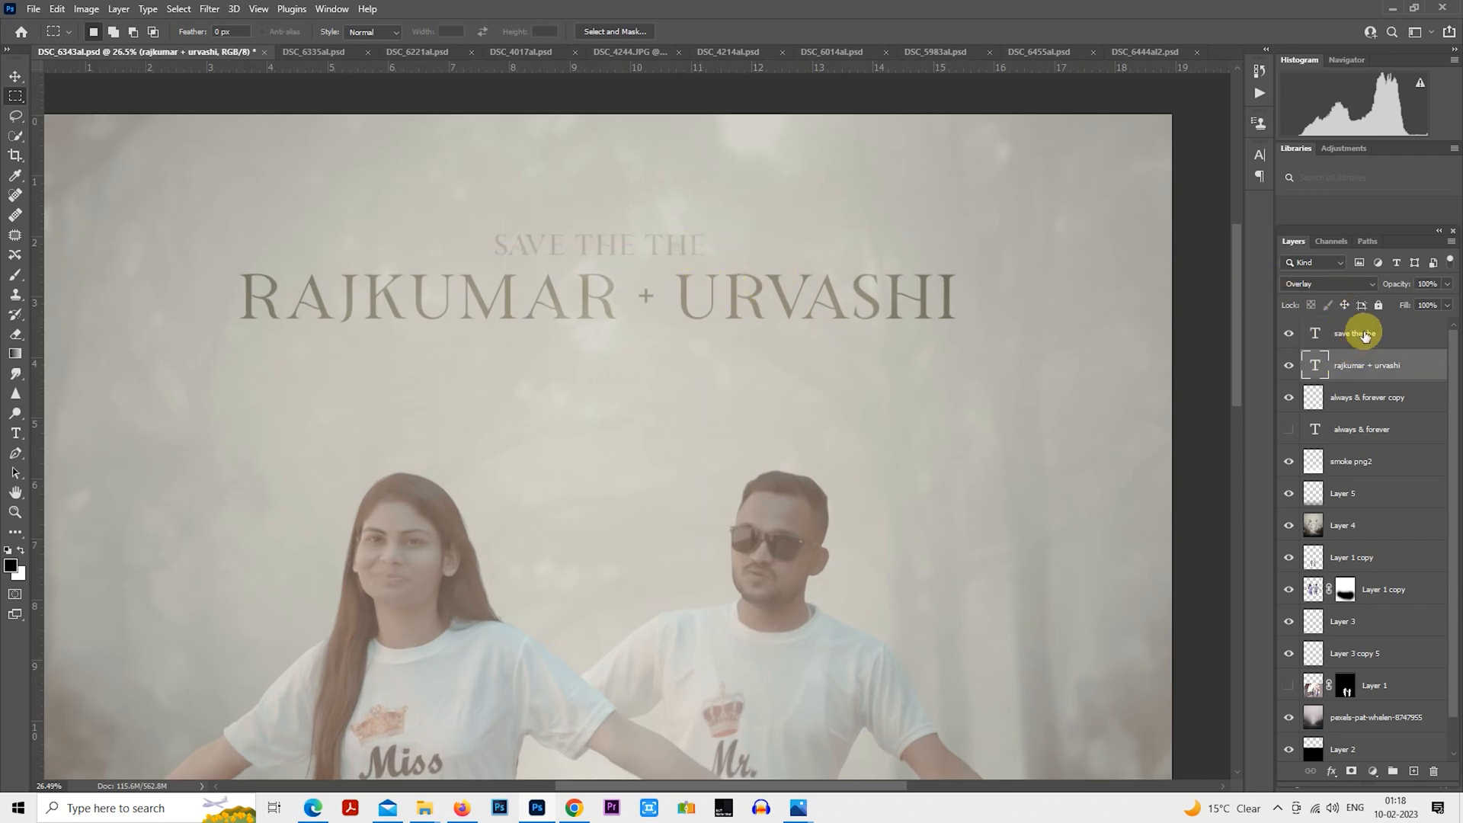
click(1364, 335)
key(5)
scroll(884, 396, down, 2)
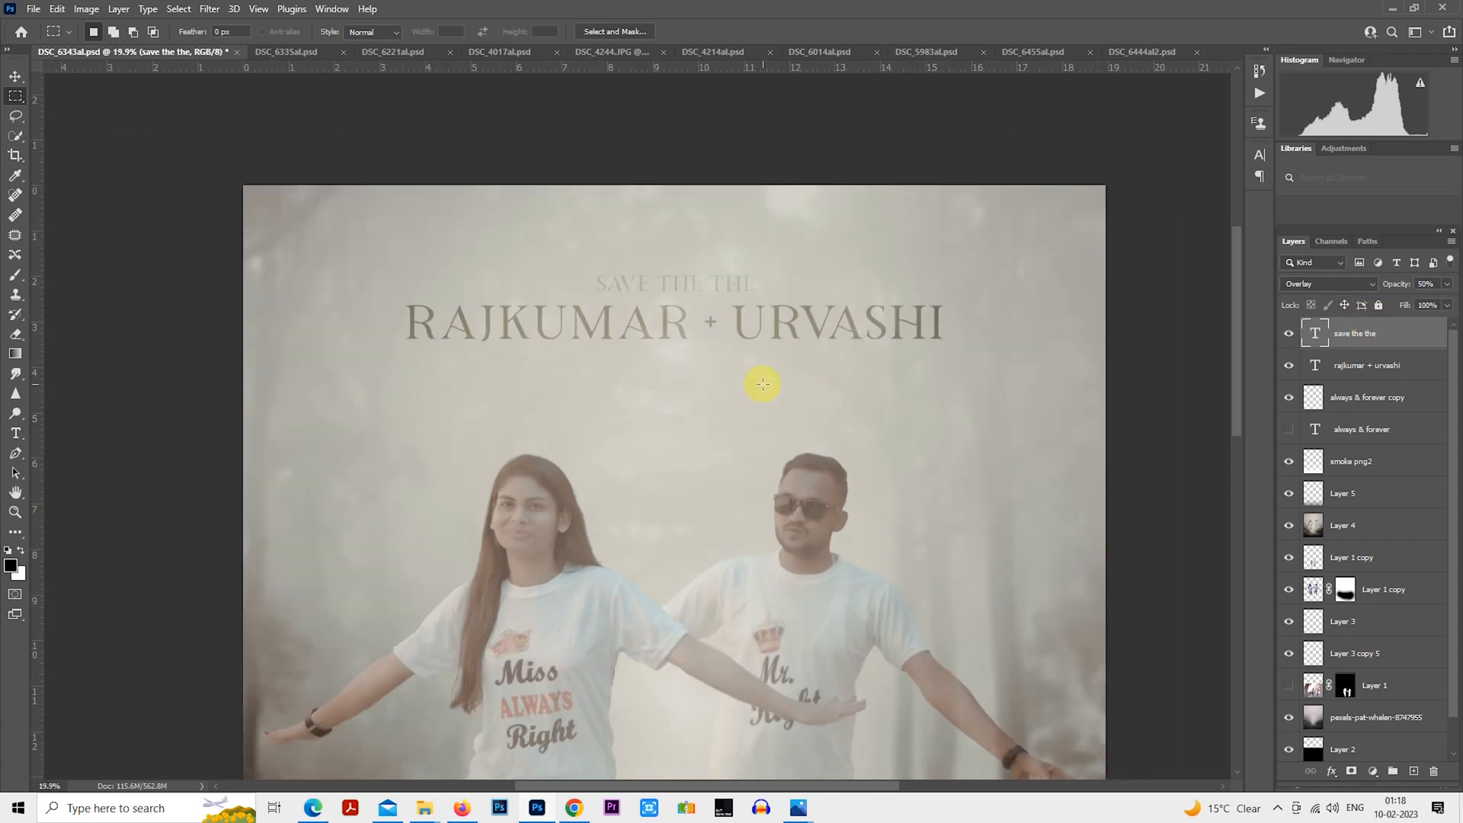
scroll(762, 384, up, 1)
key(0)
scroll(897, 322, up, 2)
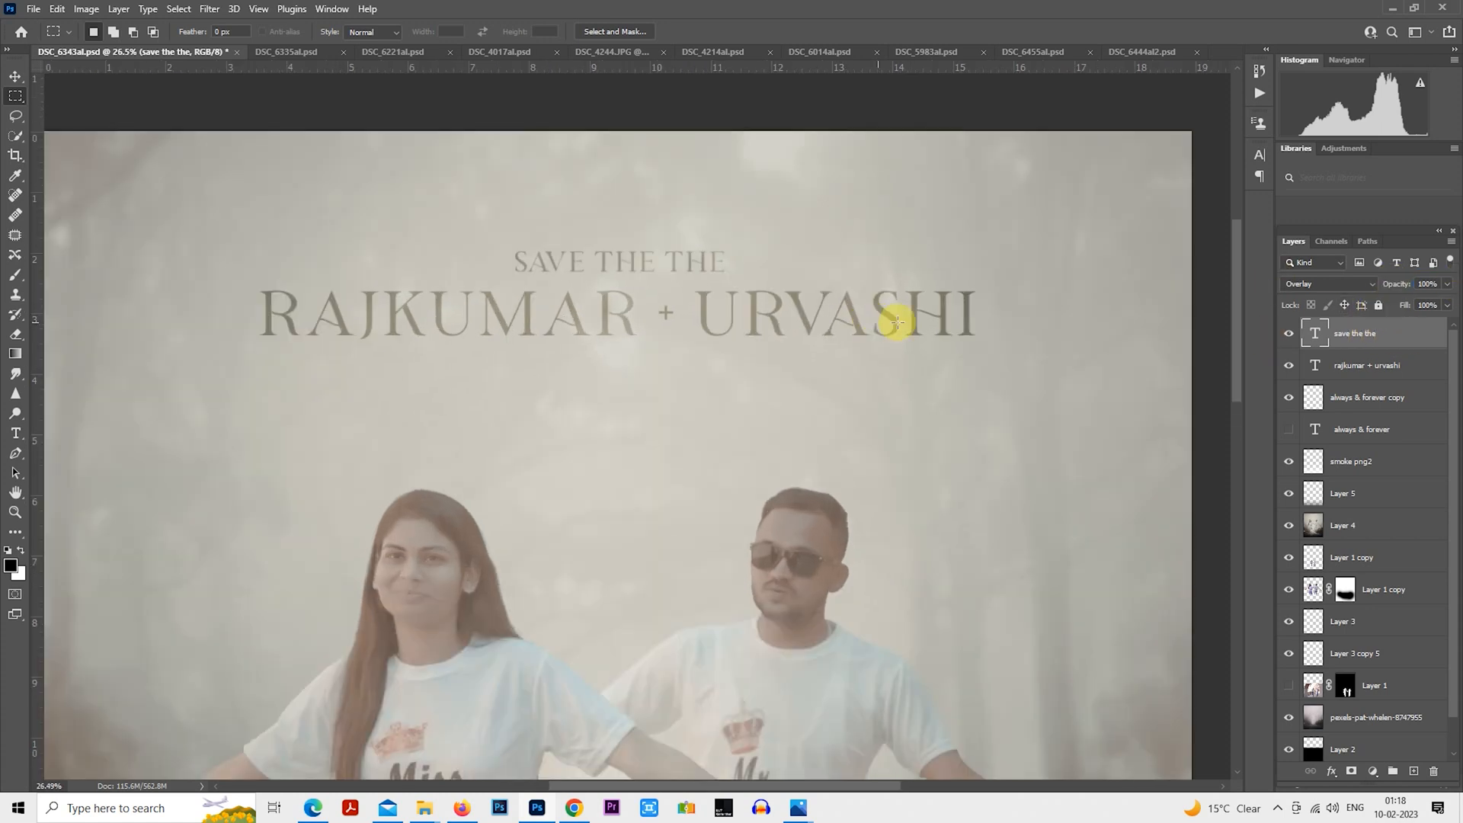
- Duplicate the "save the the" text to just below the names and change the copy to read 22/02/23
key(ctrl+j)
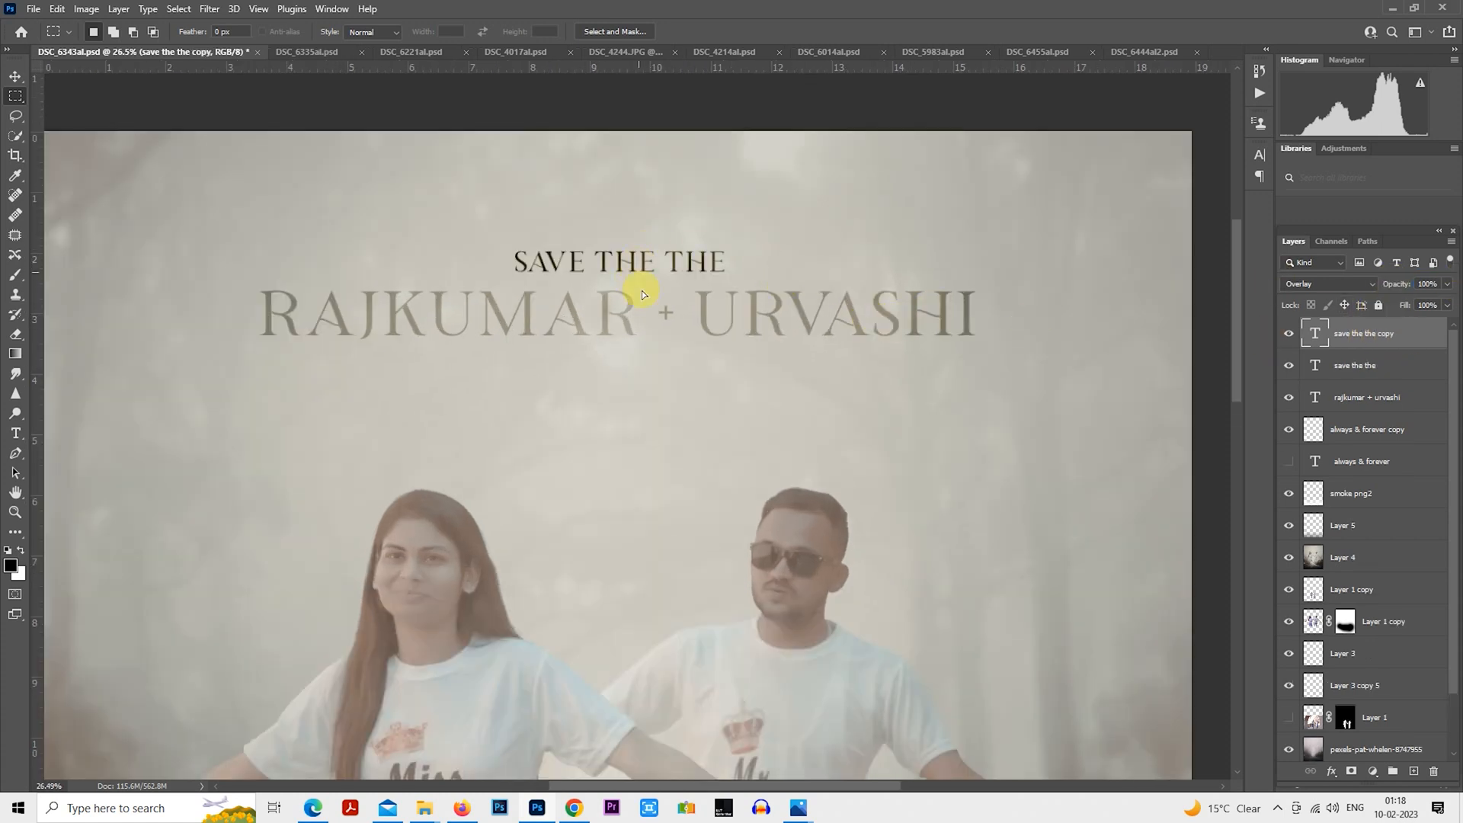
drag(642, 294, 642, 414)
double_click(1312, 333)
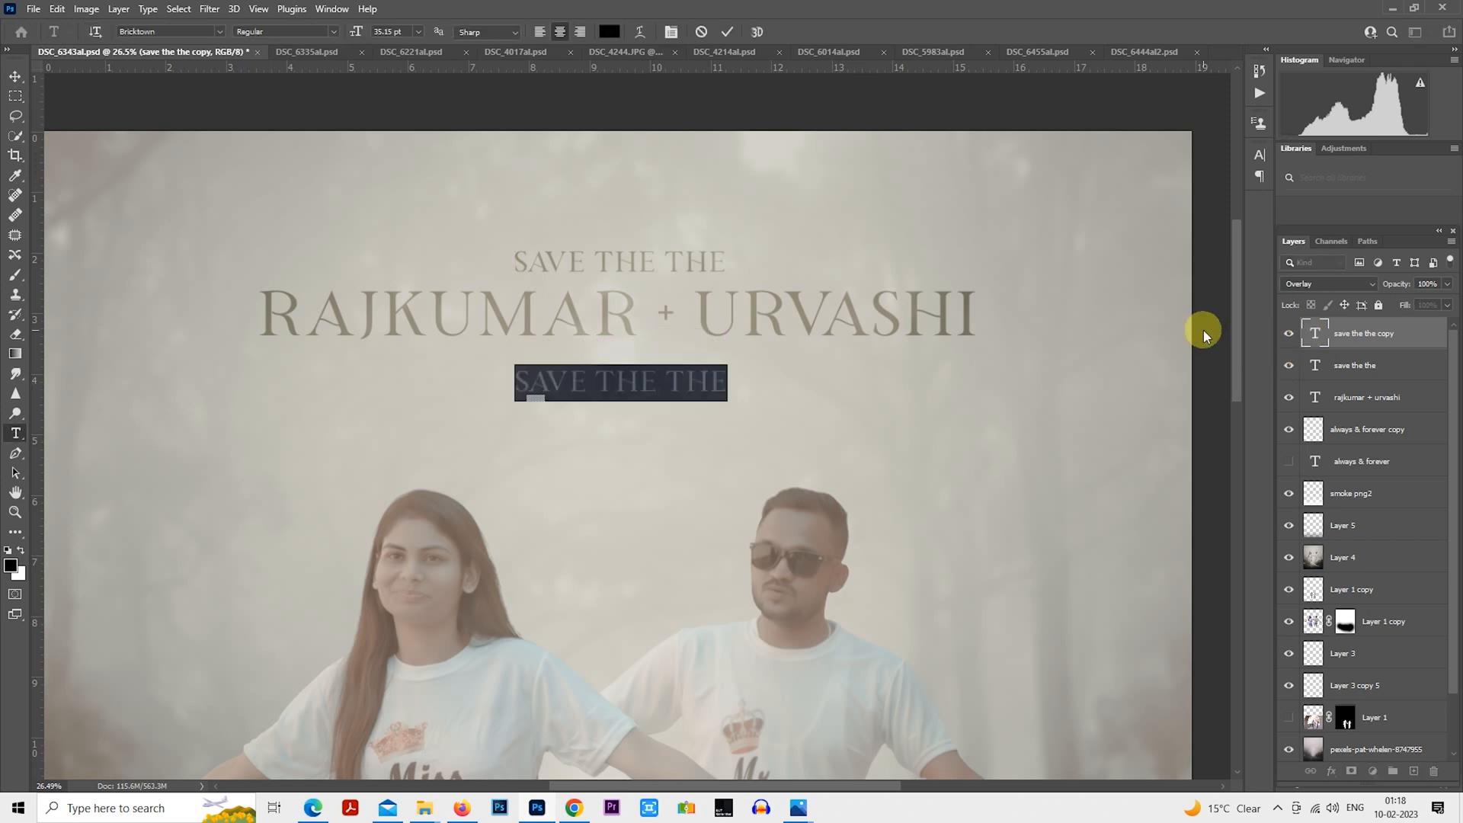
text(22/02)
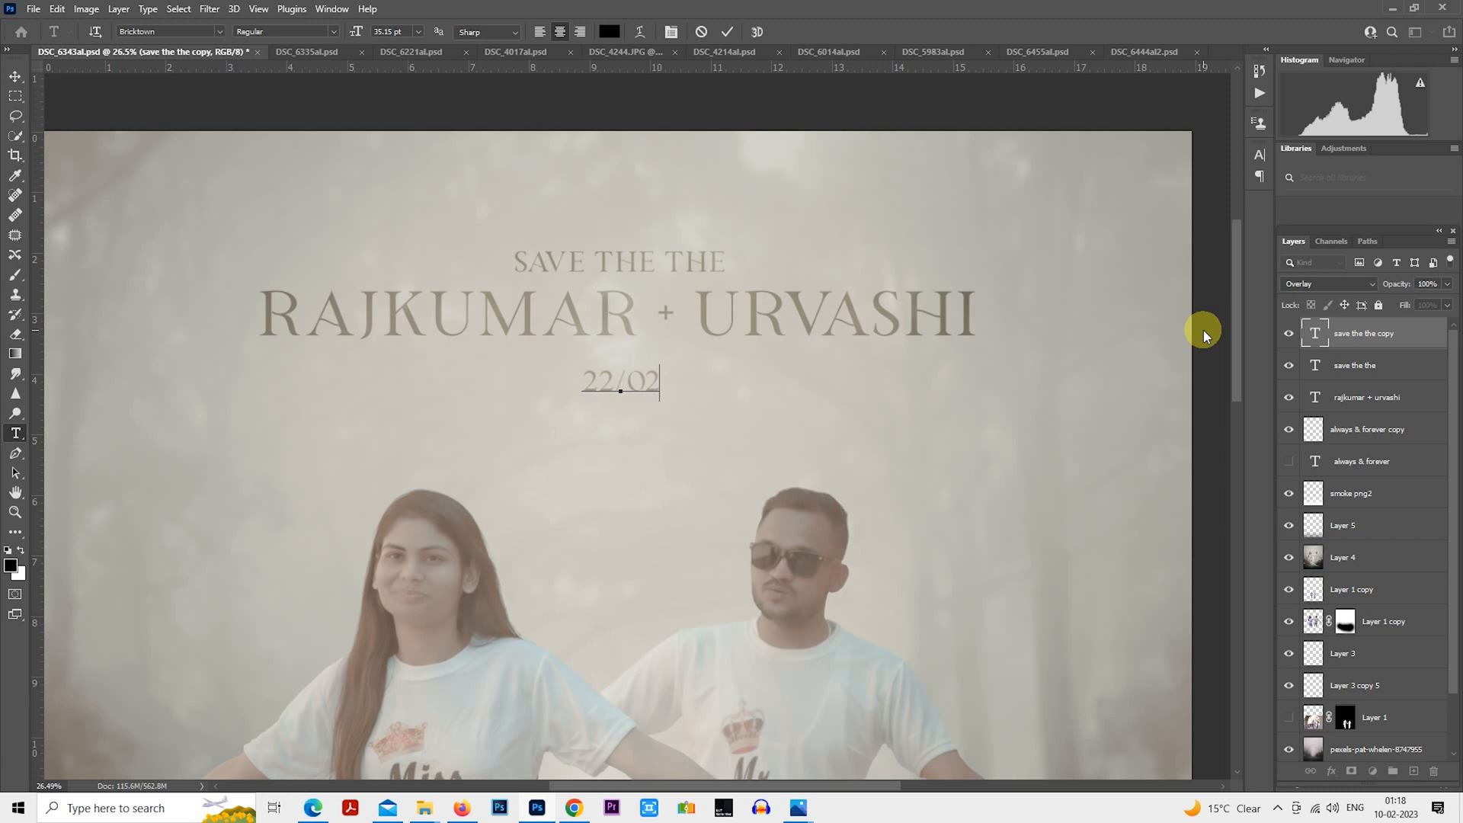
text(/23)
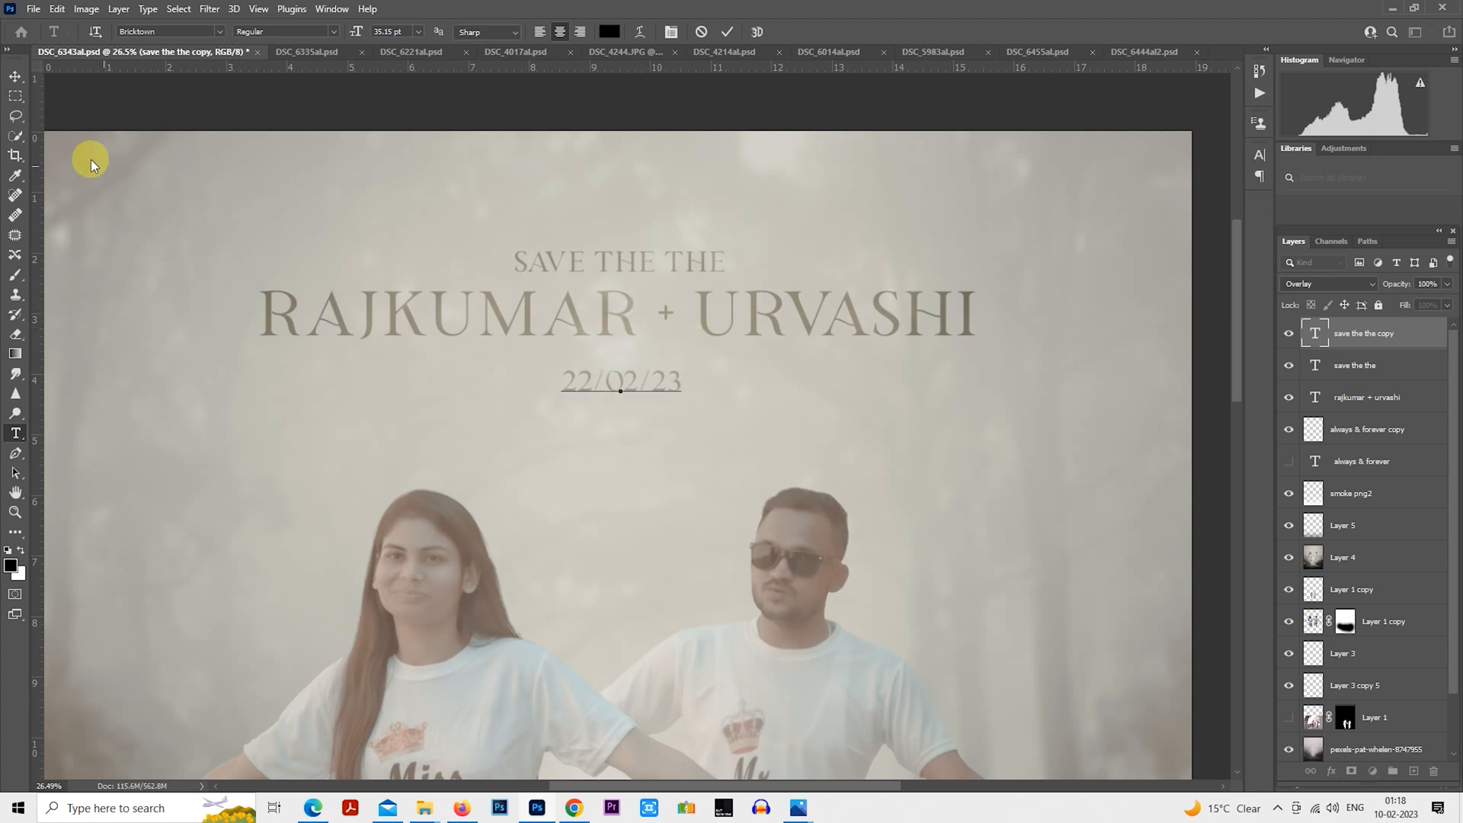
click(15, 96)
- Enlarge the 22/02/23 text slightly and keep it centered just below the names
right_click(623, 397)
click(716, 533)
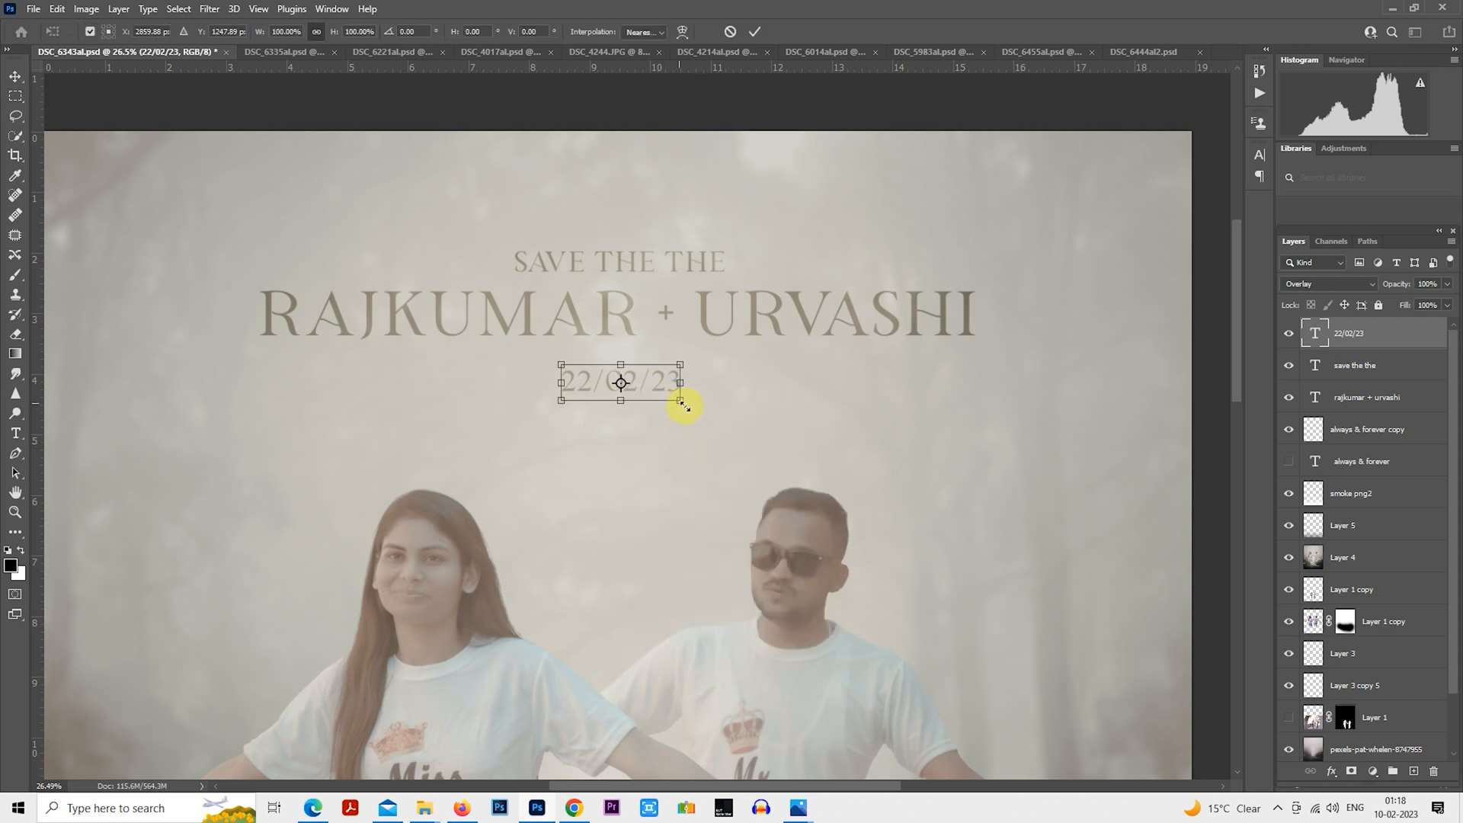
mouse_move(683, 398)
mouse_down()
mouse_move(693, 414)
mouse_move(666, 379)
mouse_up()
key(Return)
scroll(666, 379, down, 3)
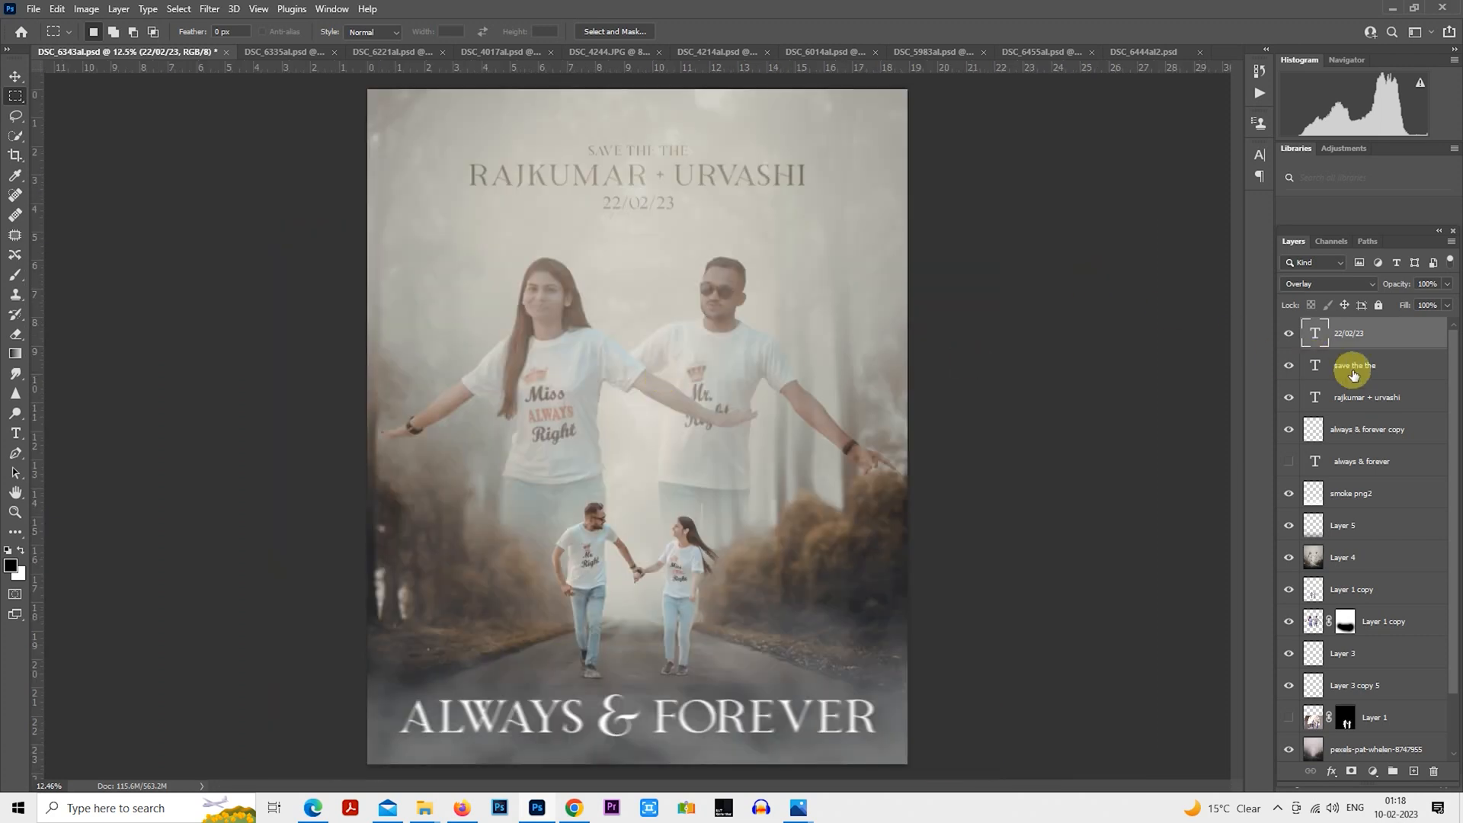
- Scale the date, "save the the" and names text layers up together to about 105%
shift+click(1352, 397)
scroll(724, 303, down, 1)
right_click(630, 191)
click(702, 323)
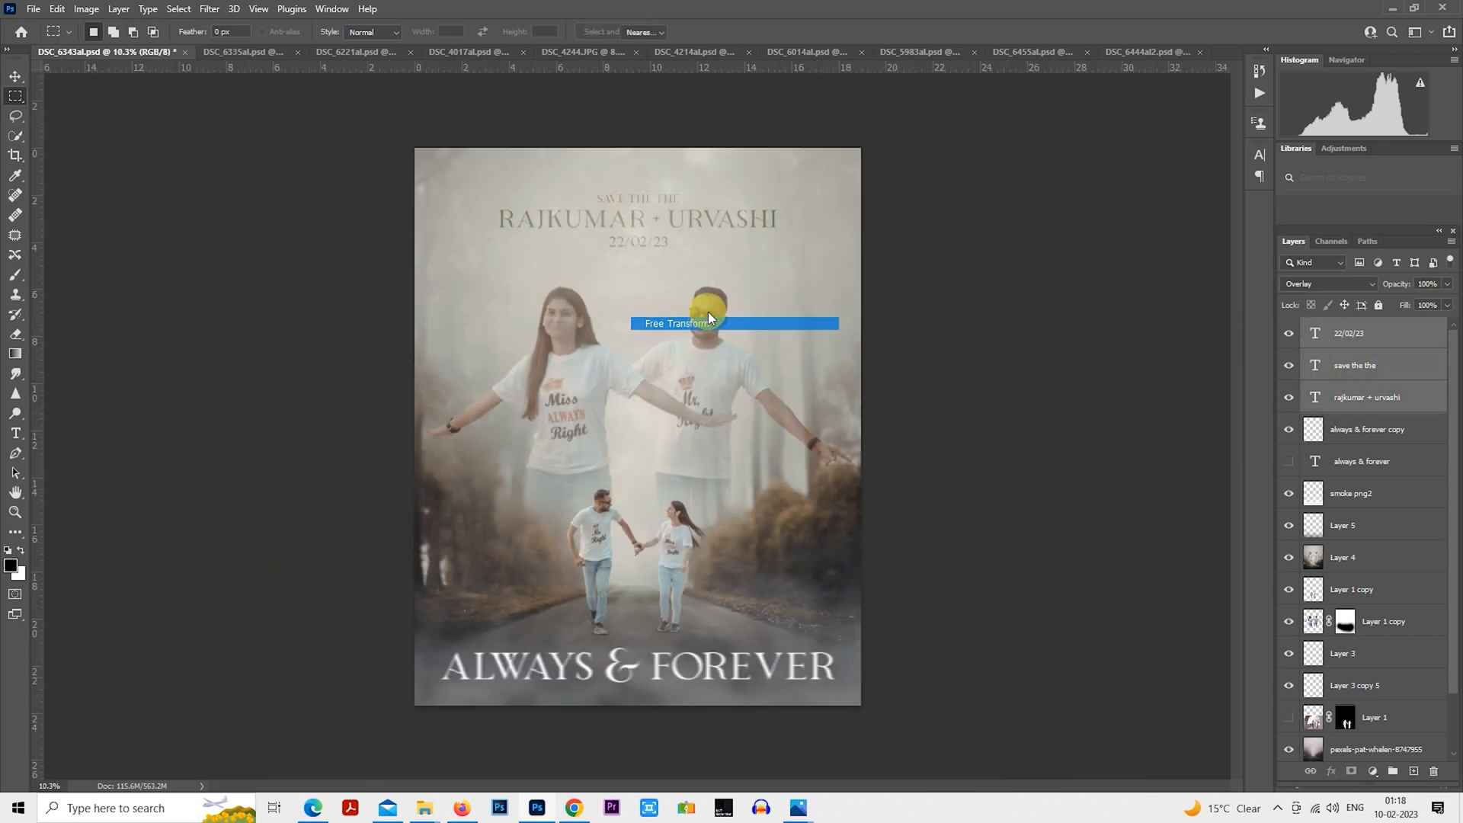
drag(775, 245, 782, 247)
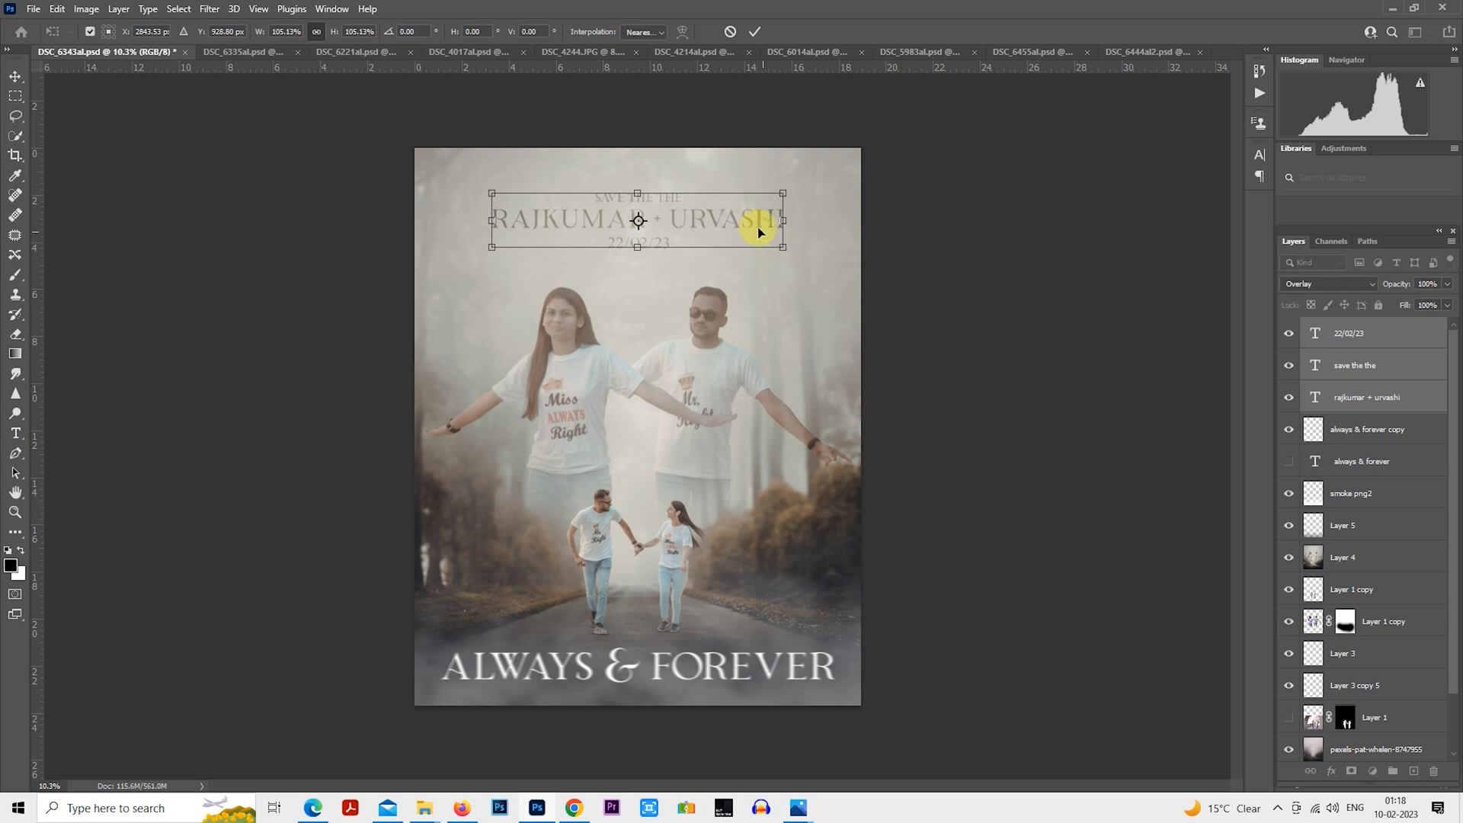
key(Return)
key(m)
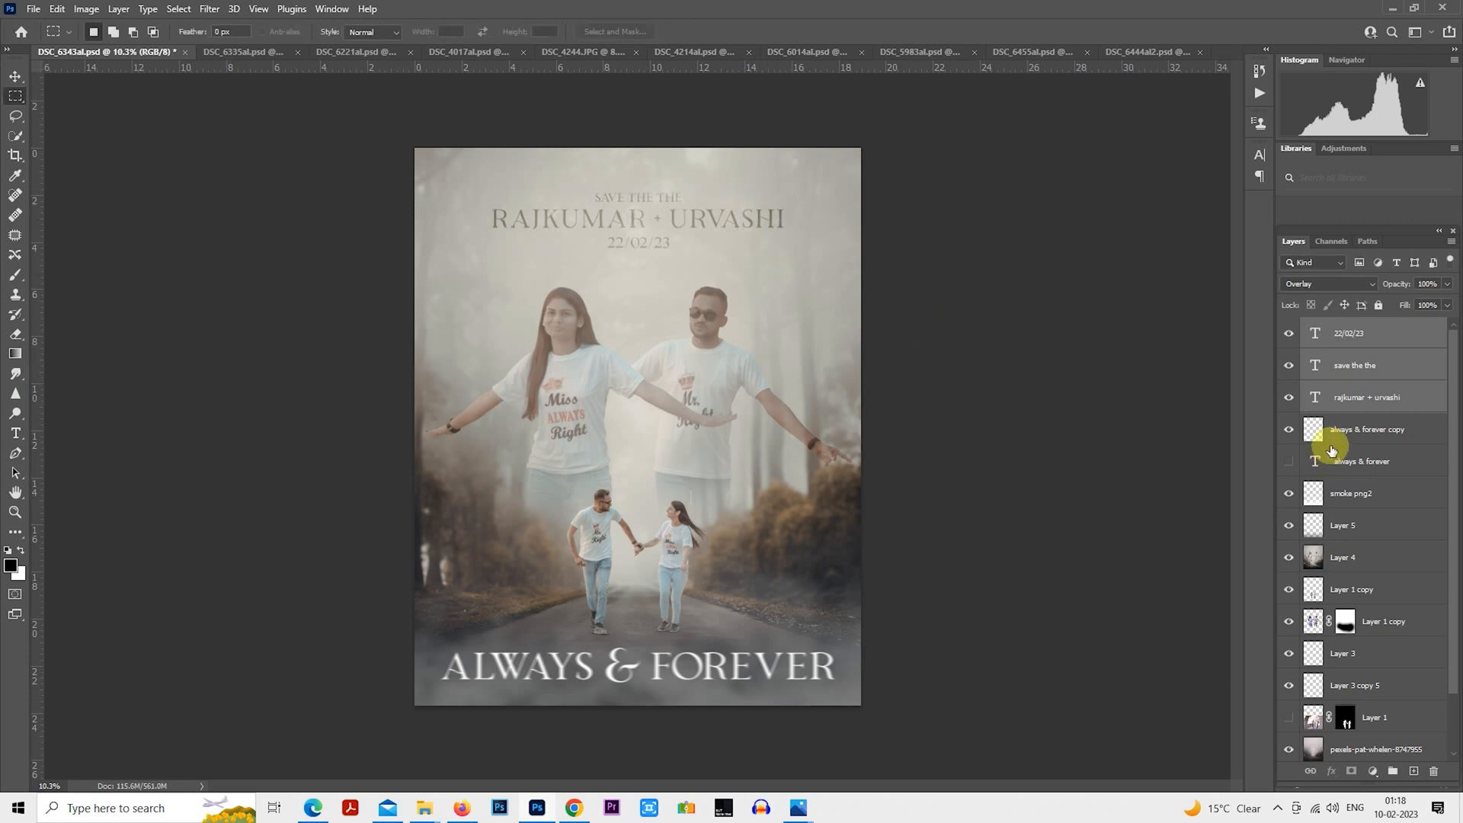
- Check the smoke png2 layer's effect by hiding and showing it, and lower its opacity to 43%
click(1337, 503)
click(1288, 493)
click(1288, 493)
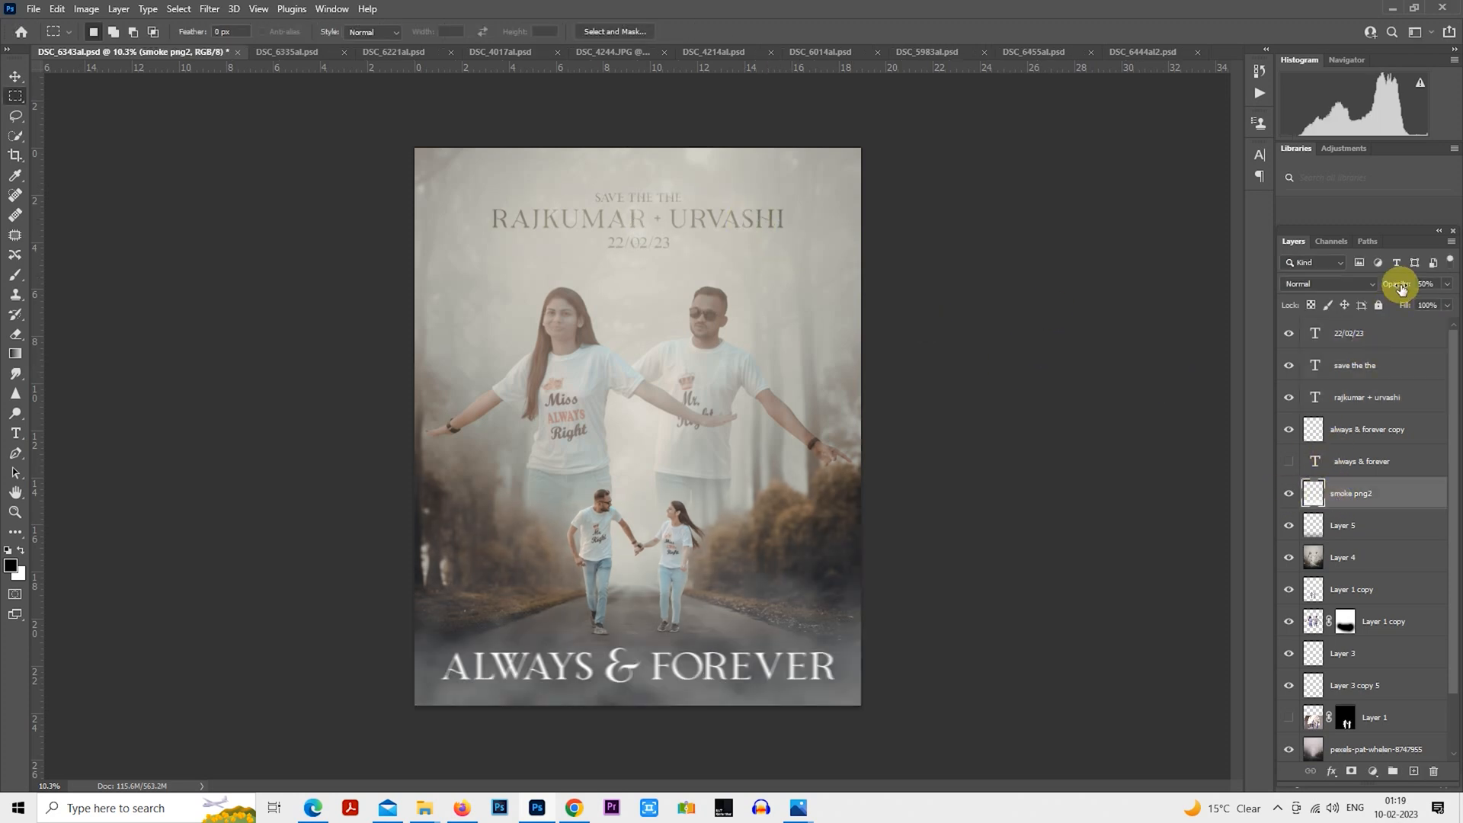
mouse_move(1399, 284)
mouse_down()
mouse_move(1355, 292)
mouse_move(1385, 290)
mouse_up()
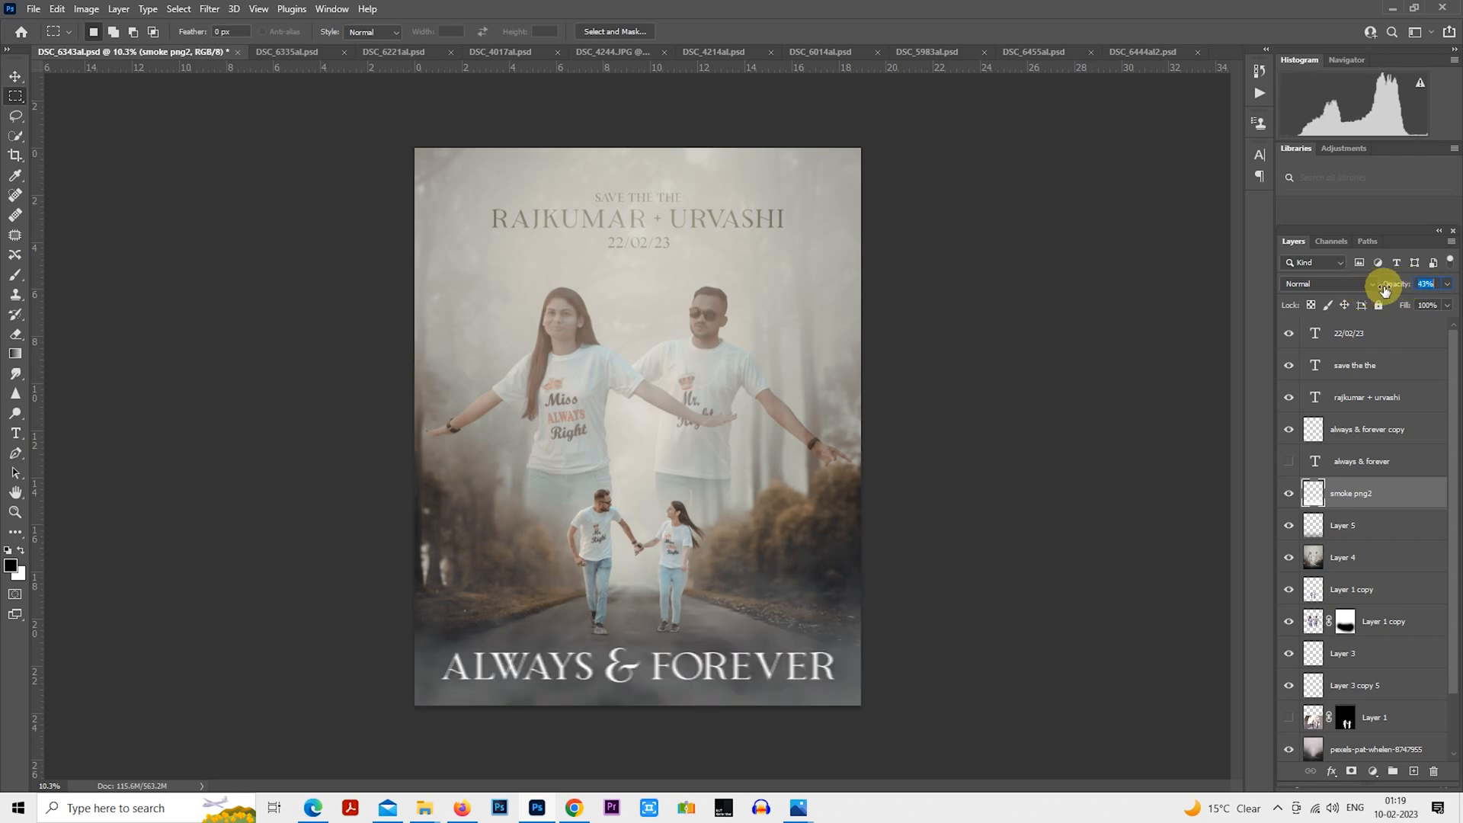
- Try moving Layer 5 above the smoke png2 layer and undo the move
scroll(966, 409, down, 2)
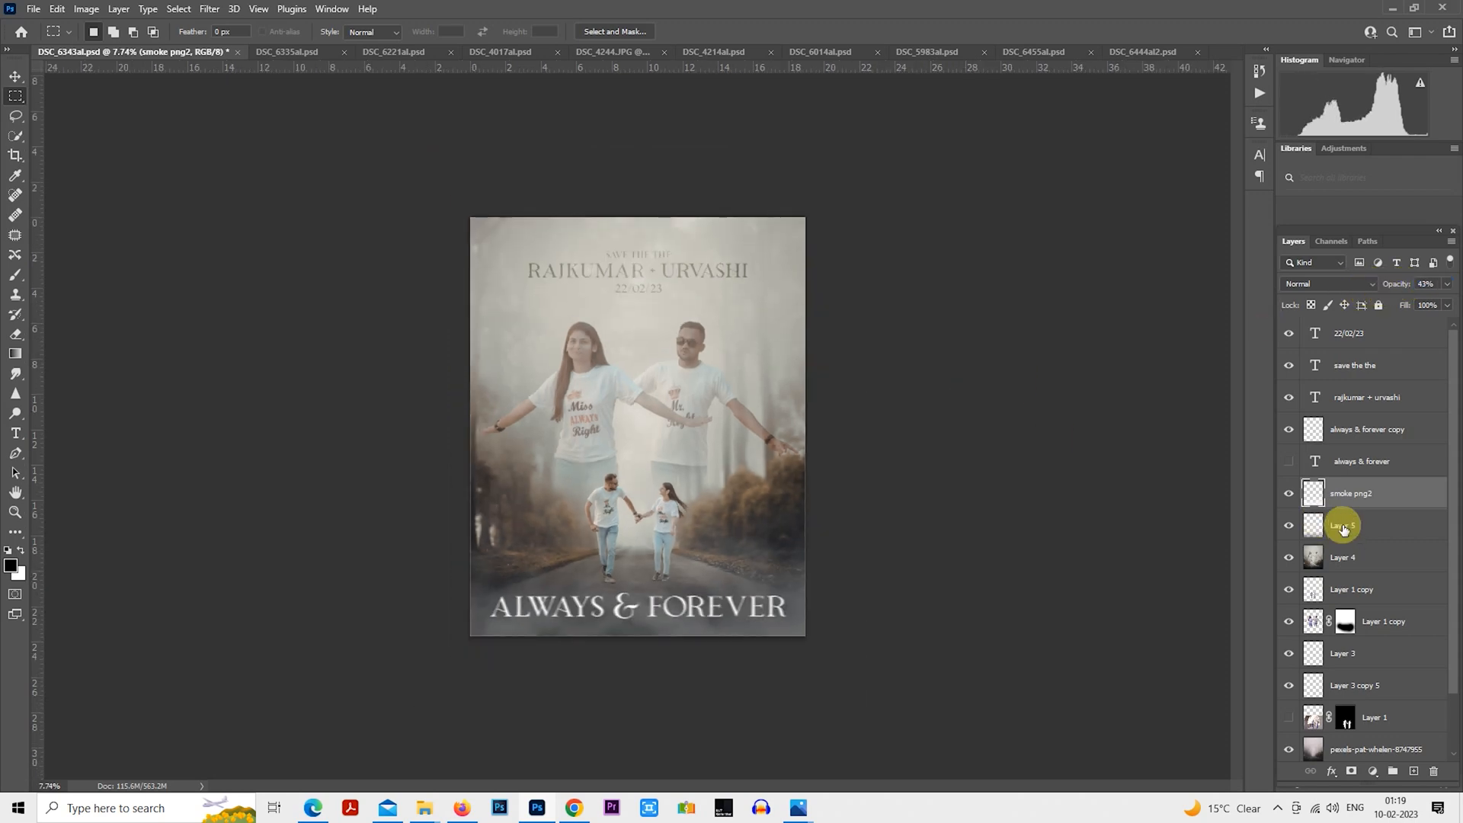
drag(1304, 526, 1331, 496)
key(ctrl+z)
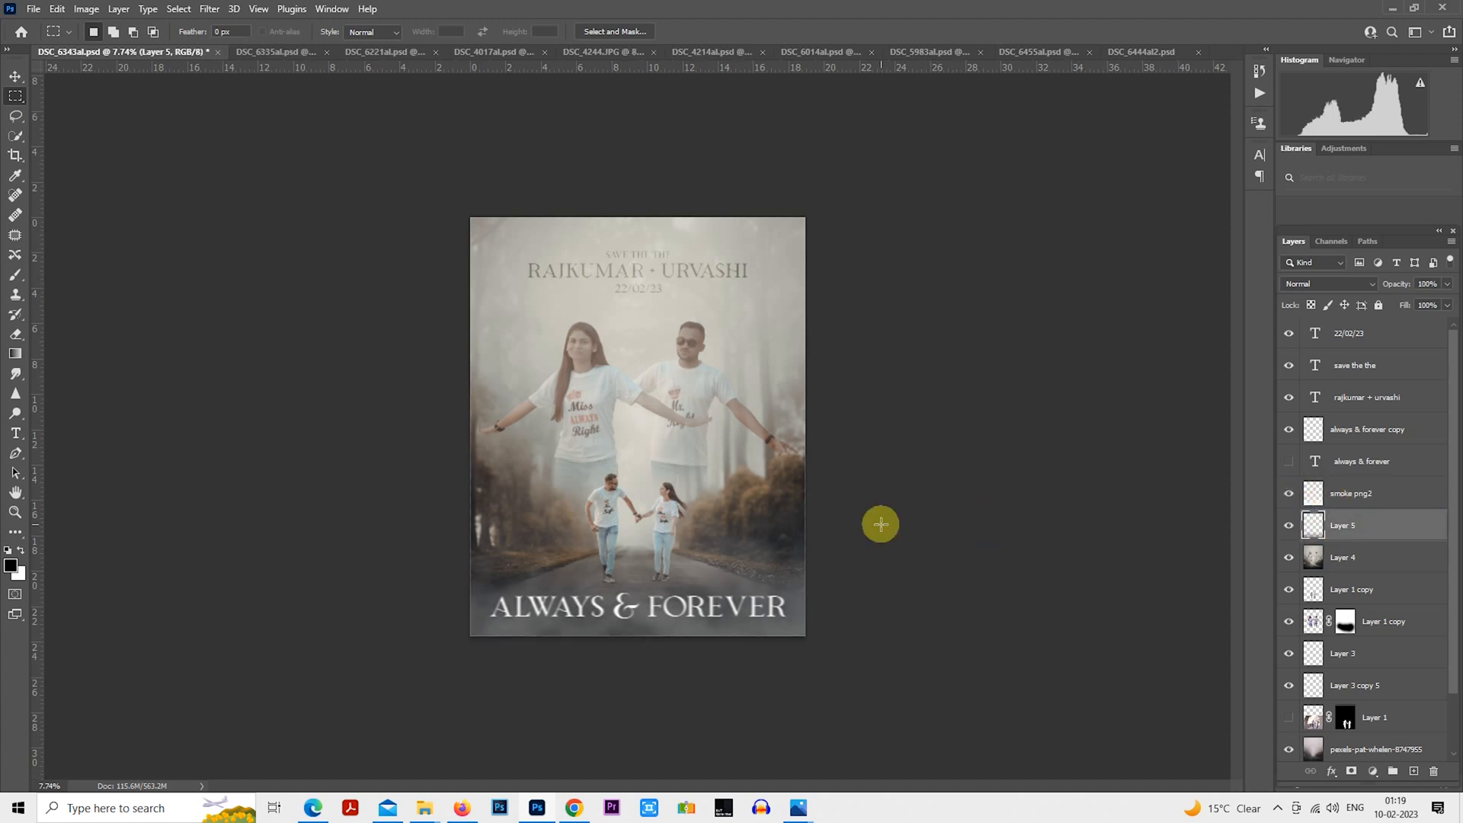
scroll(880, 524, up, 1)
scroll(879, 524, up, 2)
scroll(880, 524, down, 1)
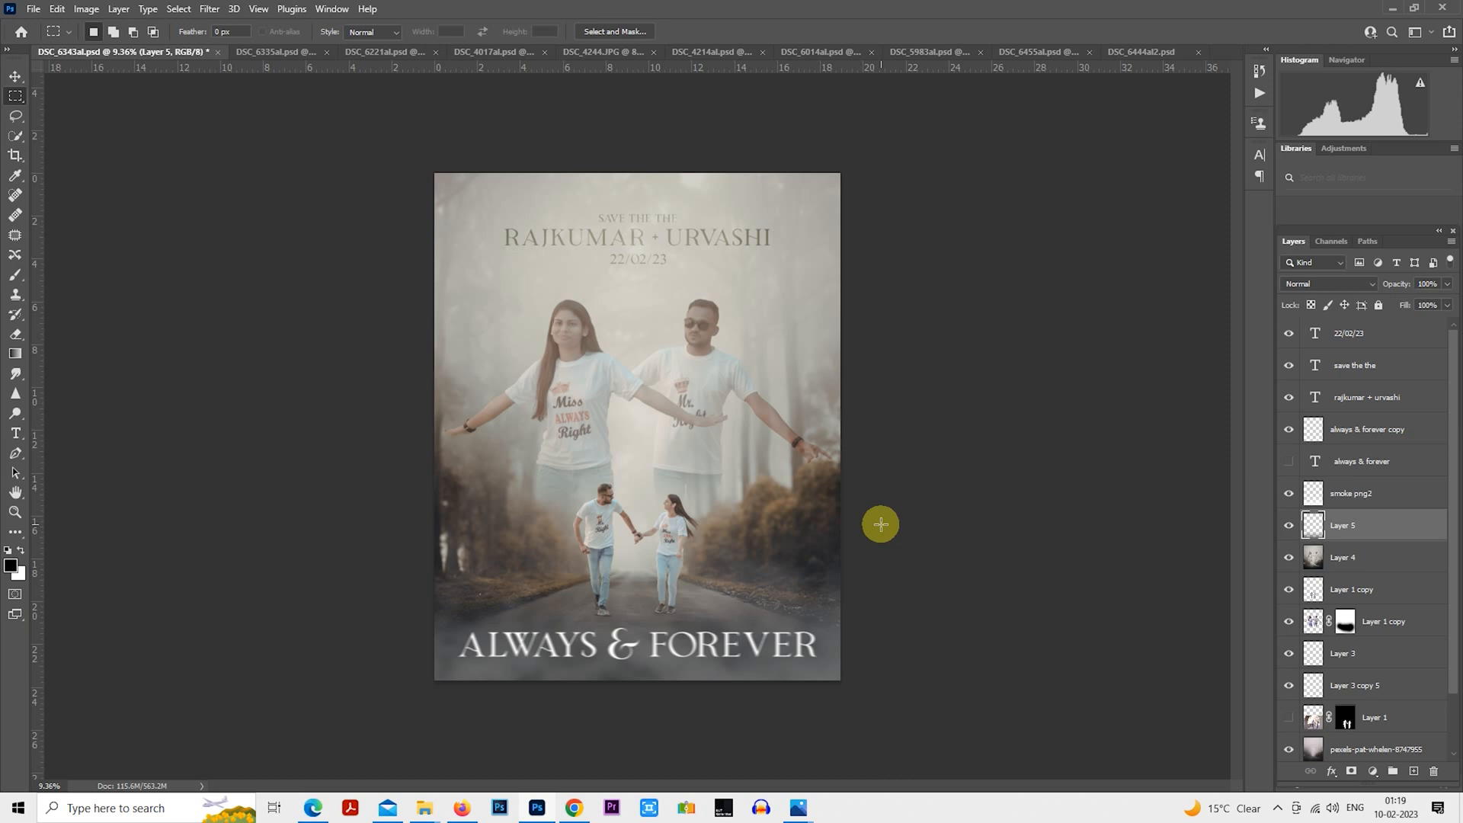
scroll(880, 525, down, 1)
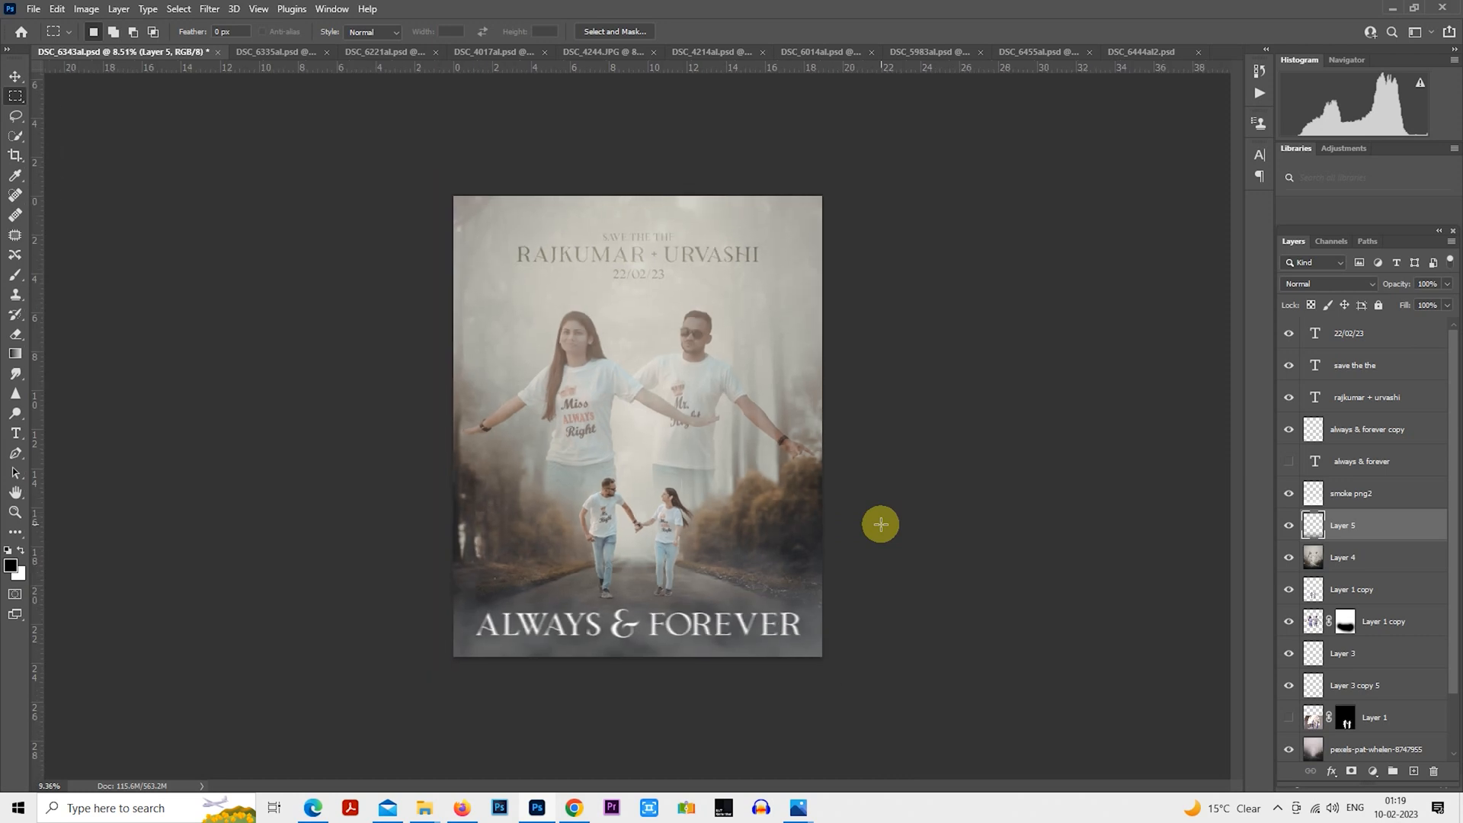
scroll(880, 524, up, 1)
- Add a new layer above the 22/02/23 text and marquee-select a rectangle slightly inside the poster's edges
click(1367, 335)
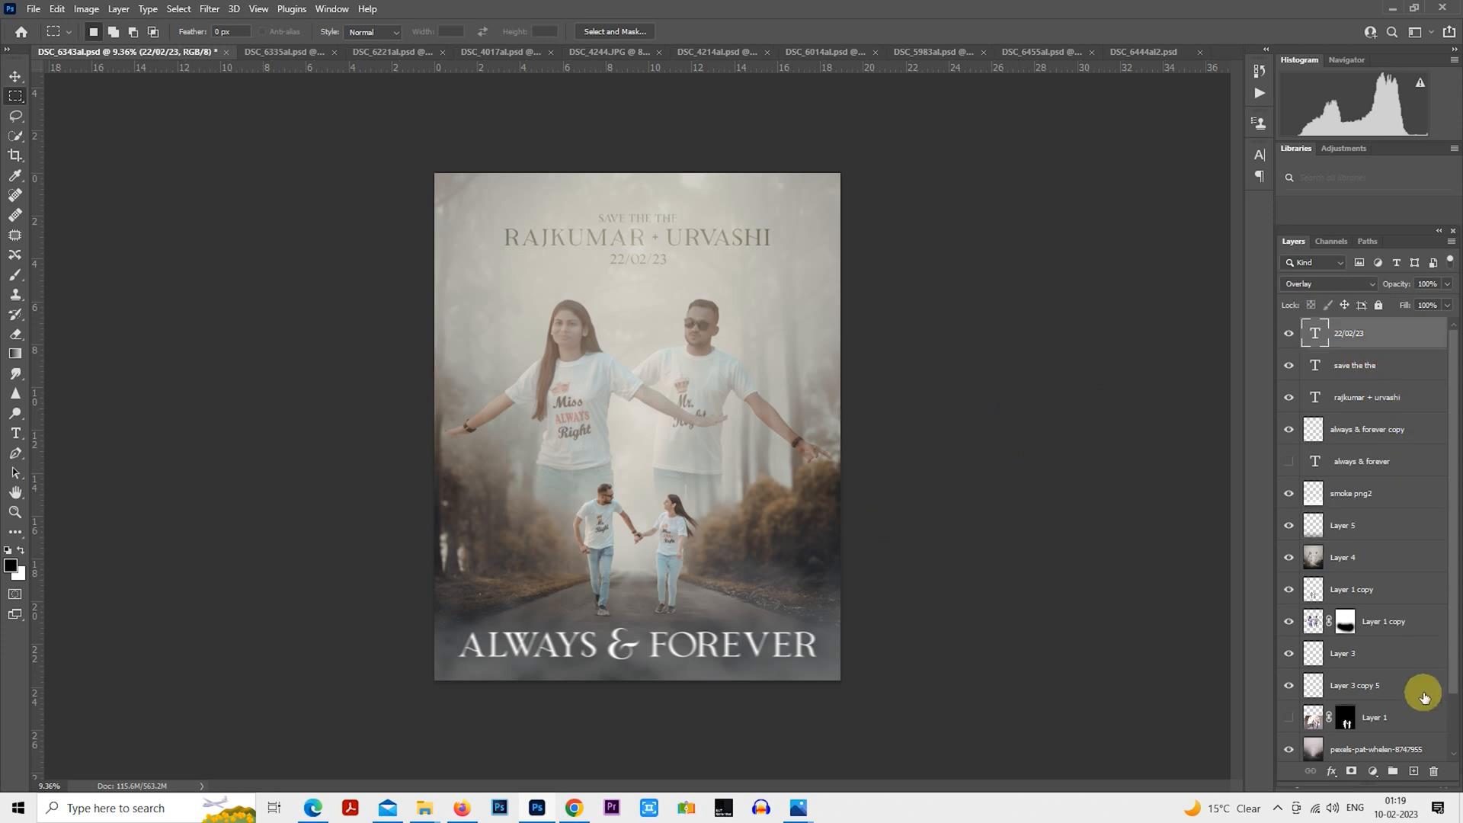
click(1413, 771)
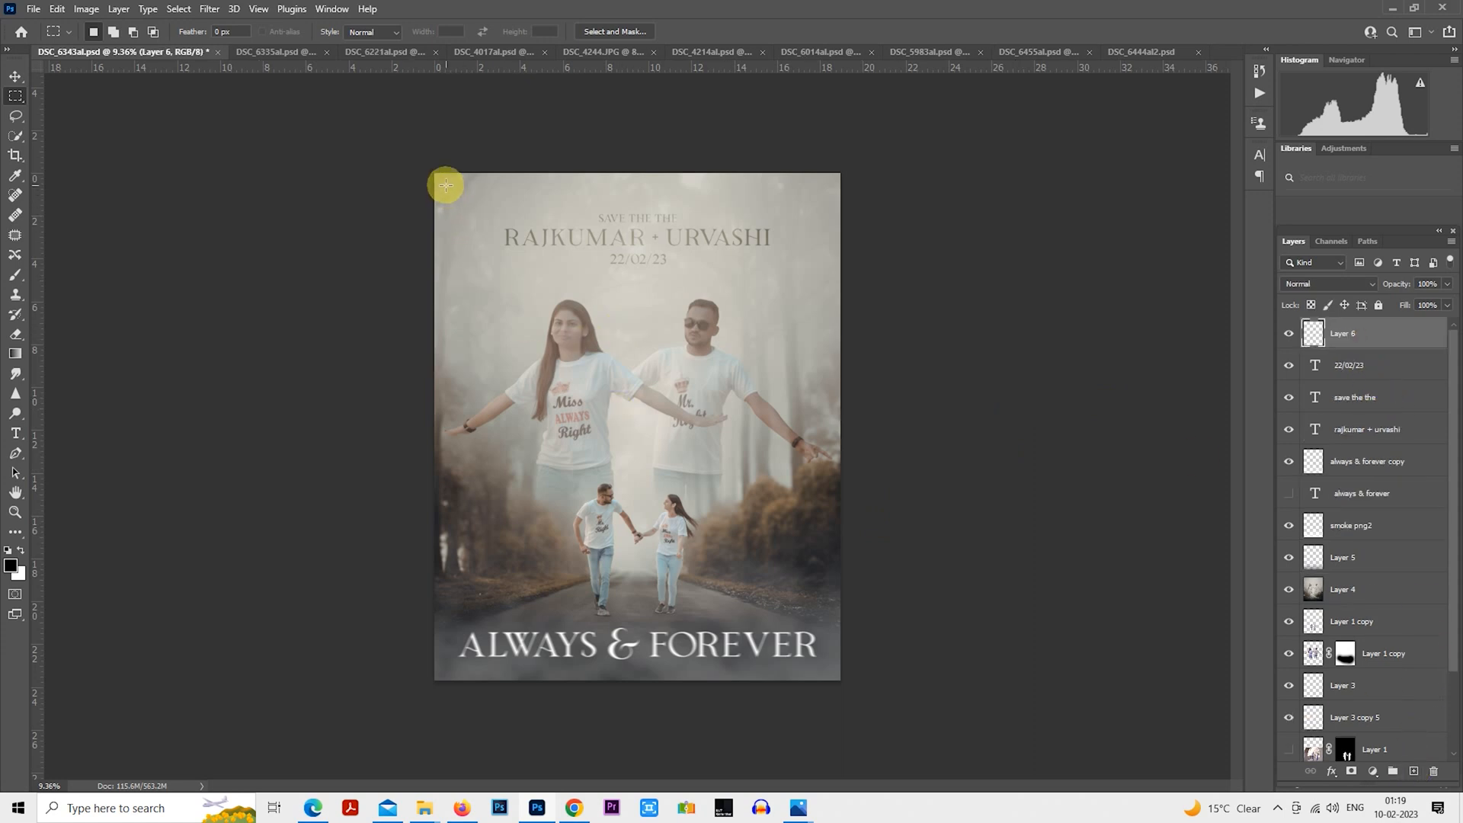
drag(444, 184, 828, 690)
- Stroke the rectangular selection with a 3 px white line located inside, and deselect it
right_click(671, 365)
click(701, 559)
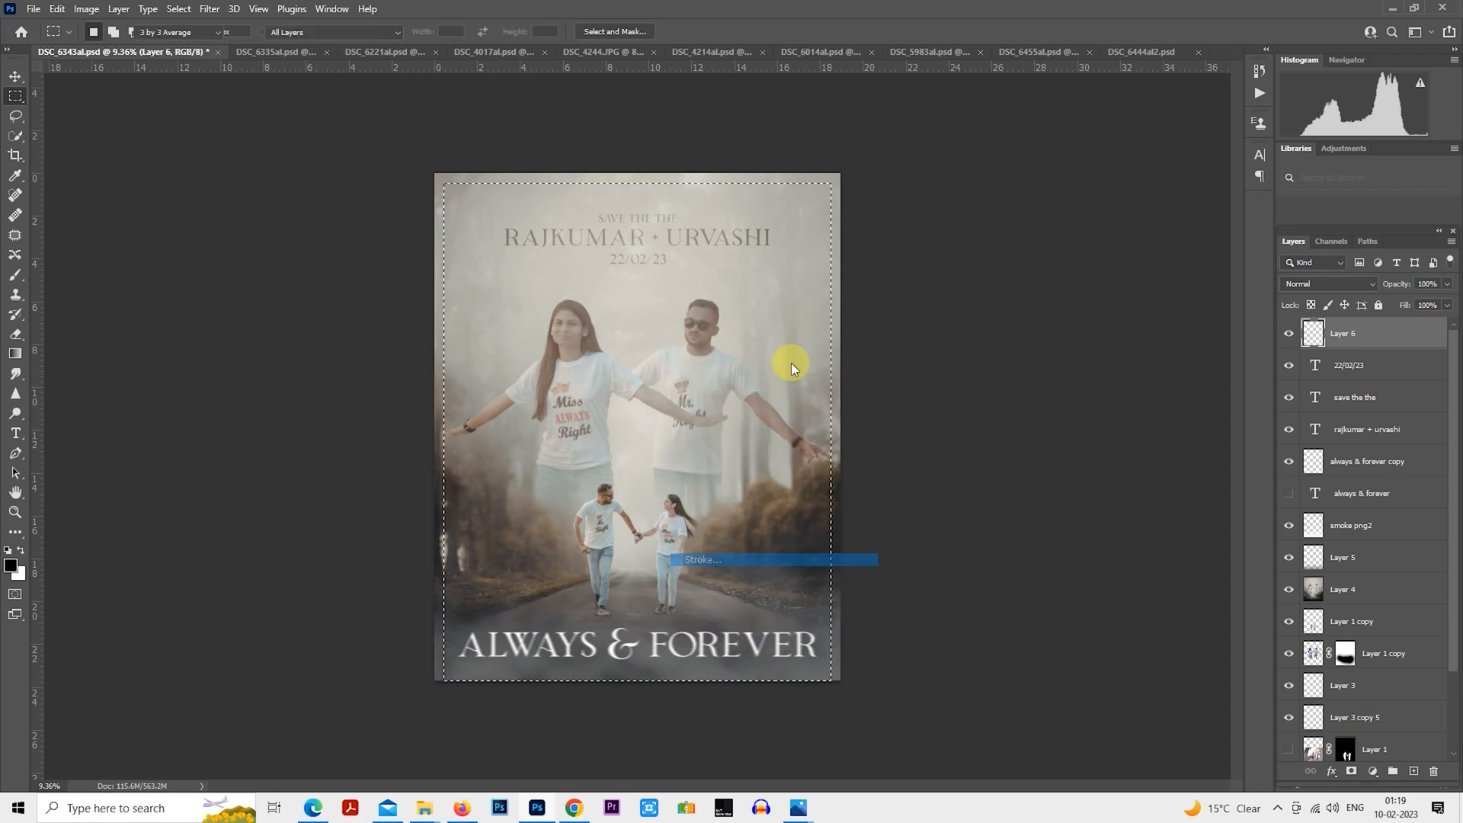
click(707, 262)
drag(982, 251, 908, 92)
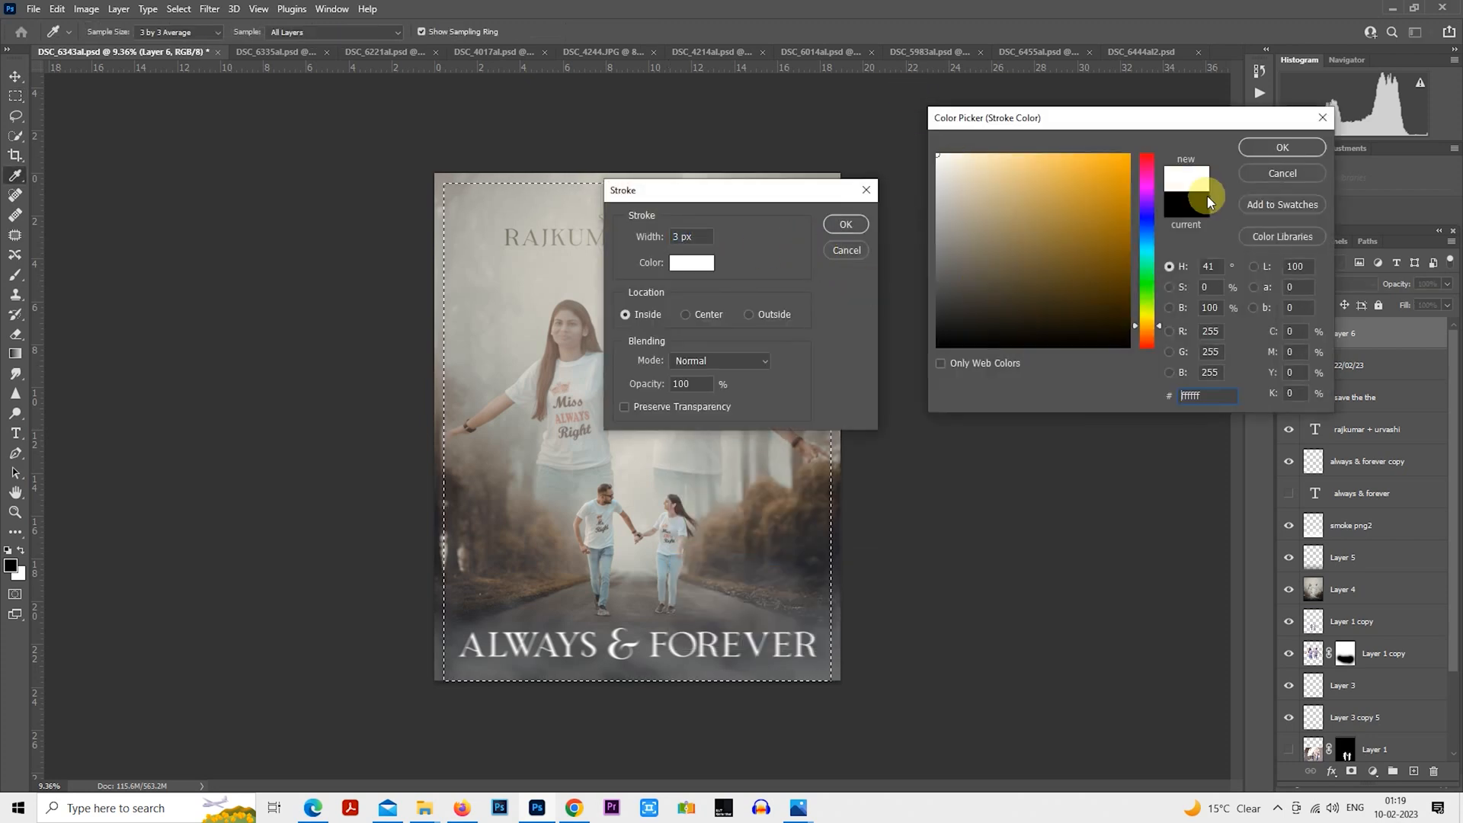
click(1250, 149)
click(844, 225)
key(m)
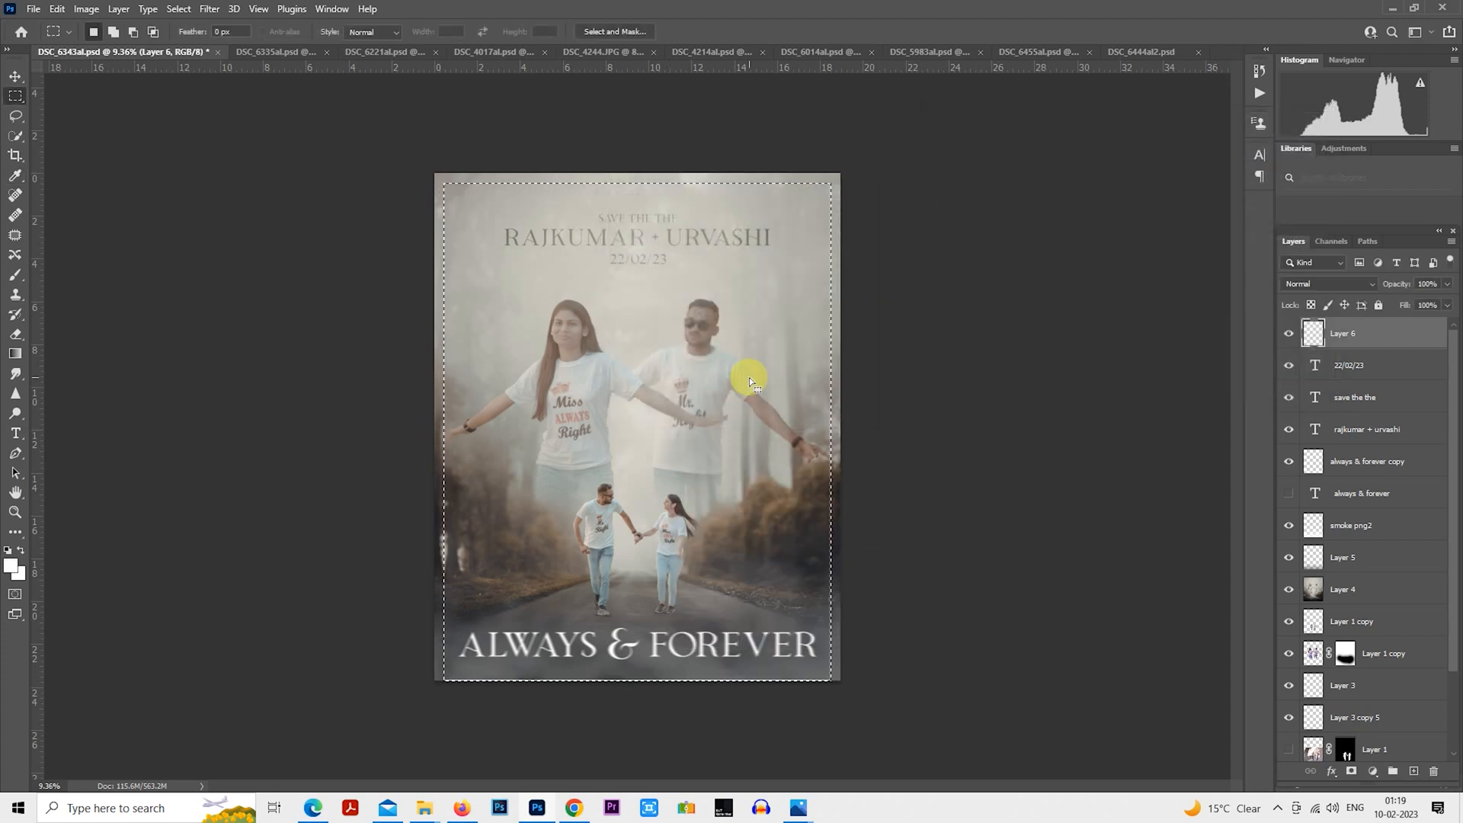
key(ctrl+d)
- Try stretching the border frame past the poster's lower edge and shifting it slightly, and undo the transform
right_click(724, 347)
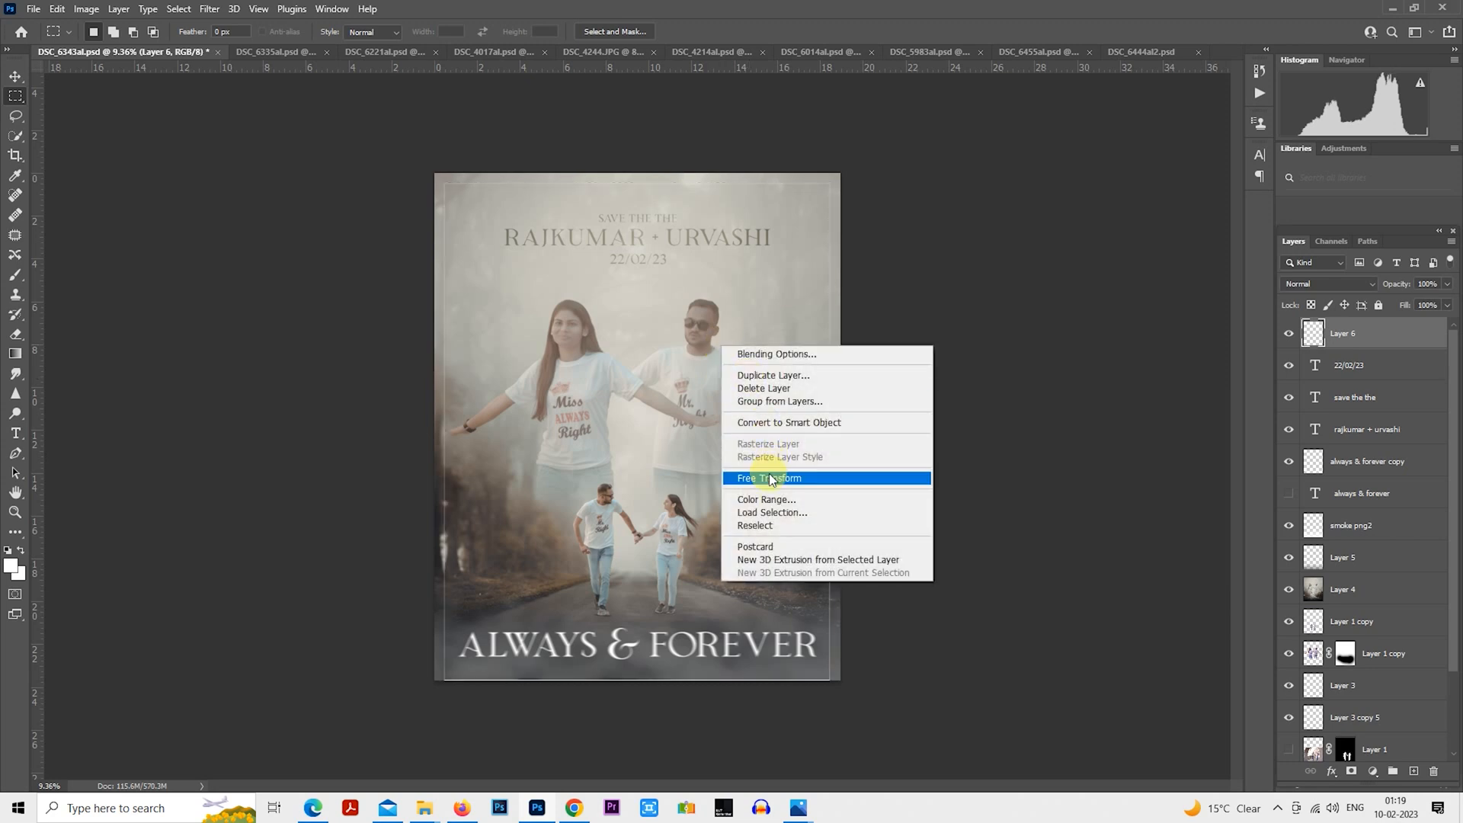
click(739, 477)
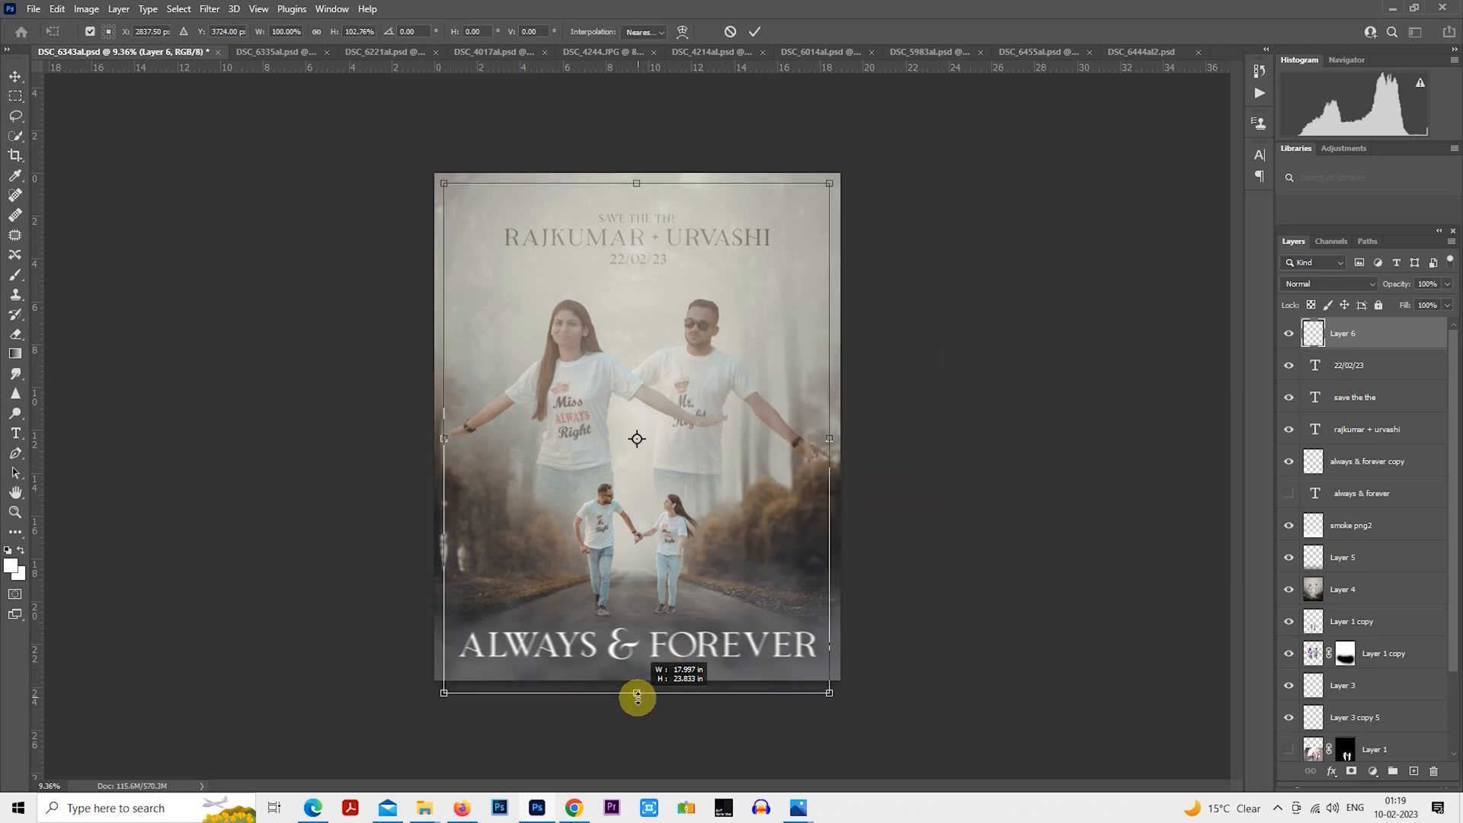
drag(638, 698, 637, 698)
drag(680, 544, 679, 538)
key(Return)
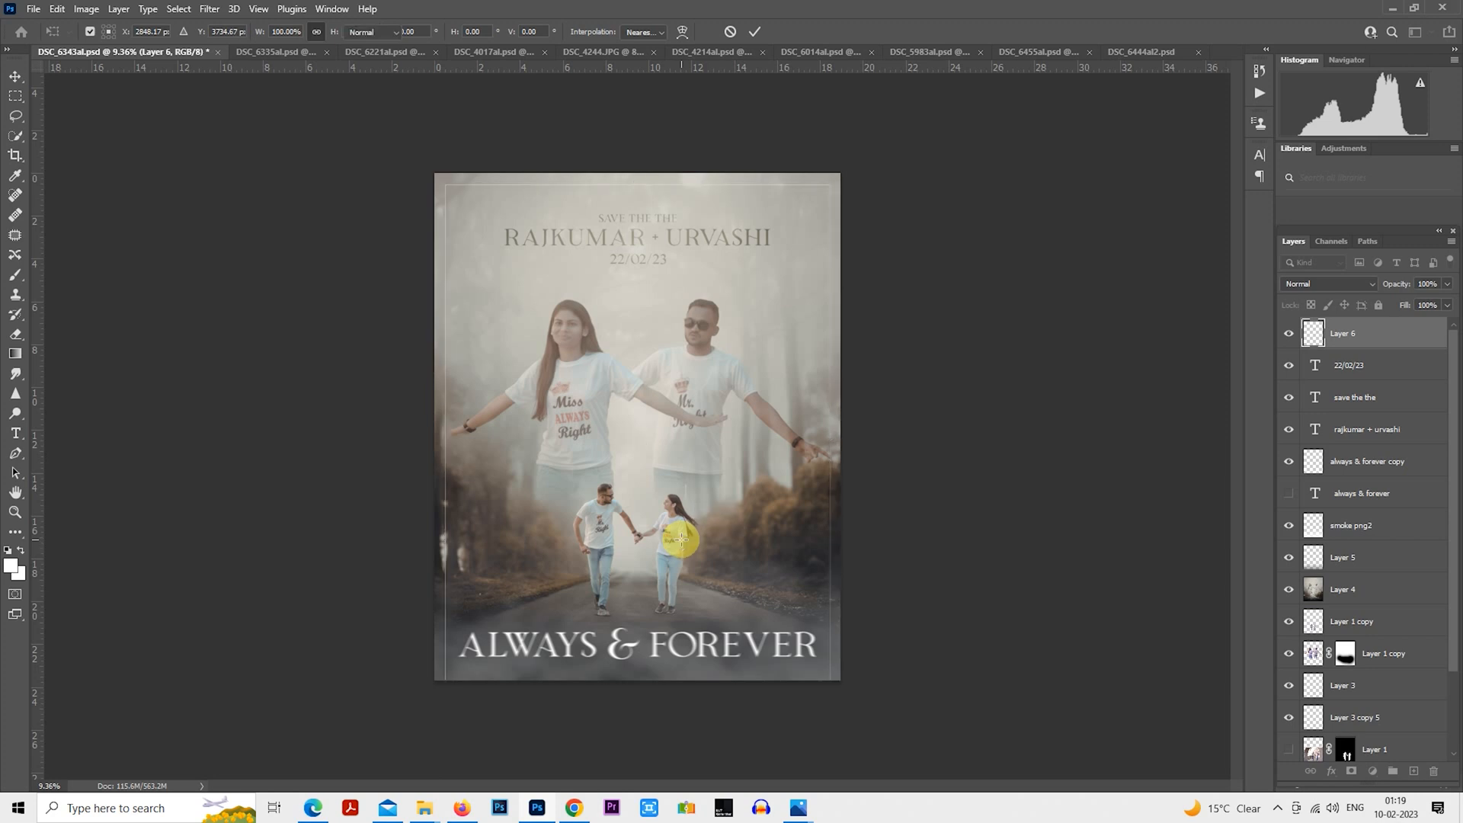
key(m)
scroll(681, 539, up, 1)
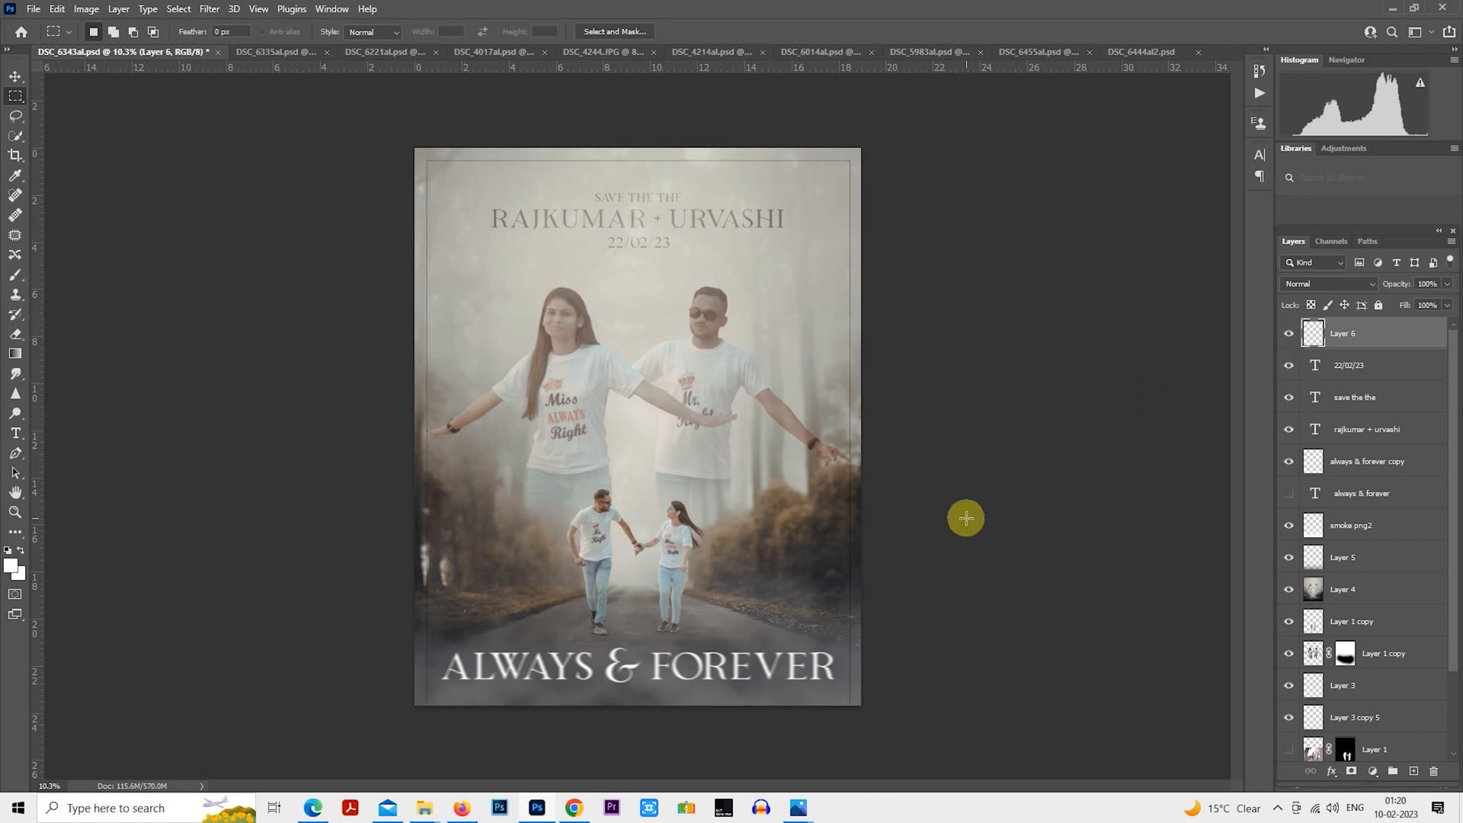
right_click(693, 403)
click(654, 523)
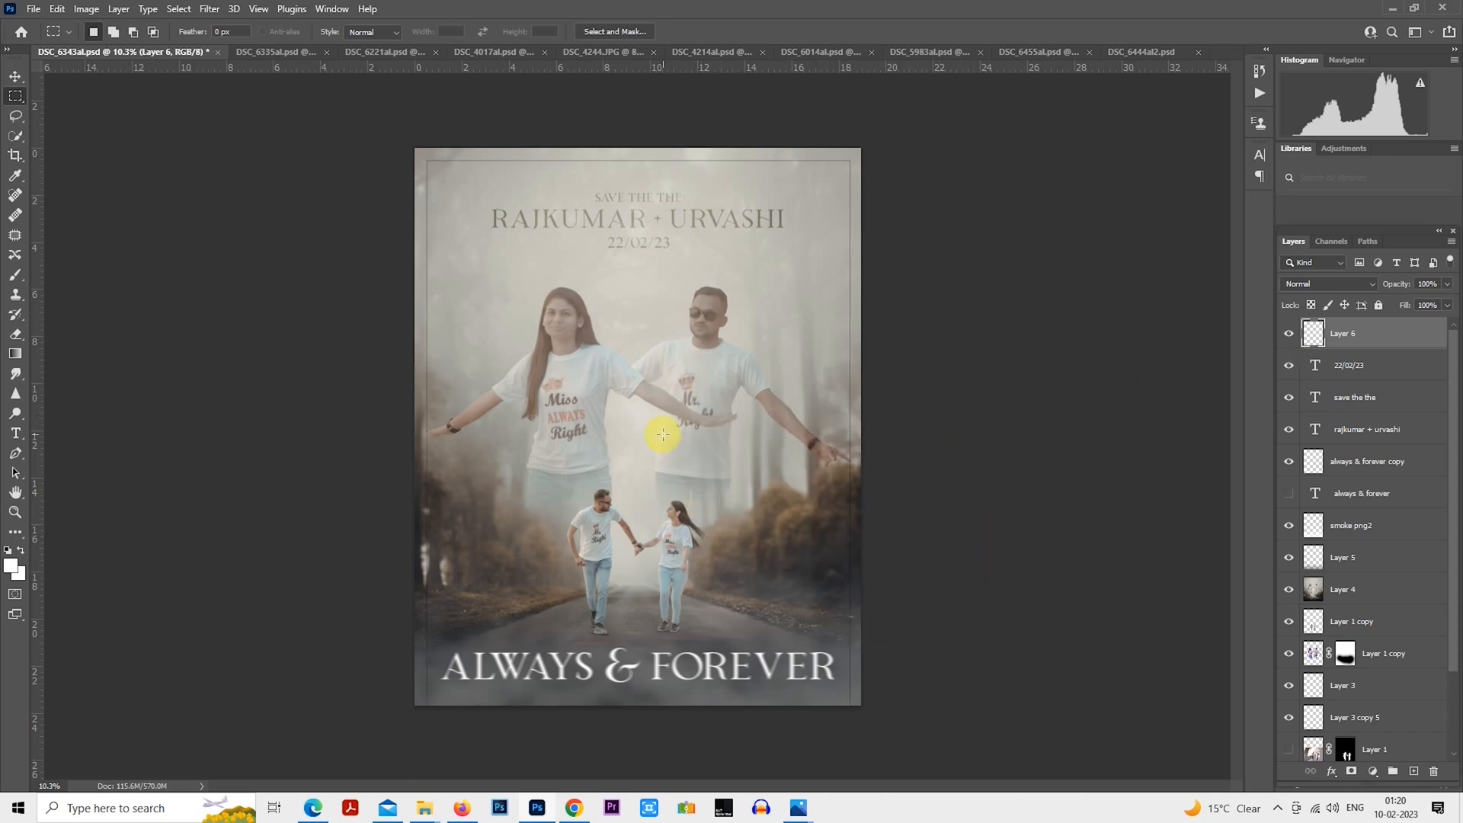
key(ctrl+i)
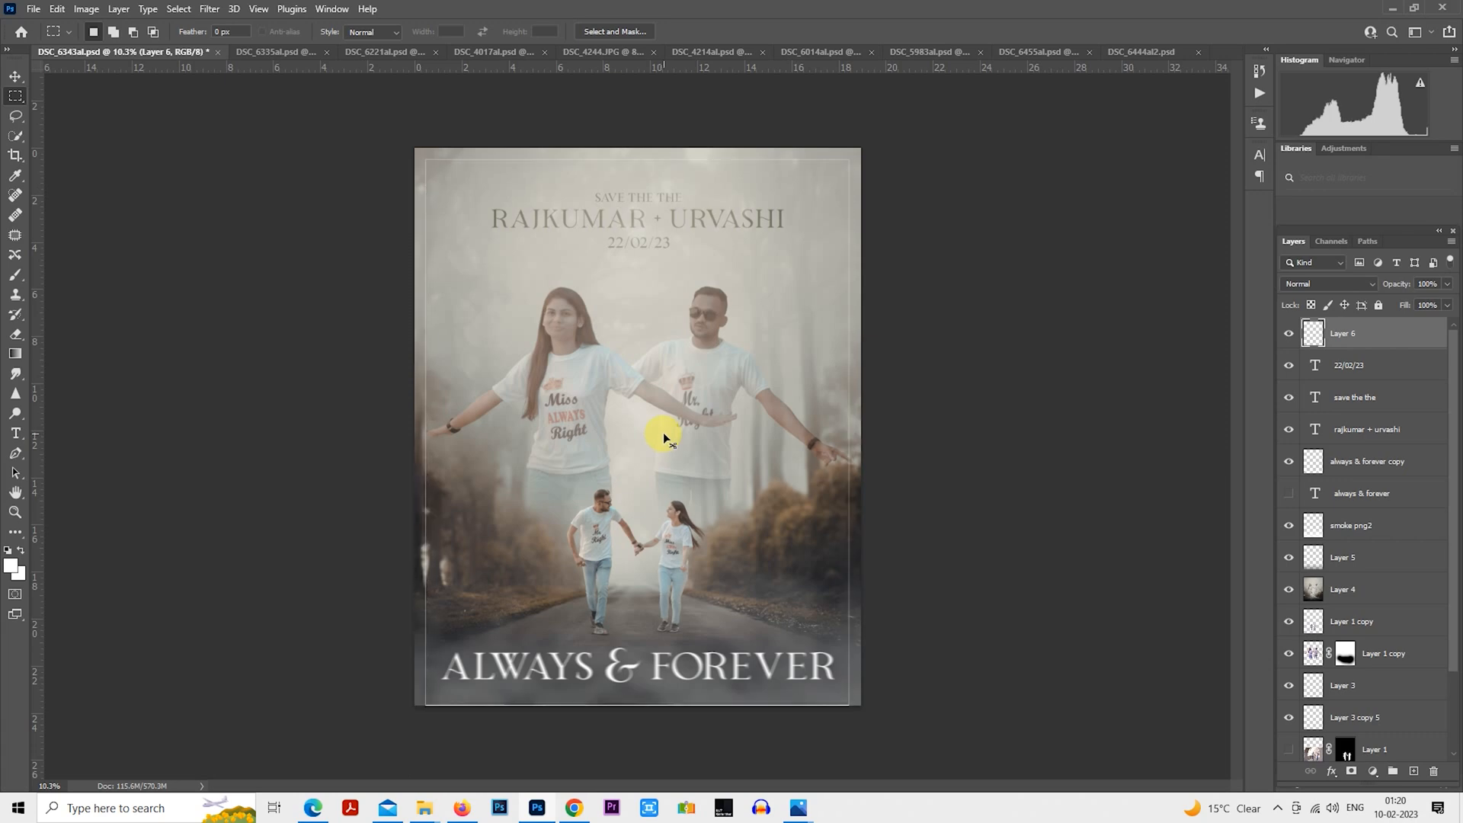
- Shorten the border frame to about 97.9% height so its lower line sits slightly inside the poster's bottom edge
right_click(663, 435)
click(705, 568)
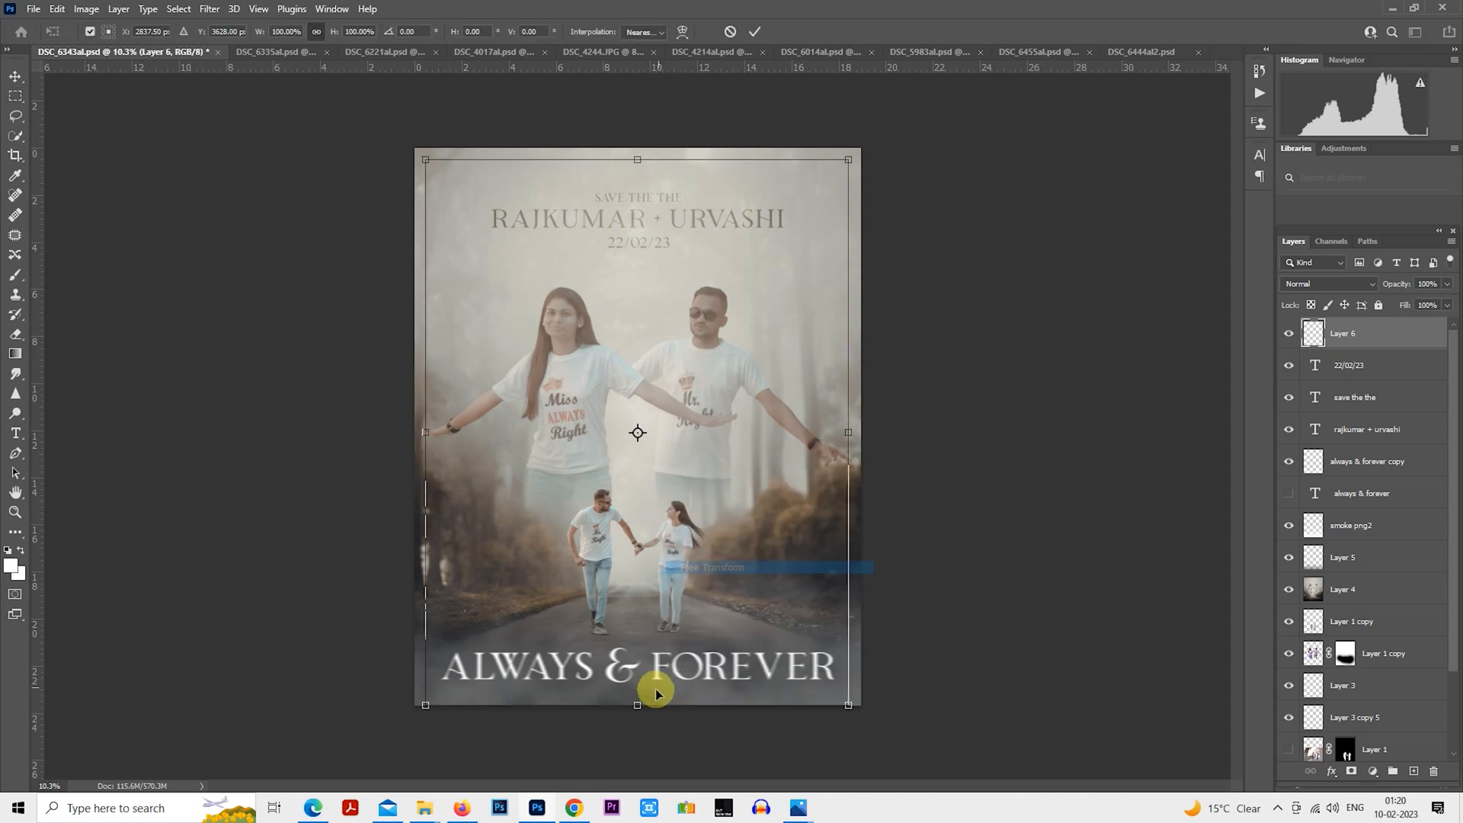
drag(639, 695, 643, 693)
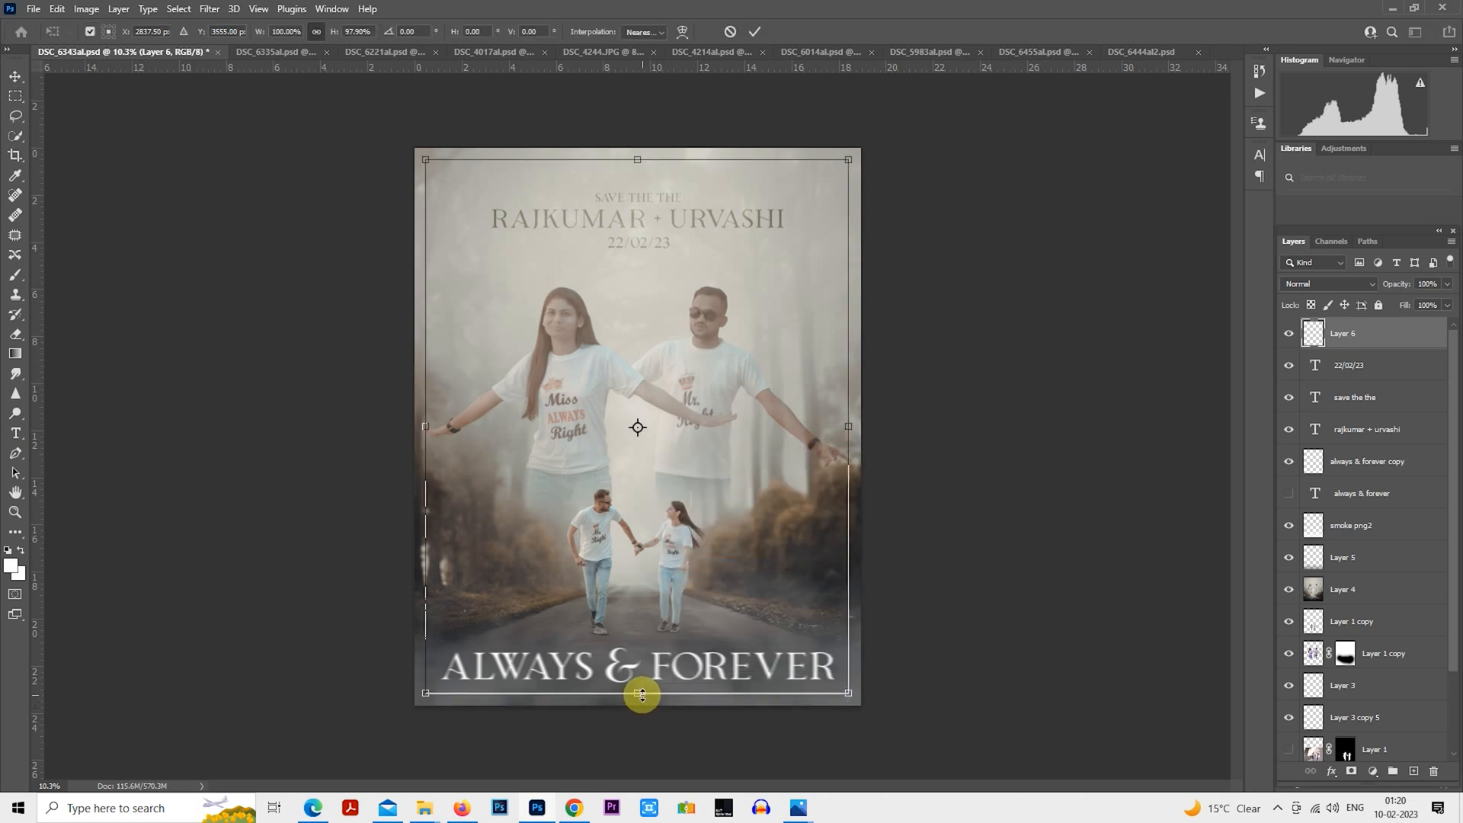
key(Return)
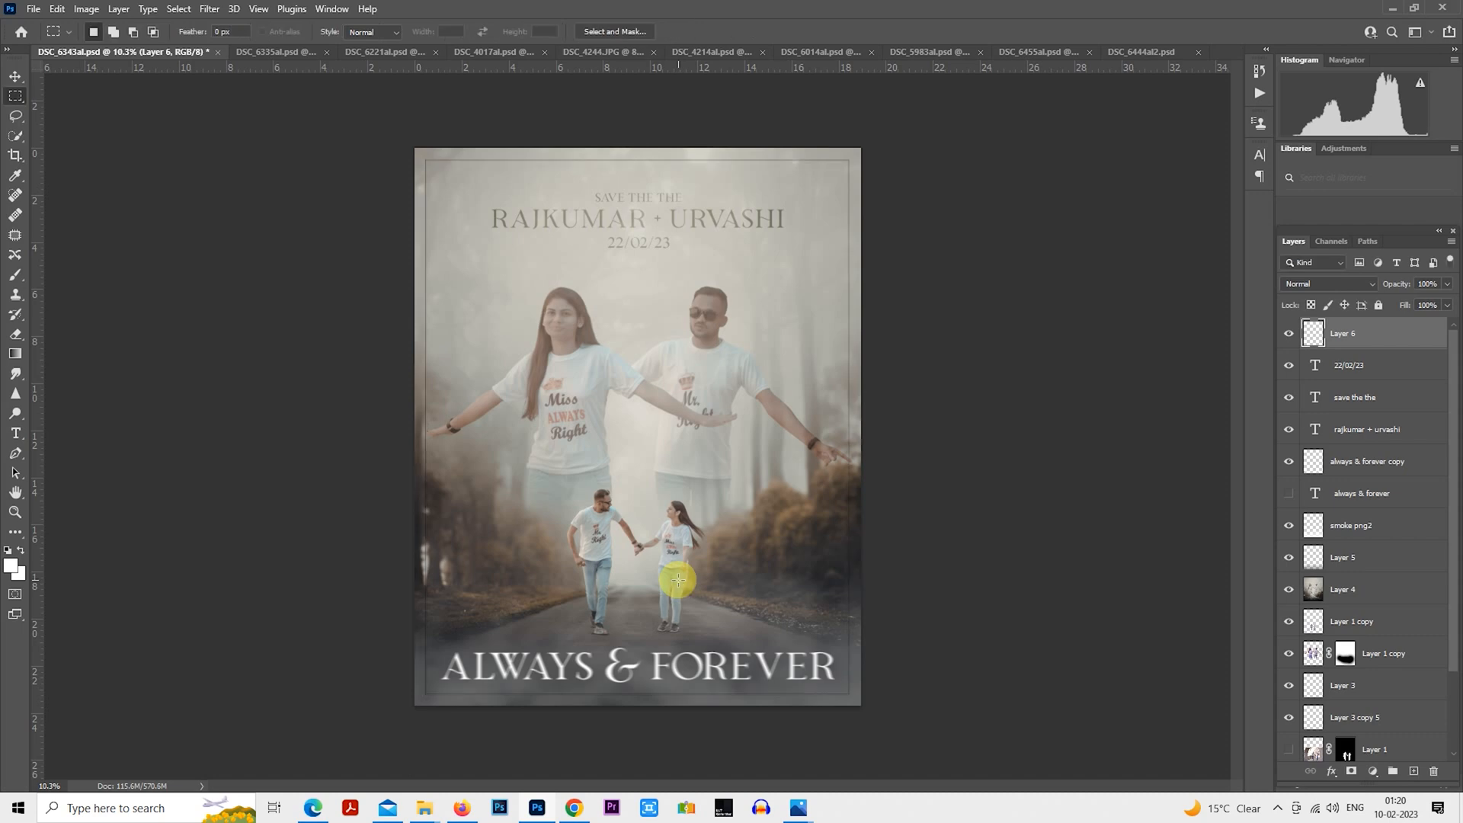
scroll(678, 579, down, 1)
scroll(678, 580, up, 1)
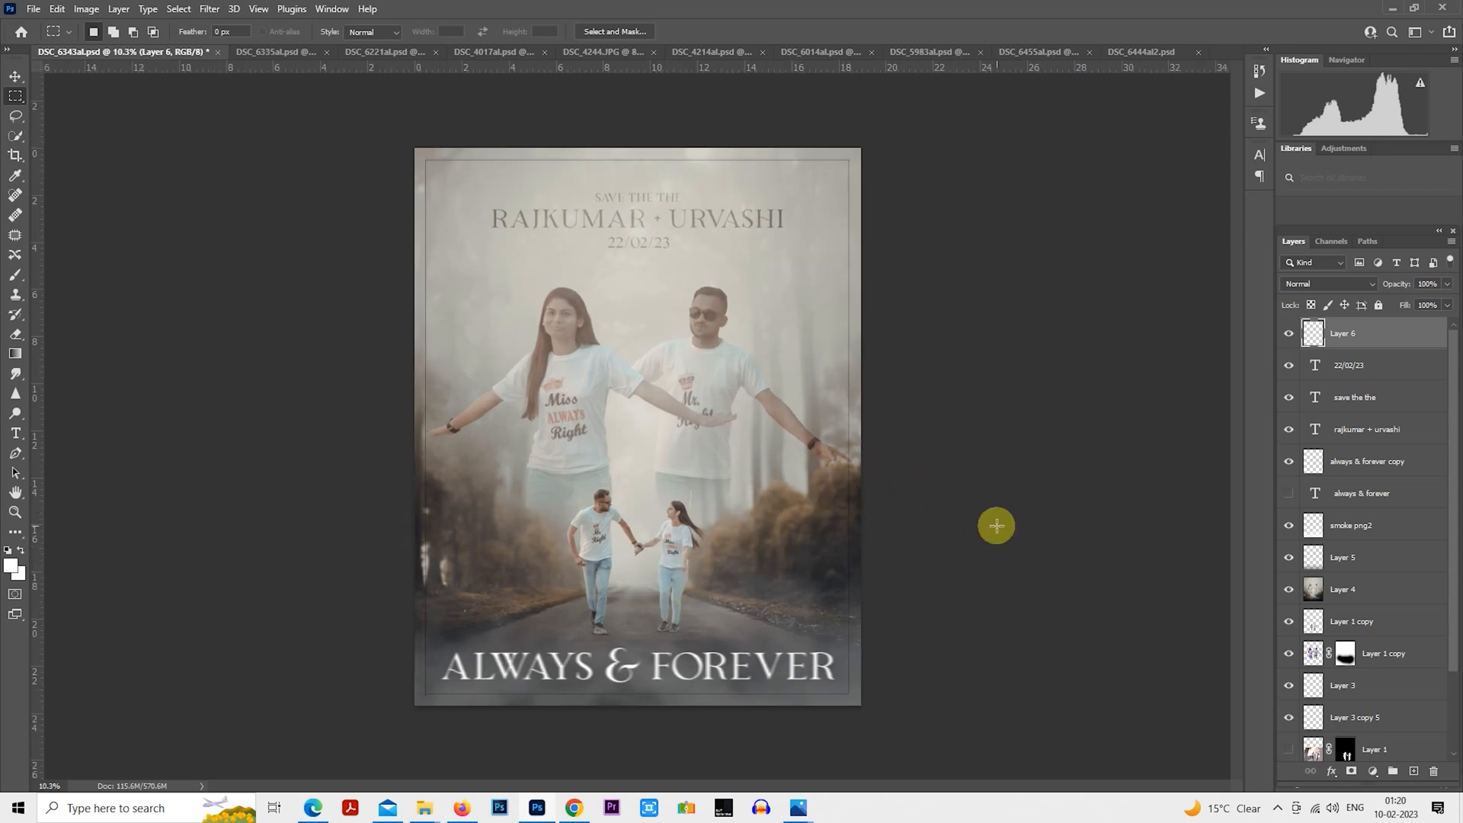